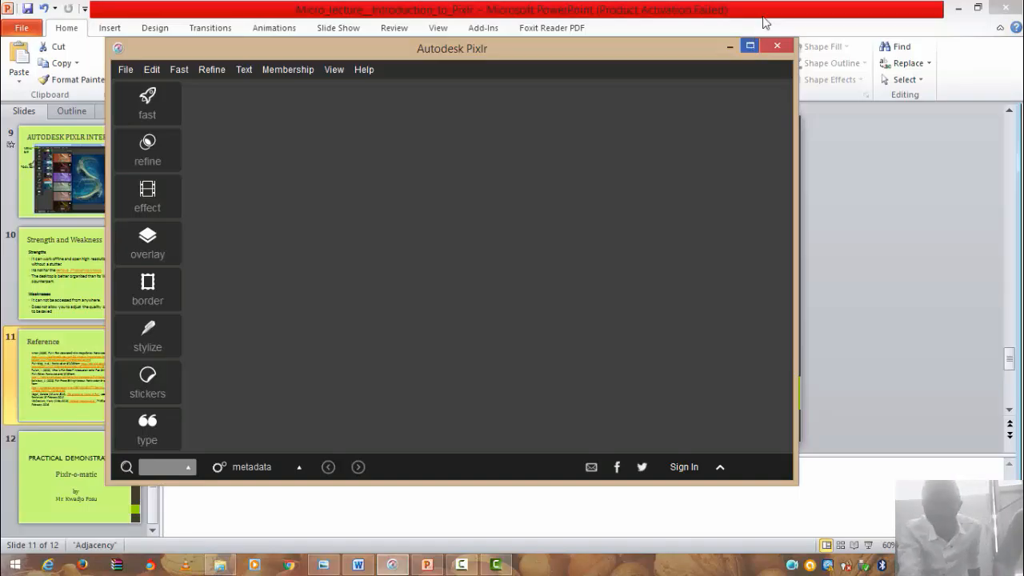
# - Minimize Pixlr, PowerPoint and Word, and maximize the PIXLR pics folder window
pyautogui.click(733, 46)
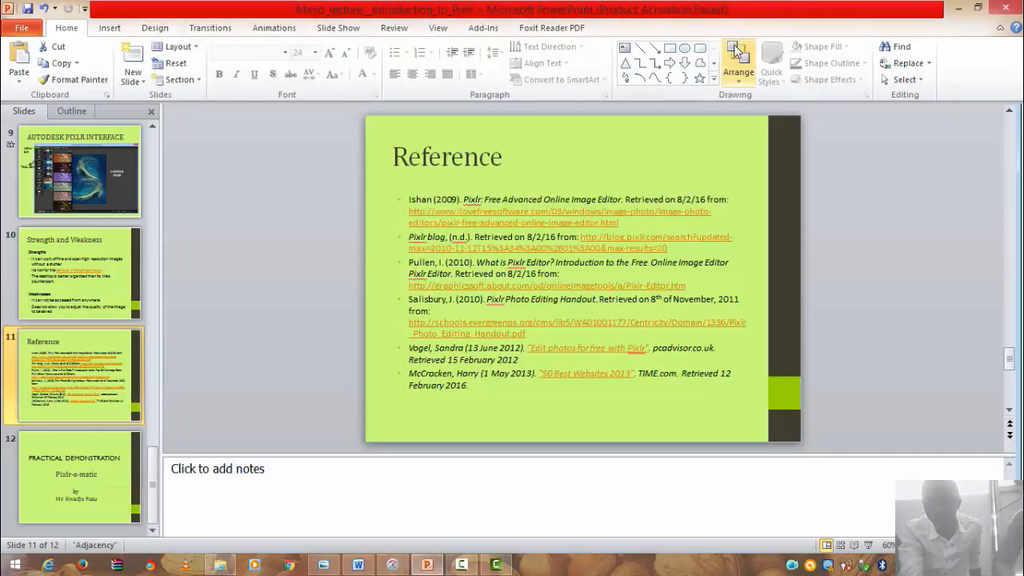
pyautogui.click(958, 7)
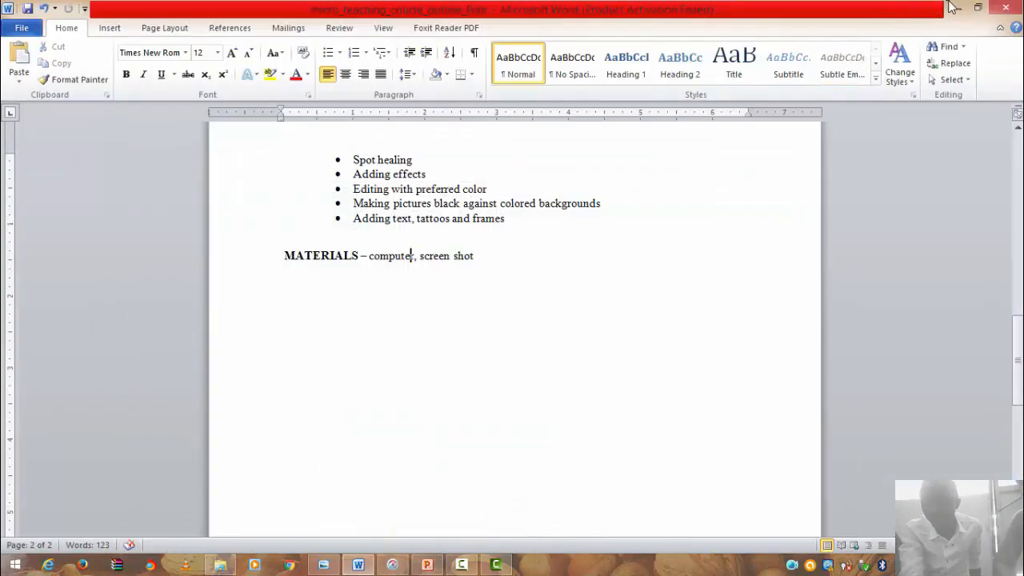
pyautogui.click(953, 7)
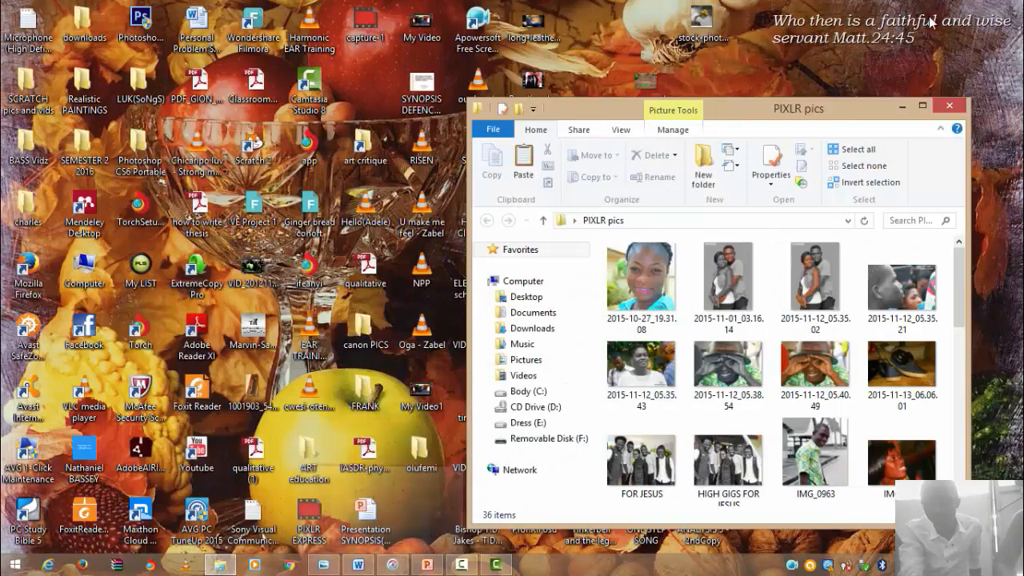
pyautogui.click(923, 106)
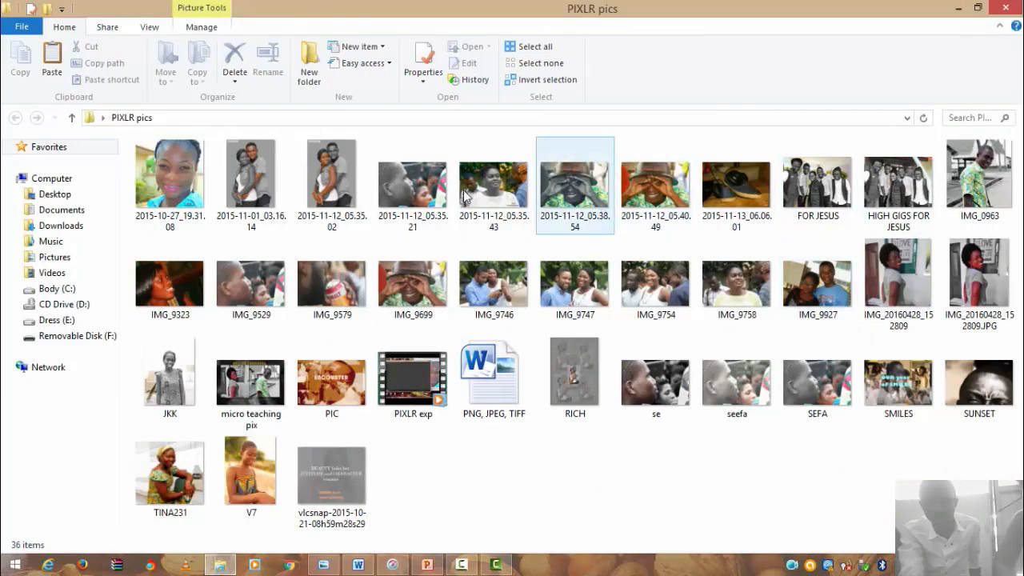
# - Open the couple photo 2015-11-01_03.16.14 with Windows Photo Viewer
pyautogui.click(256, 181)
pyautogui.rightClick(254, 181)
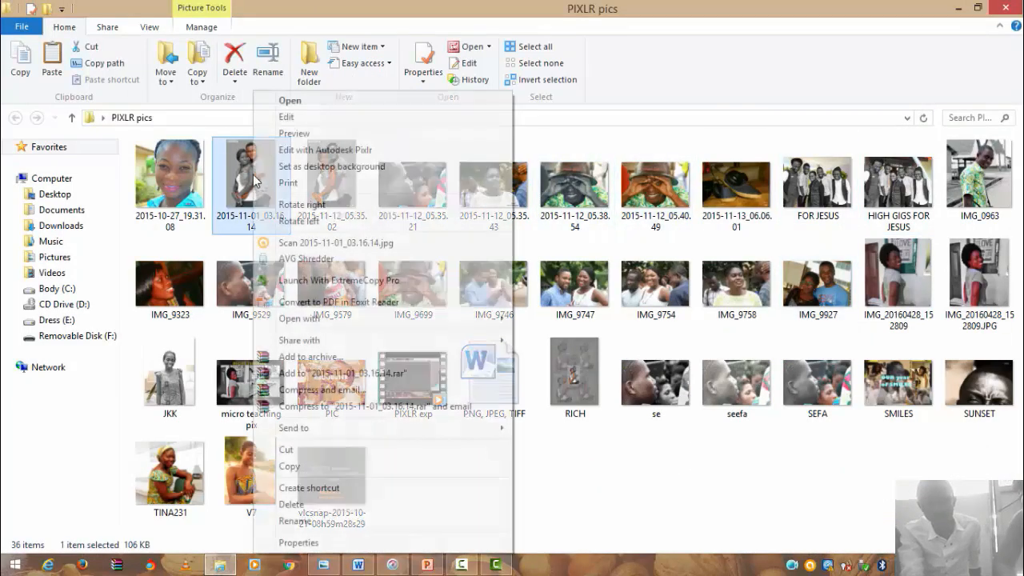
pyautogui.moveTo(316, 340)
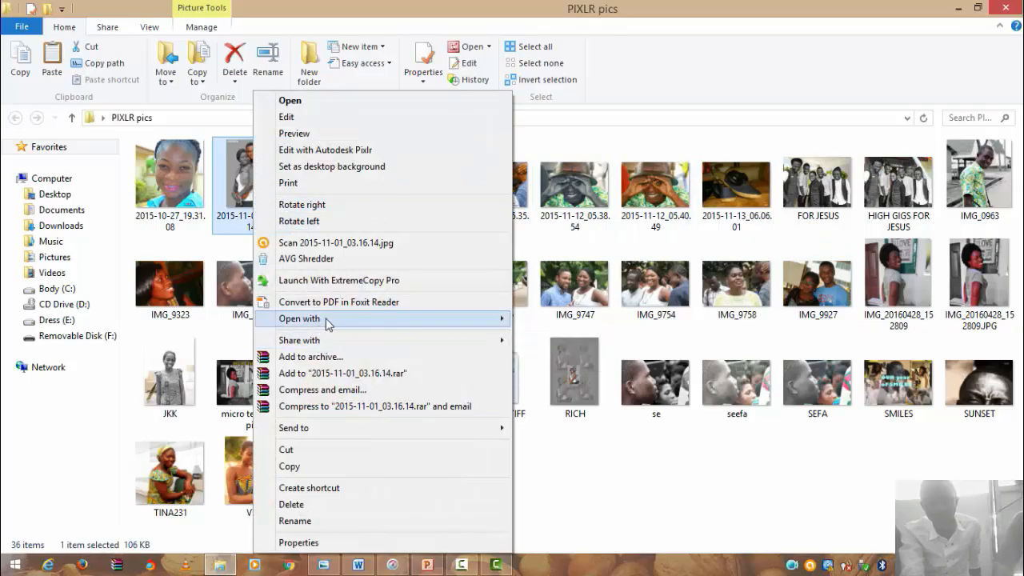
pyautogui.moveTo(326, 319)
pyautogui.click(561, 402)
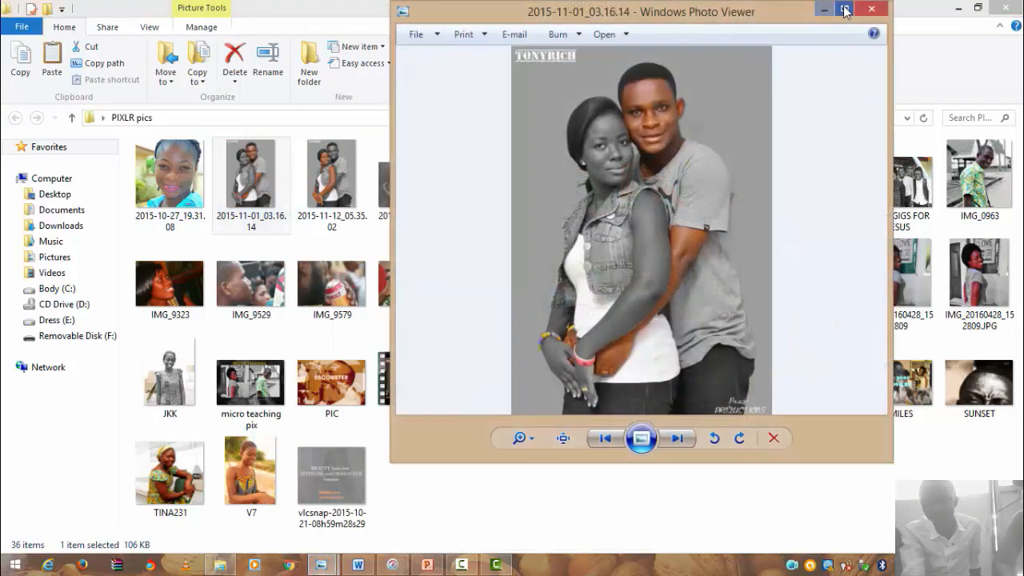
# - Maximize the viewer and step forward through the photos to 2015-11-12_05.40.49
pyautogui.click(844, 8)
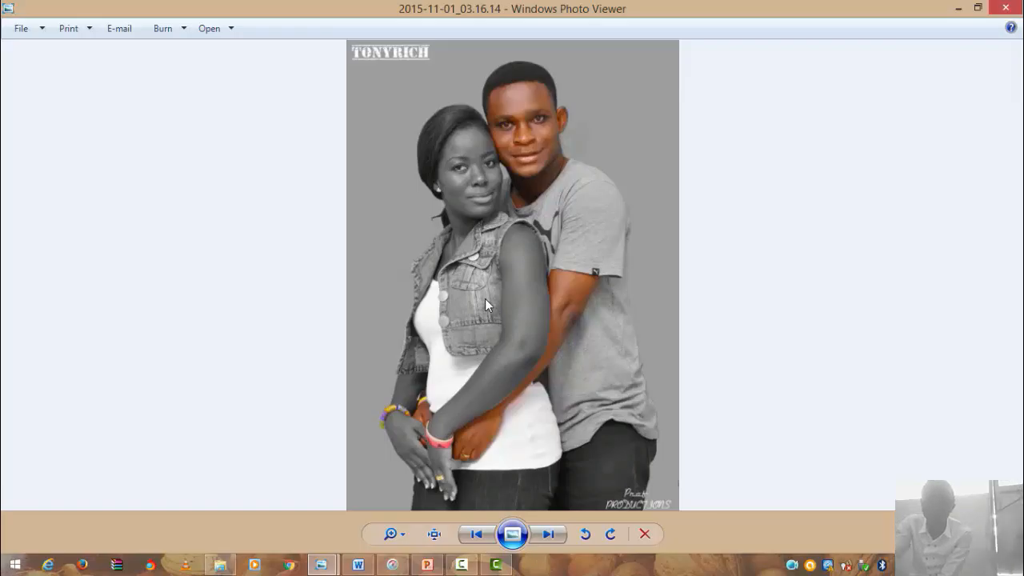
pyautogui.press('Right')
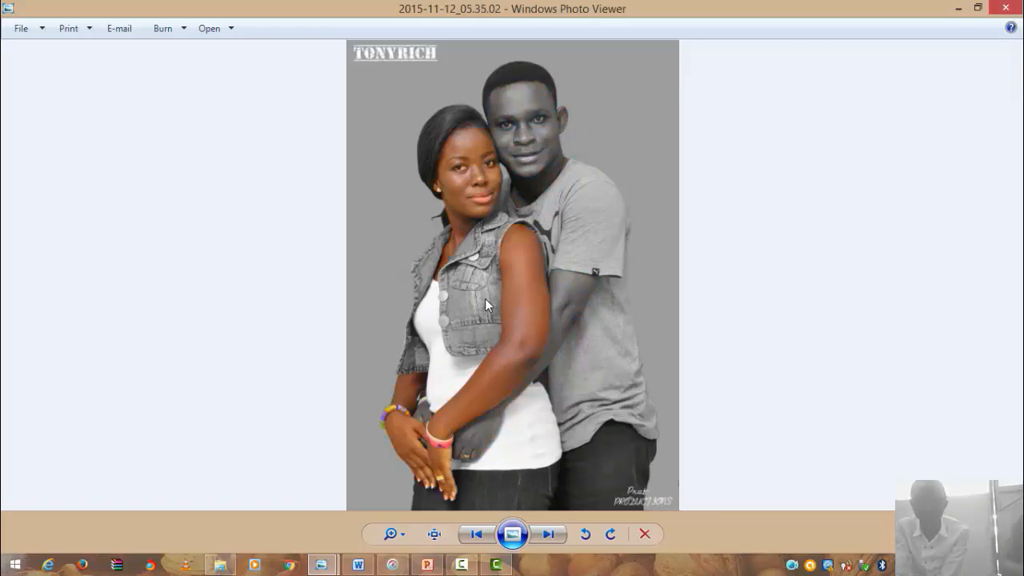
pyautogui.press('Right')
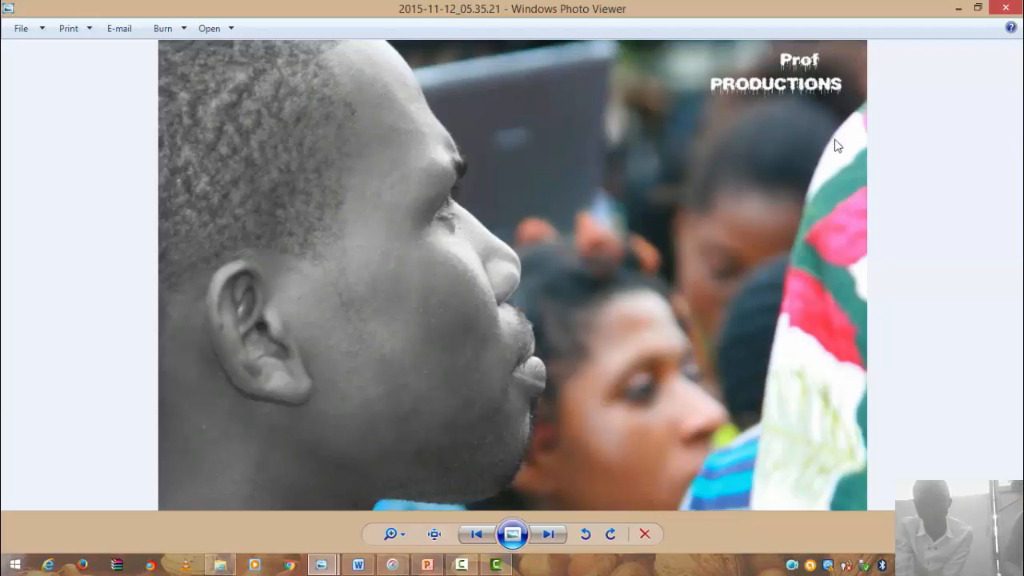
pyautogui.press('Right')
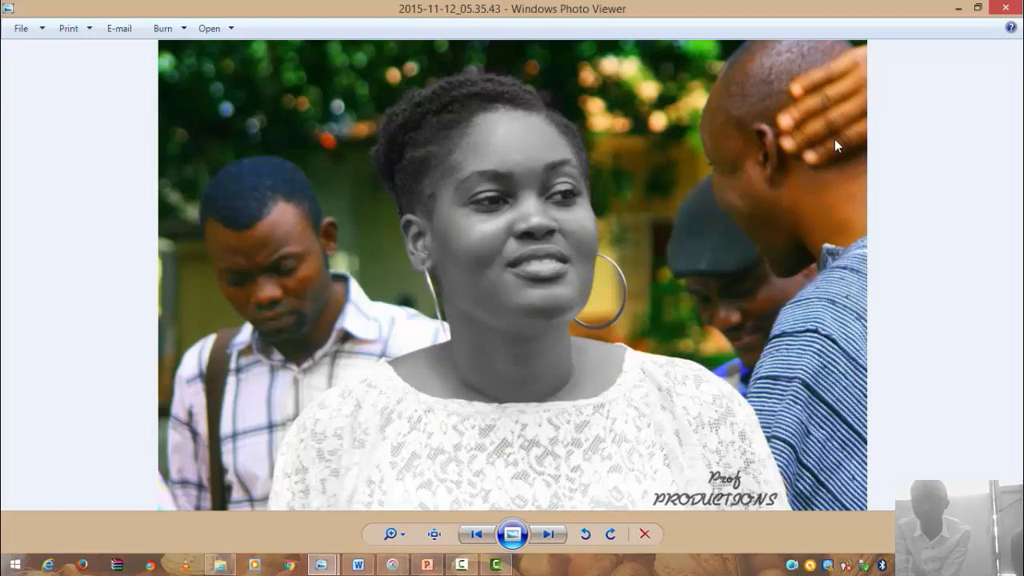
pyautogui.press('Right')
pyautogui.press('Right')
pyautogui.press('Right')
pyautogui.press('Right')
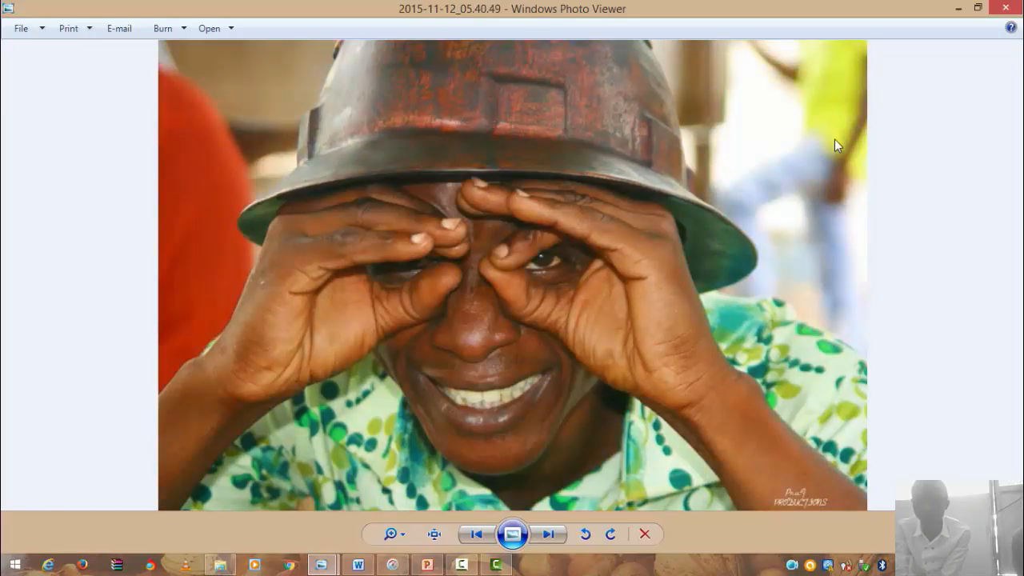
# - Advance past IMG_9529, IMG_9699, IMG_9758 and JKK toward the micro teaching pix image
pyautogui.press('Right')
pyautogui.press('Right')
pyautogui.press('Right')
pyautogui.press('Right')
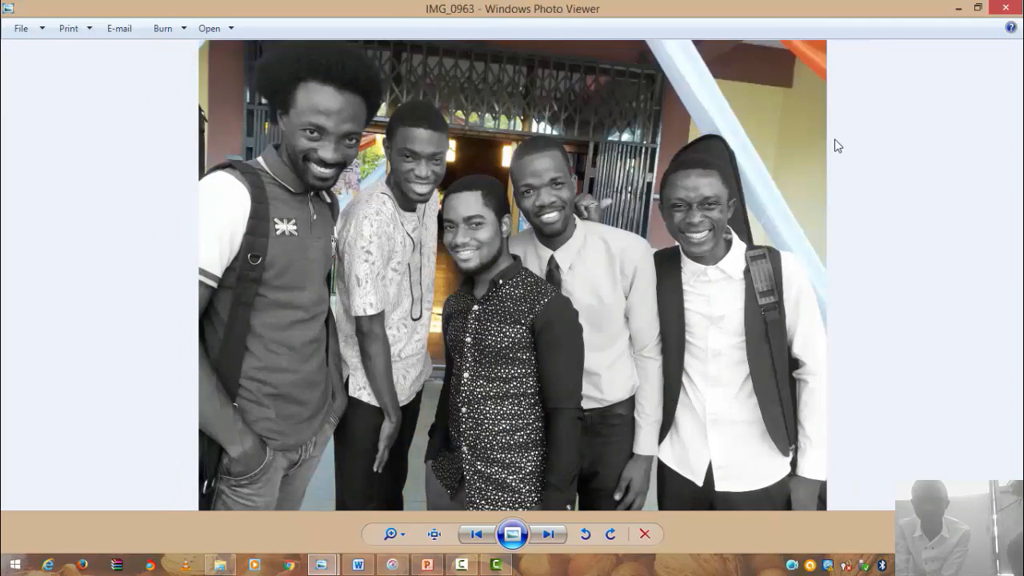
pyautogui.press('Right')
pyautogui.press('Right')
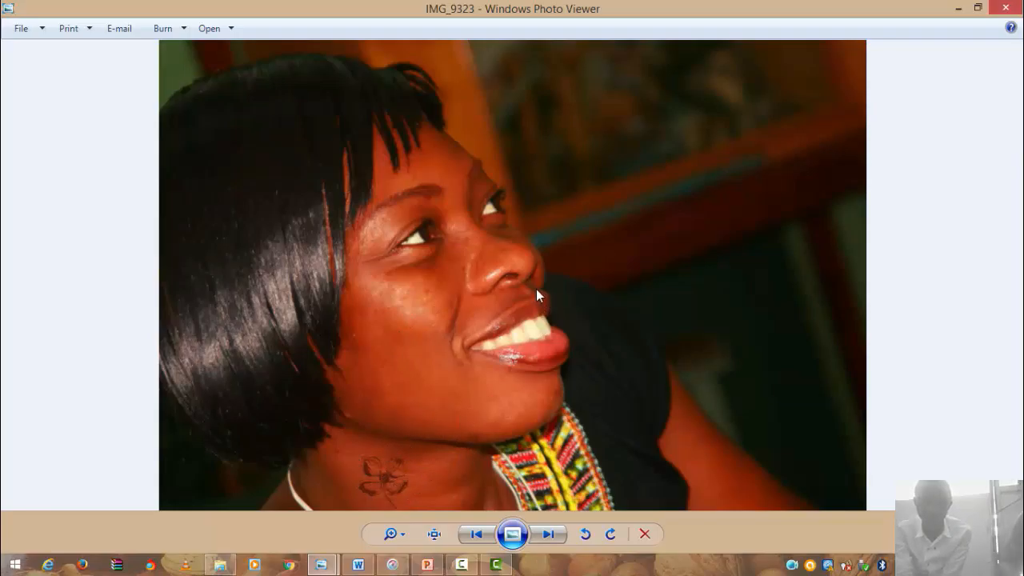
pyautogui.press('Right')
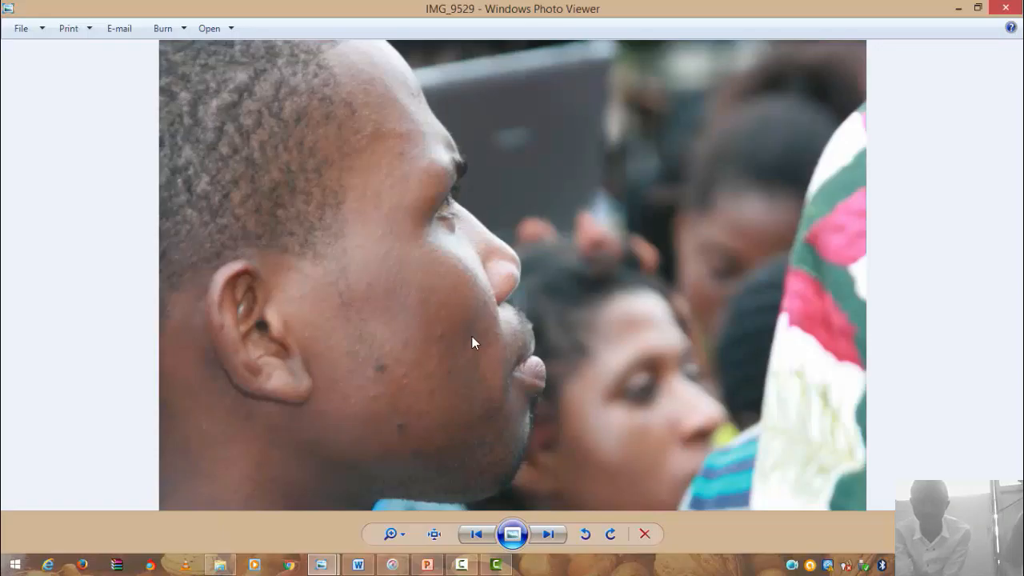
pyautogui.press('Right')
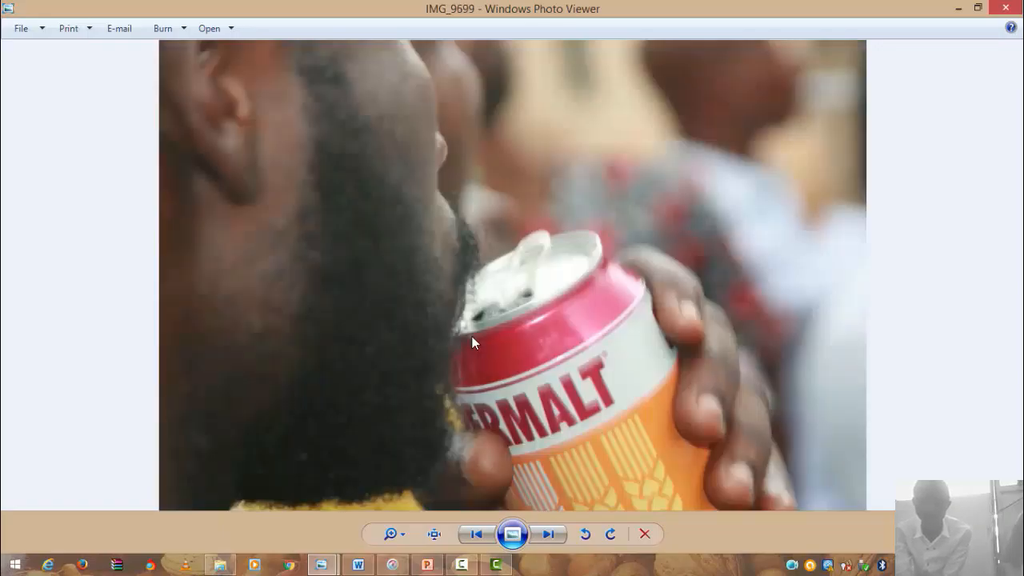
pyautogui.press('Right')
pyautogui.press('Right')
pyautogui.press('Right')
pyautogui.press('Right')
pyautogui.press('Right')
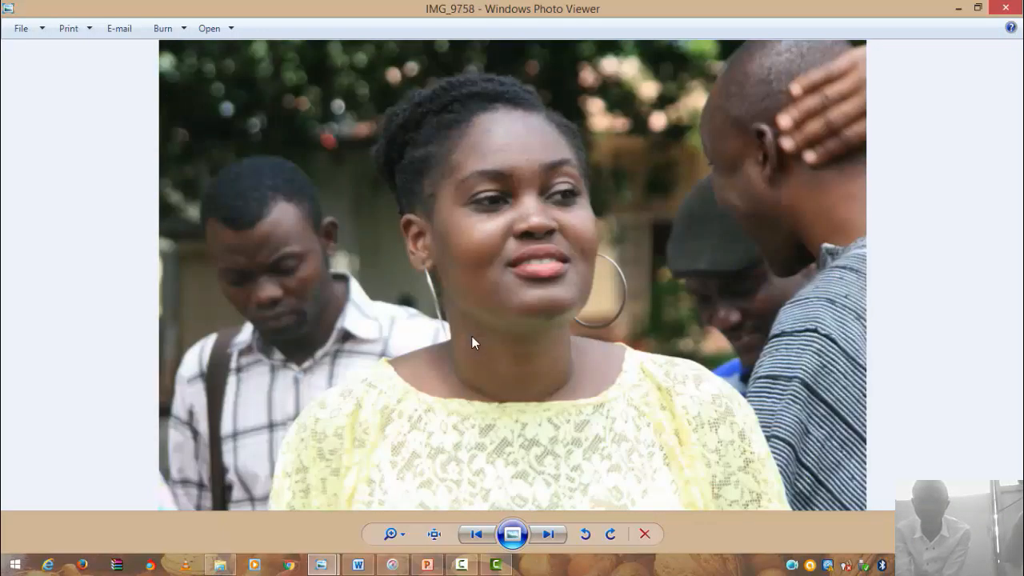
pyautogui.press('Right')
pyautogui.press('Right')
pyautogui.press('Right')
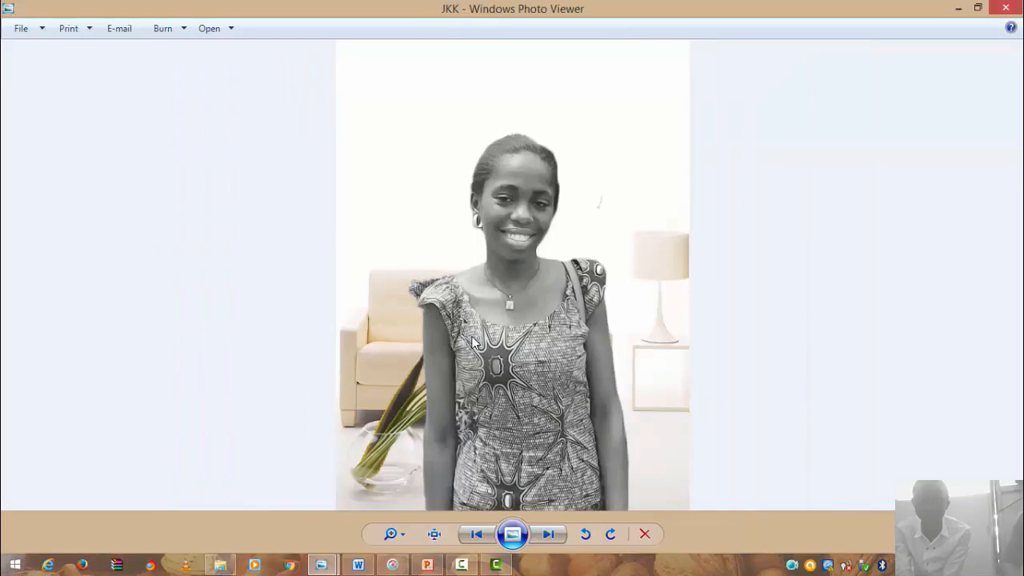
pyautogui.press('Right')
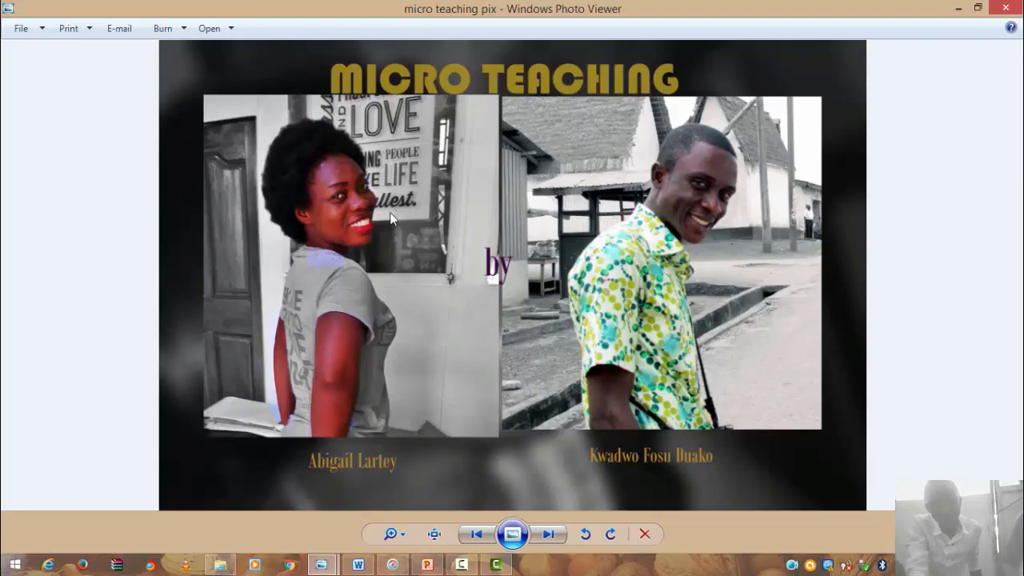
# - Bring Pixlr forward maximized and open IMG_9529.JPG from the PIXLR pics folder
pyautogui.click(392, 565)
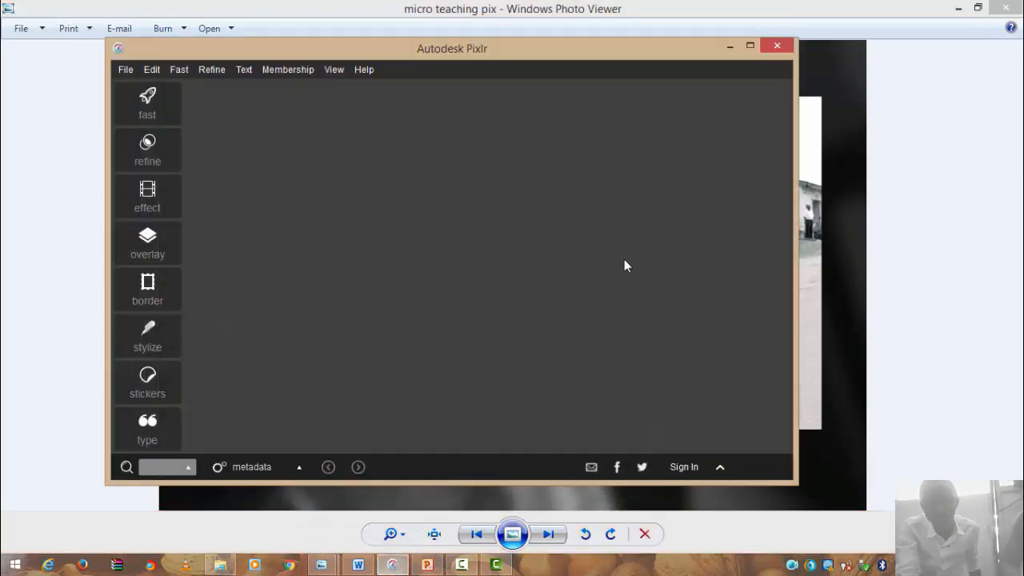
pyautogui.click(750, 46)
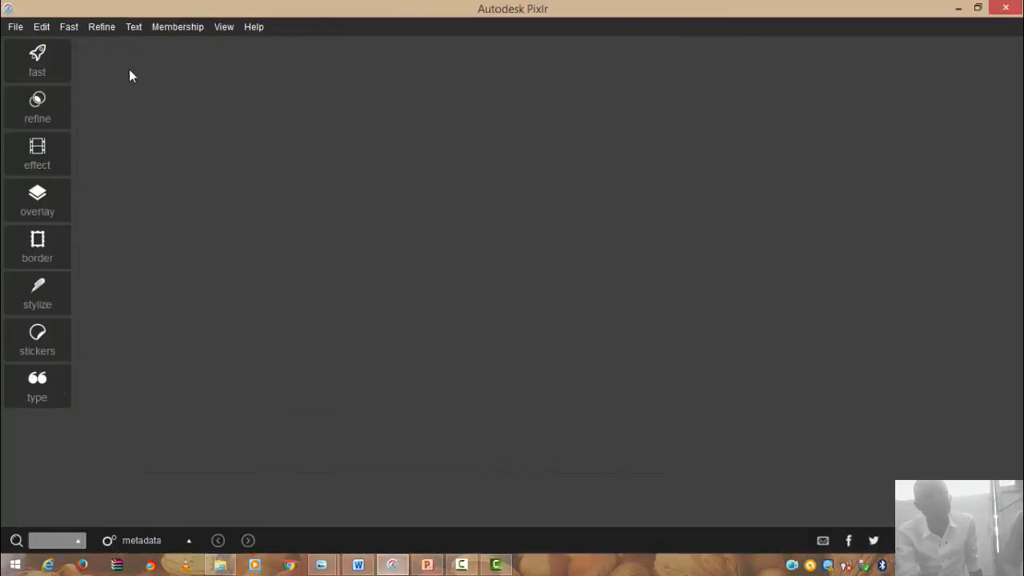
pyautogui.click(16, 31)
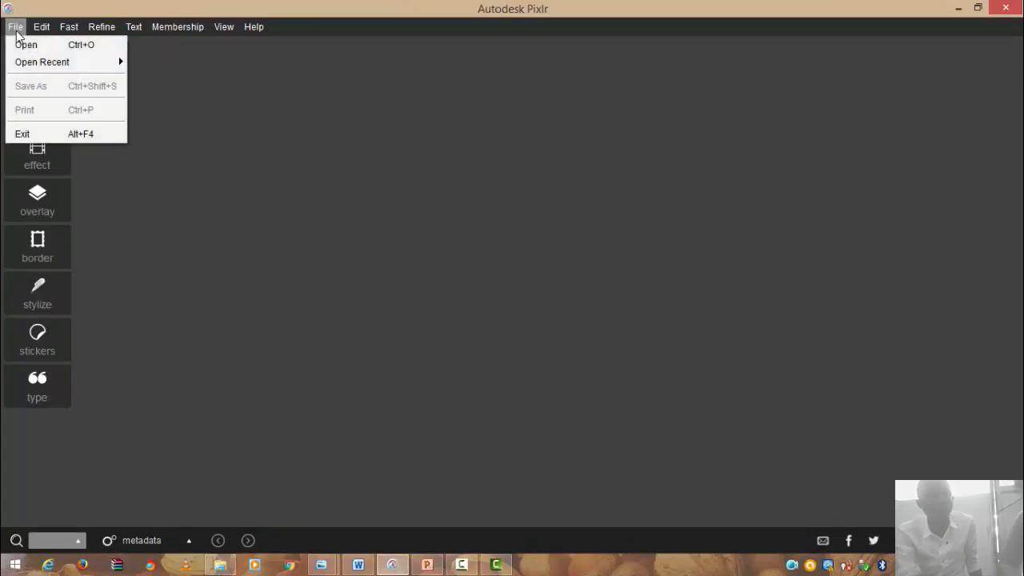
pyautogui.click(29, 46)
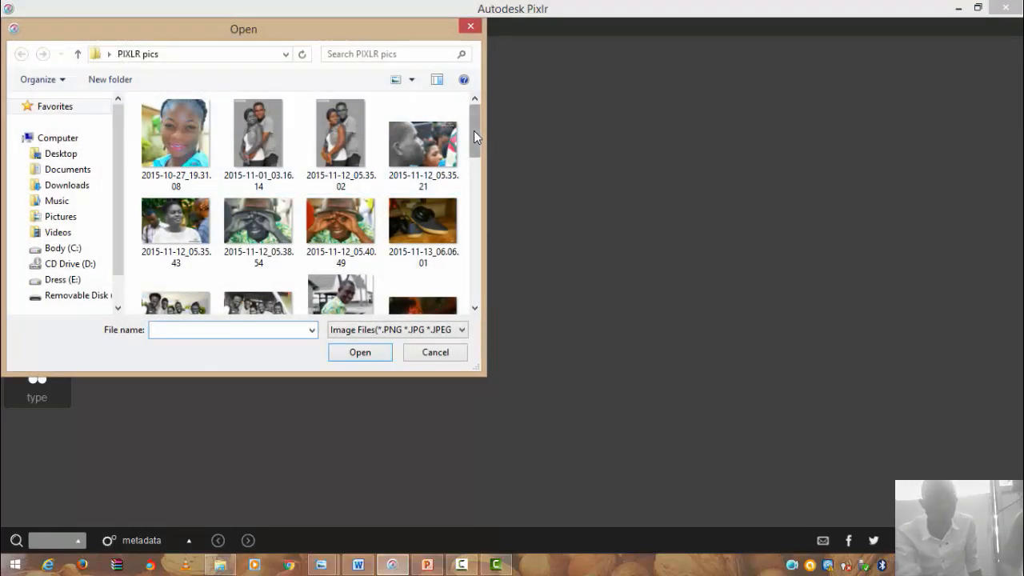
pyautogui.moveTo(474, 130); pyautogui.dragTo(484, 181)
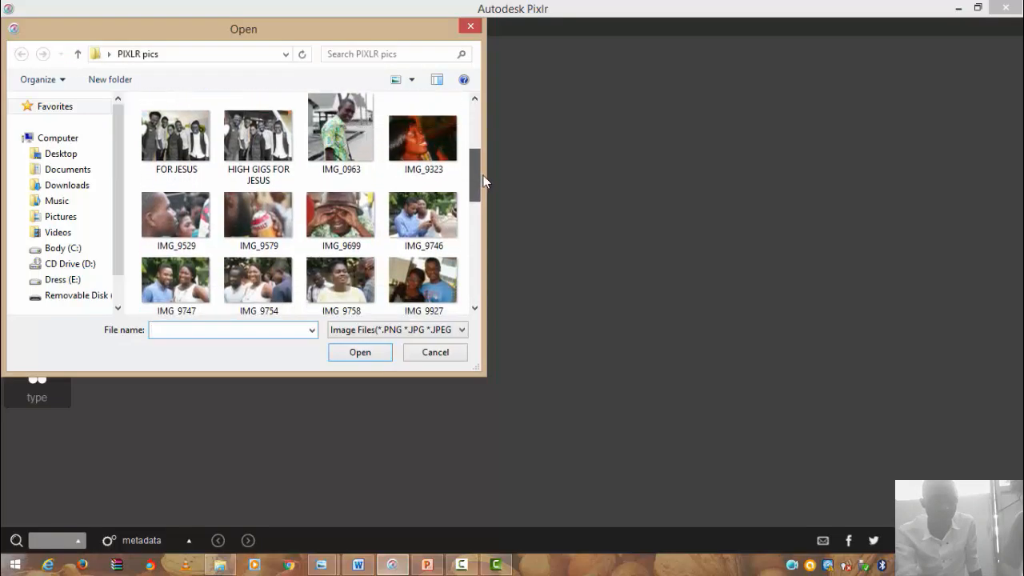
pyautogui.doubleClick(191, 228)
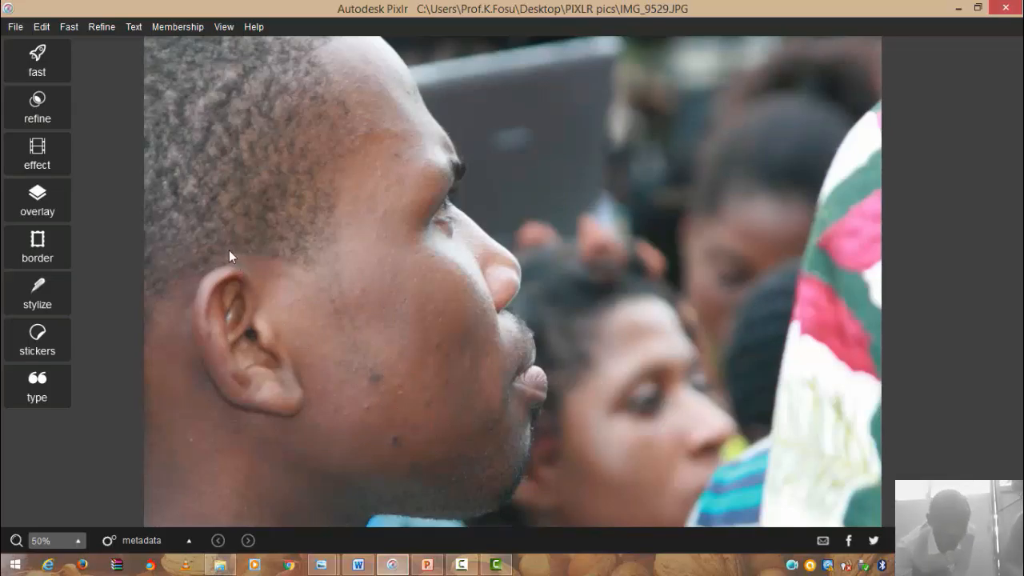
# - Pick the quick-fix healing tool and set its brush size to around 27
pyautogui.click(38, 61)
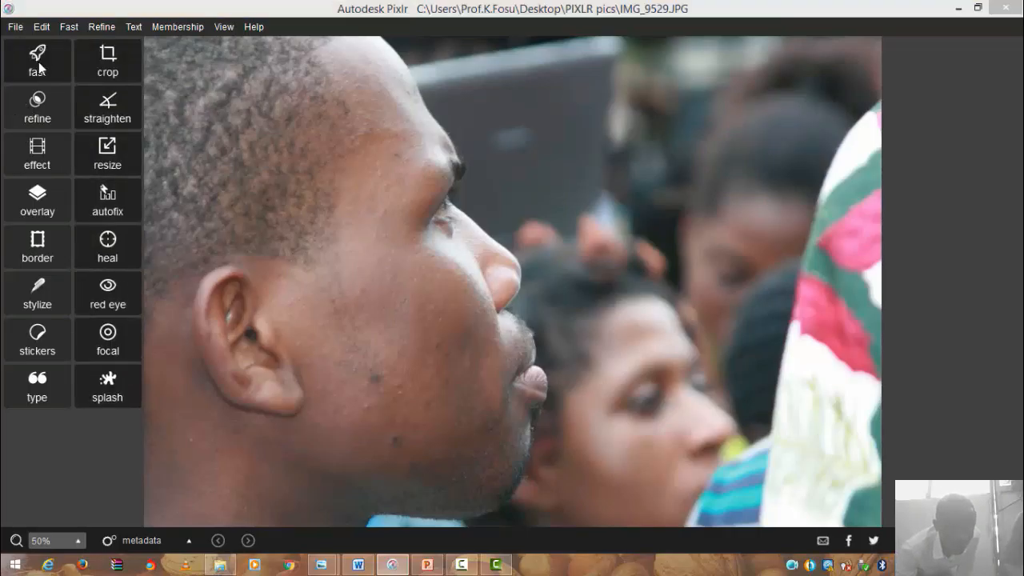
pyautogui.click(108, 244)
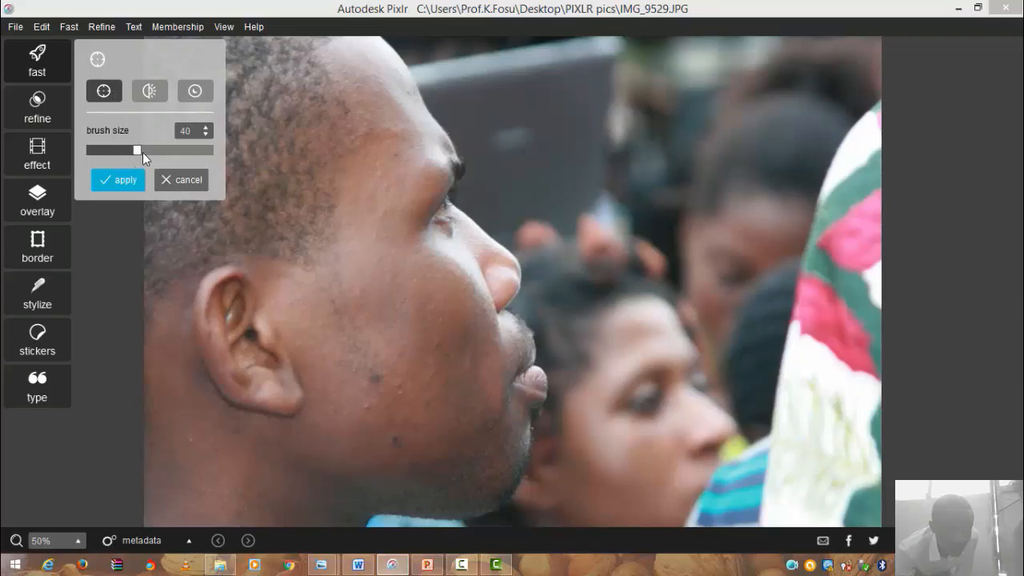
pyautogui.click(116, 150)
pyautogui.click(143, 150)
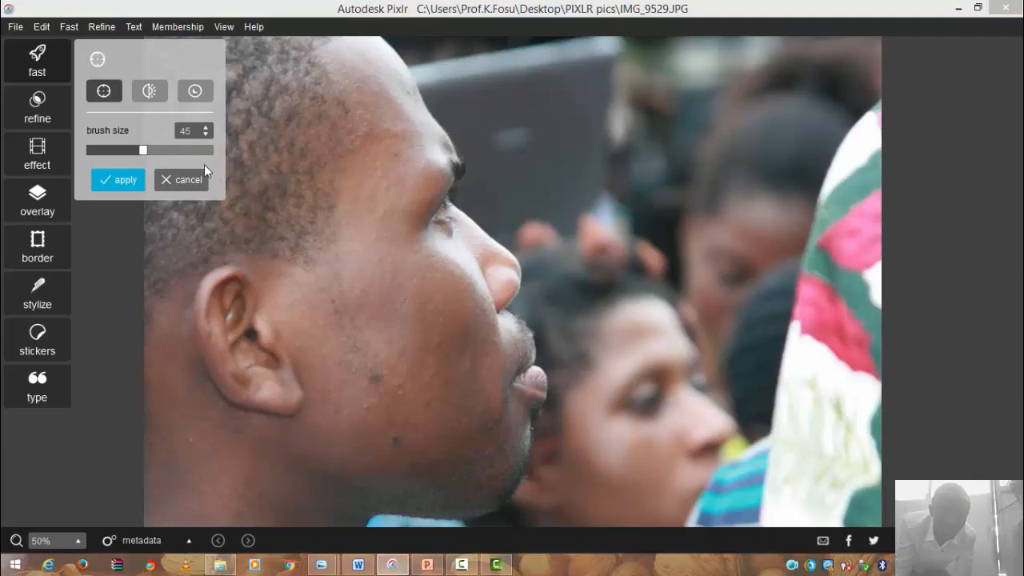
pyautogui.click(119, 150)
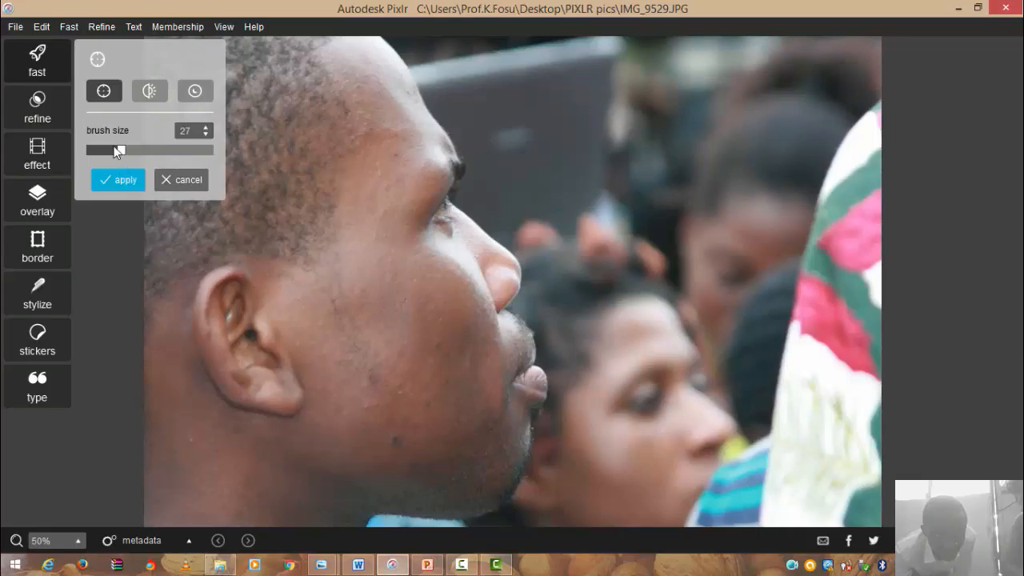
pyautogui.moveTo(119, 152); pyautogui.dragTo(122, 153)
# - Heal away the dark mole on the man's cheek and apply the result
pyautogui.click(395, 440)
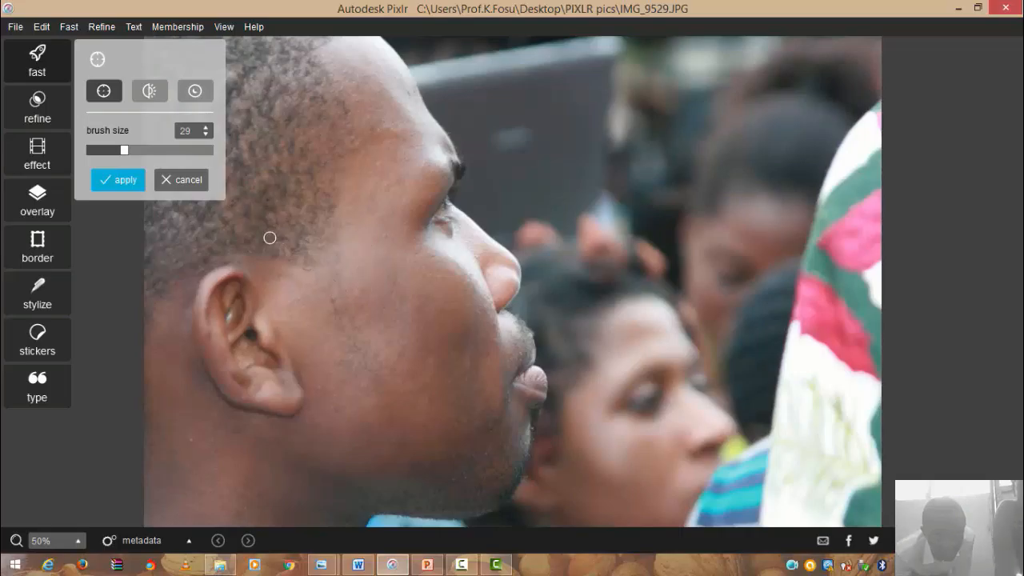
pyautogui.click(126, 180)
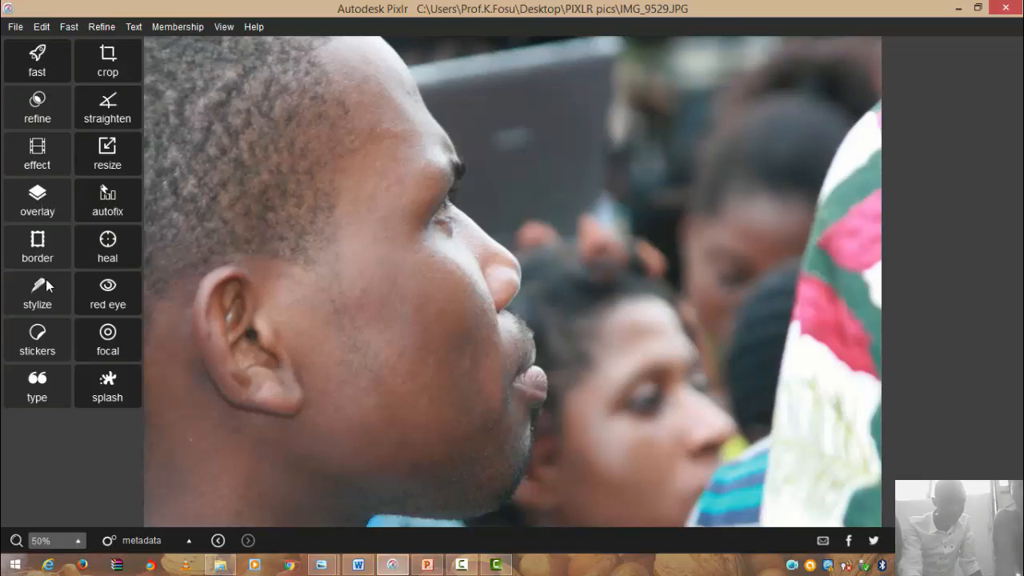
# - Show the effect packs (atomic, creative, default, soft, subtle, too_old, unicolor, vintage)
pyautogui.click(33, 149)
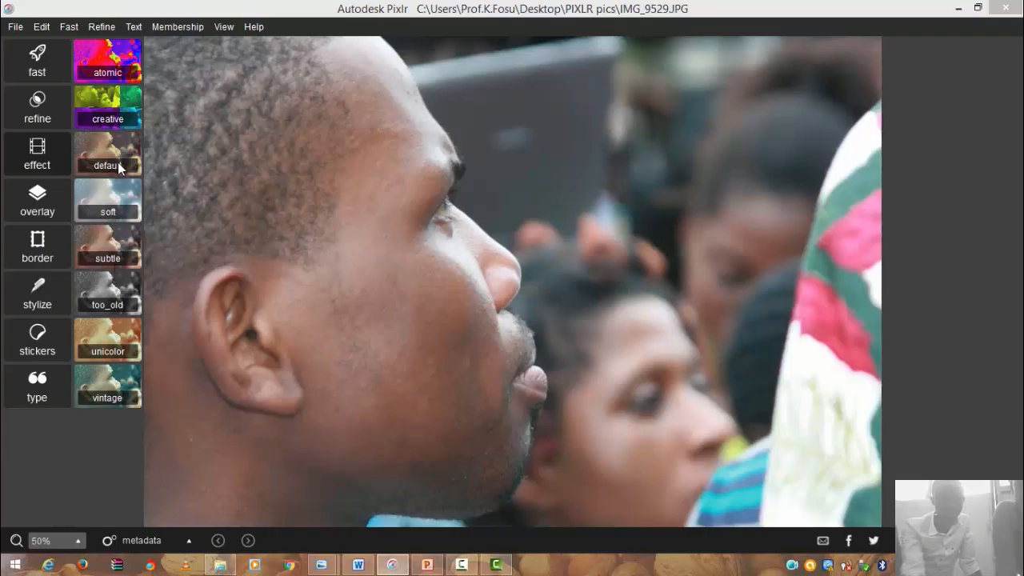
# - Preview Atomic Monochrome at 68 opacity, a weaker Infrared, Night vision and Poltergeist, then open Creative
pyautogui.click(111, 59)
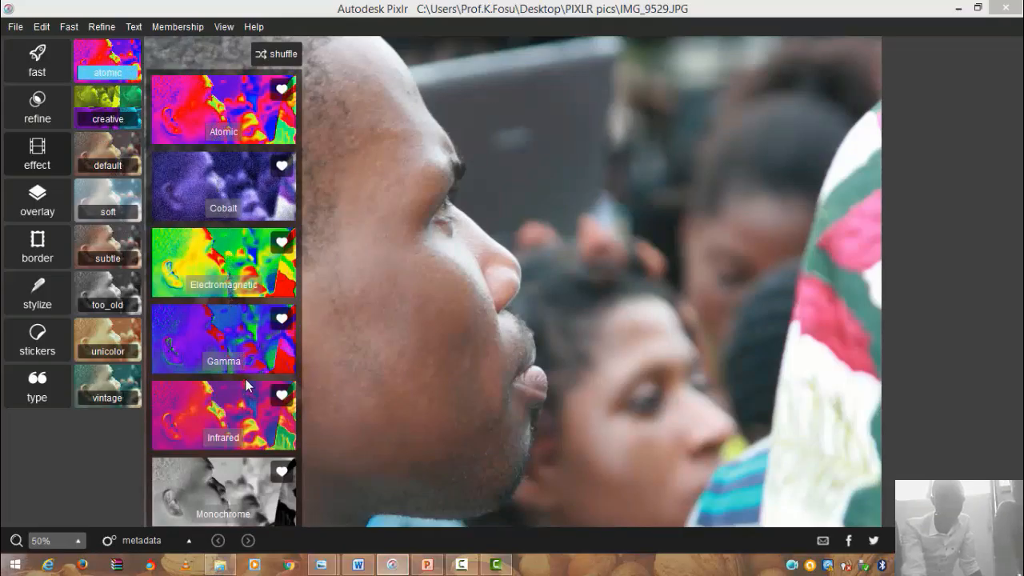
pyautogui.moveTo(246, 379); pyautogui.dragTo(193, 37)
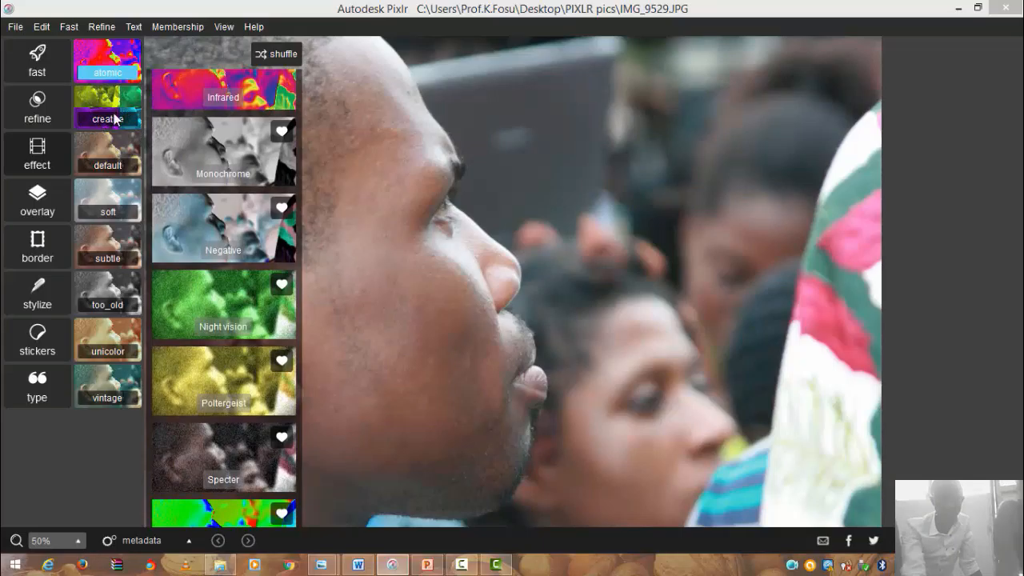
pyautogui.click(205, 134)
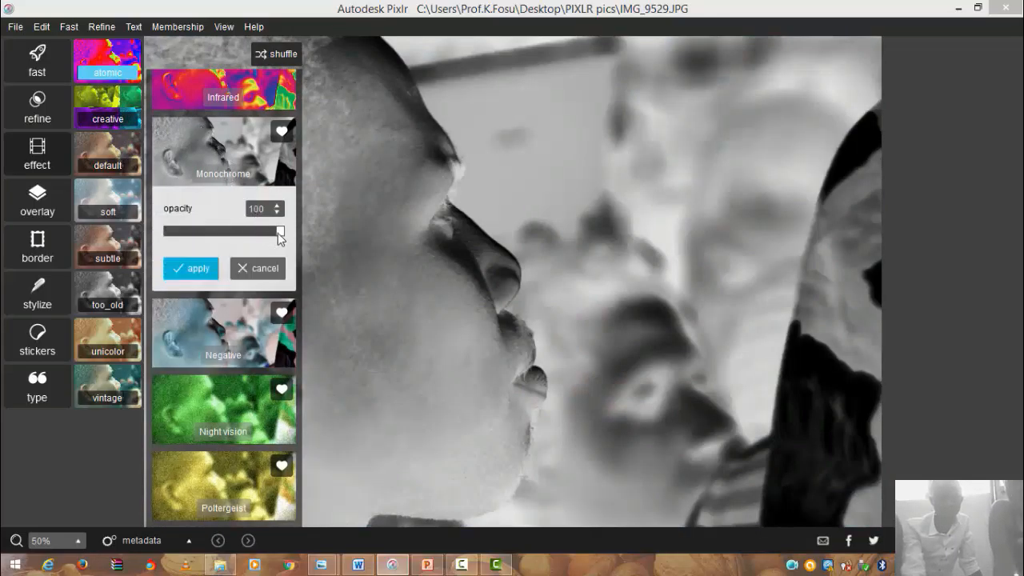
pyautogui.moveTo(279, 231); pyautogui.dragTo(240, 228)
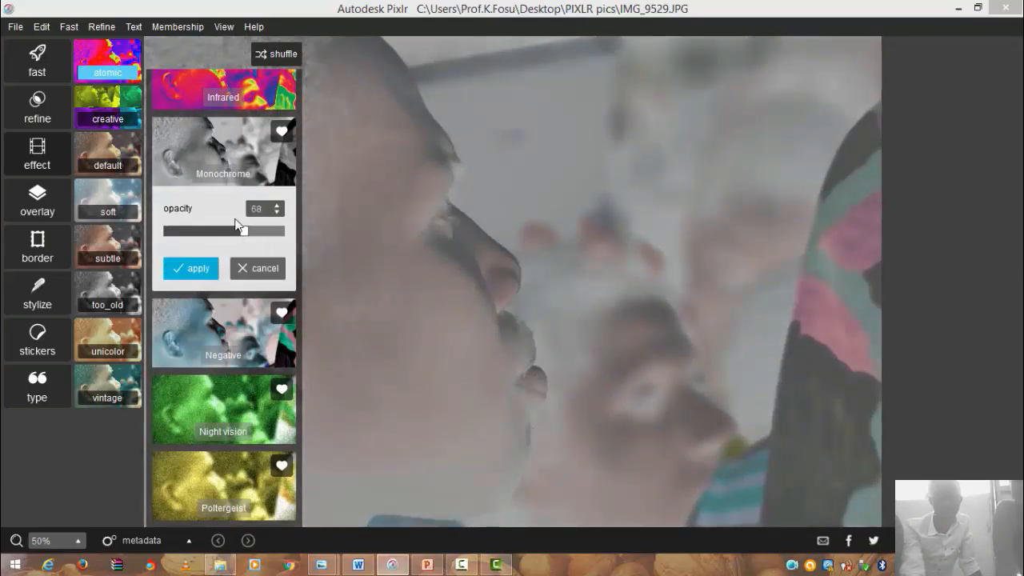
pyautogui.click(176, 87)
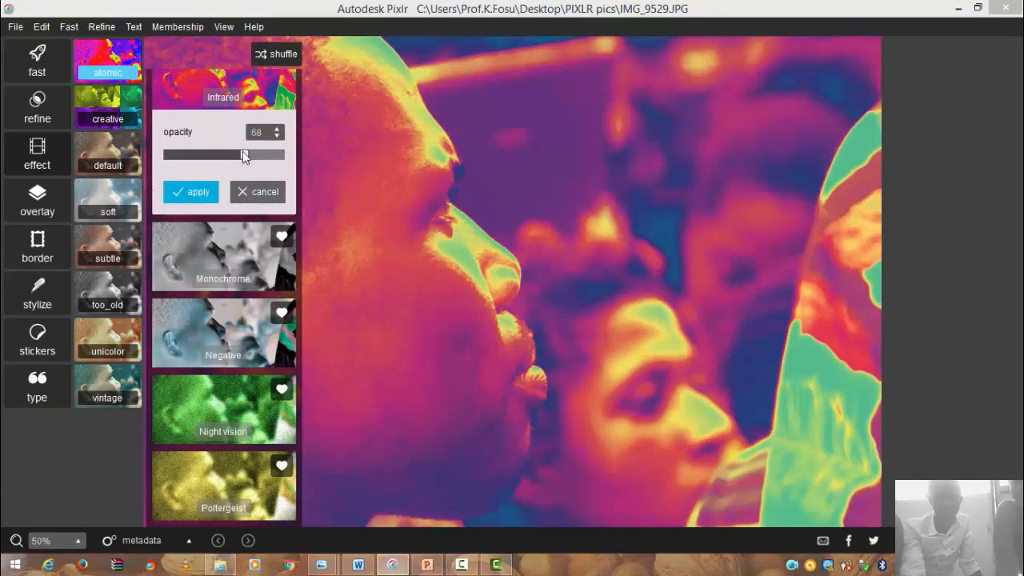
pyautogui.moveTo(244, 155); pyautogui.dragTo(208, 163)
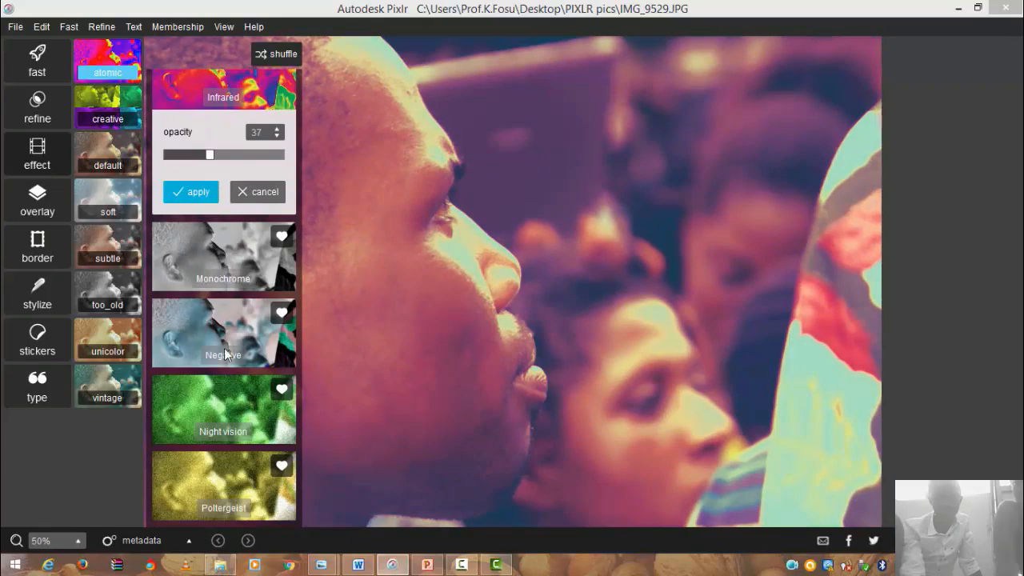
pyautogui.click(244, 408)
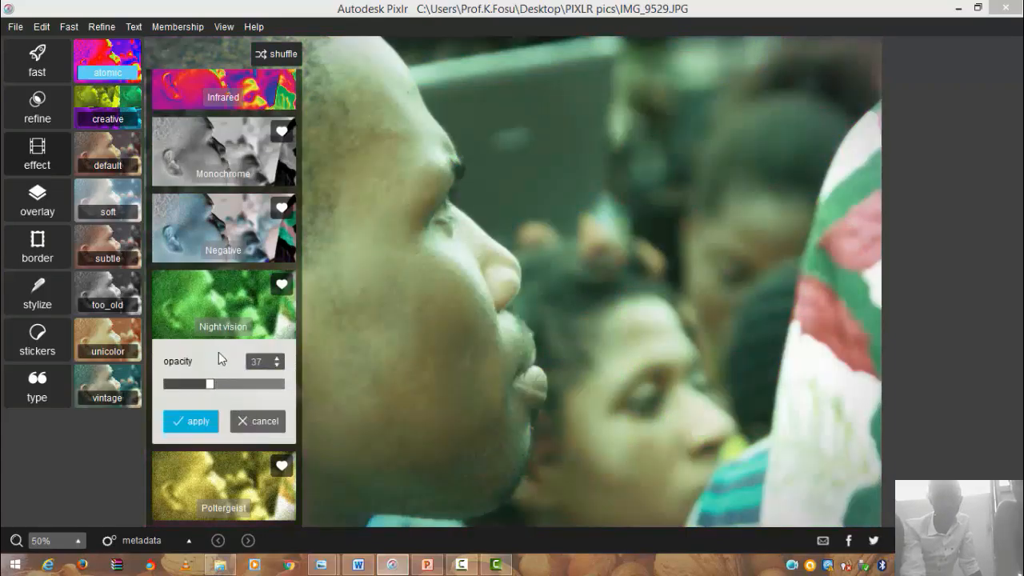
pyautogui.click(217, 488)
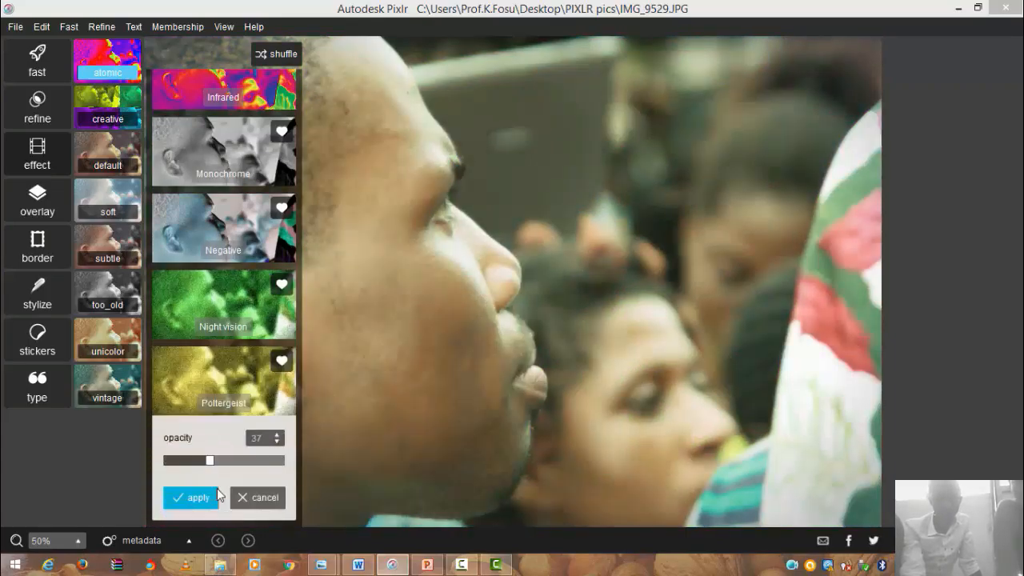
pyautogui.click(90, 96)
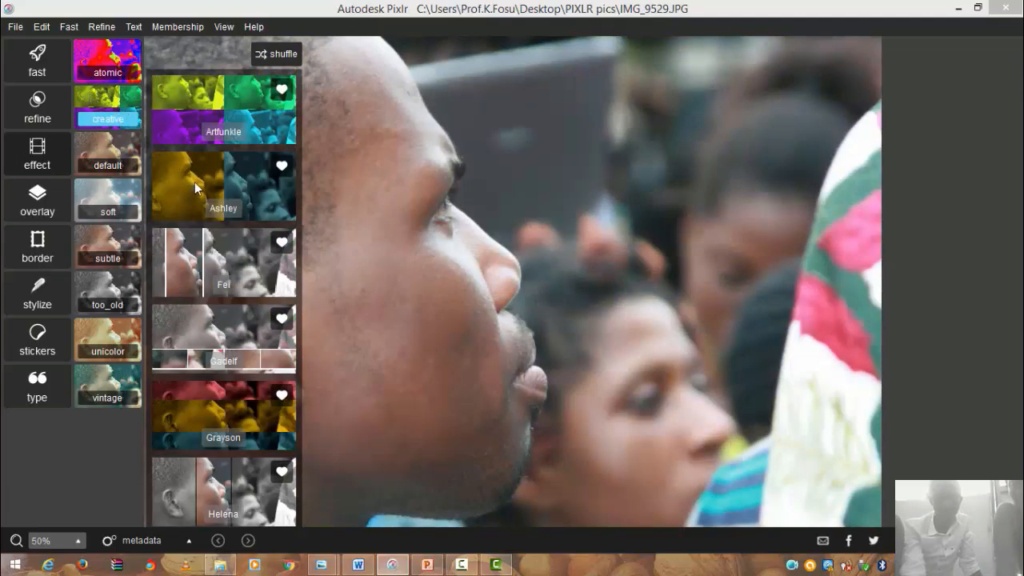
# - Preview the Creative effects Artfunkle, Ashley, Fel, Gadelf and Helena, then open too_old
pyautogui.click(201, 104)
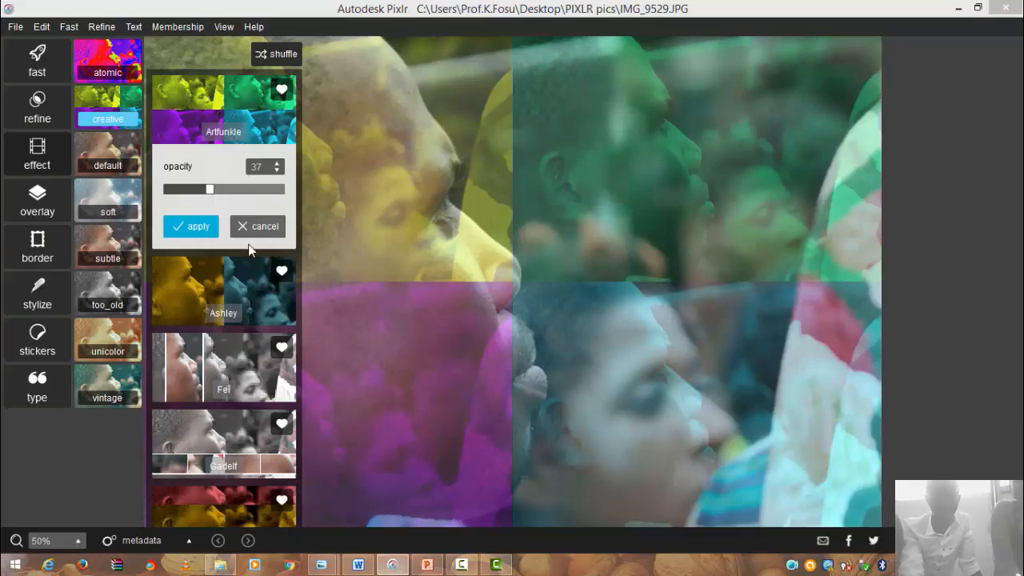
pyautogui.click(237, 305)
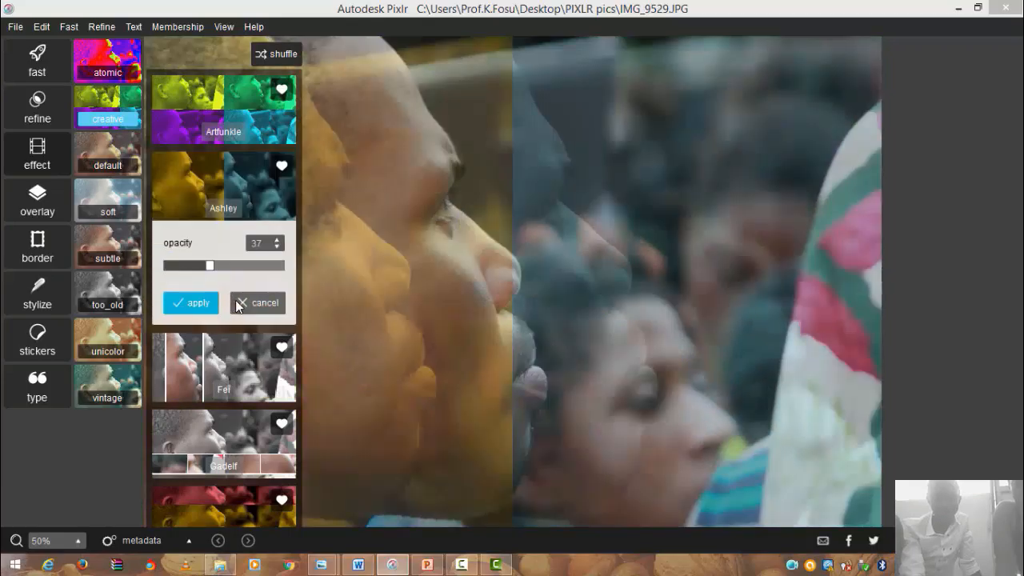
pyautogui.click(221, 376)
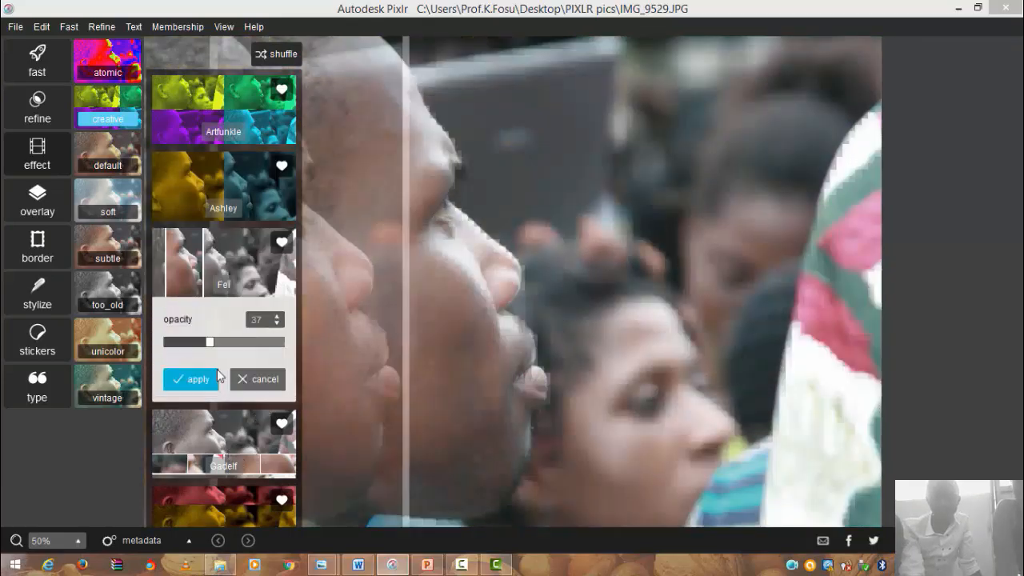
pyautogui.click(240, 450)
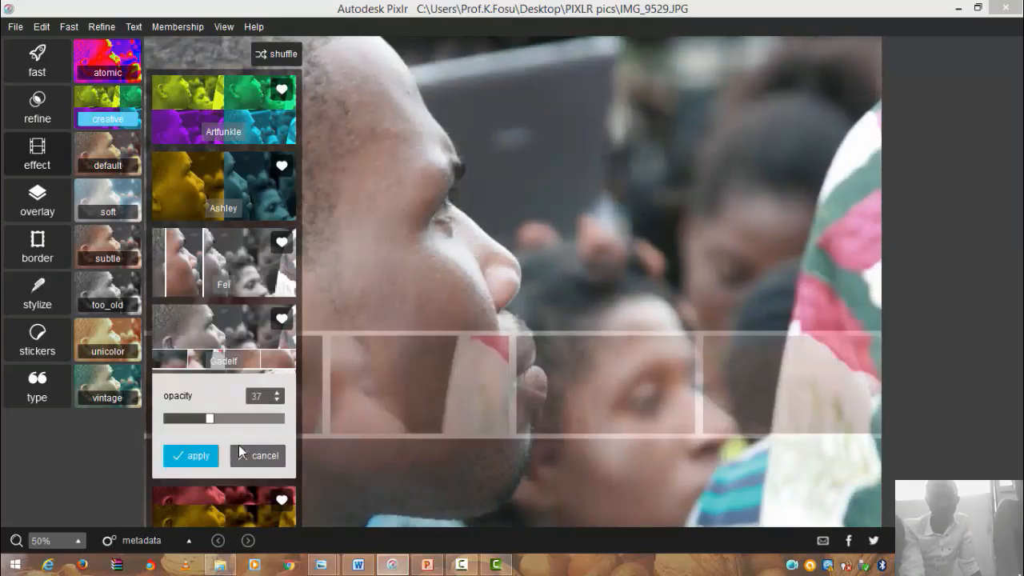
pyautogui.scroll(-1, 215, 387)
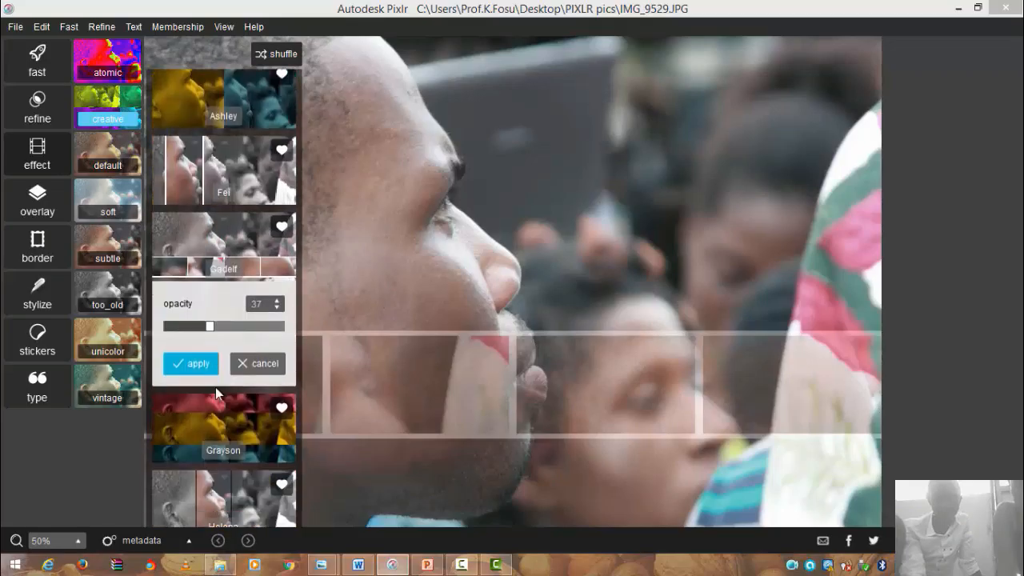
pyautogui.scroll(-2, 215, 387)
pyautogui.click(226, 340)
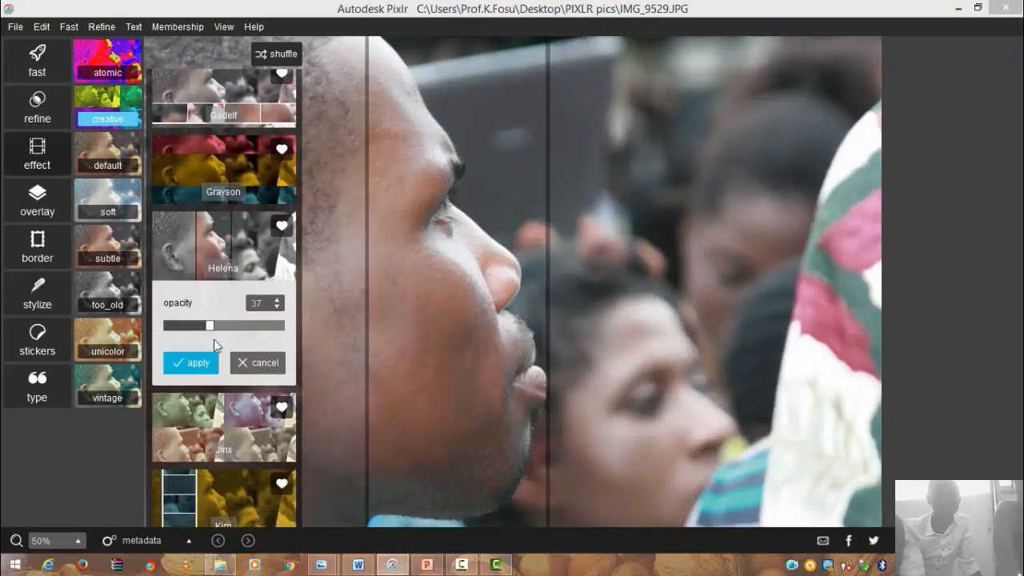
pyautogui.click(104, 294)
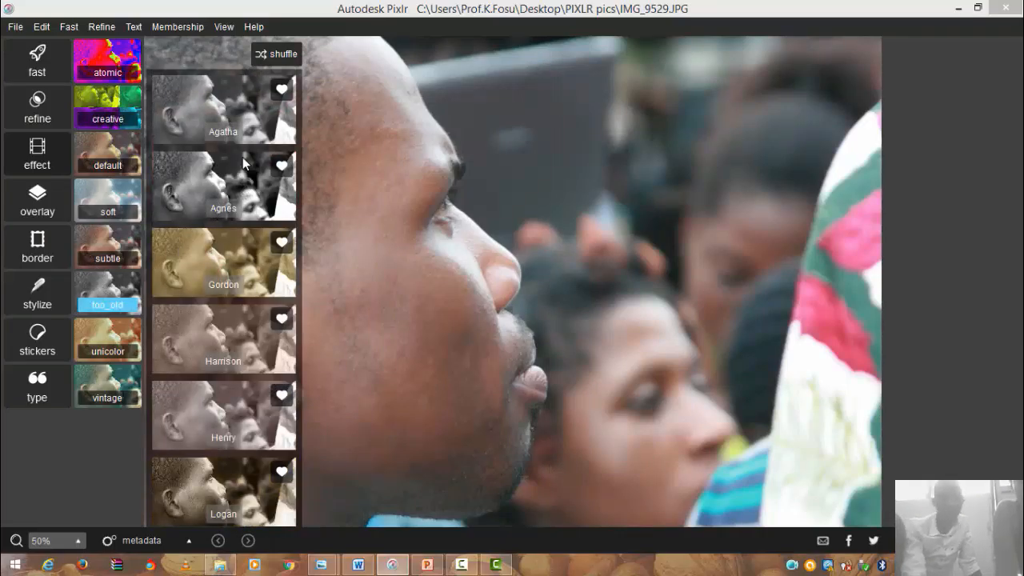
# - Preview Agatha and Agnes, dropping opacity from 100 to 13, and end on Harrison
pyautogui.click(228, 112)
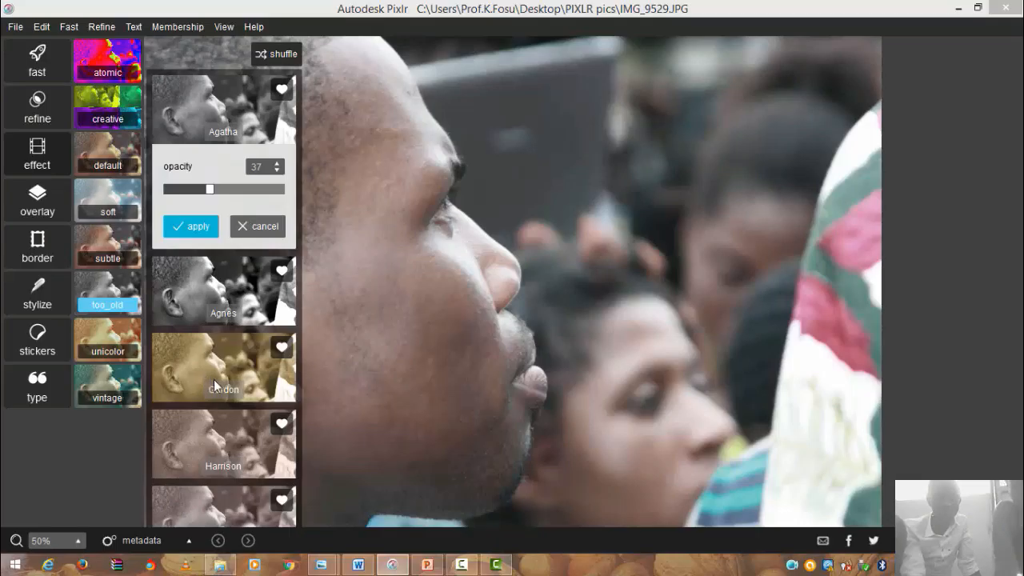
pyautogui.click(205, 289)
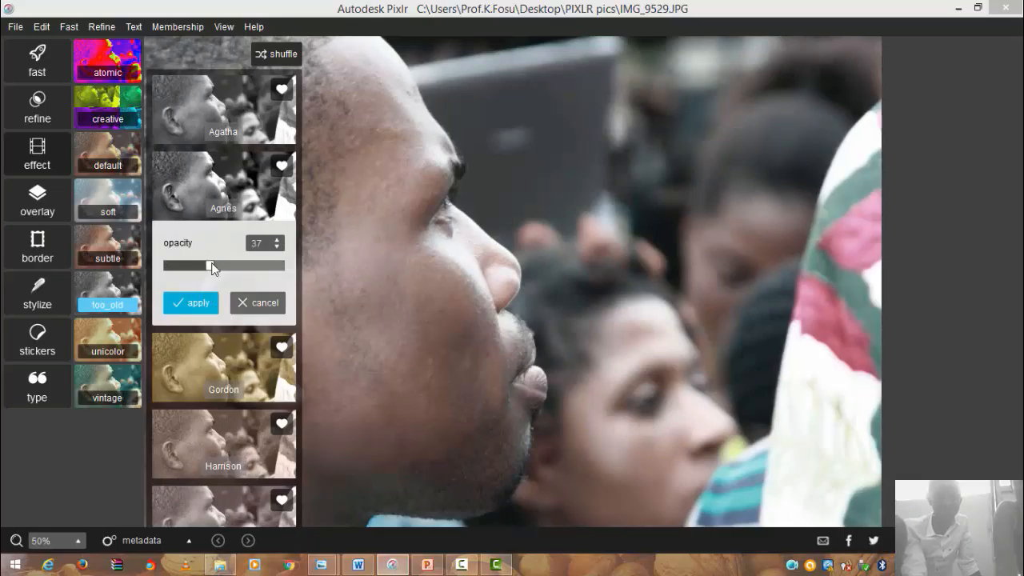
pyautogui.moveTo(213, 266); pyautogui.dragTo(277, 275)
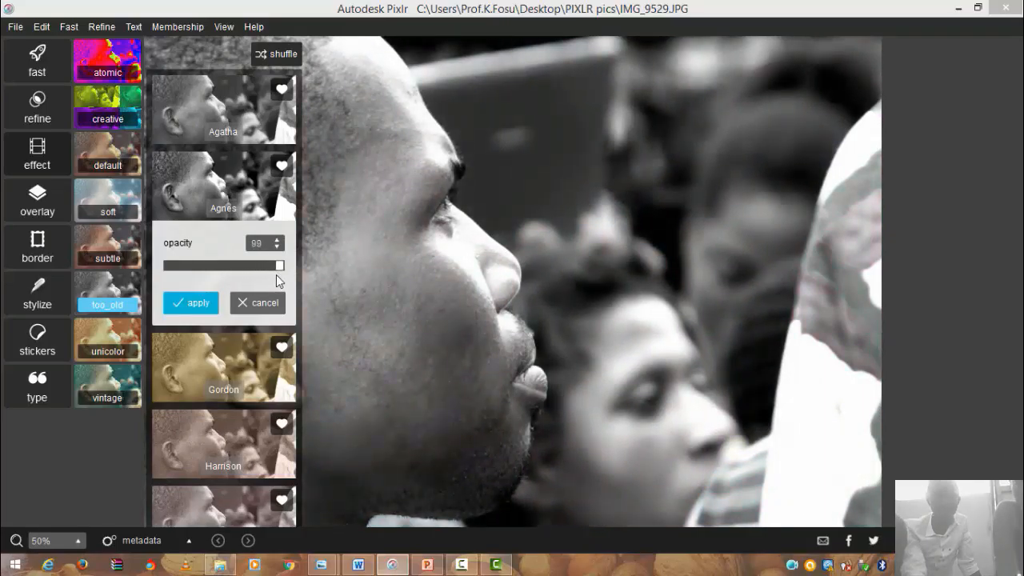
pyautogui.click(271, 274)
pyautogui.moveTo(271, 279); pyautogui.dragTo(178, 288)
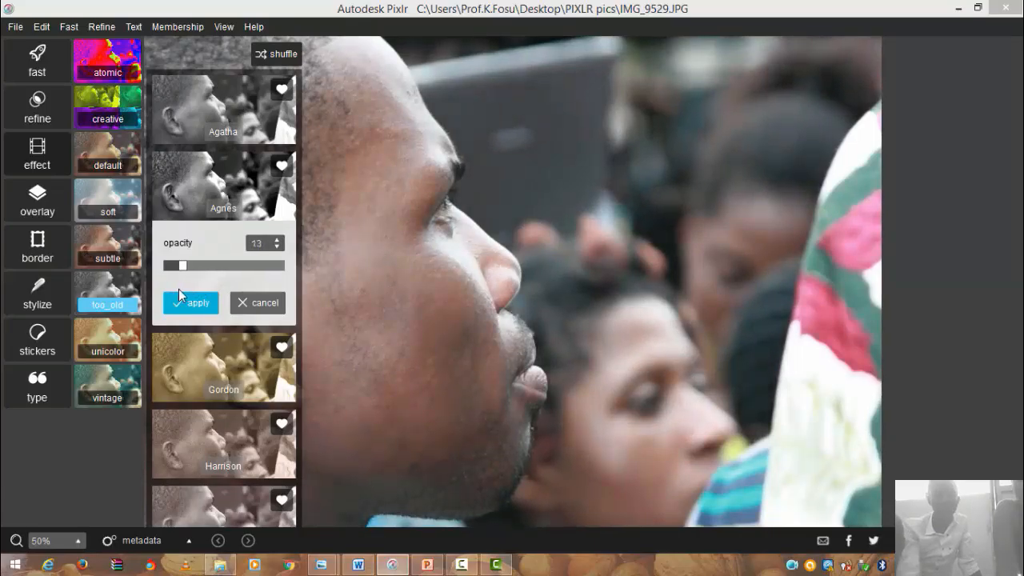
pyautogui.click(219, 418)
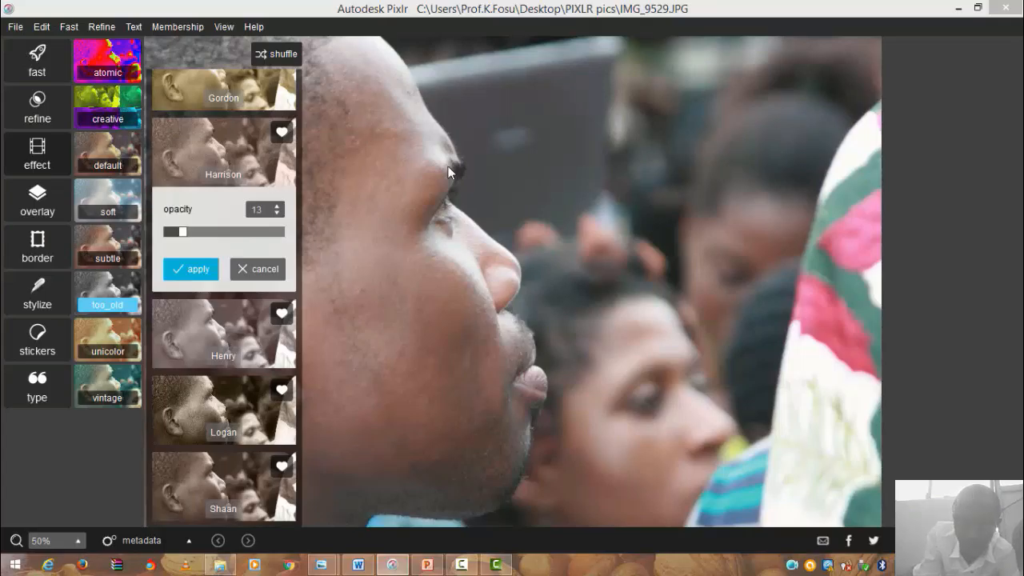
# - Close the effects browser and return to the crop/heal/splash quick tool grid
pyautogui.click(34, 168)
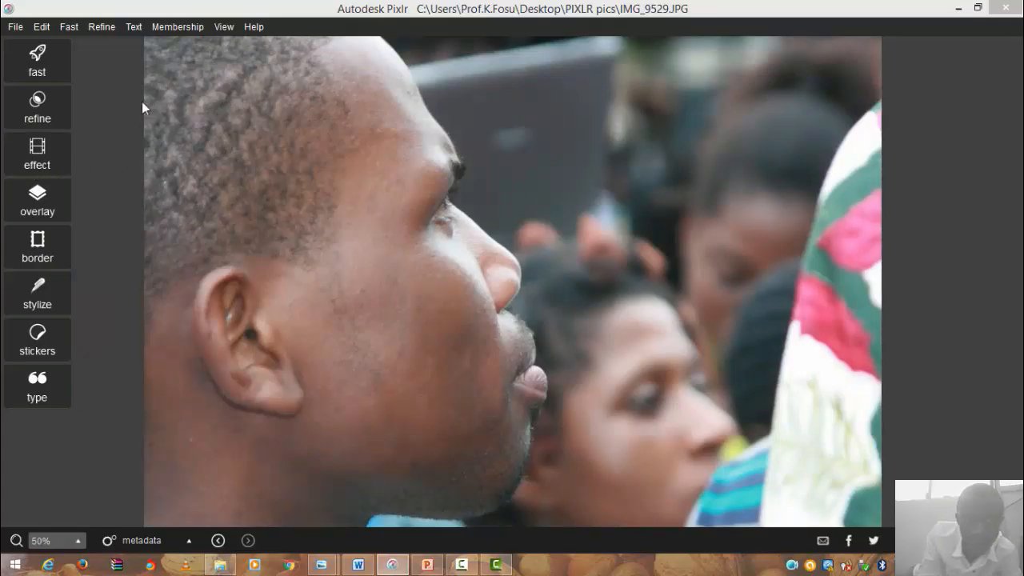
pyautogui.click(40, 46)
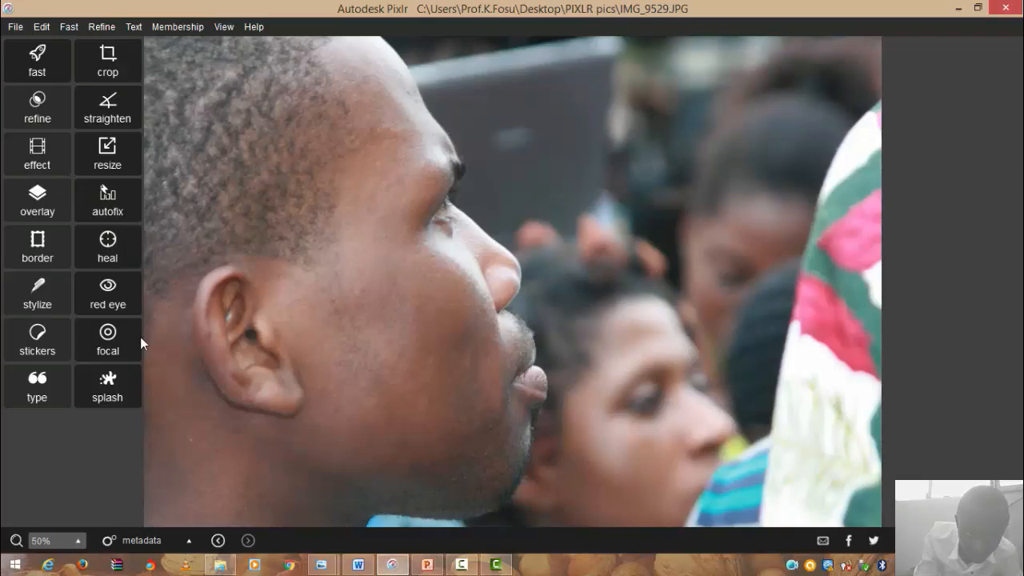
# - Open the Splash tool on IMG_9529, starting at tolerance 20 and tint 0
pyautogui.click(125, 384)
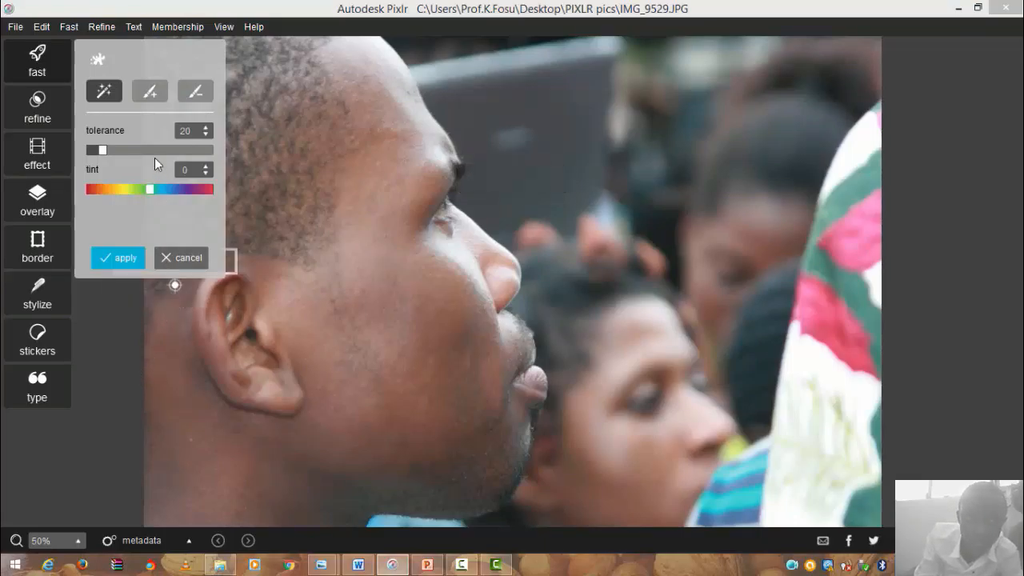
# - Turn IMG_9529 black and white with the add brush, sized to 17
pyautogui.click(155, 92)
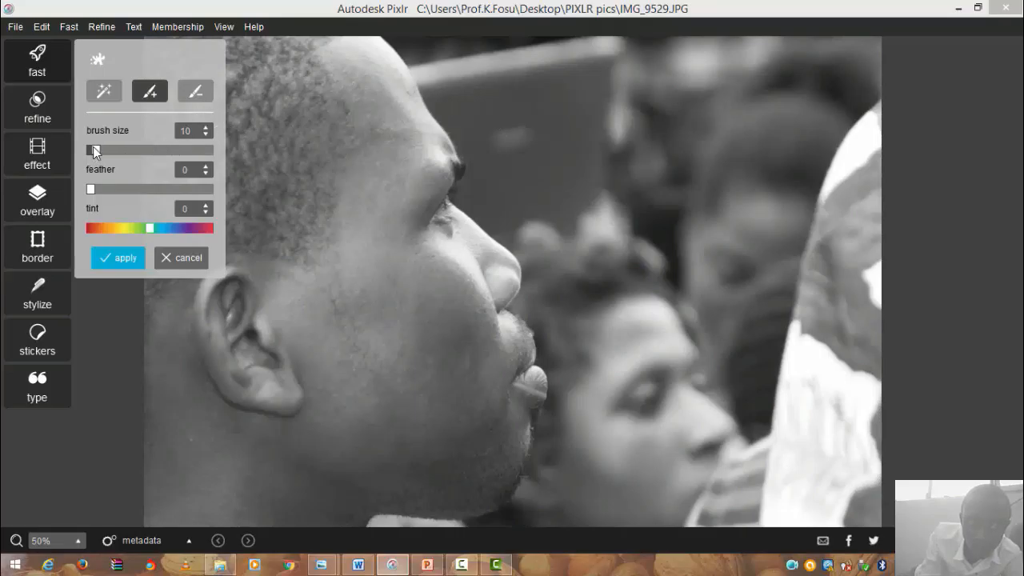
pyautogui.moveTo(93, 146); pyautogui.dragTo(116, 150)
pyautogui.moveTo(117, 150); pyautogui.dragTo(101, 152)
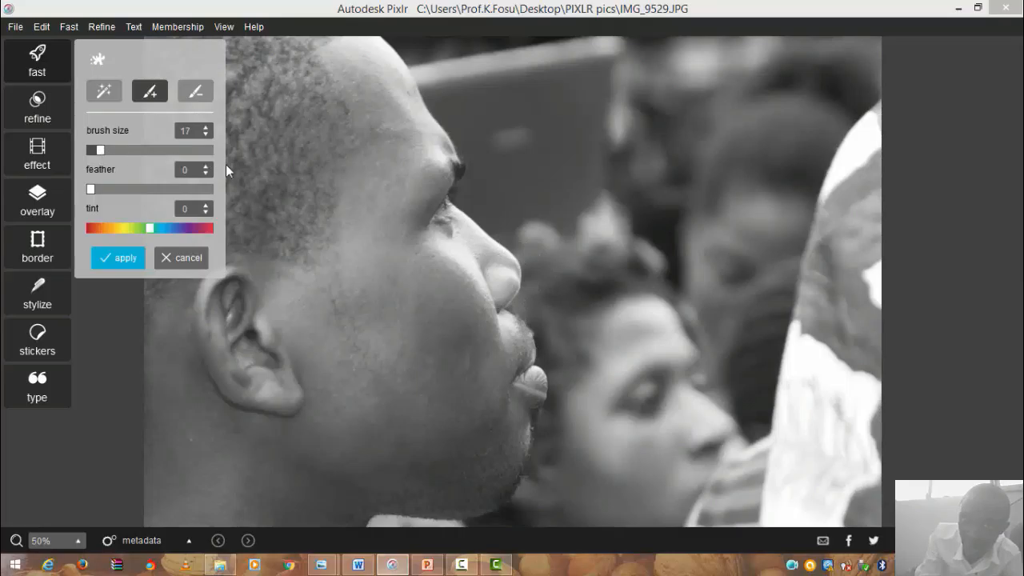
# - Paint colour back onto the blurred background board, the shirt collar and the man's nose
pyautogui.click(487, 70)
pyautogui.moveTo(523, 87)
pyautogui.mouseDown()
pyautogui.moveTo(532, 112)
pyautogui.moveTo(499, 98)
pyautogui.moveTo(471, 40)
pyautogui.moveTo(556, 78)
pyautogui.moveTo(581, 105)
pyautogui.moveTo(668, 91)
pyautogui.moveTo(677, 110)
pyautogui.moveTo(567, 59)
pyautogui.moveTo(678, 54)
pyautogui.moveTo(708, 102)
pyautogui.moveTo(666, 138)
pyautogui.moveTo(738, 213)
pyautogui.moveTo(720, 133)
pyautogui.moveTo(690, 197)
pyautogui.moveTo(830, 116)
pyautogui.moveTo(729, 86)
pyautogui.moveTo(788, 138)
pyautogui.moveTo(762, 53)
pyautogui.moveTo(733, 87)
pyautogui.moveTo(843, 97)
pyautogui.moveTo(757, 128)
pyautogui.moveTo(745, 185)
pyautogui.moveTo(661, 261)
pyautogui.moveTo(753, 238)
pyautogui.moveTo(713, 152)
pyautogui.moveTo(743, 393)
pyautogui.moveTo(751, 330)
pyautogui.moveTo(667, 352)
pyautogui.moveTo(827, 366)
pyautogui.moveTo(781, 286)
pyautogui.moveTo(890, 291)
pyautogui.moveTo(822, 221)
pyautogui.moveTo(866, 316)
pyautogui.moveTo(849, 225)
pyautogui.moveTo(855, 362)
pyautogui.moveTo(806, 354)
pyautogui.moveTo(823, 363)
pyautogui.moveTo(844, 495)
pyautogui.moveTo(835, 510)
pyautogui.moveTo(873, 450)
pyautogui.moveTo(859, 460)
pyautogui.moveTo(693, 462)
pyautogui.moveTo(659, 355)
pyautogui.moveTo(638, 431)
pyautogui.moveTo(693, 485)
pyautogui.moveTo(638, 429)
pyautogui.moveTo(554, 308)
pyautogui.moveTo(564, 282)
pyautogui.moveTo(536, 216)
pyautogui.moveTo(500, 211)
pyautogui.moveTo(518, 208)
pyautogui.moveTo(486, 189)
pyautogui.moveTo(526, 186)
pyautogui.moveTo(516, 162)
pyautogui.moveTo(443, 78)
pyautogui.moveTo(515, 201)
pyautogui.moveTo(487, 187)
pyautogui.moveTo(526, 183)
pyautogui.moveTo(441, 73)
pyautogui.moveTo(449, 50)
pyautogui.moveTo(411, 27)
pyautogui.moveTo(507, 69)
pyautogui.moveTo(613, 187)
pyautogui.moveTo(570, 123)
pyautogui.moveTo(587, 183)
pyautogui.moveTo(713, 205)
pyautogui.moveTo(557, 472)
pyautogui.moveTo(548, 466)
pyautogui.moveTo(550, 508)
pyautogui.moveTo(526, 523)
pyautogui.moveTo(595, 488)
pyautogui.moveTo(647, 536)
pyautogui.moveTo(698, 499)
pyautogui.mouseUp()
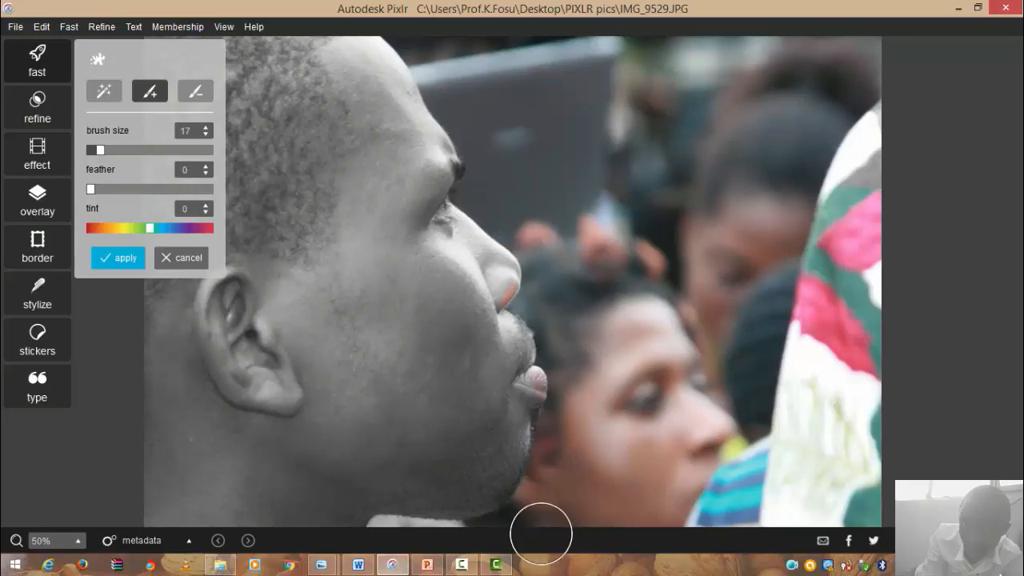
pyautogui.moveTo(438, 549); pyautogui.dragTo(382, 545)
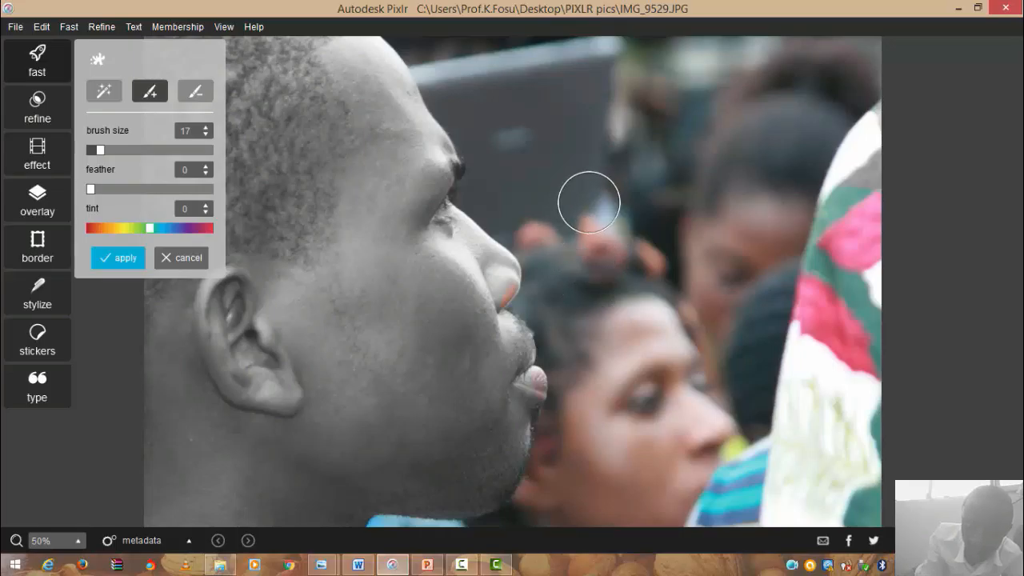
pyautogui.moveTo(524, 258)
pyautogui.mouseDown()
pyautogui.moveTo(499, 258)
pyautogui.moveTo(528, 258)
pyautogui.mouseUp()
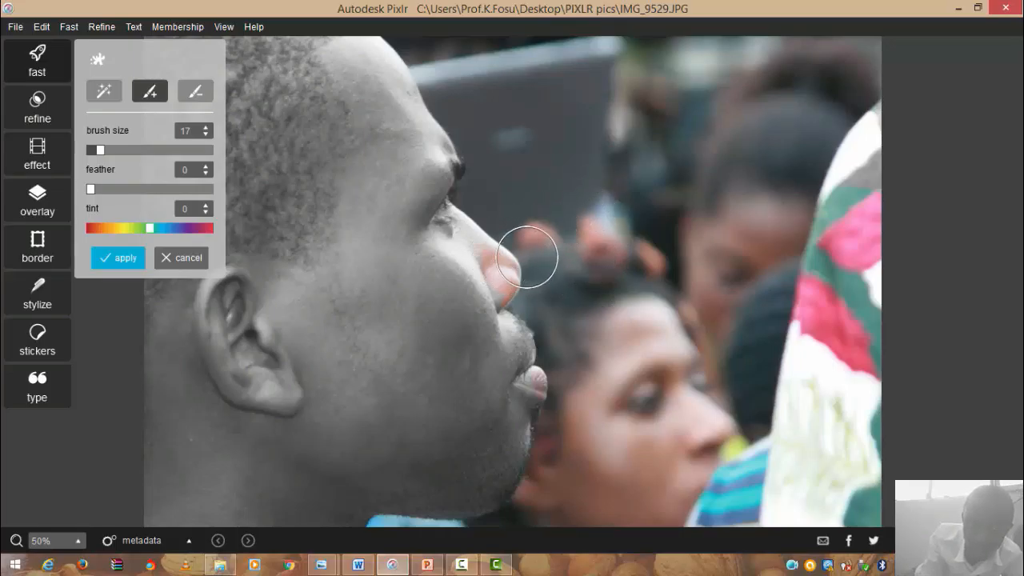
# - Use the erase brush at size 6 to remove the colour from the man's nose
pyautogui.click(199, 90)
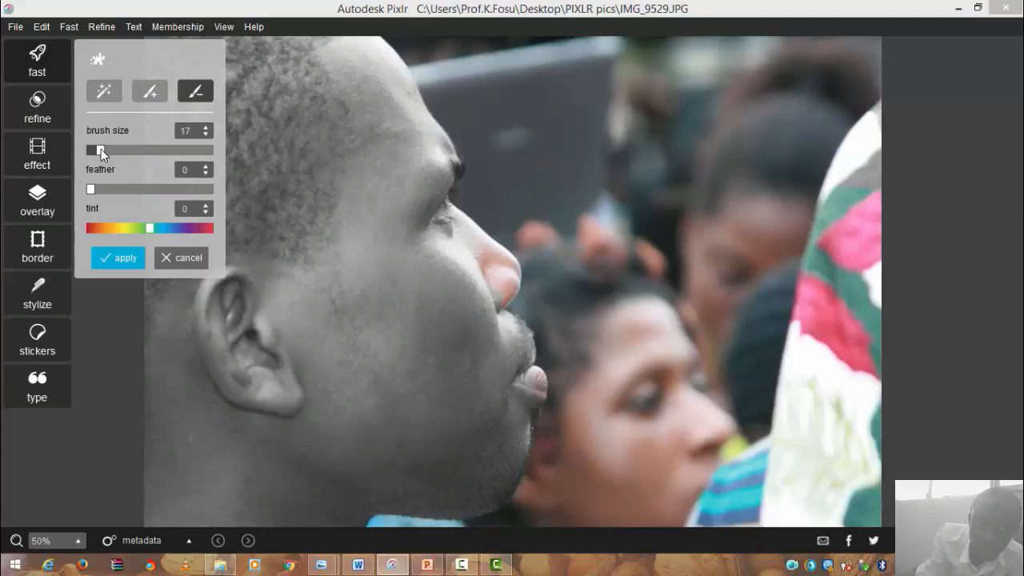
pyautogui.moveTo(100, 148); pyautogui.dragTo(93, 148)
pyautogui.moveTo(507, 277)
pyautogui.mouseDown()
pyautogui.moveTo(458, 258)
pyautogui.moveTo(495, 269)
pyautogui.moveTo(475, 251)
pyautogui.moveTo(486, 251)
pyautogui.moveTo(505, 264)
pyautogui.moveTo(508, 278)
pyautogui.moveTo(486, 301)
pyautogui.moveTo(513, 280)
pyautogui.moveTo(490, 310)
pyautogui.moveTo(530, 384)
pyautogui.mouseUp()
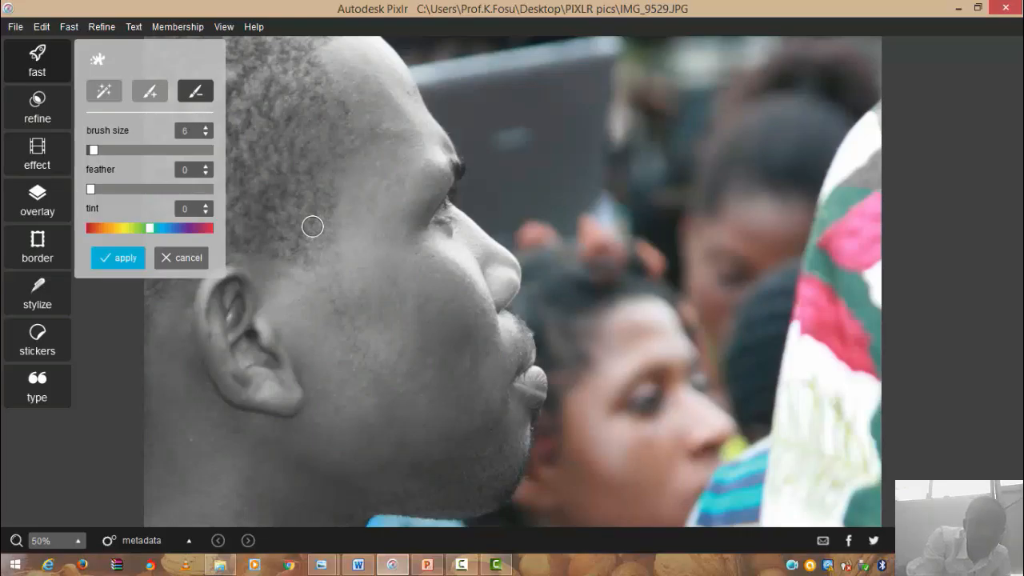
# - Cancel the splash edits to restore full colour, then reopen Splash at tolerance 20, tint 0
pyautogui.click(187, 258)
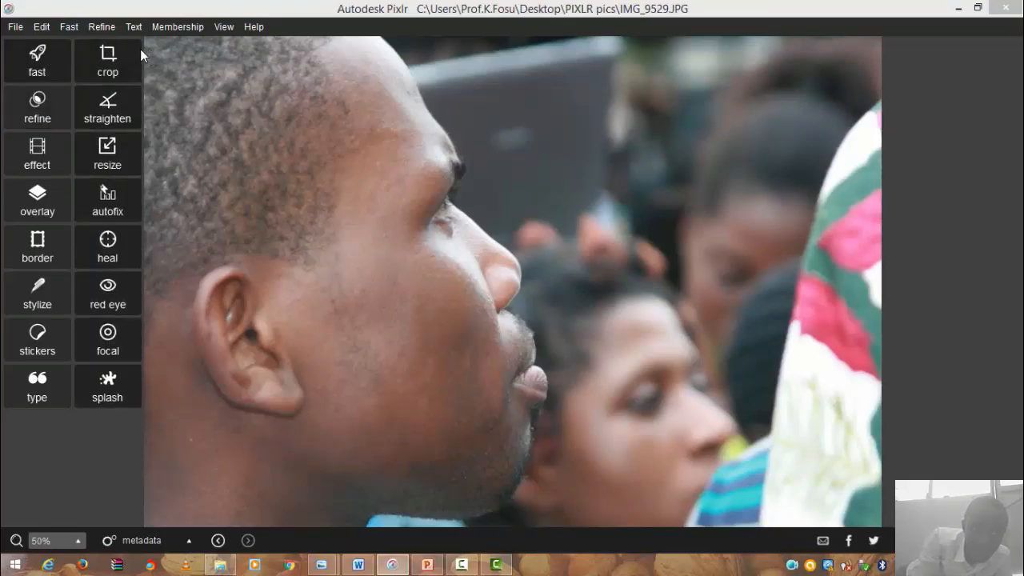
pyautogui.click(116, 378)
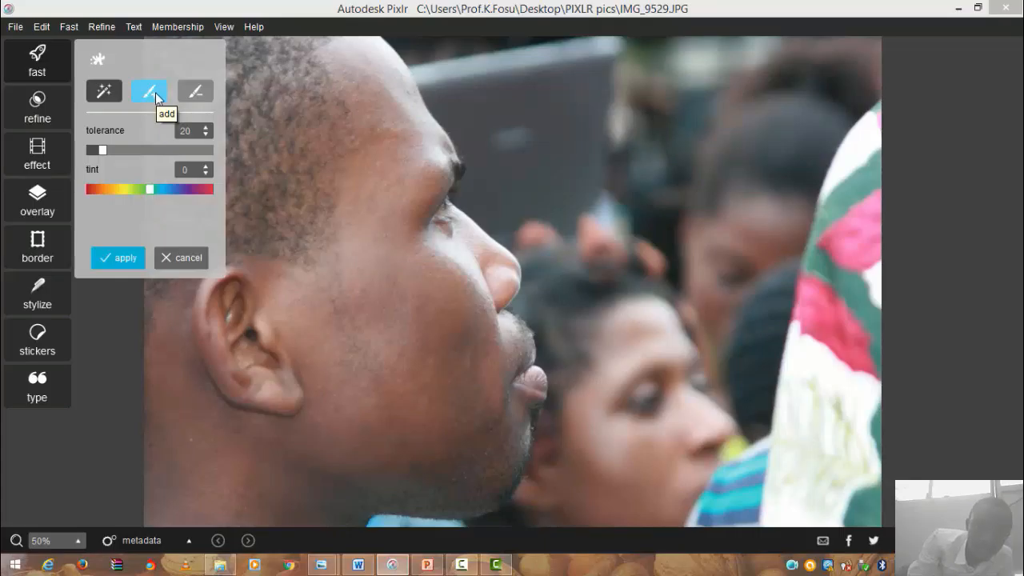
# - Grey out the photo and paint colour back onto the blurred board and the background woman's face
pyautogui.click(155, 94)
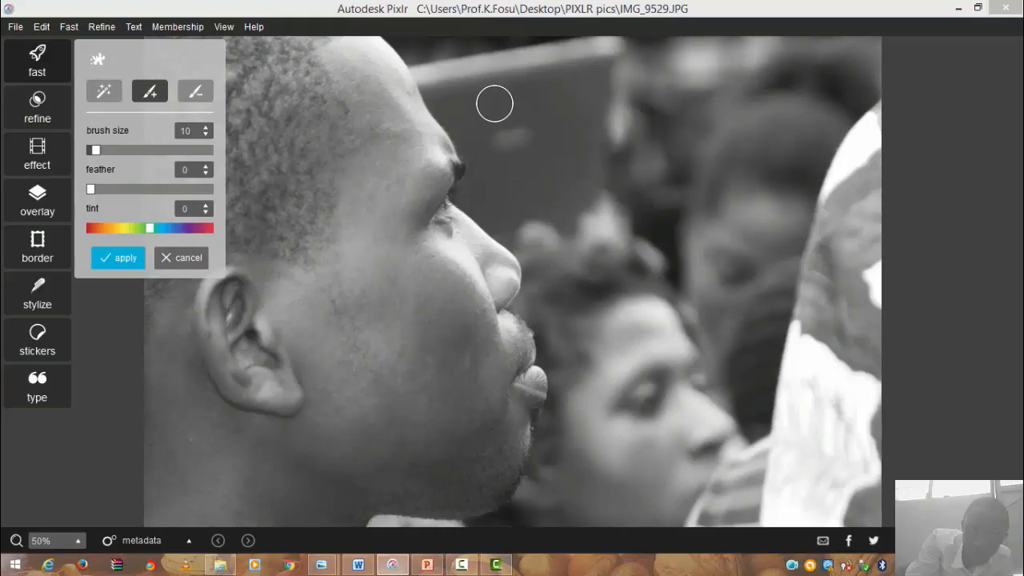
pyautogui.moveTo(494, 104)
pyautogui.mouseDown()
pyautogui.moveTo(524, 129)
pyautogui.moveTo(485, 88)
pyautogui.moveTo(526, 139)
pyautogui.moveTo(627, 211)
pyautogui.moveTo(559, 136)
pyautogui.moveTo(543, 147)
pyautogui.moveTo(654, 188)
pyautogui.moveTo(530, 128)
pyautogui.moveTo(628, 179)
pyautogui.moveTo(606, 141)
pyautogui.moveTo(539, 119)
pyautogui.moveTo(568, 69)
pyautogui.moveTo(518, 77)
pyautogui.moveTo(578, 124)
pyautogui.moveTo(530, 68)
pyautogui.moveTo(435, 59)
pyautogui.moveTo(491, 71)
pyautogui.moveTo(478, 81)
pyautogui.moveTo(425, 47)
pyautogui.moveTo(524, 207)
pyautogui.moveTo(509, 182)
pyautogui.moveTo(557, 196)
pyautogui.moveTo(584, 217)
pyautogui.moveTo(539, 168)
pyautogui.moveTo(662, 276)
pyautogui.moveTo(630, 187)
pyautogui.moveTo(680, 163)
pyautogui.moveTo(612, 255)
pyautogui.moveTo(739, 172)
pyautogui.moveTo(613, 211)
pyautogui.moveTo(775, 102)
pyautogui.moveTo(604, 140)
pyautogui.moveTo(775, 216)
pyautogui.moveTo(751, 373)
pyautogui.moveTo(665, 175)
pyautogui.moveTo(656, 319)
pyautogui.moveTo(698, 259)
pyautogui.moveTo(590, 278)
pyautogui.moveTo(658, 317)
pyautogui.moveTo(590, 216)
pyautogui.moveTo(563, 298)
pyautogui.moveTo(541, 280)
pyautogui.moveTo(541, 270)
pyautogui.moveTo(553, 285)
pyautogui.moveTo(518, 215)
pyautogui.moveTo(543, 246)
pyautogui.mouseUp()
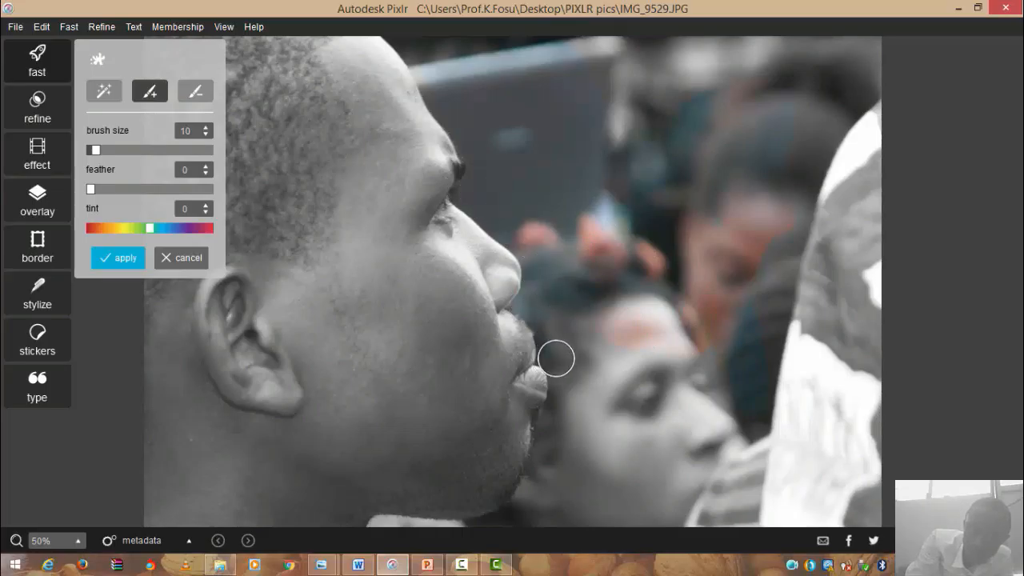
pyautogui.moveTo(556, 358)
pyautogui.mouseDown()
pyautogui.moveTo(614, 390)
pyautogui.moveTo(576, 373)
pyautogui.moveTo(567, 396)
pyautogui.moveTo(575, 415)
pyautogui.moveTo(538, 457)
pyautogui.moveTo(569, 430)
pyautogui.moveTo(548, 404)
pyautogui.moveTo(553, 449)
pyautogui.moveTo(558, 419)
pyautogui.moveTo(575, 426)
pyautogui.moveTo(545, 505)
pyautogui.moveTo(517, 522)
pyautogui.moveTo(537, 469)
pyautogui.moveTo(535, 499)
pyautogui.moveTo(501, 528)
pyautogui.moveTo(445, 548)
pyautogui.moveTo(375, 536)
pyautogui.moveTo(450, 532)
pyautogui.moveTo(568, 489)
pyautogui.moveTo(538, 475)
pyautogui.moveTo(587, 480)
pyautogui.moveTo(586, 494)
pyautogui.moveTo(530, 515)
pyautogui.moveTo(621, 455)
pyautogui.moveTo(576, 466)
pyautogui.moveTo(652, 418)
pyautogui.moveTo(605, 476)
pyautogui.moveTo(662, 419)
pyautogui.moveTo(677, 487)
pyautogui.moveTo(612, 489)
pyautogui.moveTo(682, 528)
pyautogui.moveTo(750, 497)
pyautogui.moveTo(851, 486)
pyautogui.moveTo(807, 503)
pyautogui.moveTo(728, 501)
pyautogui.mouseUp()
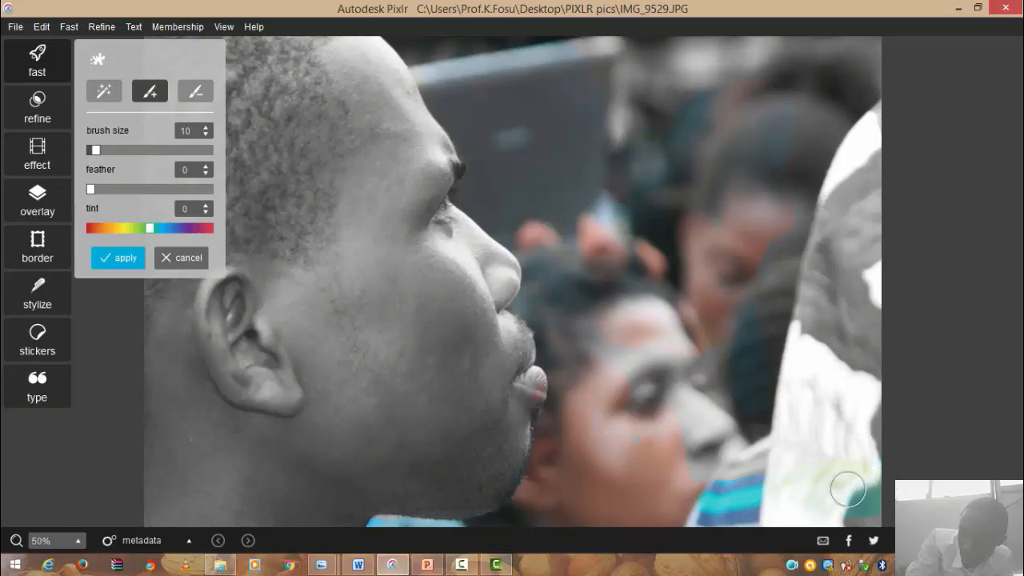
# - Paint colour onto the flowered cloth and the woman's nose, plus a dab near the man's eye
pyautogui.moveTo(848, 490)
pyautogui.mouseDown()
pyautogui.moveTo(848, 530)
pyautogui.moveTo(882, 420)
pyautogui.moveTo(738, 478)
pyautogui.moveTo(683, 385)
pyautogui.moveTo(722, 456)
pyautogui.moveTo(685, 442)
pyautogui.moveTo(724, 459)
pyautogui.moveTo(671, 402)
pyautogui.moveTo(649, 397)
pyautogui.moveTo(631, 361)
pyautogui.moveTo(657, 373)
pyautogui.moveTo(643, 410)
pyautogui.moveTo(593, 315)
pyautogui.moveTo(640, 398)
pyautogui.moveTo(566, 332)
pyautogui.moveTo(696, 326)
pyautogui.moveTo(629, 281)
pyautogui.moveTo(776, 314)
pyautogui.moveTo(676, 368)
pyautogui.moveTo(720, 400)
pyautogui.moveTo(697, 431)
pyautogui.moveTo(684, 368)
pyautogui.moveTo(759, 394)
pyautogui.moveTo(649, 361)
pyautogui.moveTo(789, 345)
pyautogui.moveTo(858, 292)
pyautogui.moveTo(753, 279)
pyautogui.moveTo(809, 217)
pyautogui.moveTo(804, 266)
pyautogui.moveTo(818, 197)
pyautogui.moveTo(832, 304)
pyautogui.moveTo(853, 350)
pyautogui.moveTo(875, 307)
pyautogui.moveTo(879, 376)
pyautogui.moveTo(885, 349)
pyautogui.moveTo(859, 283)
pyautogui.moveTo(861, 175)
pyautogui.moveTo(835, 248)
pyautogui.moveTo(856, 195)
pyautogui.moveTo(842, 199)
pyautogui.moveTo(874, 182)
pyautogui.moveTo(835, 192)
pyautogui.moveTo(870, 115)
pyautogui.moveTo(879, 362)
pyautogui.moveTo(852, 441)
pyautogui.moveTo(867, 523)
pyautogui.moveTo(853, 453)
pyautogui.moveTo(846, 516)
pyautogui.moveTo(824, 456)
pyautogui.mouseUp()
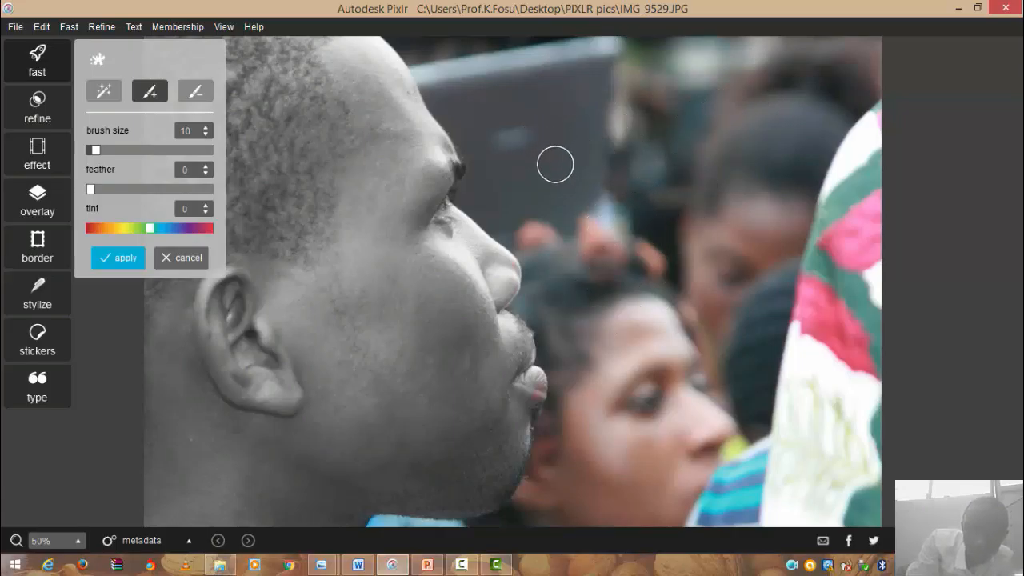
pyautogui.click(457, 179)
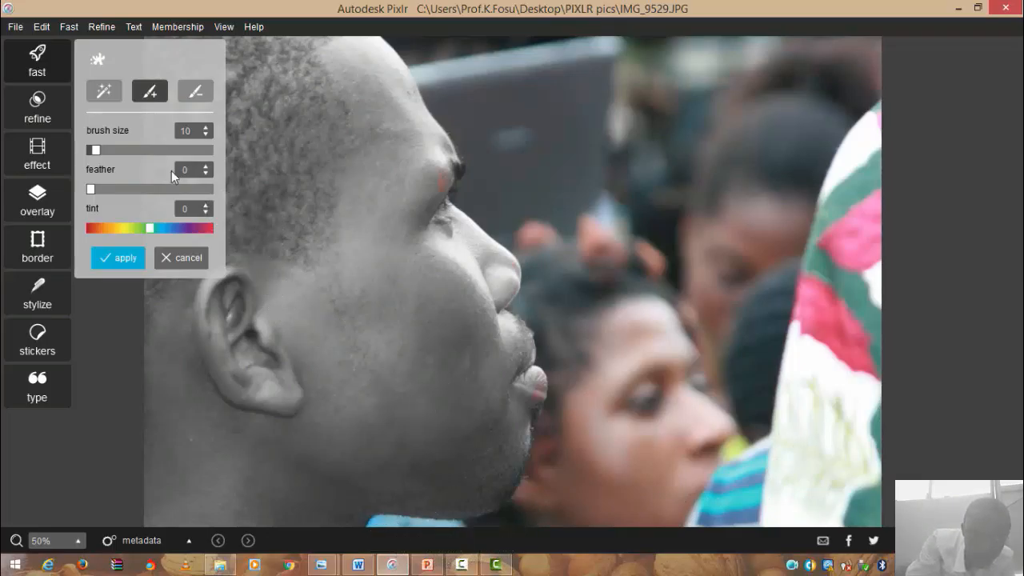
# - Erase the stray colour from the man's eye and lips, then return to the add brush
pyautogui.click(201, 94)
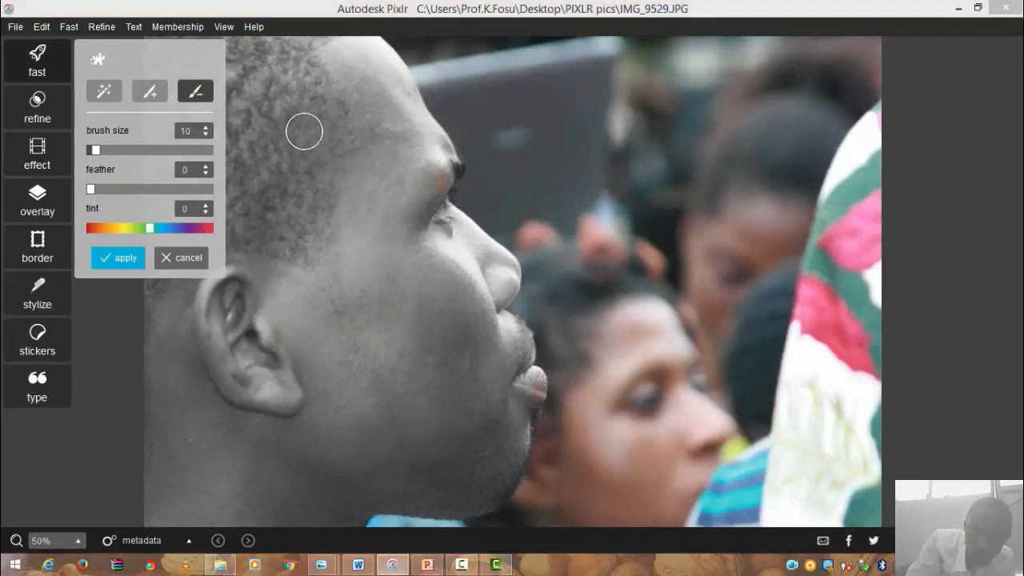
pyautogui.moveTo(430, 190)
pyautogui.mouseDown()
pyautogui.moveTo(435, 176)
pyautogui.moveTo(413, 184)
pyautogui.moveTo(435, 165)
pyautogui.moveTo(431, 218)
pyautogui.mouseUp()
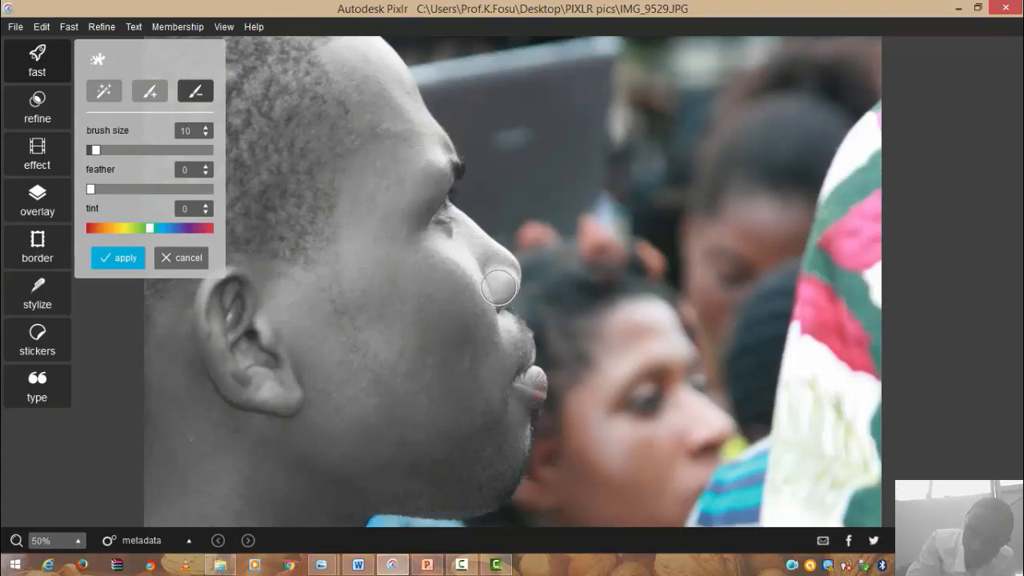
pyautogui.moveTo(518, 359)
pyautogui.mouseDown()
pyautogui.moveTo(514, 386)
pyautogui.moveTo(531, 389)
pyautogui.moveTo(487, 381)
pyautogui.mouseUp()
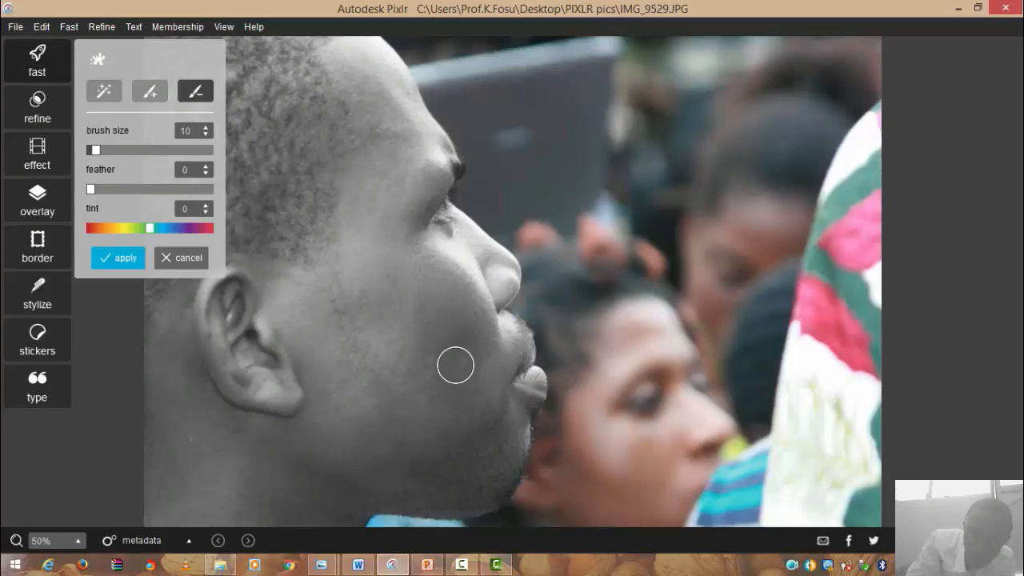
pyautogui.click(157, 94)
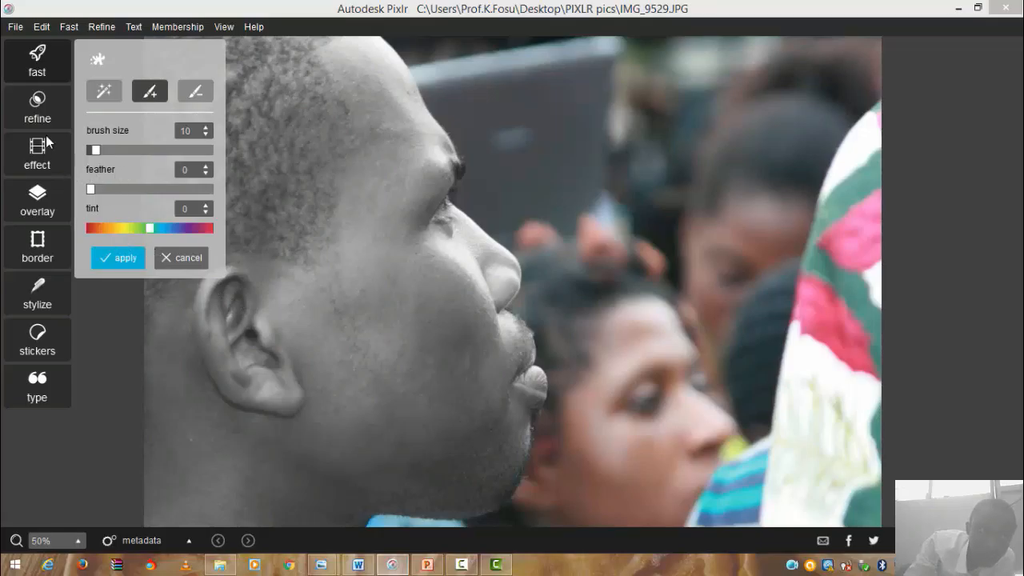
# - Cancel the splash, restart Splash and choose the add brush so the whole photo turns grey
pyautogui.click(181, 257)
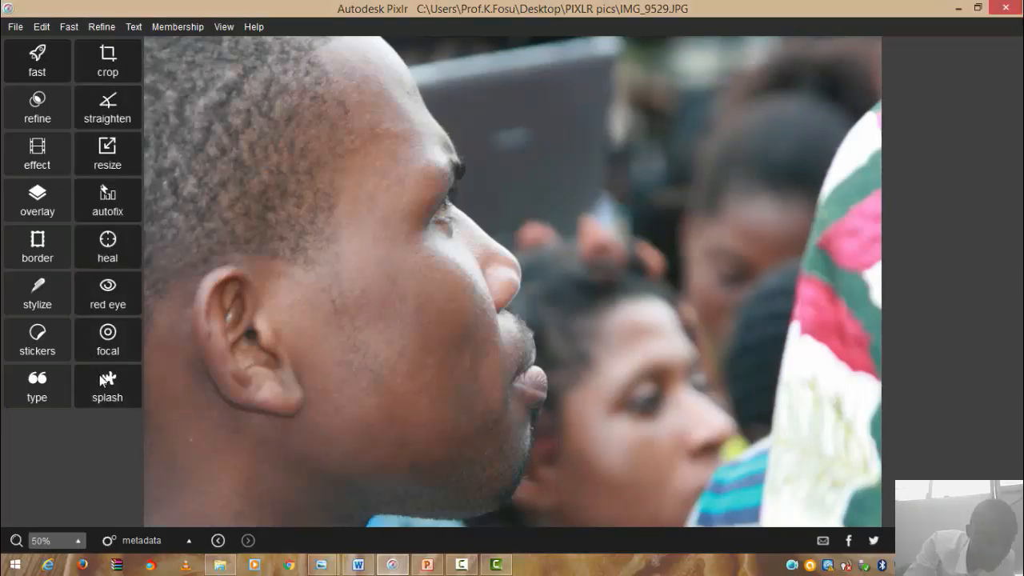
pyautogui.click(101, 378)
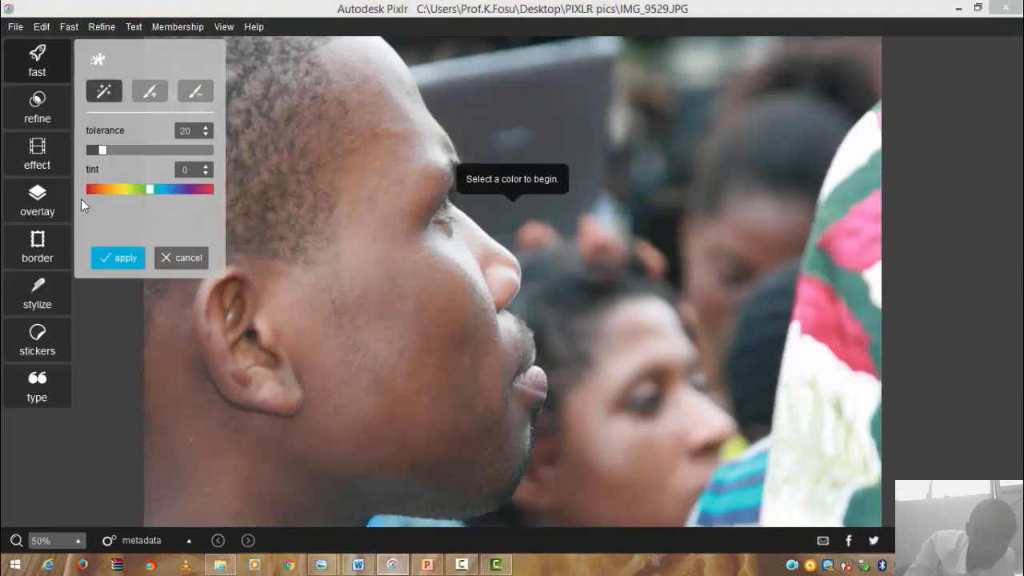
pyautogui.click(157, 97)
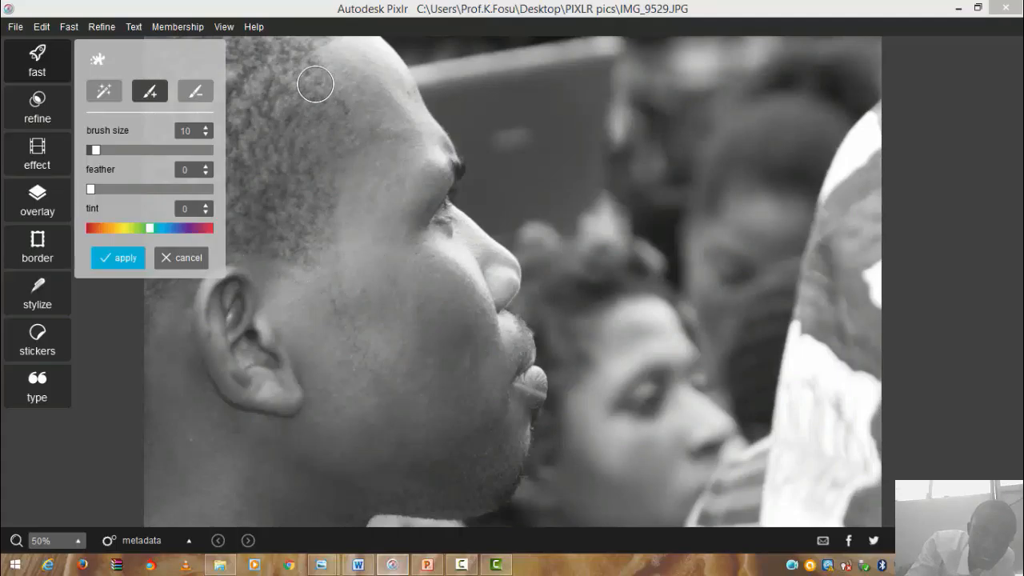
# - Brush colour back onto the man's scalp, forehead, brow, lips and chin with the size-10 splash brush
pyautogui.moveTo(313, 83)
pyautogui.mouseDown()
pyautogui.moveTo(282, 96)
pyautogui.moveTo(349, 130)
pyautogui.moveTo(285, 110)
pyautogui.moveTo(320, 172)
pyautogui.moveTo(286, 69)
pyautogui.moveTo(305, 148)
pyautogui.moveTo(318, 67)
pyautogui.moveTo(264, 123)
pyautogui.moveTo(307, 88)
pyautogui.moveTo(327, 39)
pyautogui.moveTo(348, 86)
pyautogui.moveTo(345, 49)
pyautogui.moveTo(360, 56)
pyautogui.moveTo(373, 133)
pyautogui.moveTo(365, 209)
pyautogui.moveTo(357, 196)
pyautogui.moveTo(204, 198)
pyautogui.moveTo(297, 276)
pyautogui.moveTo(243, 206)
pyautogui.moveTo(299, 176)
pyautogui.moveTo(256, 211)
pyautogui.moveTo(268, 295)
pyautogui.moveTo(171, 409)
pyautogui.moveTo(178, 309)
pyautogui.moveTo(194, 406)
pyautogui.moveTo(183, 322)
pyautogui.moveTo(155, 339)
pyautogui.moveTo(215, 360)
pyautogui.moveTo(244, 342)
pyautogui.mouseUp()
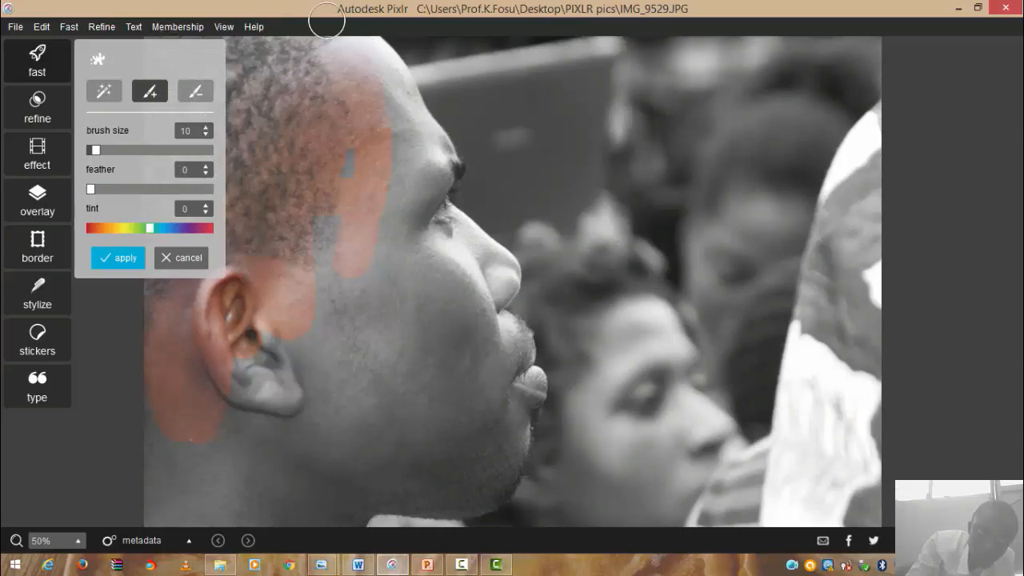
pyautogui.moveTo(398, 110)
pyautogui.mouseDown()
pyautogui.moveTo(417, 182)
pyautogui.moveTo(368, 204)
pyautogui.moveTo(357, 164)
pyautogui.moveTo(396, 169)
pyautogui.moveTo(359, 158)
pyautogui.moveTo(408, 149)
pyautogui.moveTo(310, 255)
pyautogui.moveTo(386, 149)
pyautogui.moveTo(359, 255)
pyautogui.moveTo(385, 277)
pyautogui.moveTo(298, 395)
pyautogui.moveTo(293, 231)
pyautogui.moveTo(298, 371)
pyautogui.moveTo(184, 431)
pyautogui.moveTo(252, 365)
pyautogui.moveTo(237, 475)
pyautogui.moveTo(216, 352)
pyautogui.moveTo(350, 350)
pyautogui.moveTo(363, 335)
pyautogui.moveTo(417, 389)
pyautogui.moveTo(299, 407)
pyautogui.moveTo(386, 395)
pyautogui.moveTo(364, 349)
pyautogui.moveTo(397, 324)
pyautogui.moveTo(428, 335)
pyautogui.moveTo(439, 363)
pyautogui.moveTo(428, 401)
pyautogui.moveTo(369, 430)
pyautogui.moveTo(347, 360)
pyautogui.moveTo(422, 336)
pyautogui.moveTo(443, 376)
pyautogui.moveTo(384, 369)
pyautogui.moveTo(416, 300)
pyautogui.moveTo(440, 291)
pyautogui.moveTo(475, 296)
pyautogui.moveTo(472, 312)
pyautogui.moveTo(397, 394)
pyautogui.moveTo(463, 438)
pyautogui.moveTo(485, 419)
pyautogui.moveTo(451, 468)
pyautogui.moveTo(431, 464)
pyautogui.moveTo(333, 509)
pyautogui.moveTo(315, 500)
pyautogui.moveTo(338, 464)
pyautogui.moveTo(416, 394)
pyautogui.moveTo(248, 446)
pyautogui.moveTo(178, 495)
pyautogui.moveTo(155, 404)
pyautogui.moveTo(141, 415)
pyautogui.moveTo(156, 531)
pyautogui.moveTo(270, 349)
pyautogui.moveTo(252, 516)
pyautogui.moveTo(251, 377)
pyautogui.moveTo(263, 489)
pyautogui.moveTo(297, 335)
pyautogui.moveTo(299, 477)
pyautogui.moveTo(365, 384)
pyautogui.moveTo(336, 331)
pyautogui.moveTo(300, 342)
pyautogui.moveTo(293, 323)
pyautogui.moveTo(262, 336)
pyautogui.moveTo(232, 264)
pyautogui.moveTo(264, 282)
pyautogui.moveTo(288, 267)
pyautogui.moveTo(265, 267)
pyautogui.moveTo(317, 293)
pyautogui.moveTo(432, 269)
pyautogui.moveTo(412, 277)
pyautogui.moveTo(405, 221)
pyautogui.moveTo(425, 224)
pyautogui.moveTo(478, 300)
pyautogui.moveTo(473, 277)
pyautogui.moveTo(491, 272)
pyautogui.moveTo(434, 267)
pyautogui.moveTo(480, 269)
pyautogui.moveTo(480, 249)
pyautogui.moveTo(443, 232)
pyautogui.moveTo(432, 183)
pyautogui.moveTo(428, 219)
pyautogui.moveTo(406, 168)
pyautogui.mouseUp()
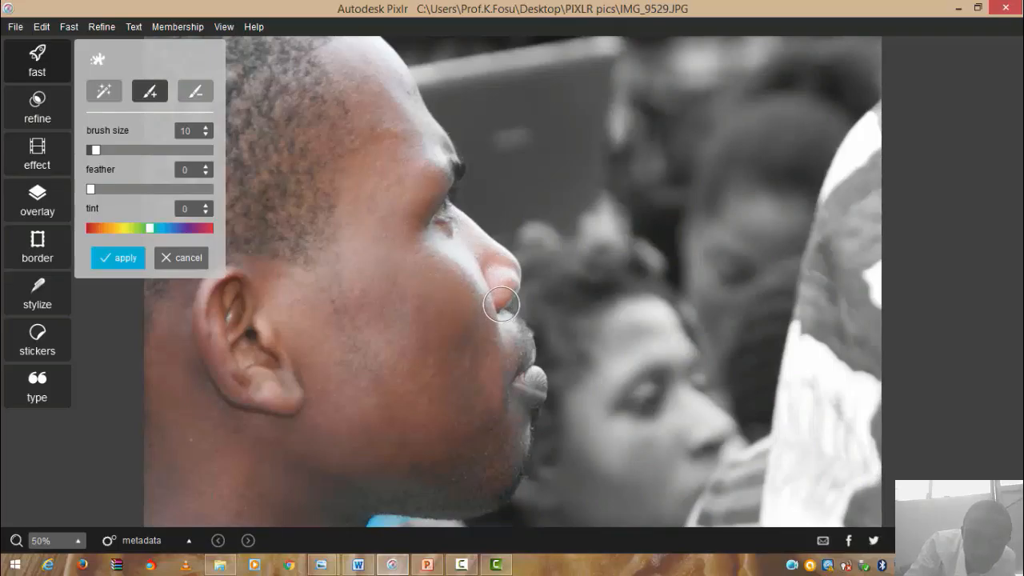
pyautogui.moveTo(517, 373)
pyautogui.mouseDown()
pyautogui.moveTo(519, 407)
pyautogui.moveTo(517, 382)
pyautogui.moveTo(505, 447)
pyautogui.mouseUp()
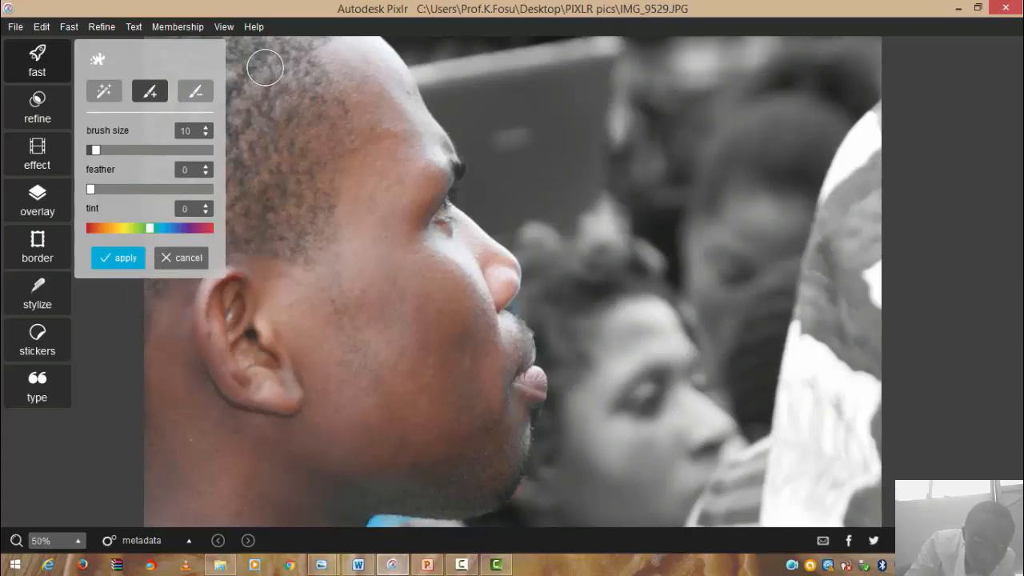
# - Touch up the splash edges with a smaller brush in erase and paint modes, then apply the colour splash
pyautogui.click(203, 98)
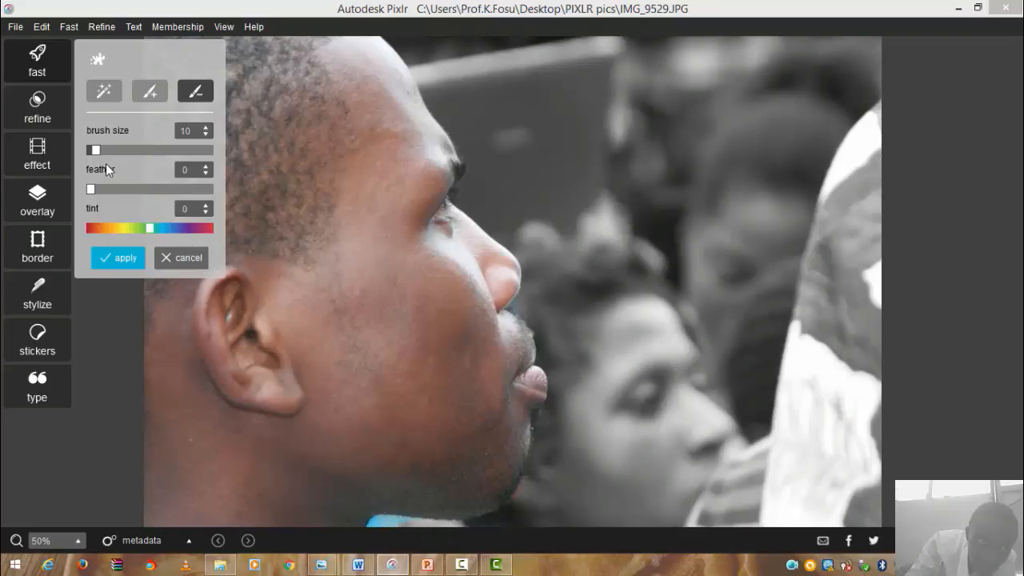
pyautogui.moveTo(95, 151); pyautogui.dragTo(93, 150)
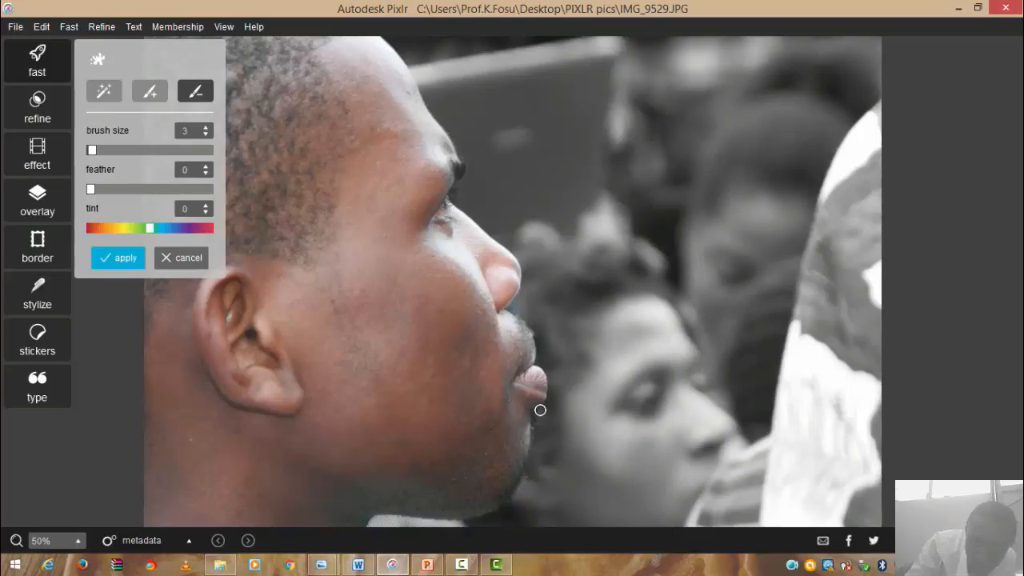
pyautogui.click(151, 91)
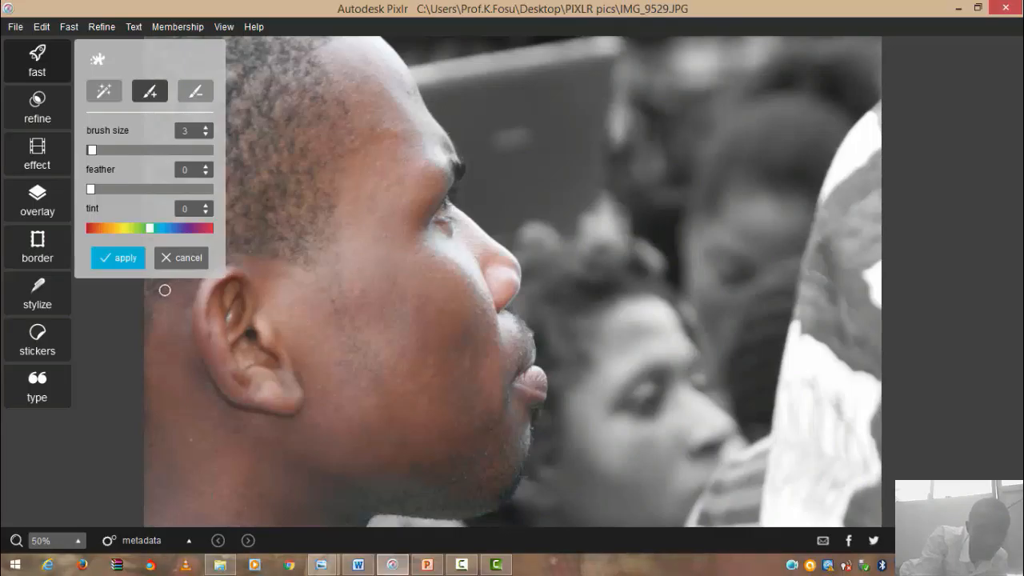
pyautogui.click(122, 262)
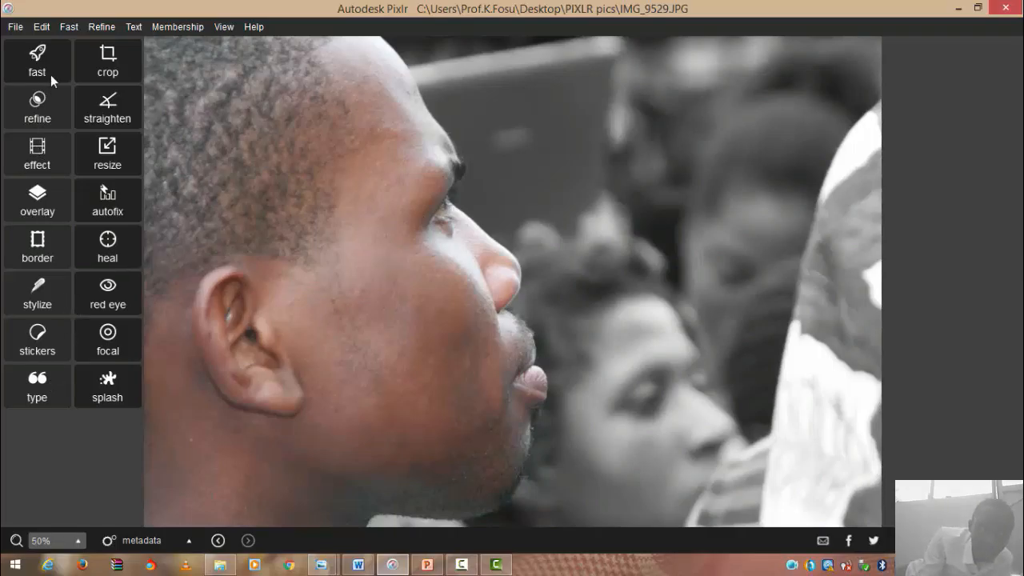
# - Add a text layer with the white 'say anything...' placeholder on the portrait
pyautogui.click(46, 383)
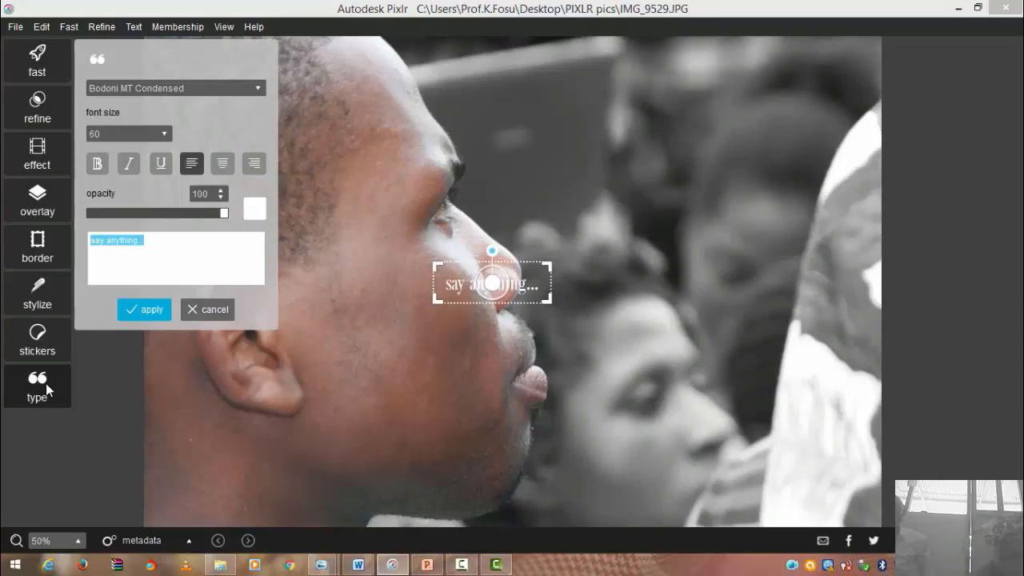
# - Enter the caption 'Focus will never let you miss' and move it up and right over the grey background
pyautogui.write('F')
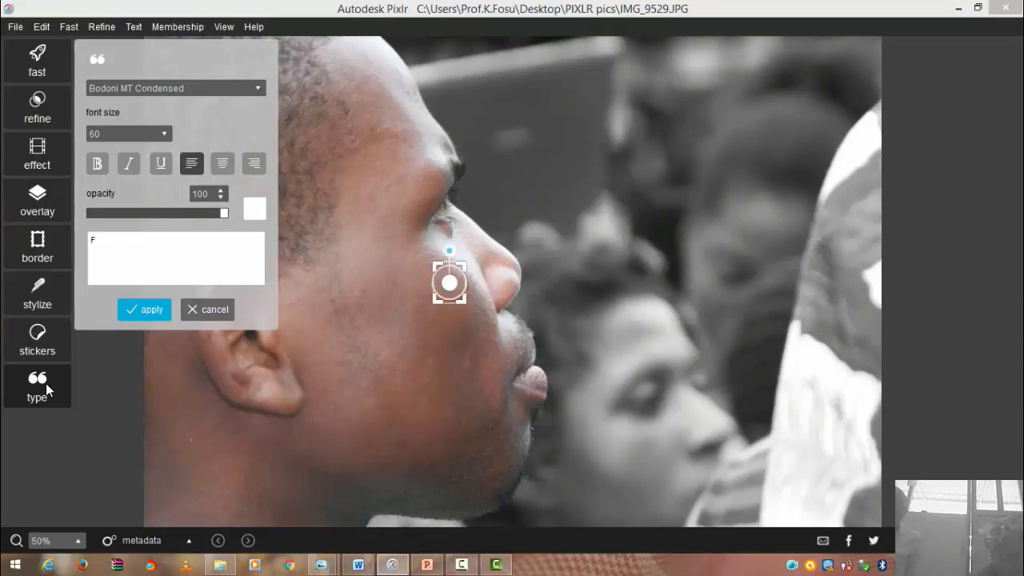
pyautogui.write('oc')
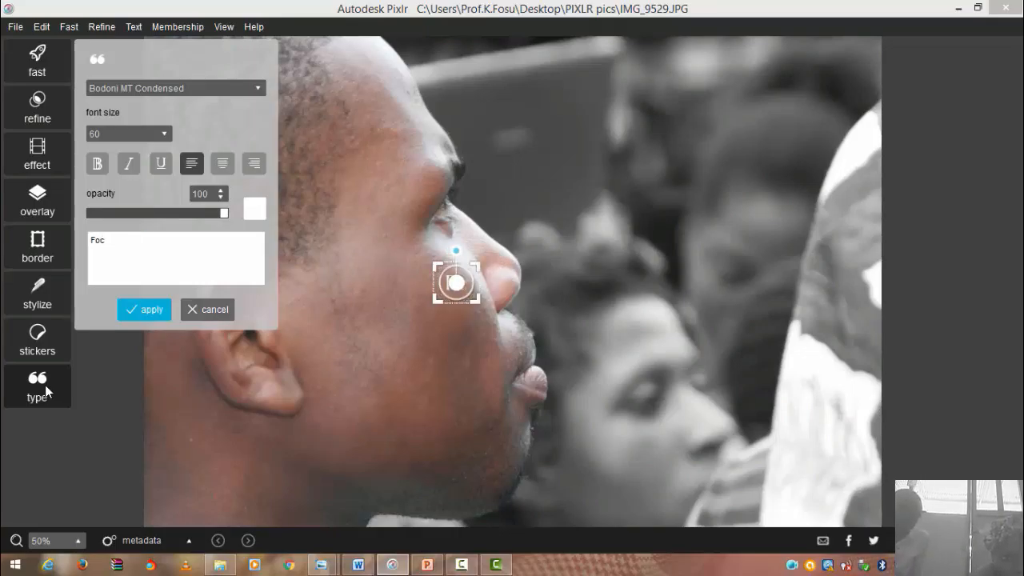
pyautogui.write('us will ne')
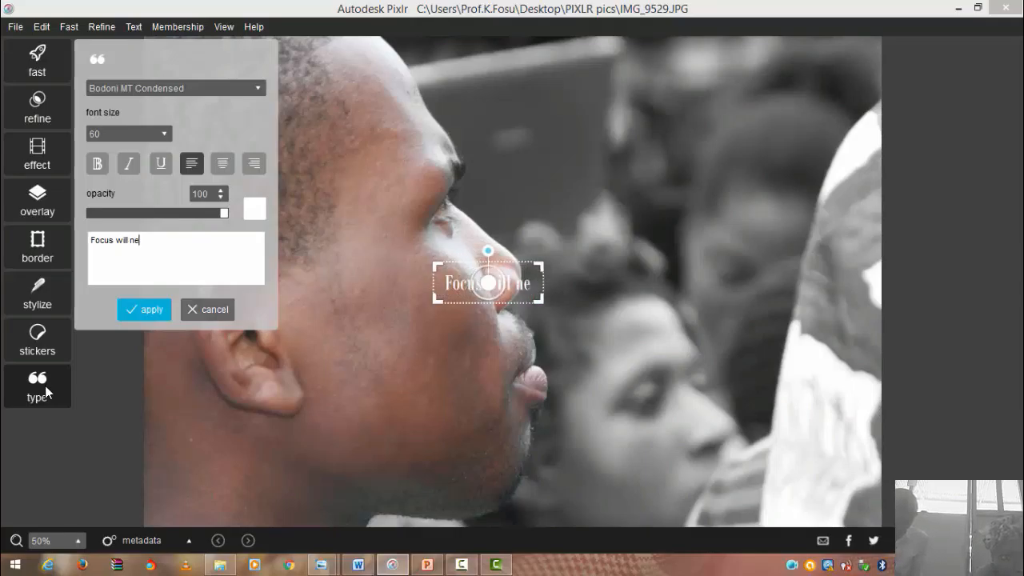
pyautogui.write('ver let ')
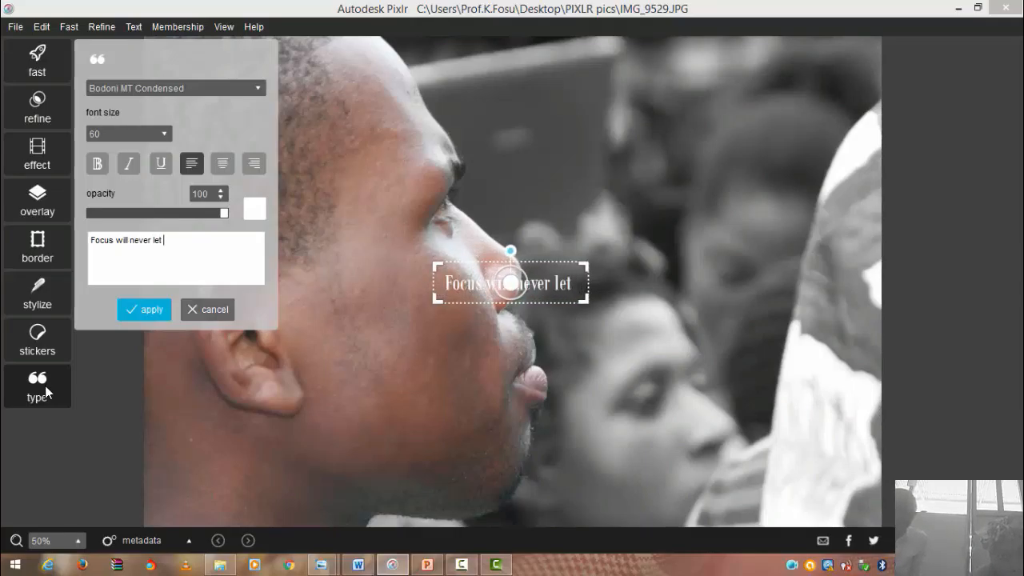
pyautogui.write('you miss')
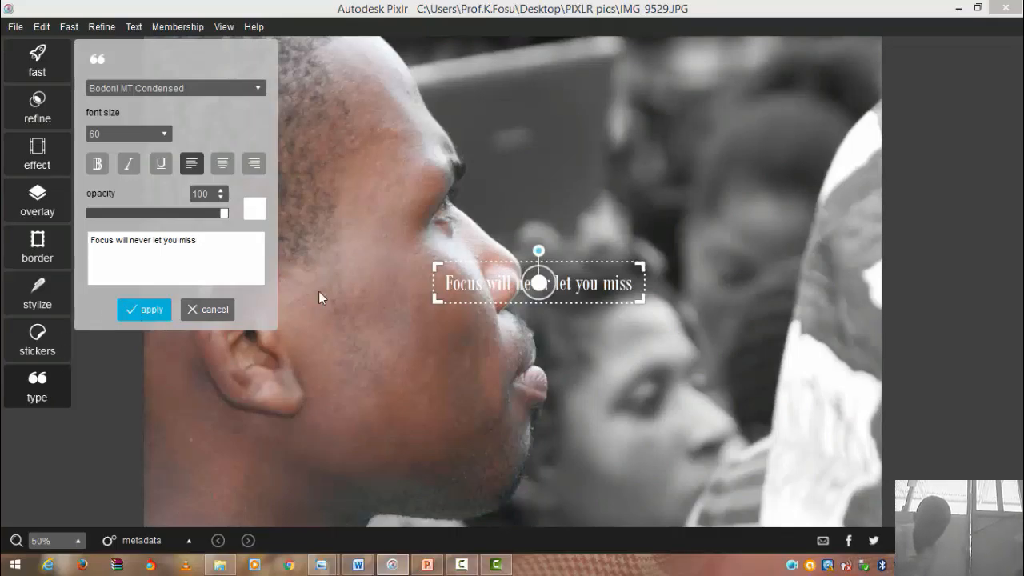
pyautogui.moveTo(546, 288); pyautogui.dragTo(643, 138)
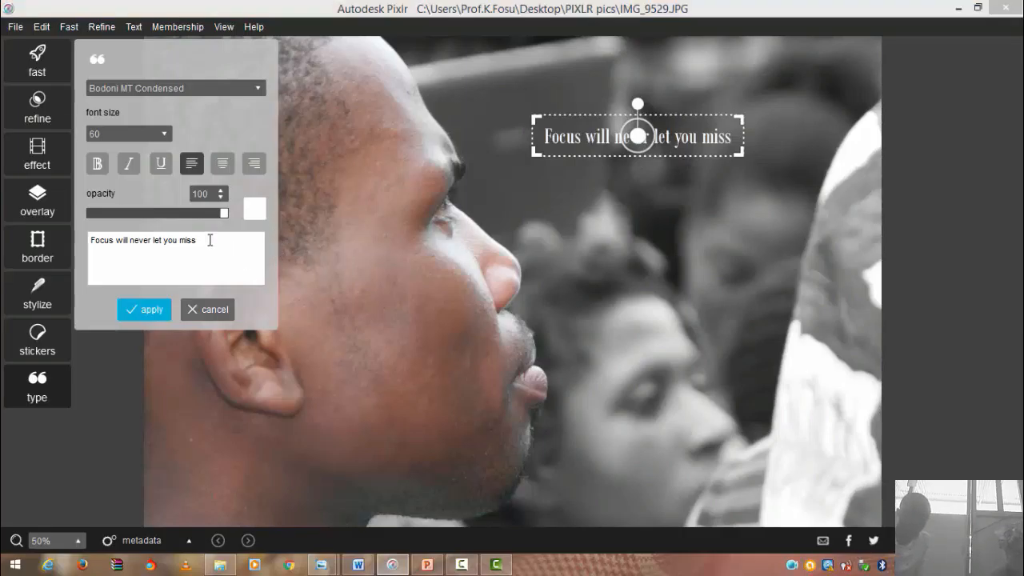
pyautogui.moveTo(197, 240); pyautogui.dragTo(88, 239)
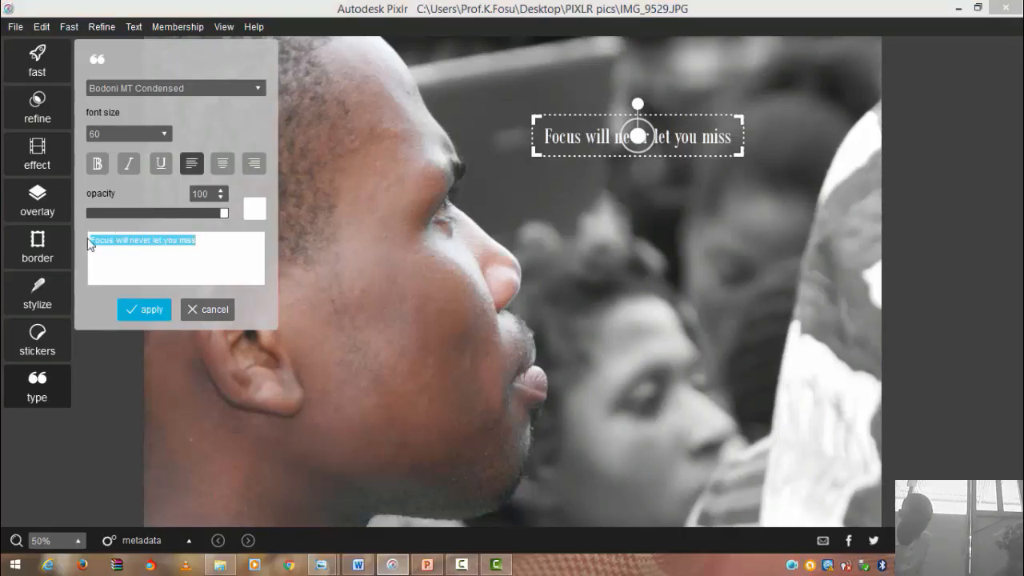
# - Step the caption up through sizes 72 and 96 to 120 and move it to the top of the image
pyautogui.click(168, 132)
pyautogui.scroll(-2, 109, 268)
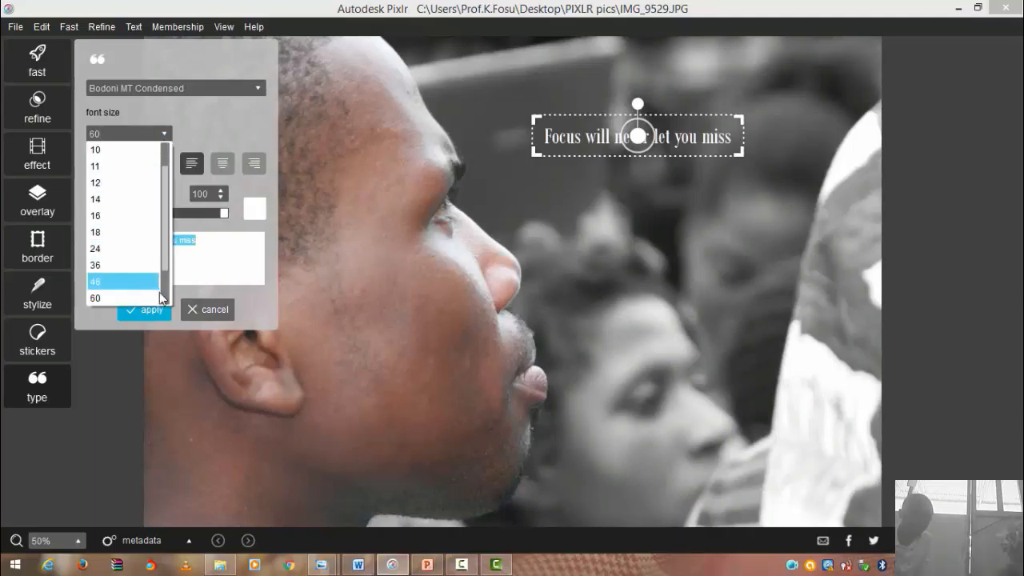
pyautogui.click(137, 271)
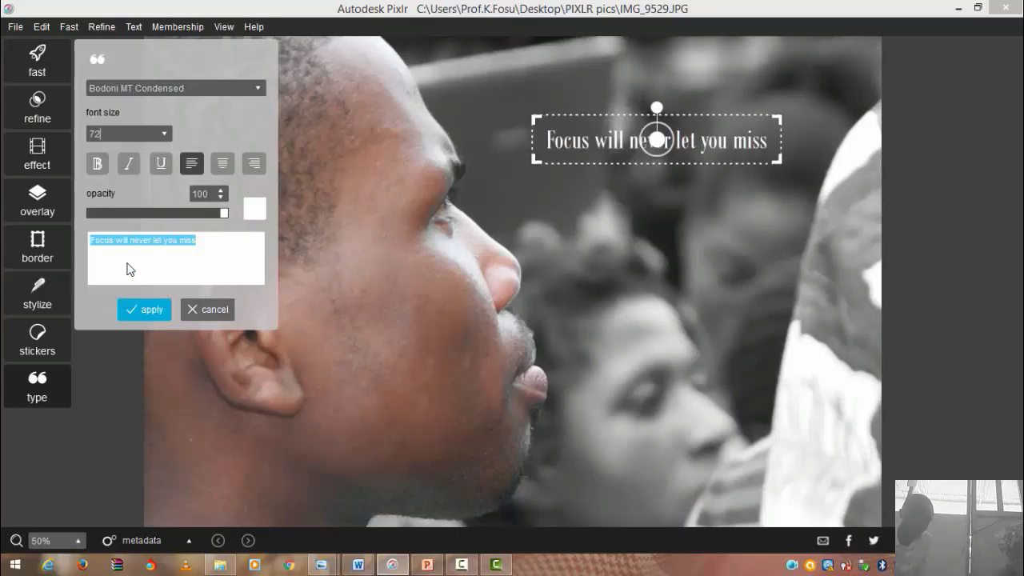
pyautogui.click(165, 134)
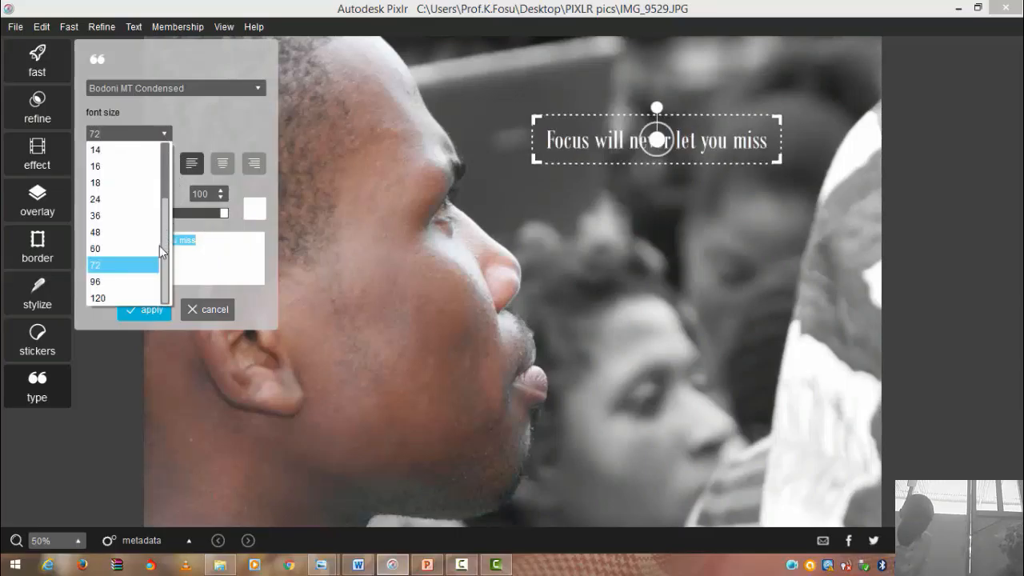
pyautogui.click(120, 282)
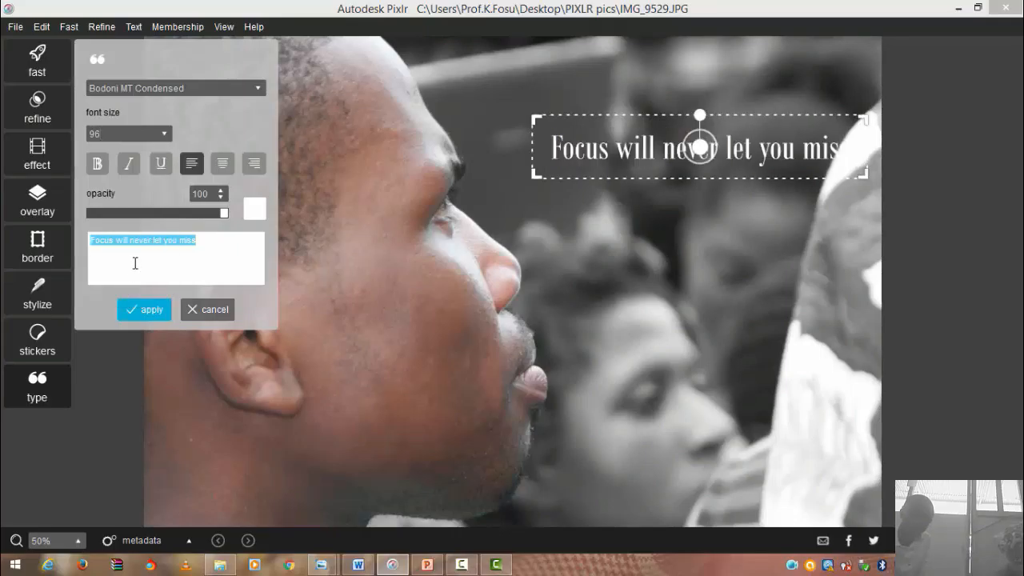
pyautogui.click(167, 132)
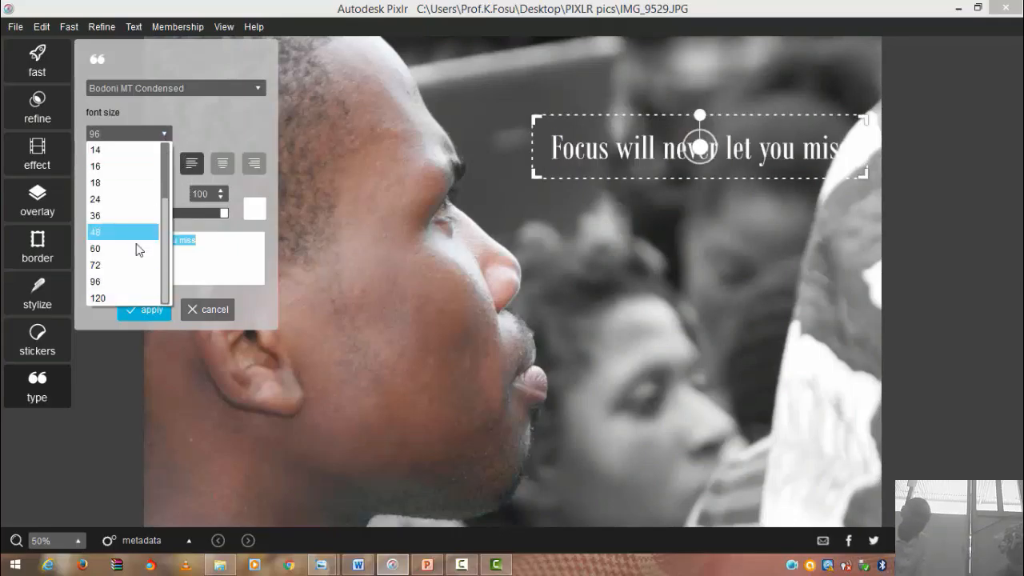
pyautogui.click(114, 296)
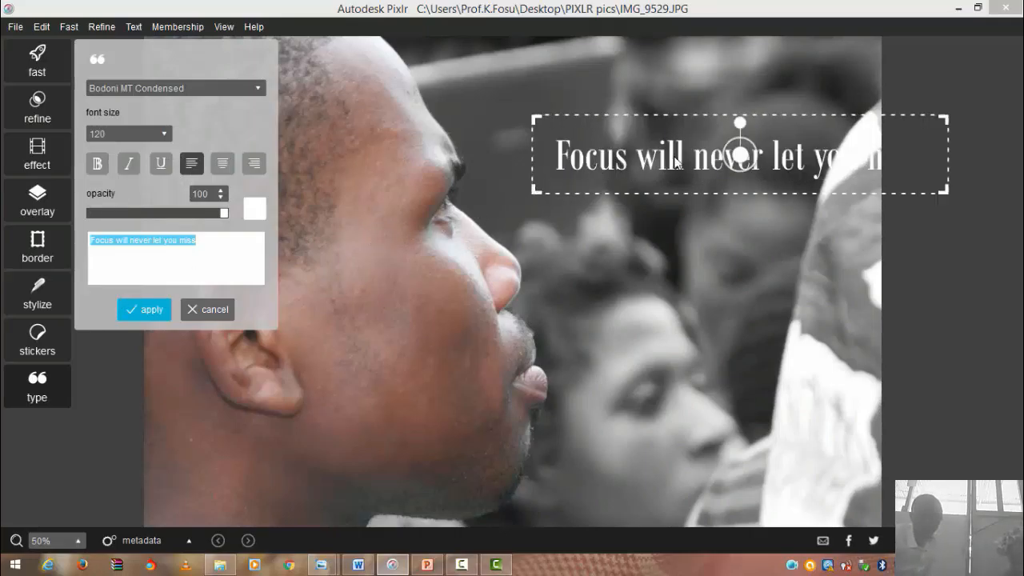
pyautogui.moveTo(740, 160); pyautogui.dragTo(665, 102)
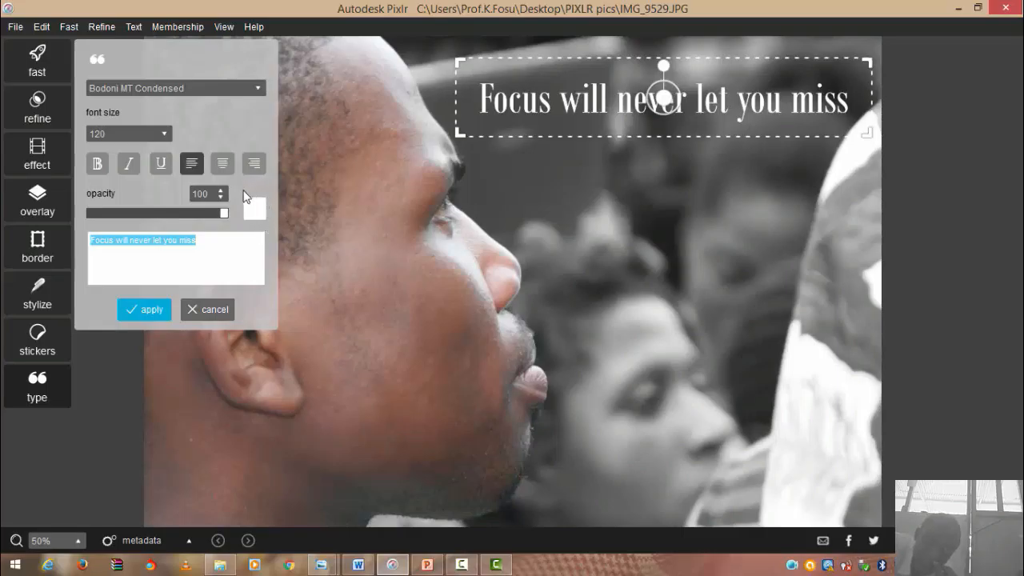
# - Open the caption's colour picker and try yellow, magenta and purple hues
pyautogui.click(255, 207)
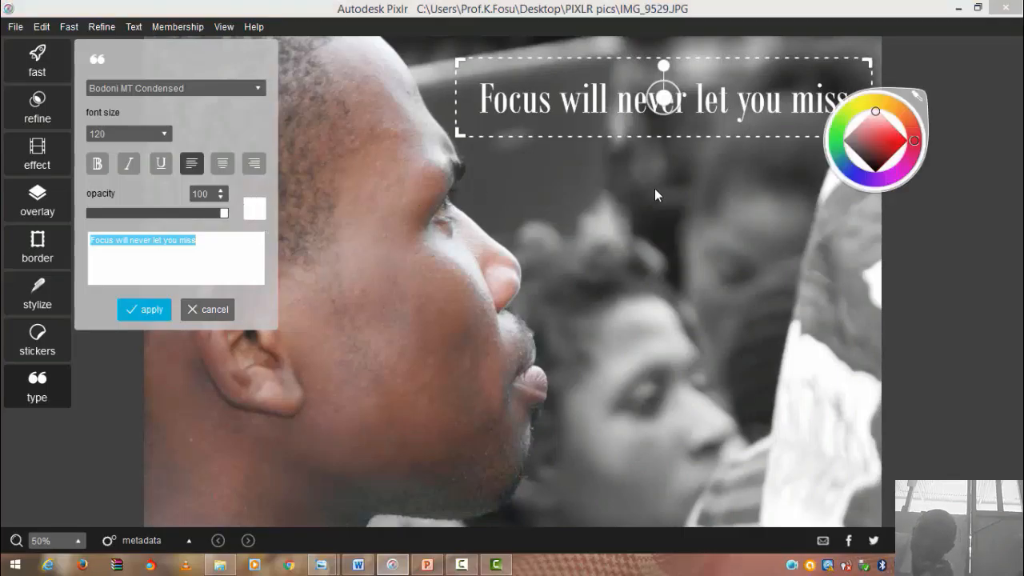
pyautogui.click(876, 111)
pyautogui.moveTo(876, 137); pyautogui.dragTo(880, 130)
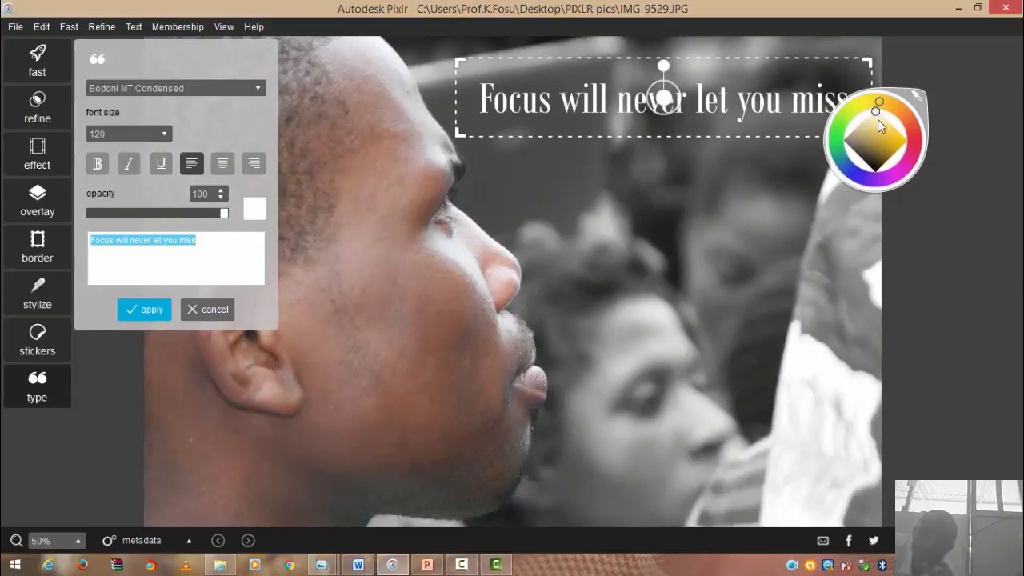
pyautogui.moveTo(877, 138)
pyautogui.mouseDown()
pyautogui.moveTo(880, 171)
pyautogui.moveTo(894, 164)
pyautogui.mouseUp()
pyautogui.click(877, 110)
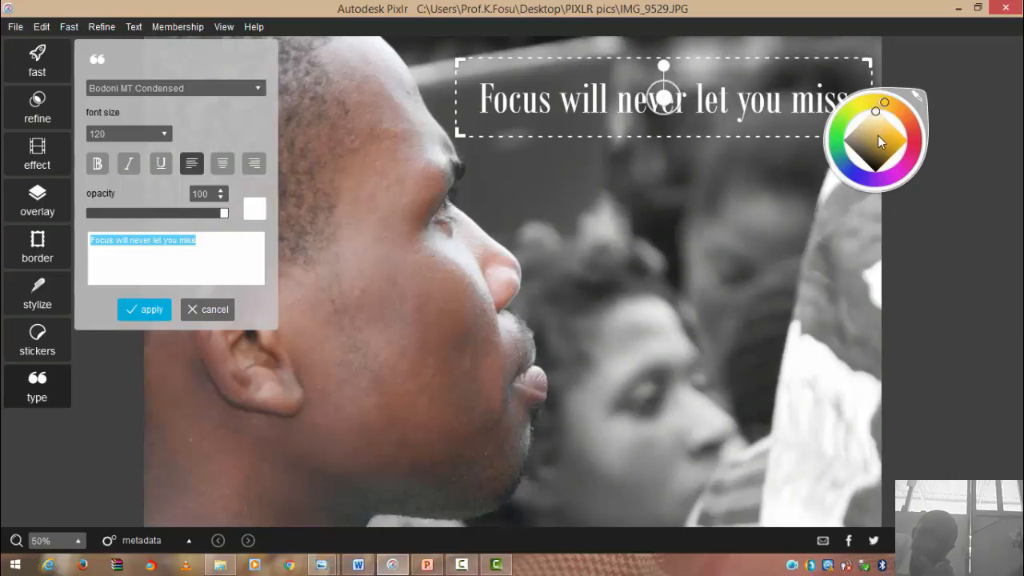
pyautogui.click(886, 178)
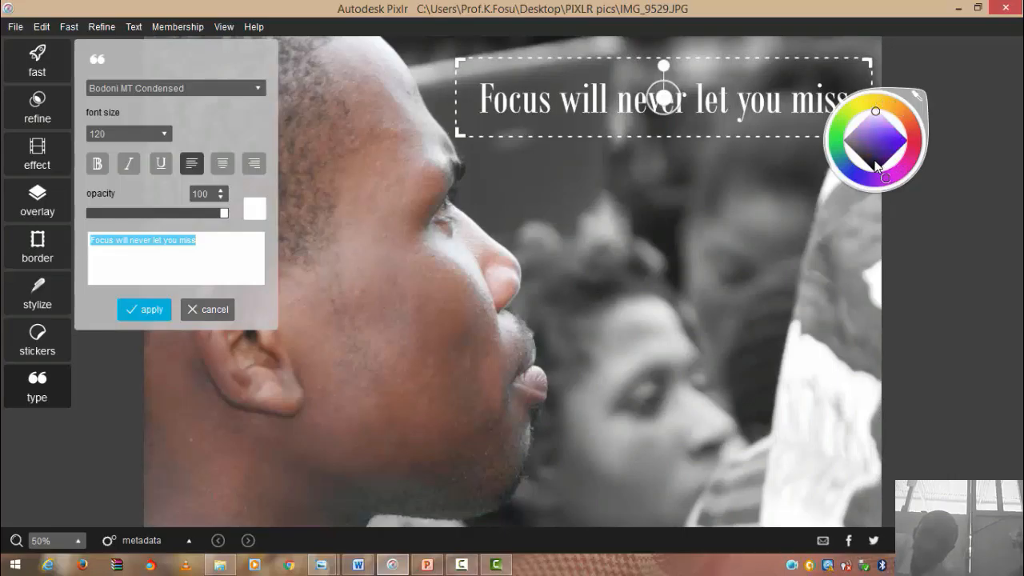
pyautogui.click(877, 112)
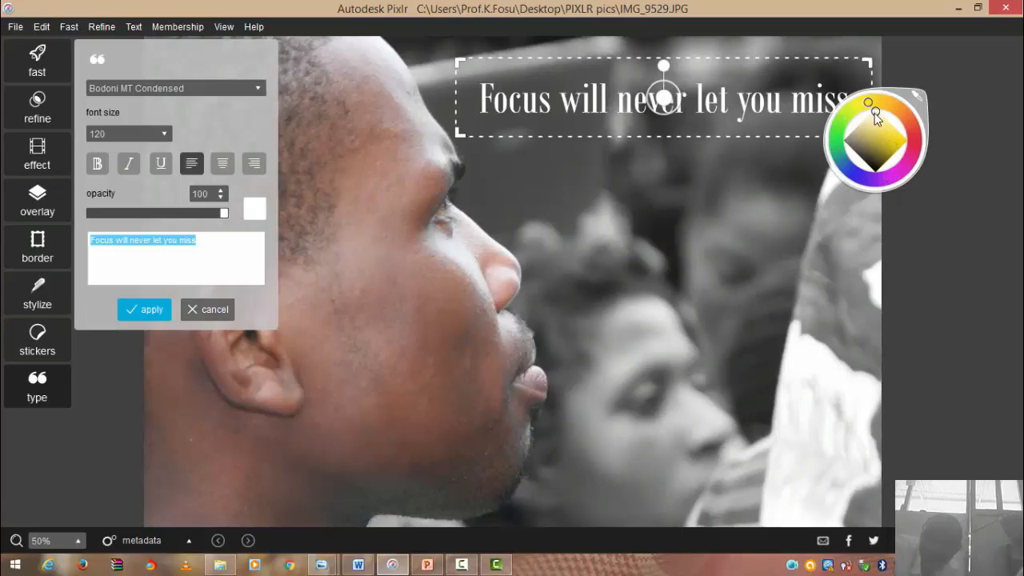
# - After trying blue, orange and magenta, settle the caption colour on gold
pyautogui.click(877, 113)
pyautogui.click(878, 176)
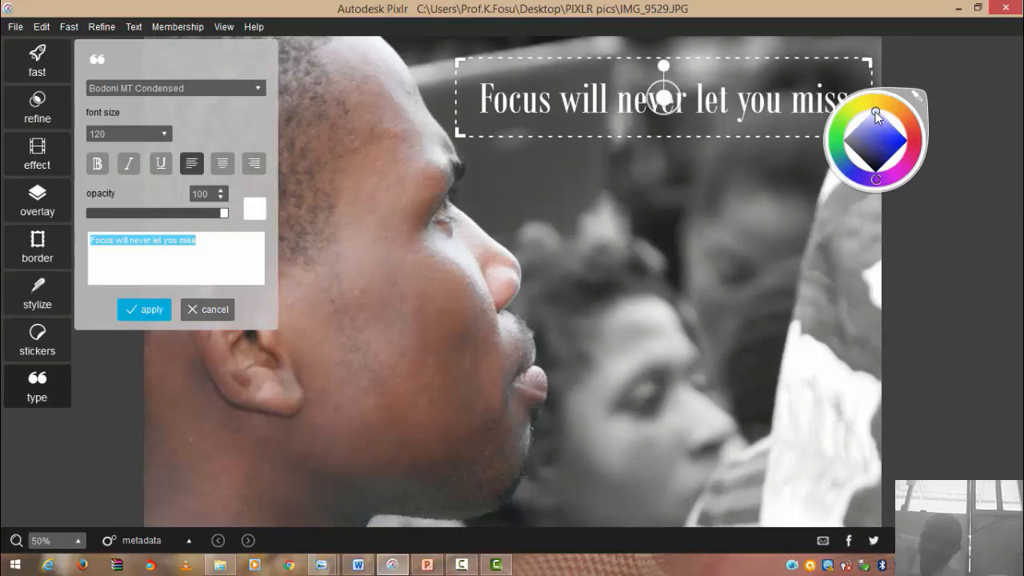
pyautogui.click(879, 134)
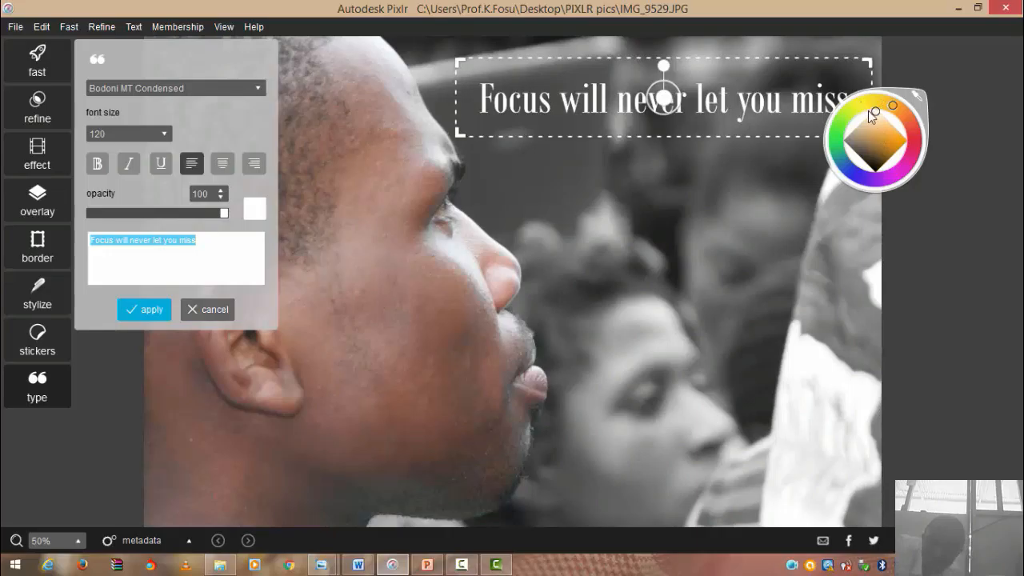
pyautogui.click(886, 152)
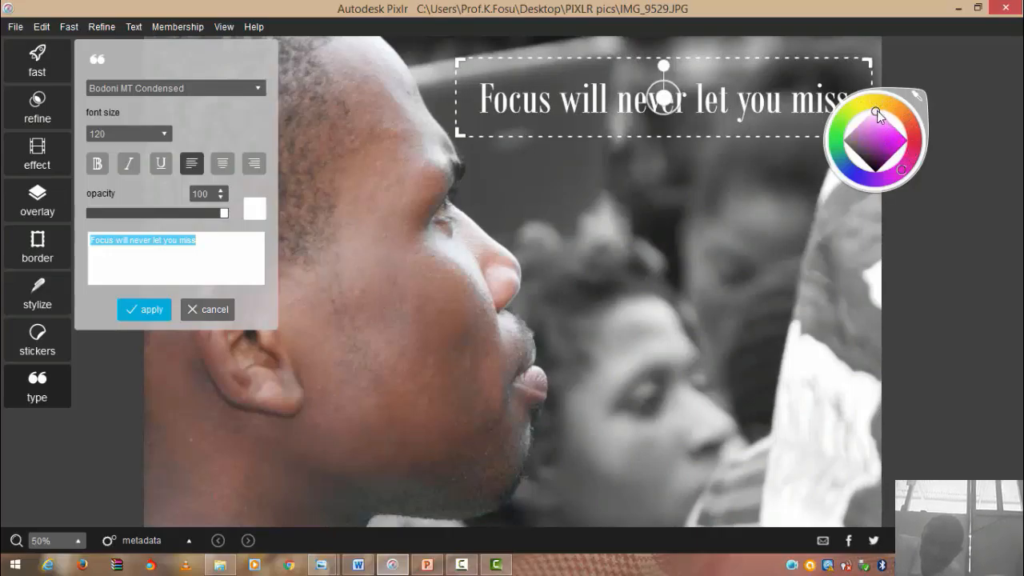
pyautogui.click(885, 139)
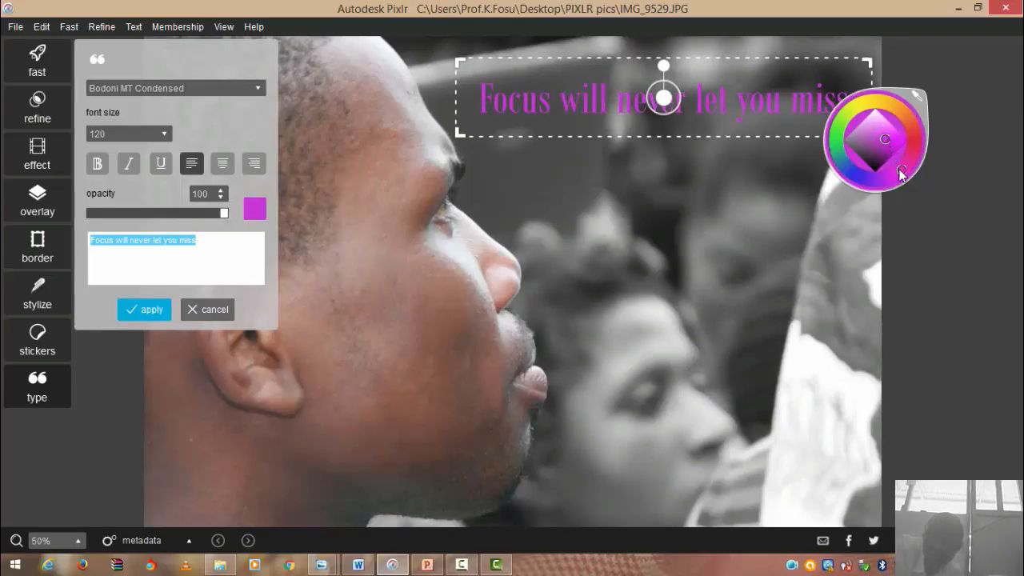
pyautogui.moveTo(902, 171)
pyautogui.mouseDown()
pyautogui.moveTo(906, 136)
pyautogui.moveTo(877, 128)
pyautogui.mouseUp()
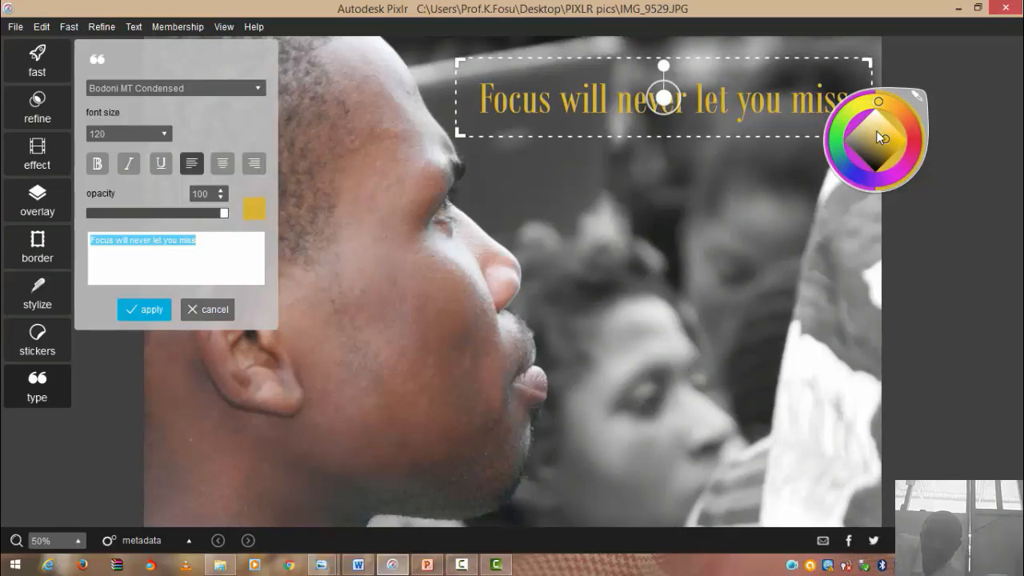
pyautogui.moveTo(876, 132); pyautogui.dragTo(875, 131)
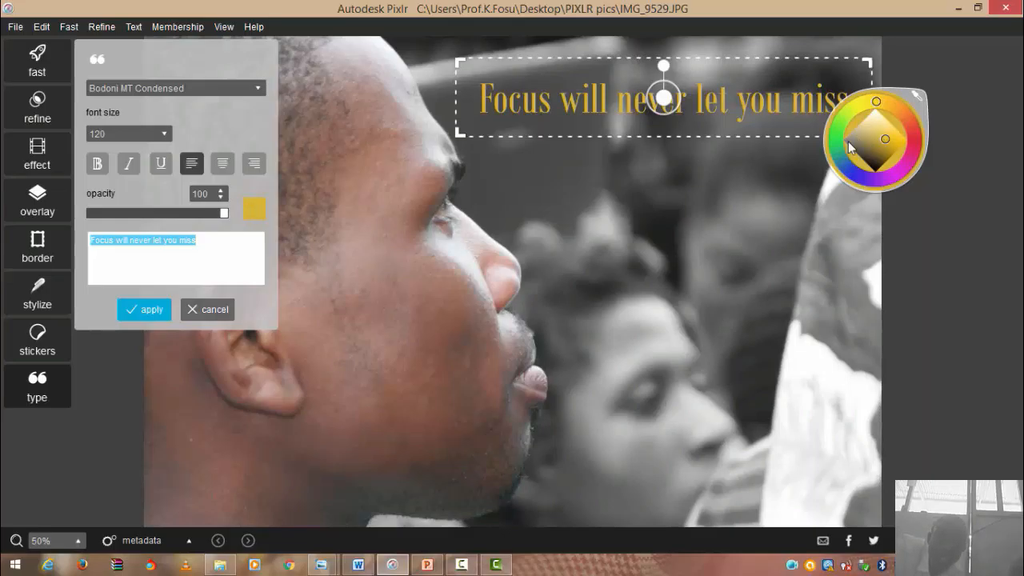
# - Switch the caption font to Gill Sans Ultra Bold at size 96 and shift it left
pyautogui.click(258, 88)
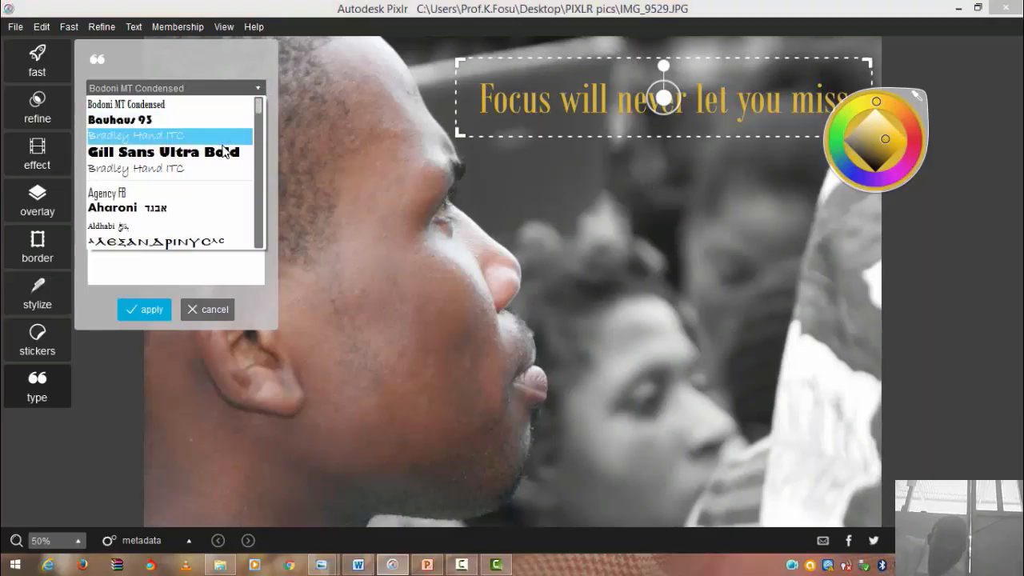
pyautogui.click(224, 153)
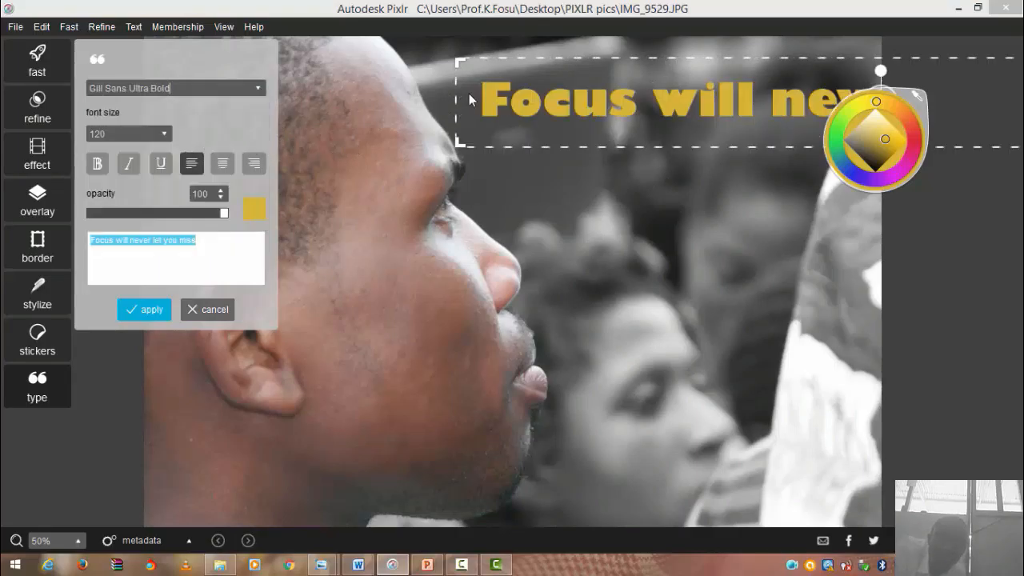
pyautogui.click(163, 139)
pyautogui.click(163, 136)
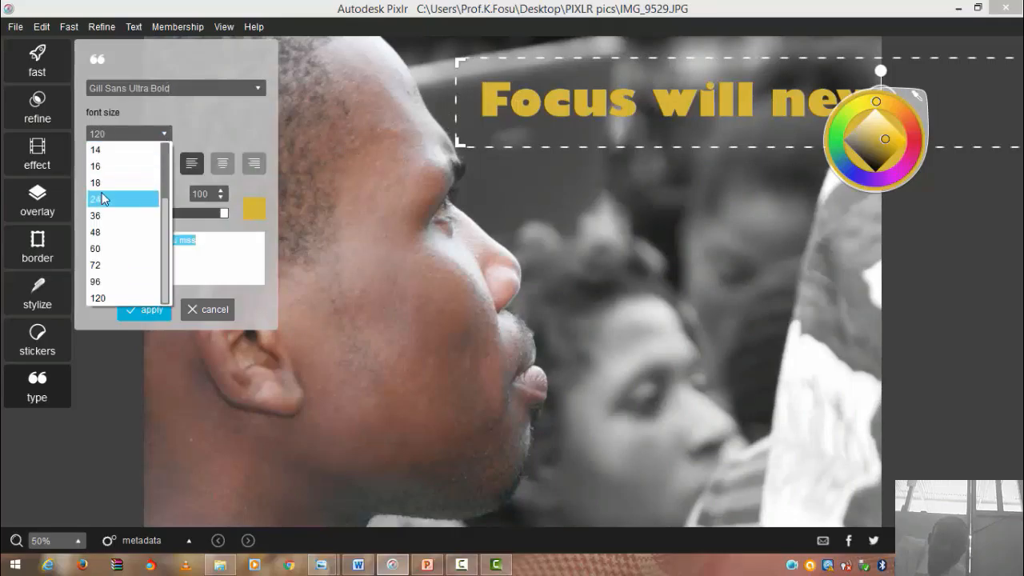
pyautogui.click(98, 281)
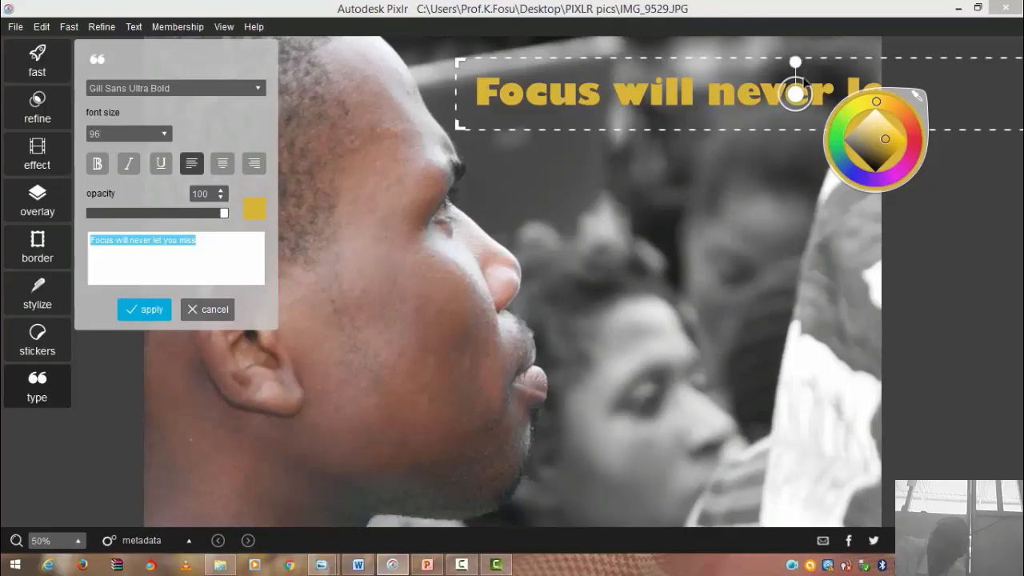
pyautogui.moveTo(795, 94); pyautogui.dragTo(710, 94)
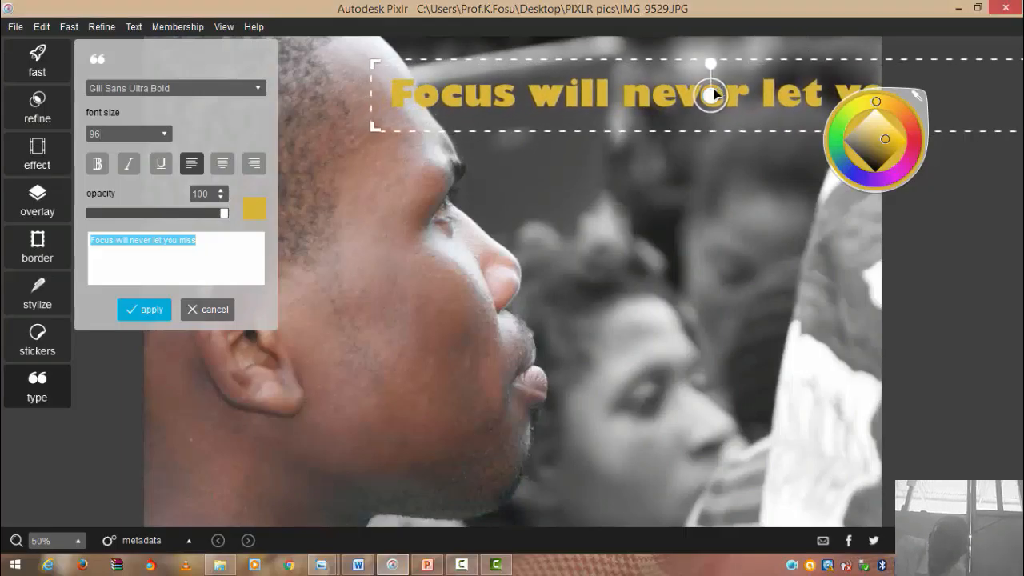
# - Reduce the caption to size 60 and nudge it into place along the top
pyautogui.click(162, 134)
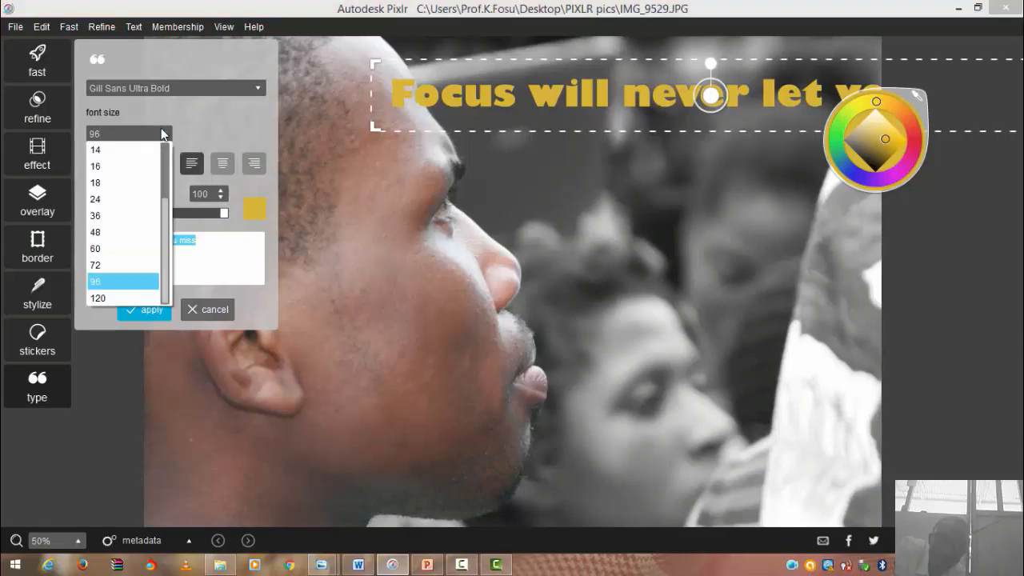
pyautogui.click(101, 269)
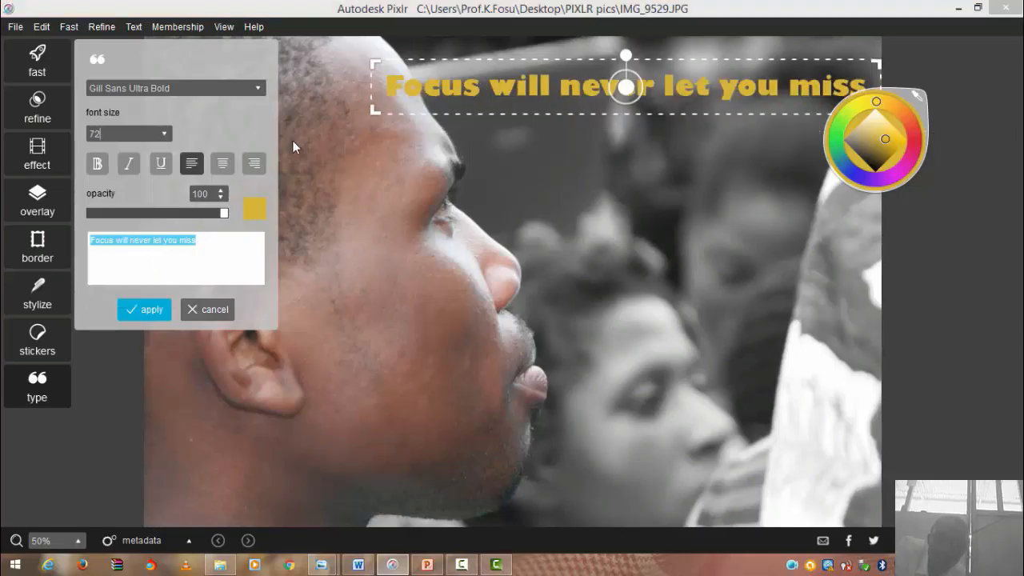
pyautogui.click(164, 132)
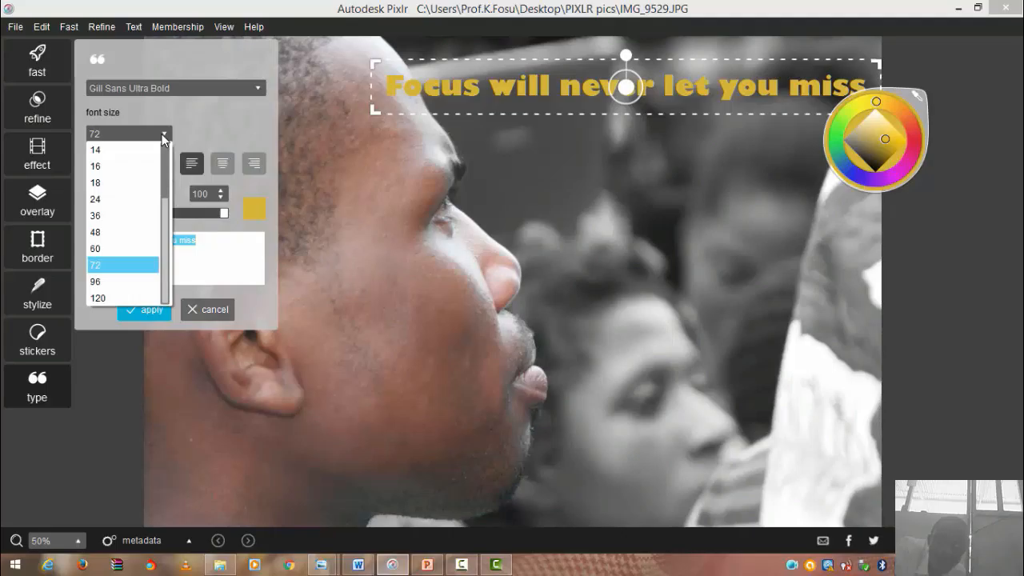
pyautogui.click(112, 248)
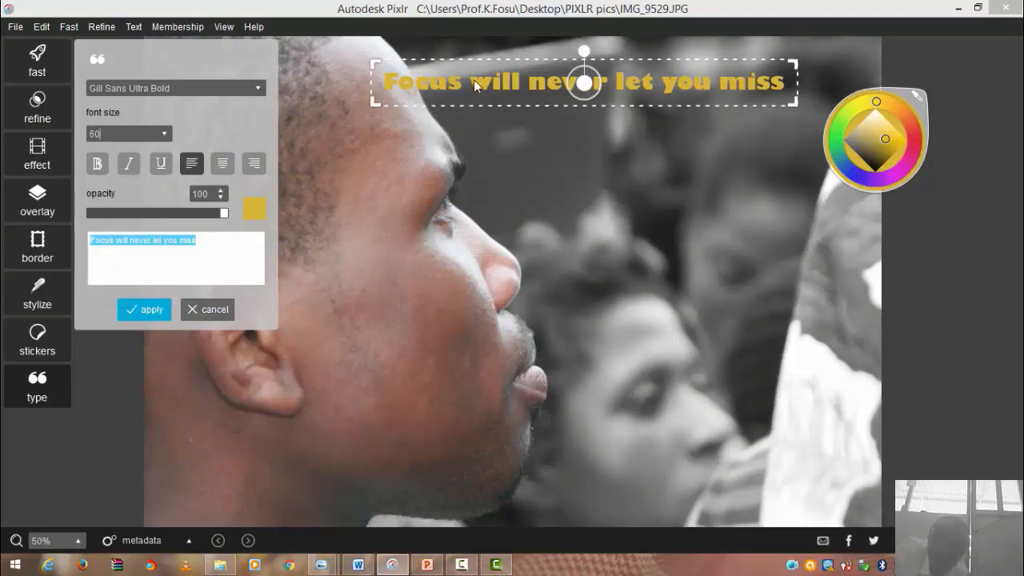
pyautogui.moveTo(593, 80); pyautogui.dragTo(656, 102)
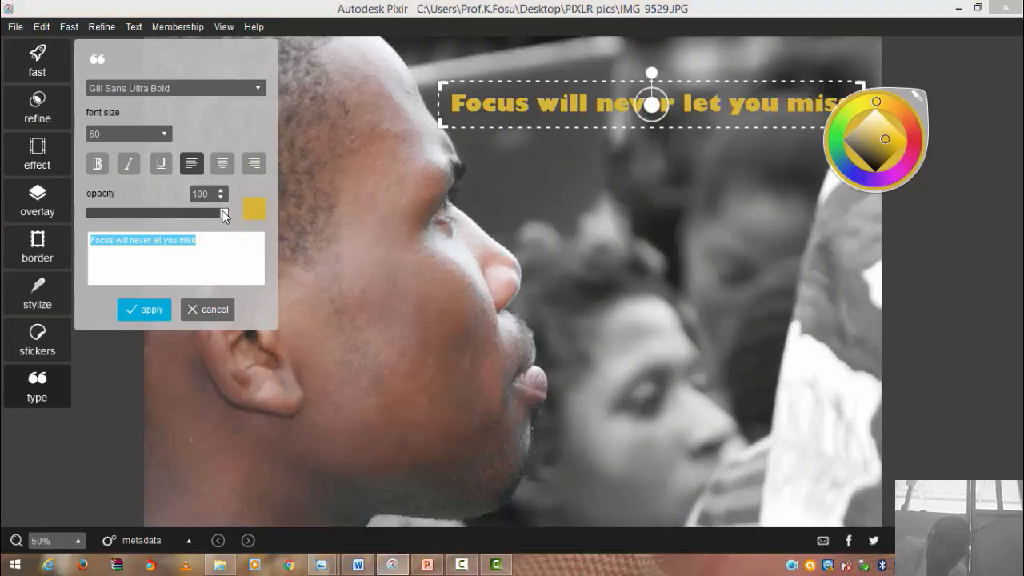
# - Lower the gold caption's opacity slightly and apply the text to the photo
pyautogui.moveTo(217, 212)
pyautogui.mouseDown()
pyautogui.moveTo(146, 233)
pyautogui.moveTo(102, 231)
pyautogui.moveTo(219, 227)
pyautogui.mouseUp()
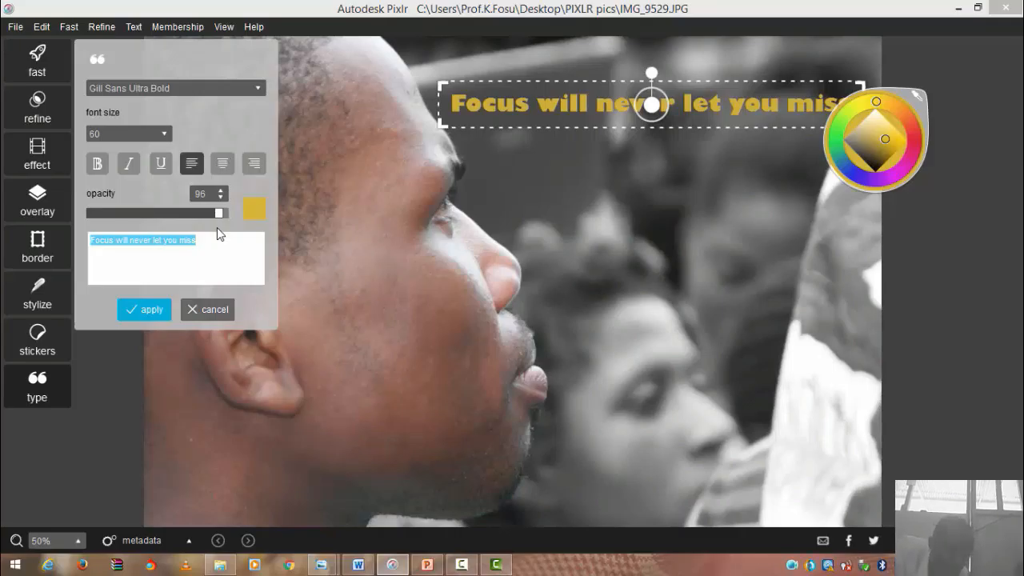
pyautogui.click(145, 309)
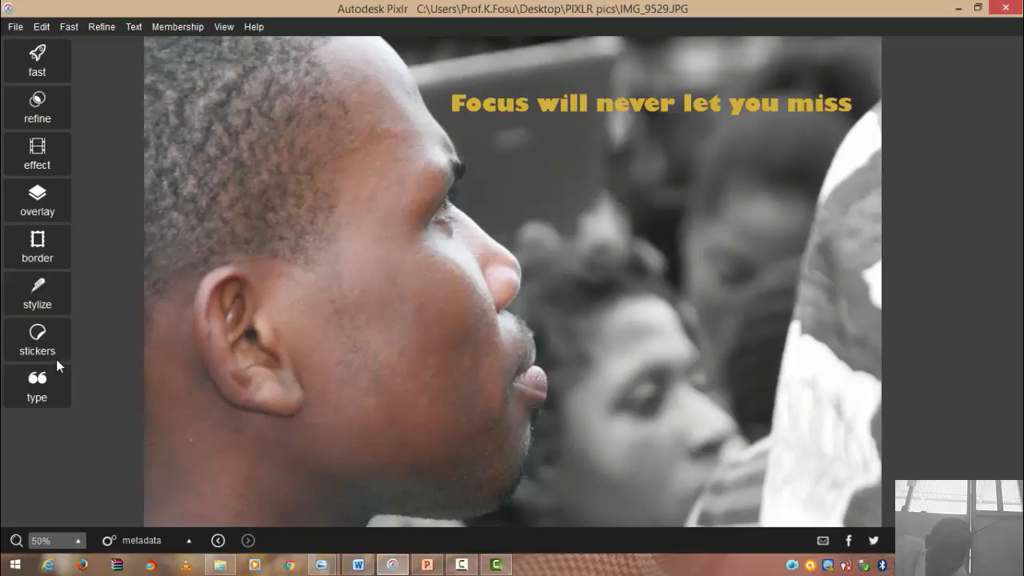
# - Open the antiquarian sticker pack and scroll down to the flower_bloom designs
pyautogui.click(39, 343)
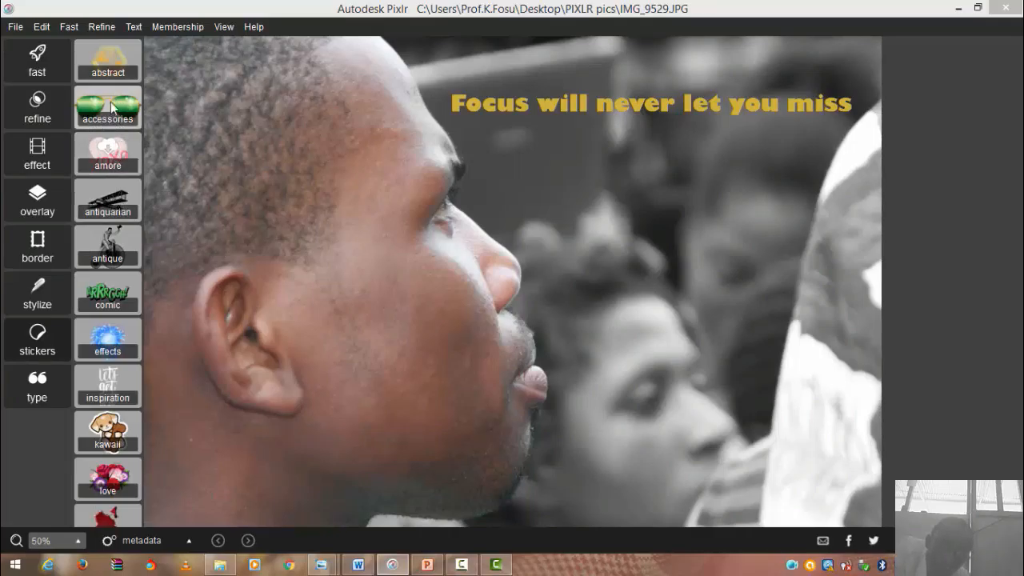
pyautogui.click(118, 208)
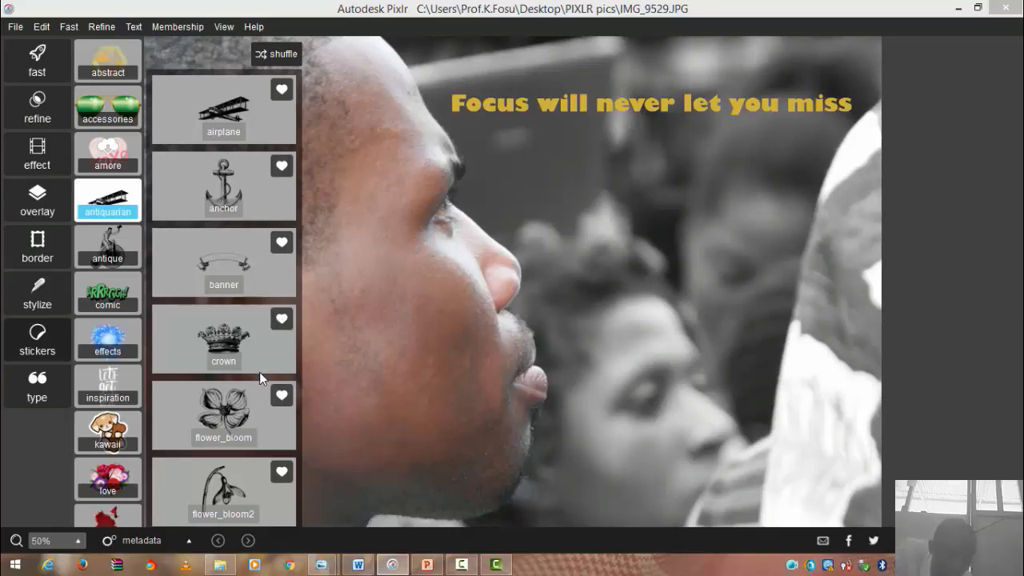
pyautogui.moveTo(257, 278); pyautogui.dragTo(282, 63)
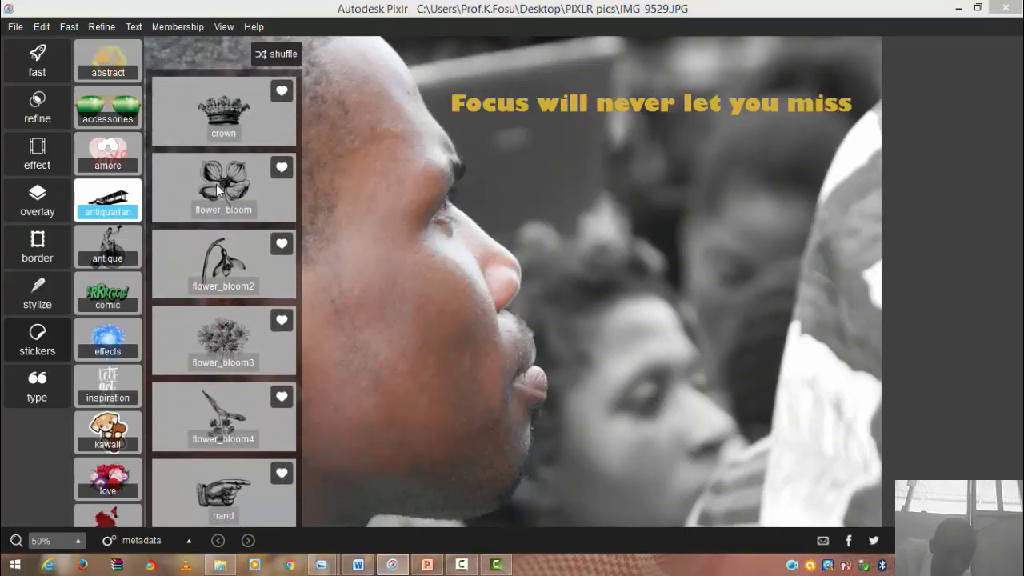
# - Place the flower_bloom3 sticker on the man's cheek, scaled down and tilted counter-clockwise
pyautogui.click(228, 330)
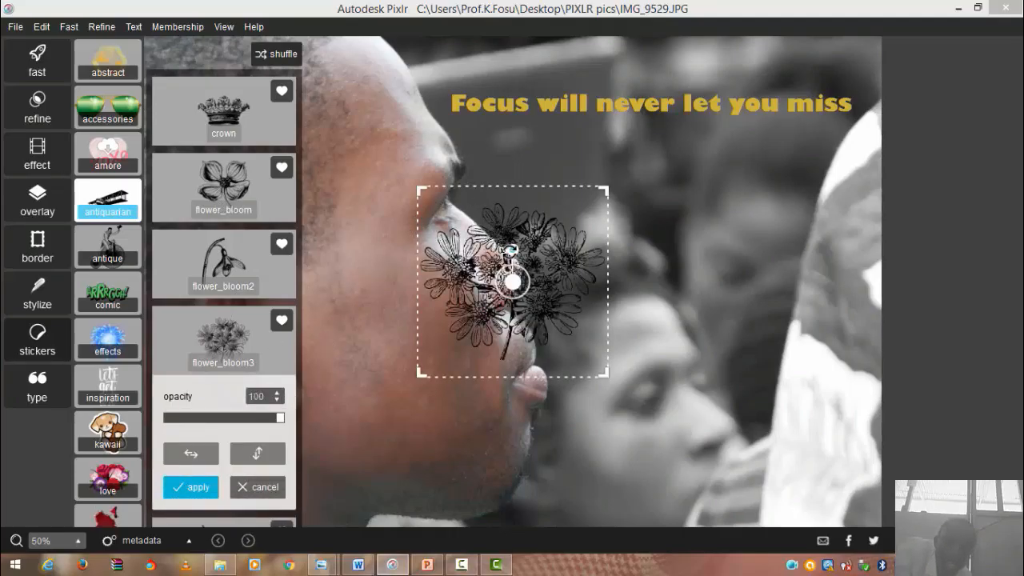
pyautogui.moveTo(513, 282); pyautogui.dragTo(408, 346)
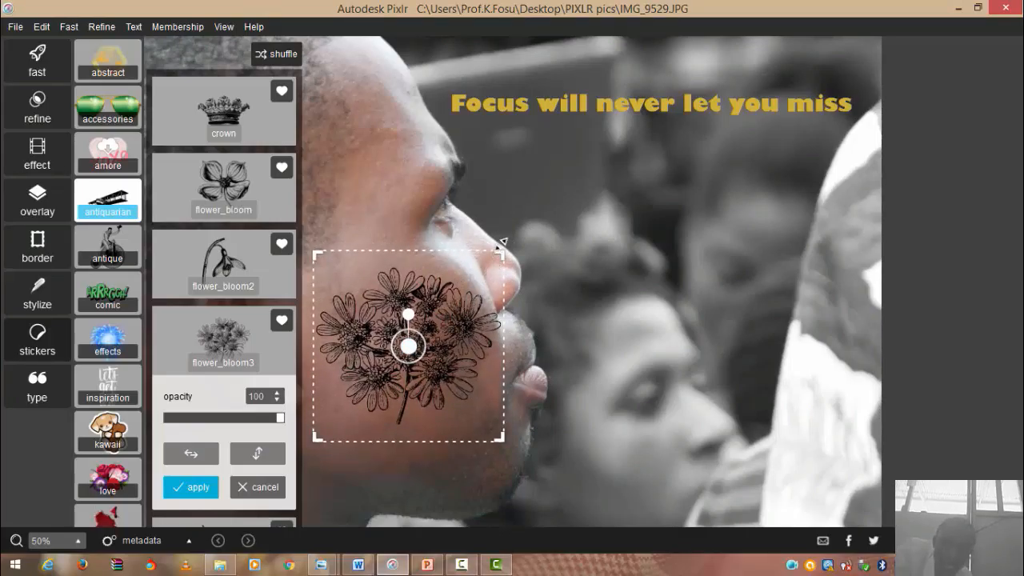
pyautogui.moveTo(502, 245); pyautogui.dragTo(440, 344)
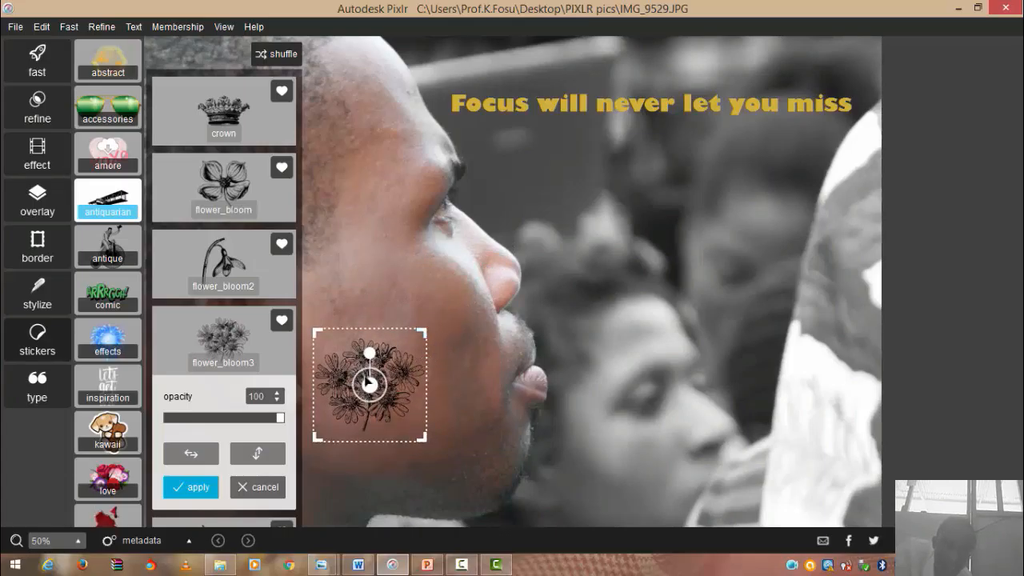
pyautogui.moveTo(369, 384); pyautogui.dragTo(400, 330)
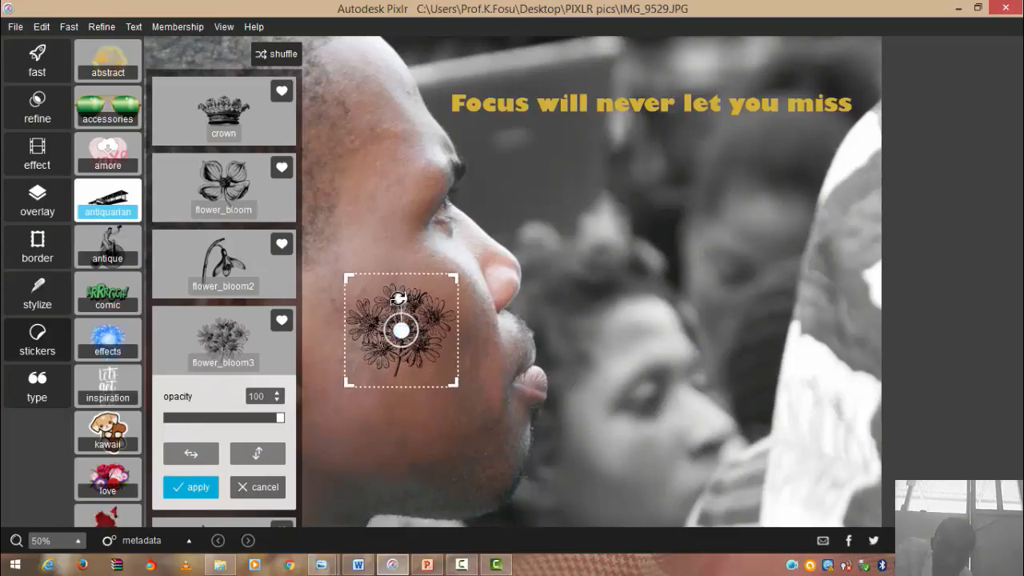
pyautogui.moveTo(397, 298); pyautogui.dragTo(386, 304)
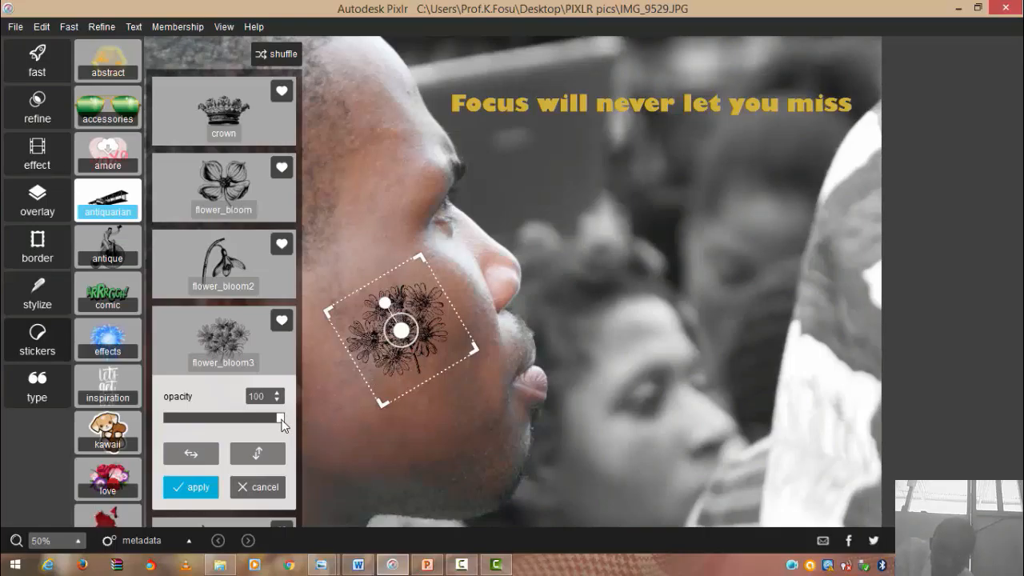
# - Fade the flower_bloom3 sticker to about 41 opacity and apply it to the man's cheek
pyautogui.moveTo(281, 424); pyautogui.dragTo(260, 423)
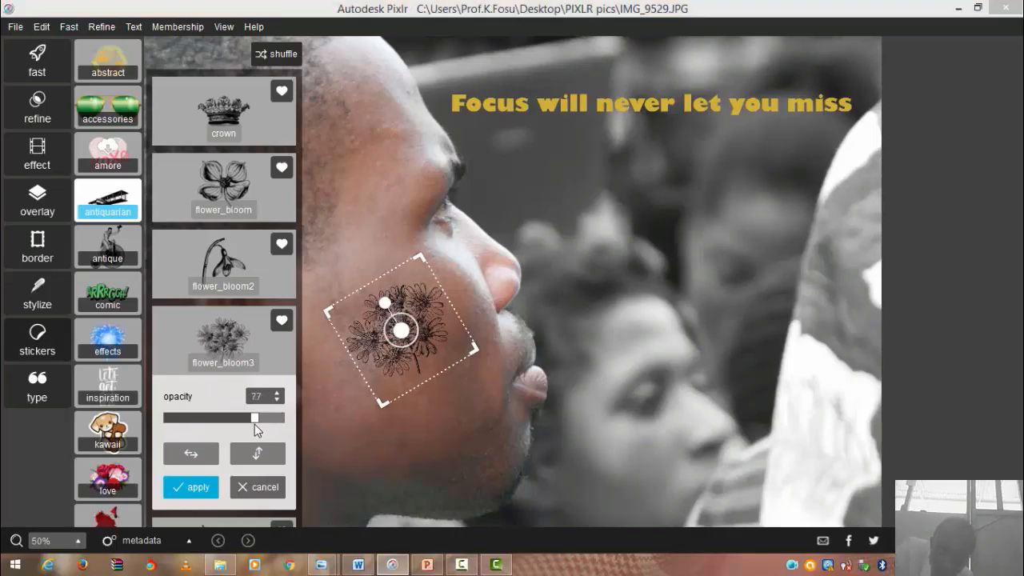
pyautogui.moveTo(249, 427); pyautogui.dragTo(240, 432)
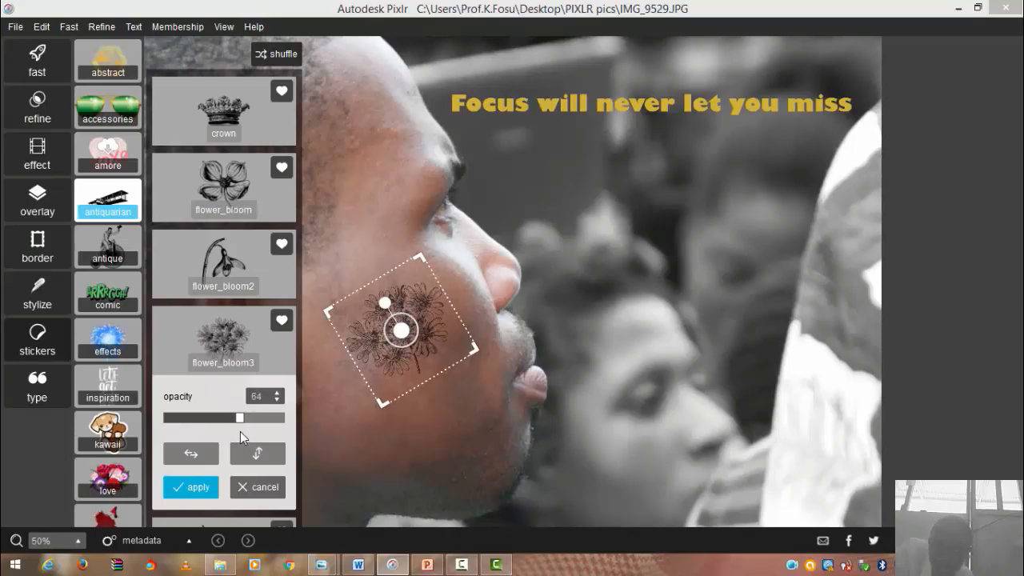
pyautogui.moveTo(235, 433); pyautogui.dragTo(215, 437)
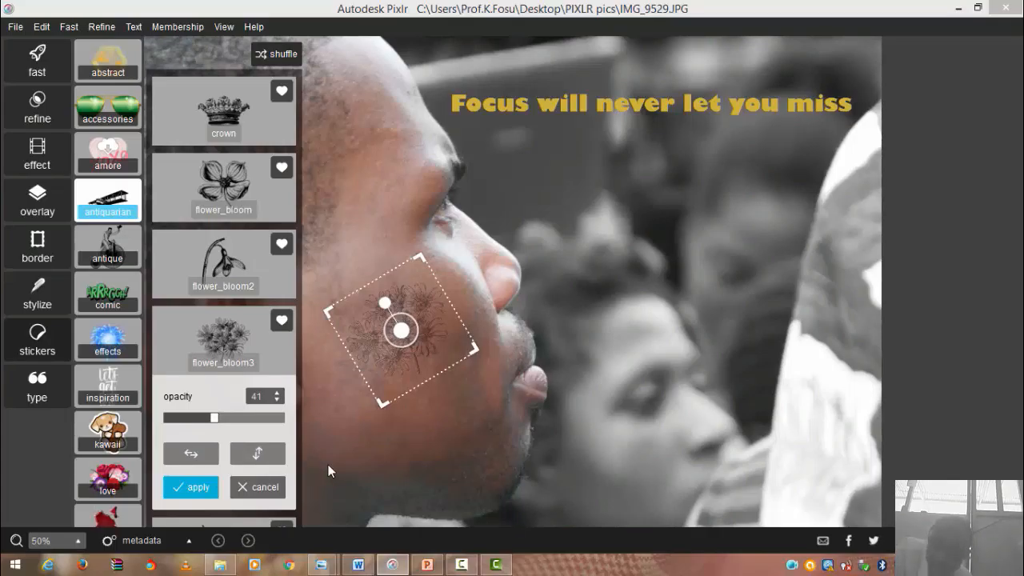
pyautogui.click(192, 487)
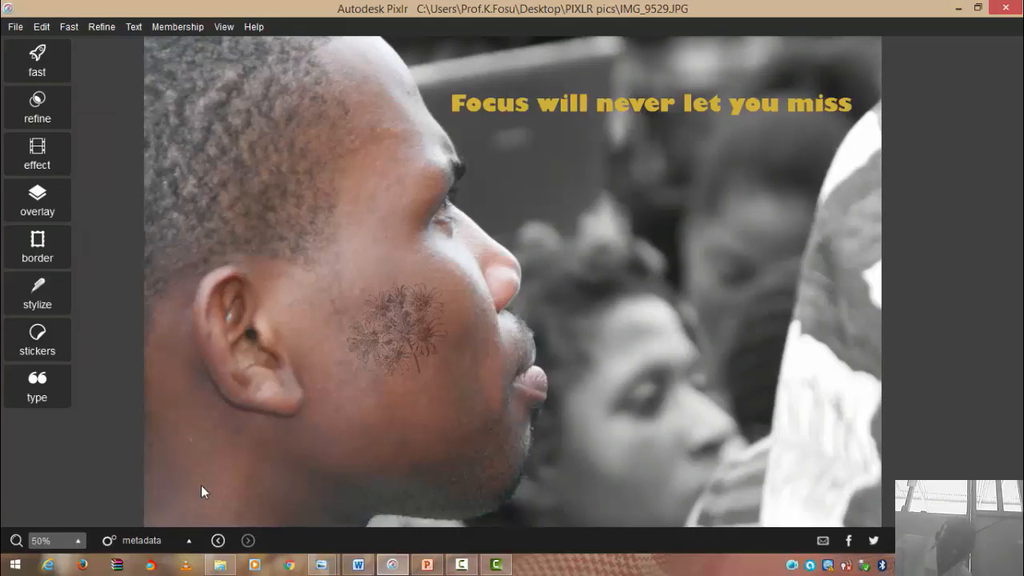
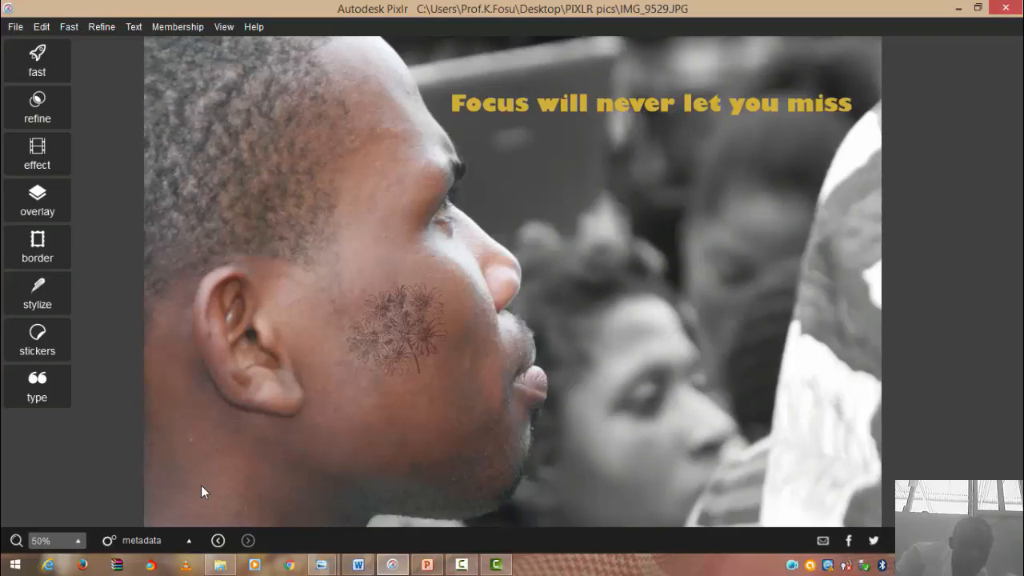
# - Preview the default flowery swirl frame, then swap it for the grunge border
pyautogui.click(51, 249)
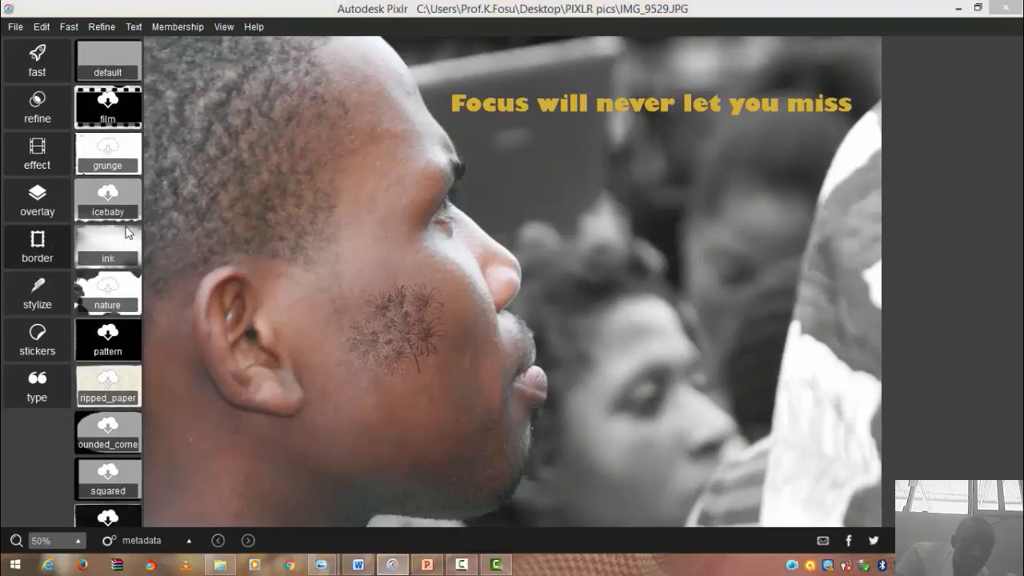
pyautogui.click(104, 64)
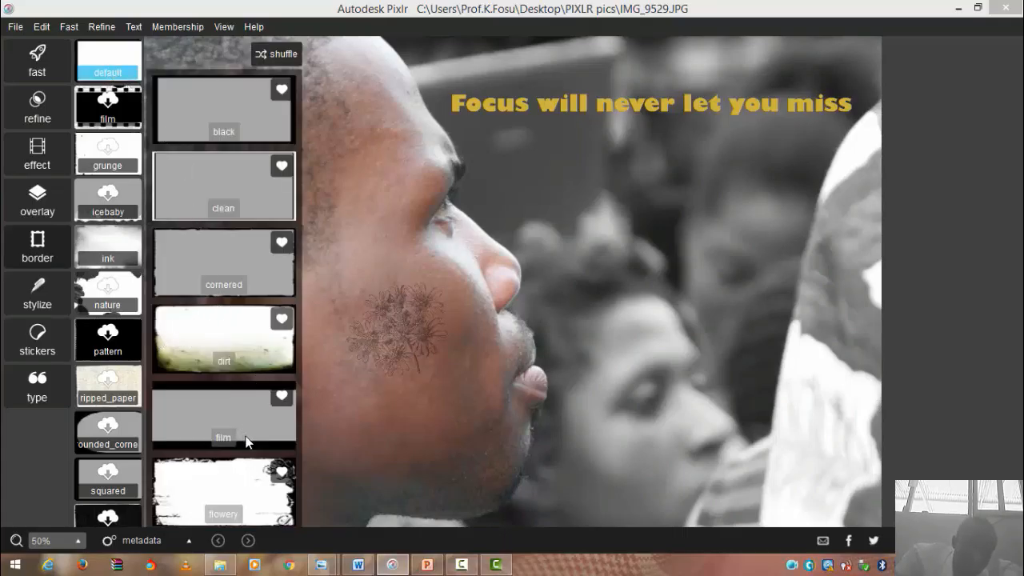
pyautogui.scroll(-2, 247, 464)
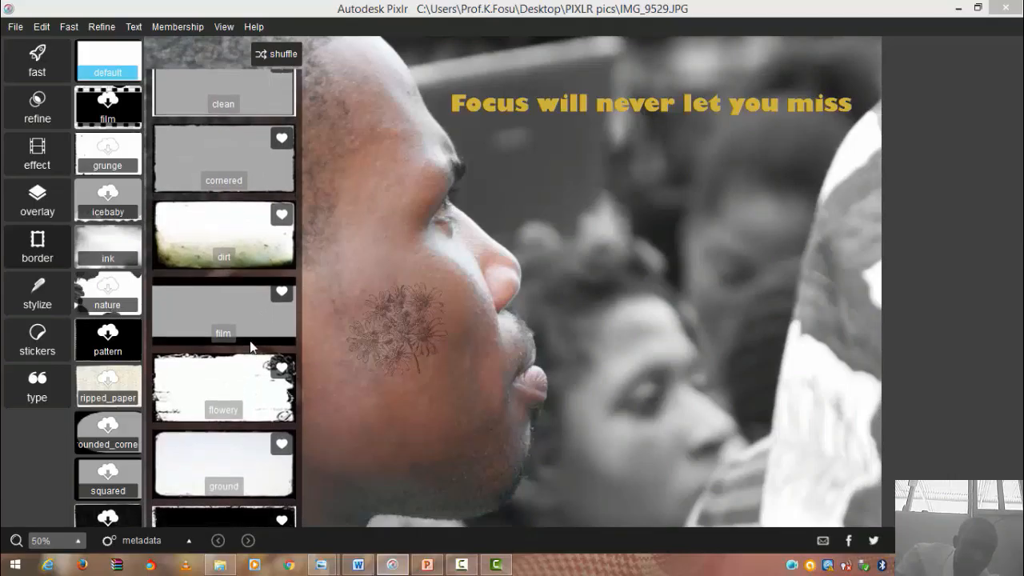
pyautogui.click(238, 370)
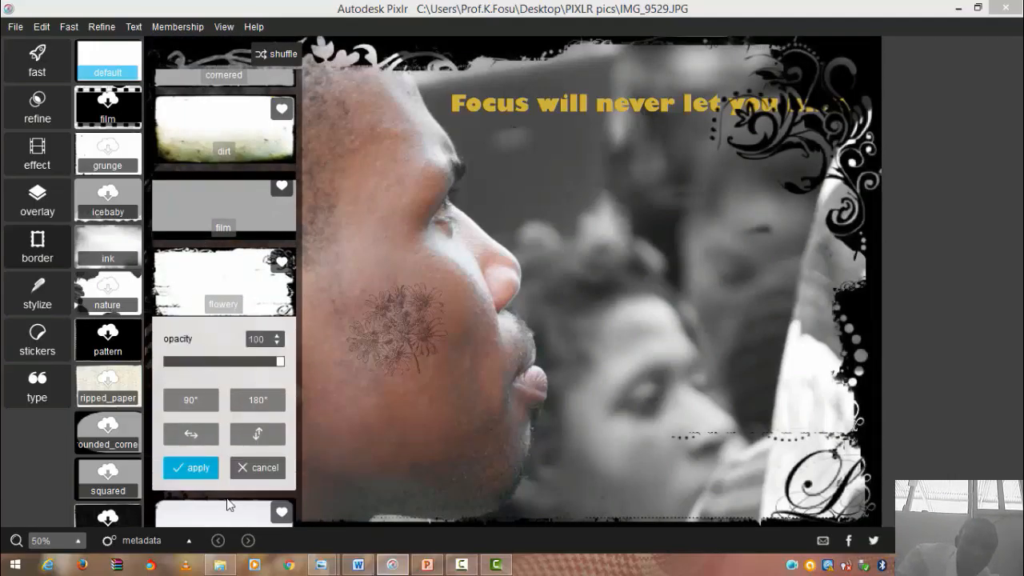
pyautogui.scroll(-3, 228, 504)
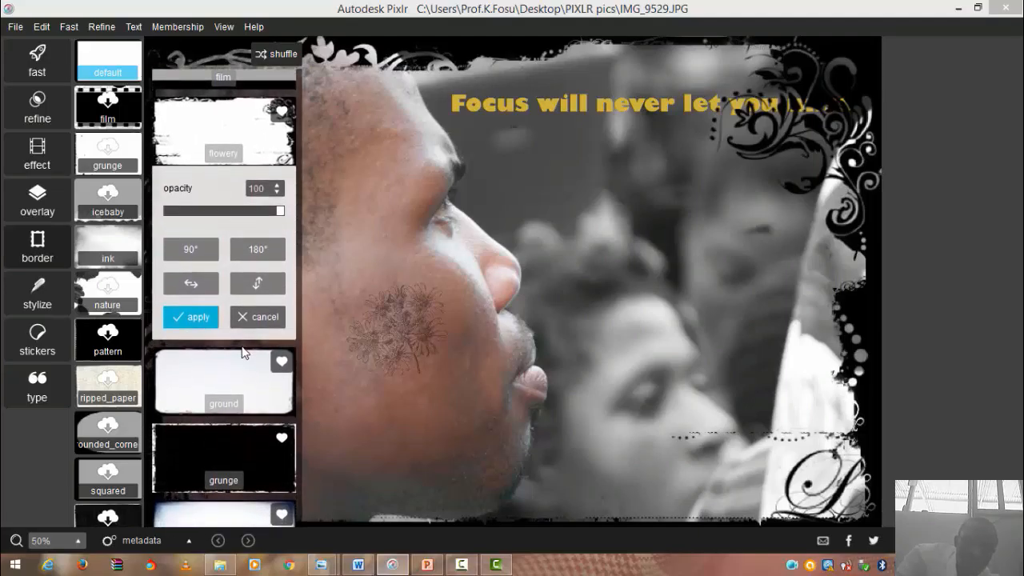
pyautogui.click(217, 451)
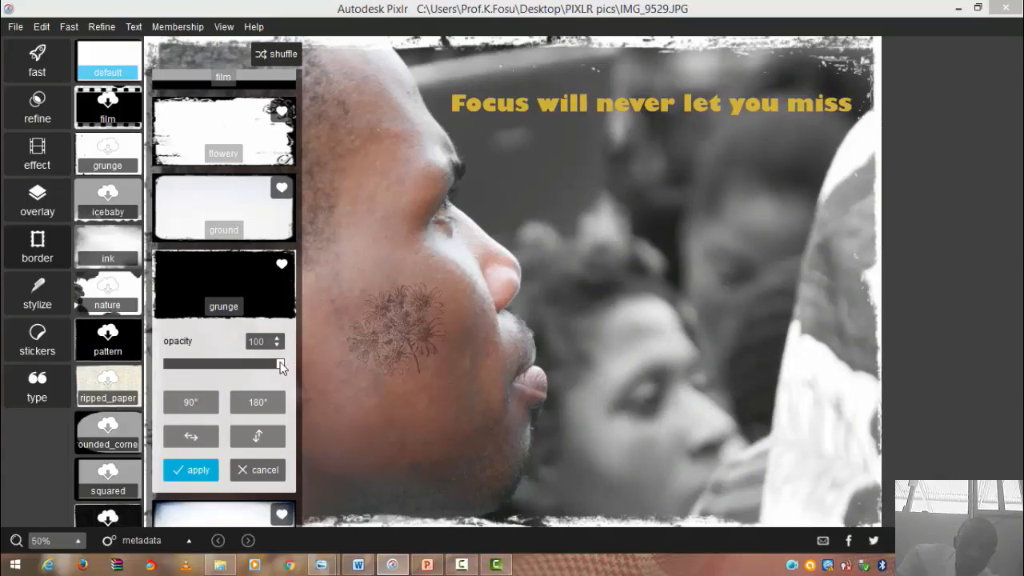
# - Lighten the grunge frame, then switch to the speckled old border at opacity 41
pyautogui.moveTo(280, 365); pyautogui.dragTo(214, 364)
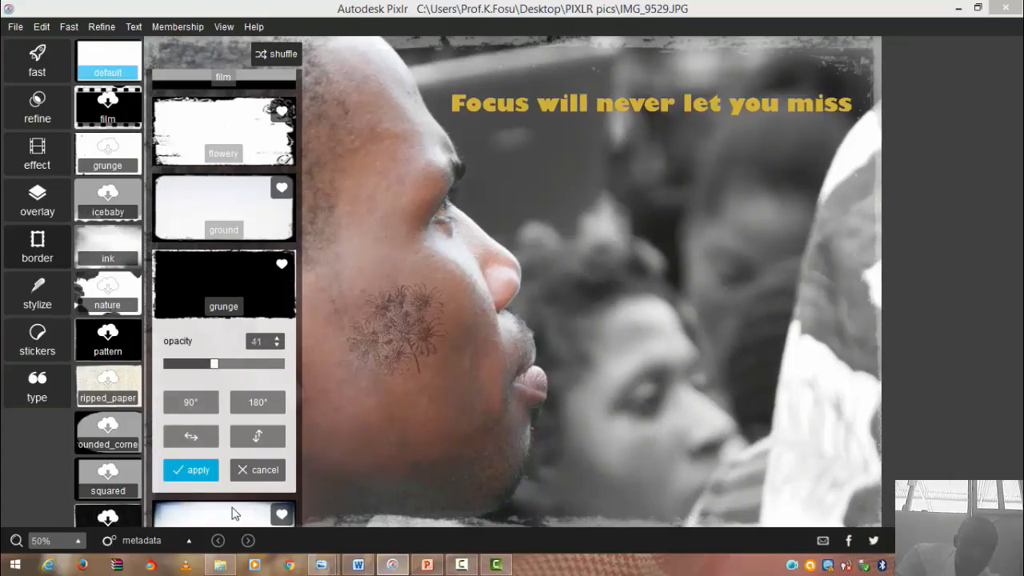
pyautogui.moveTo(232, 507); pyautogui.dragTo(230, 293)
pyautogui.moveTo(239, 339); pyautogui.dragTo(231, 251)
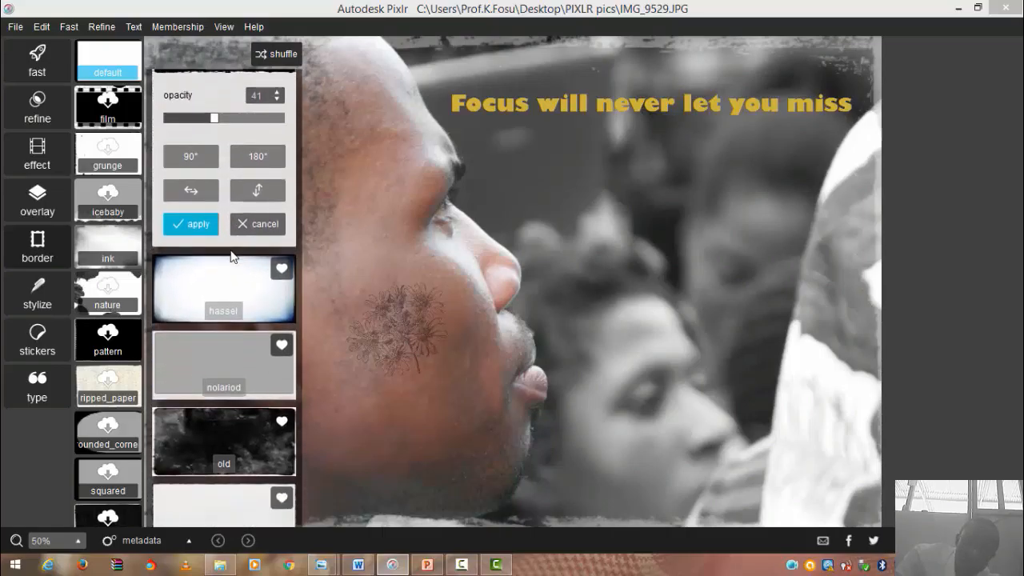
pyautogui.click(231, 440)
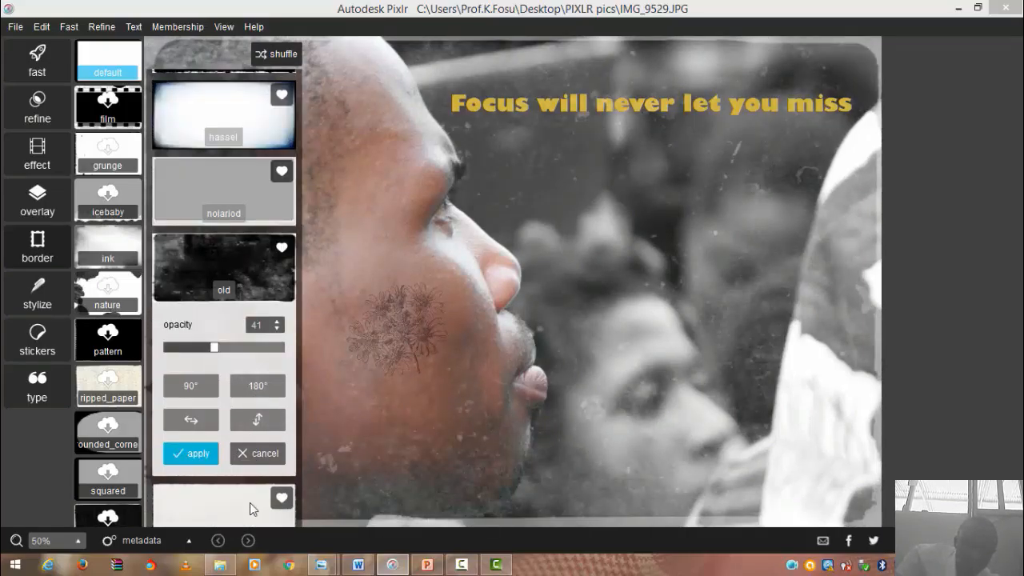
pyautogui.moveTo(249, 482); pyautogui.dragTo(250, 475)
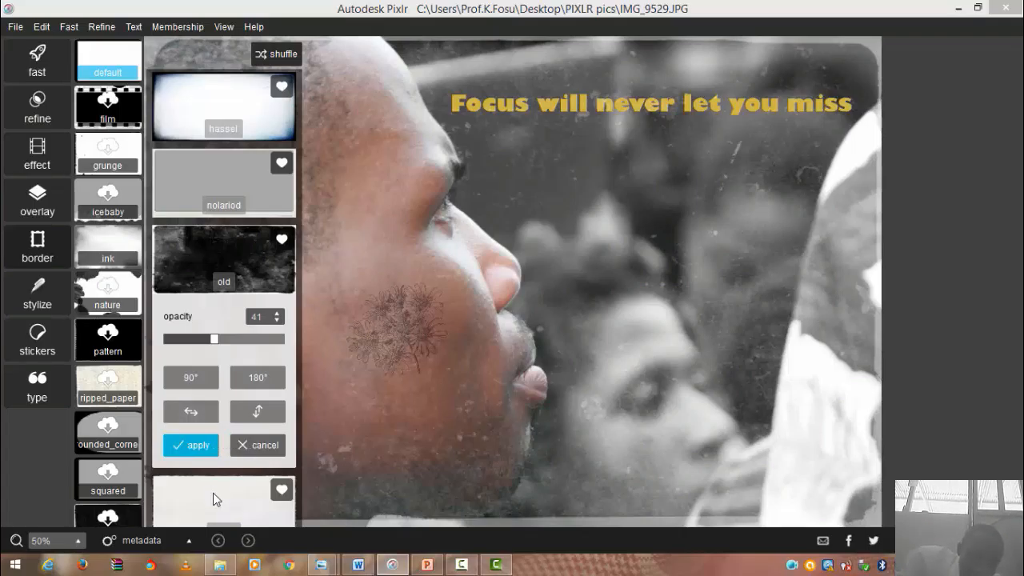
pyautogui.scroll(-1, 212, 488)
pyautogui.scroll(-5, 242, 418)
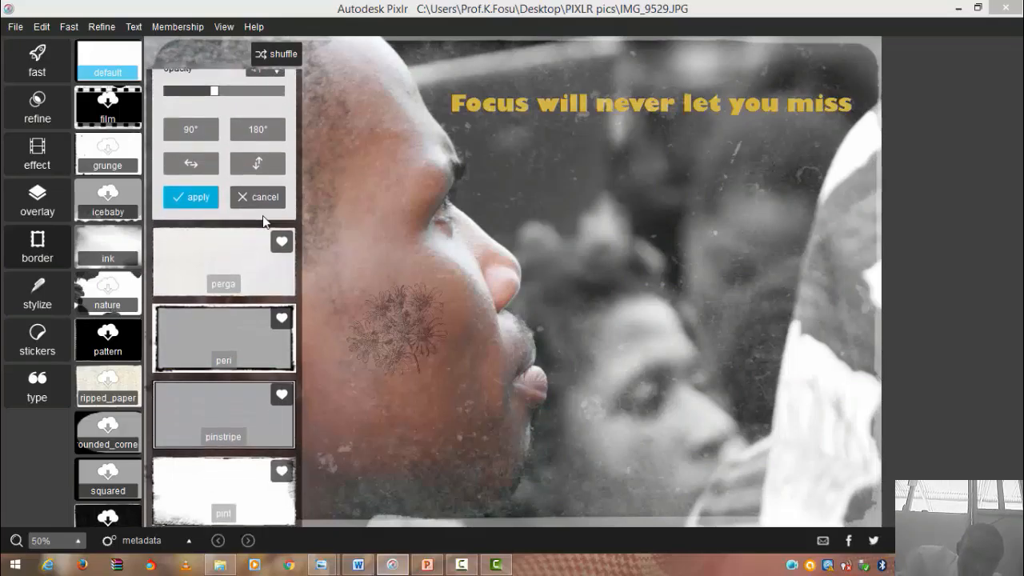
pyautogui.scroll(-1, 263, 208)
# - Apply the dark pint border around the photo at roughly 86 opacity
pyautogui.click(212, 483)
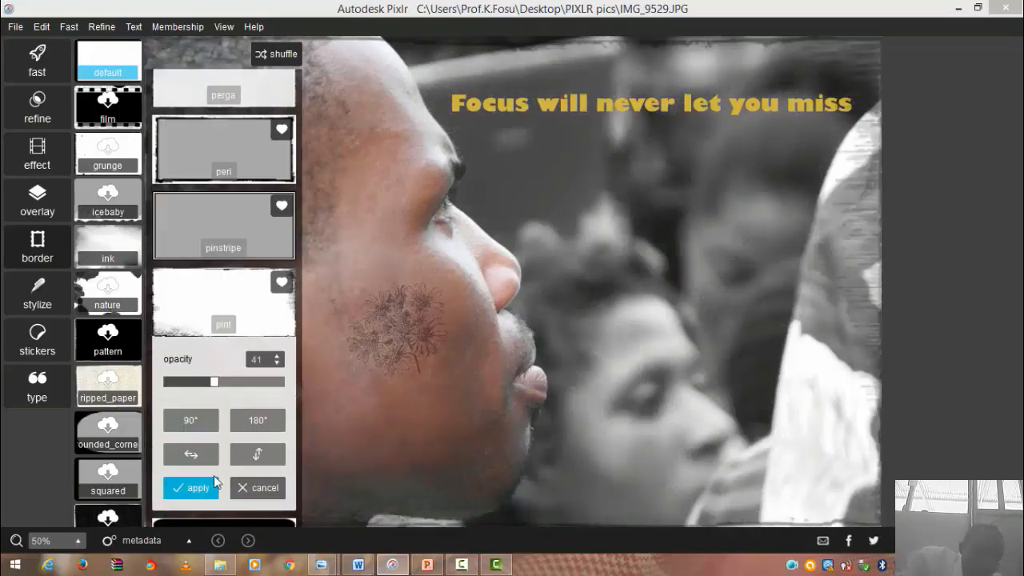
pyautogui.moveTo(214, 383); pyautogui.dragTo(288, 387)
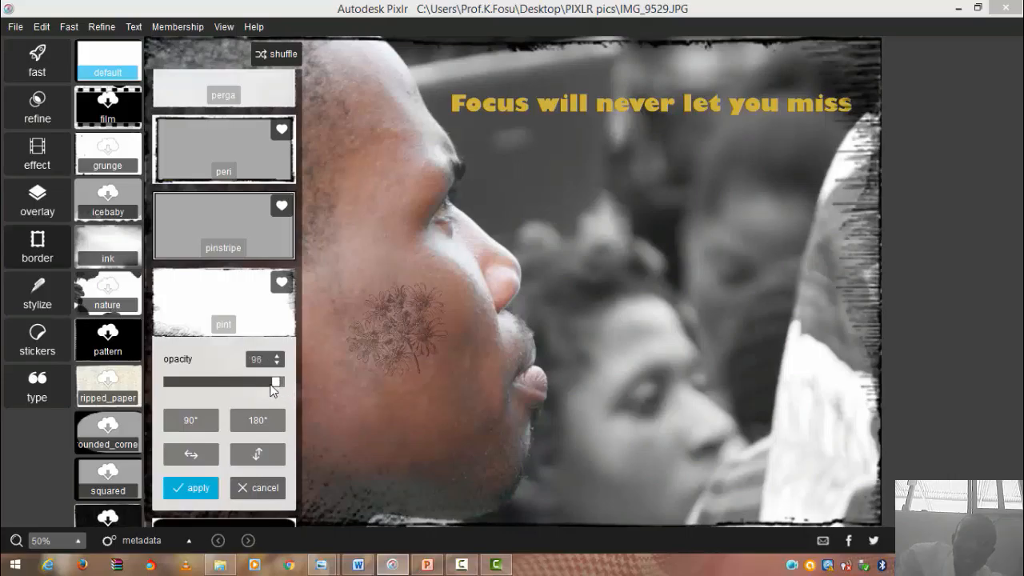
pyautogui.moveTo(272, 384); pyautogui.dragTo(233, 379)
pyautogui.moveTo(236, 380); pyautogui.dragTo(264, 384)
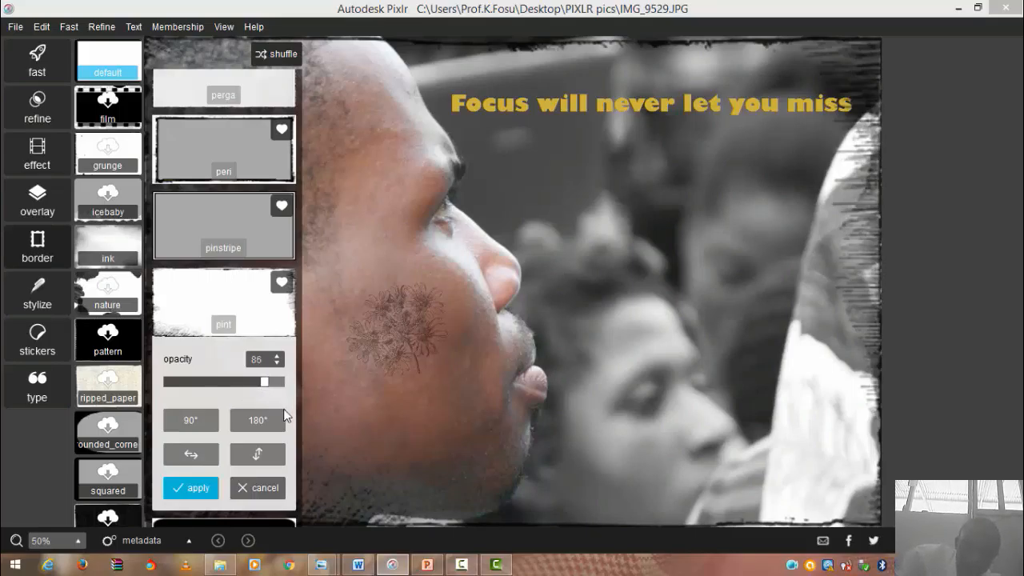
pyautogui.click(199, 490)
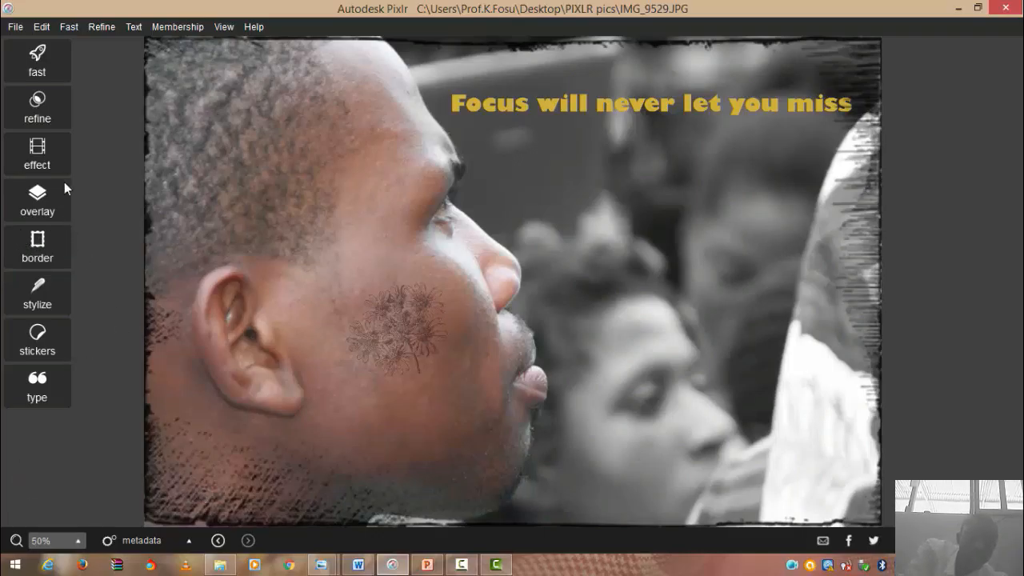
pyautogui.click(39, 100)
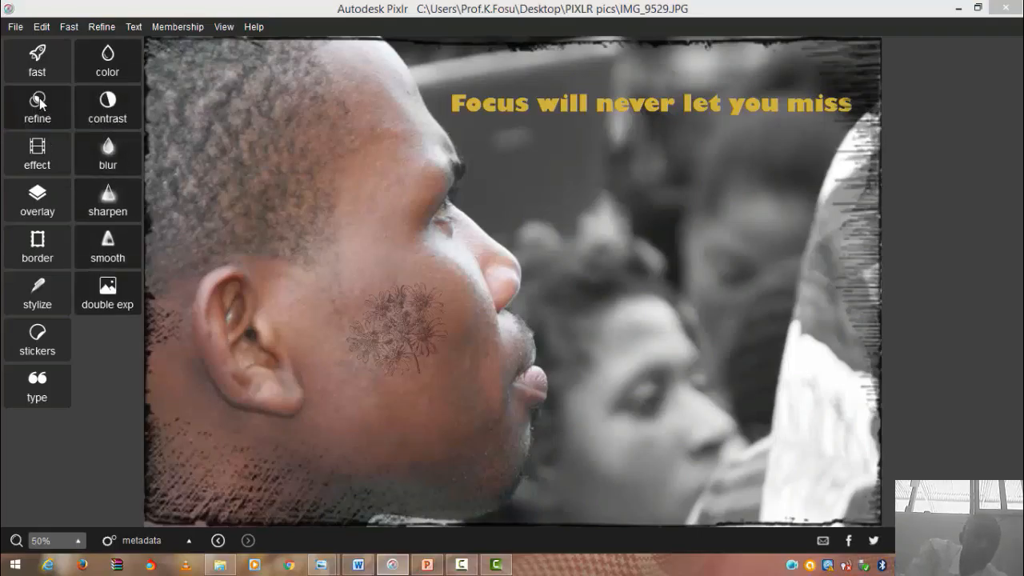
# - Apply colour settings of saturation 60, lightness 6, vibrance 5 and hue 16
pyautogui.click(124, 67)
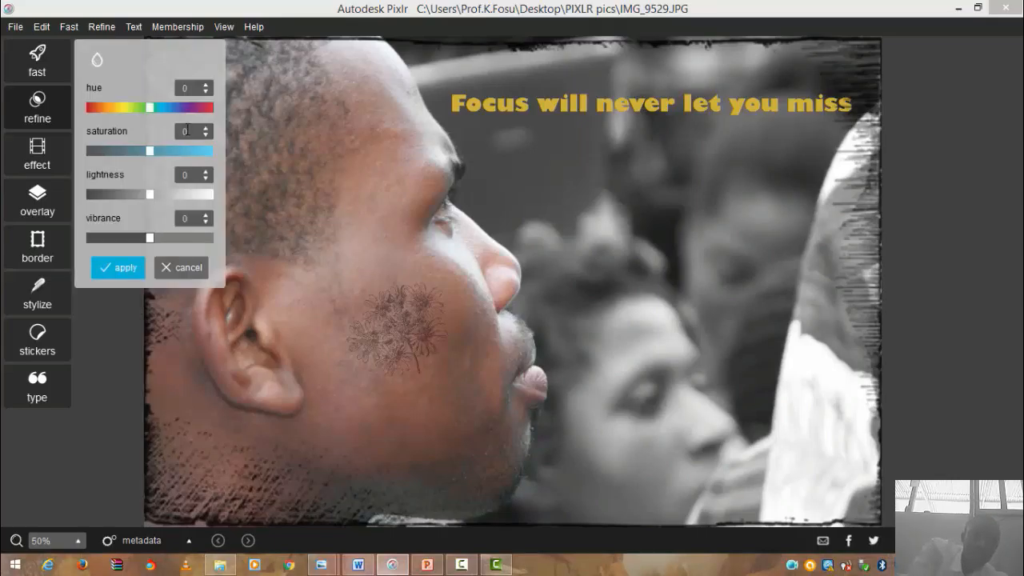
pyautogui.click(150, 151)
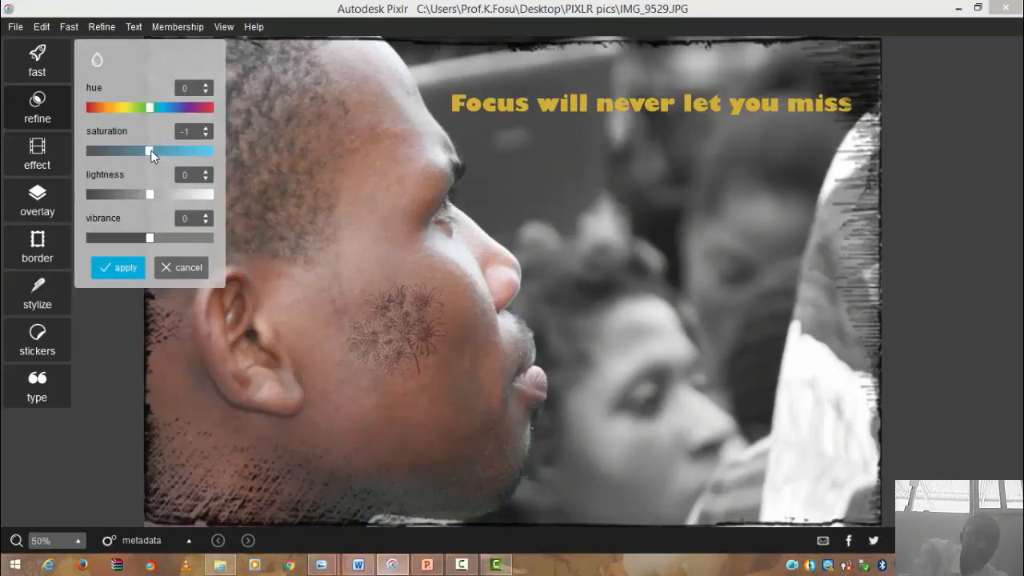
pyautogui.moveTo(152, 154); pyautogui.dragTo(186, 158)
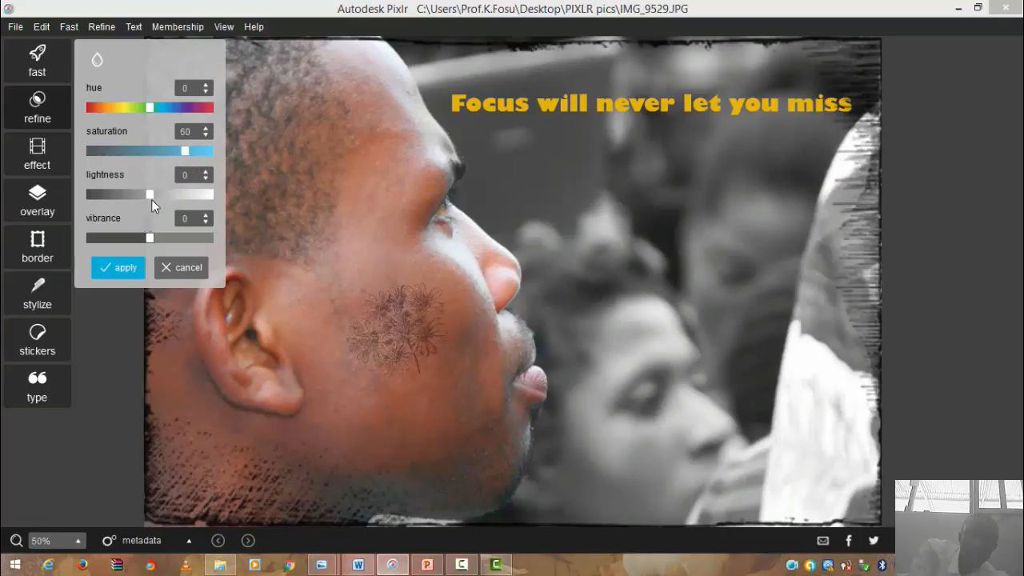
pyautogui.moveTo(151, 199); pyautogui.dragTo(155, 199)
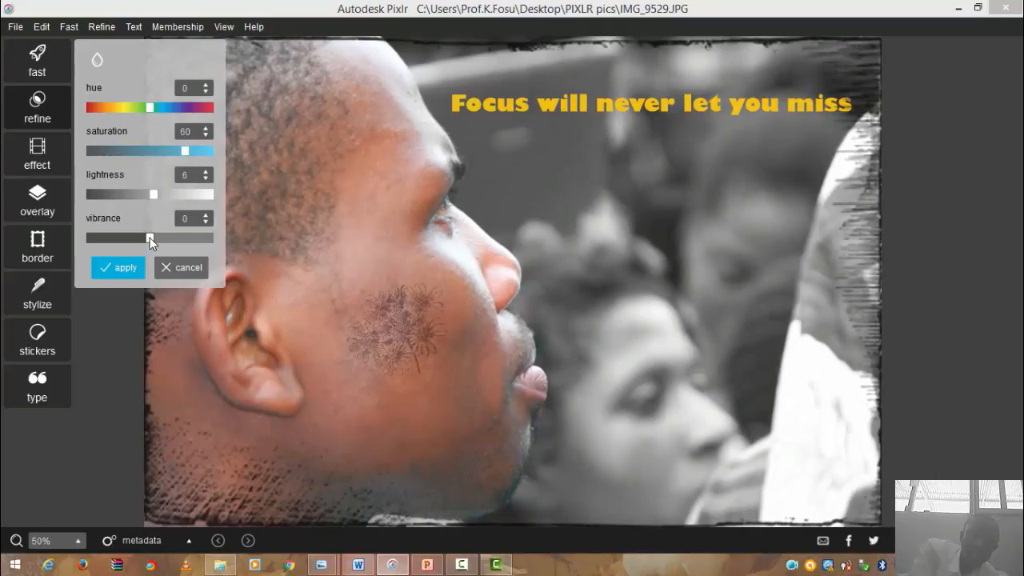
pyautogui.moveTo(149, 238); pyautogui.dragTo(153, 238)
pyautogui.moveTo(148, 108)
pyautogui.mouseDown()
pyautogui.moveTo(128, 108)
pyautogui.moveTo(169, 112)
pyautogui.moveTo(141, 112)
pyautogui.moveTo(155, 115)
pyautogui.mouseUp()
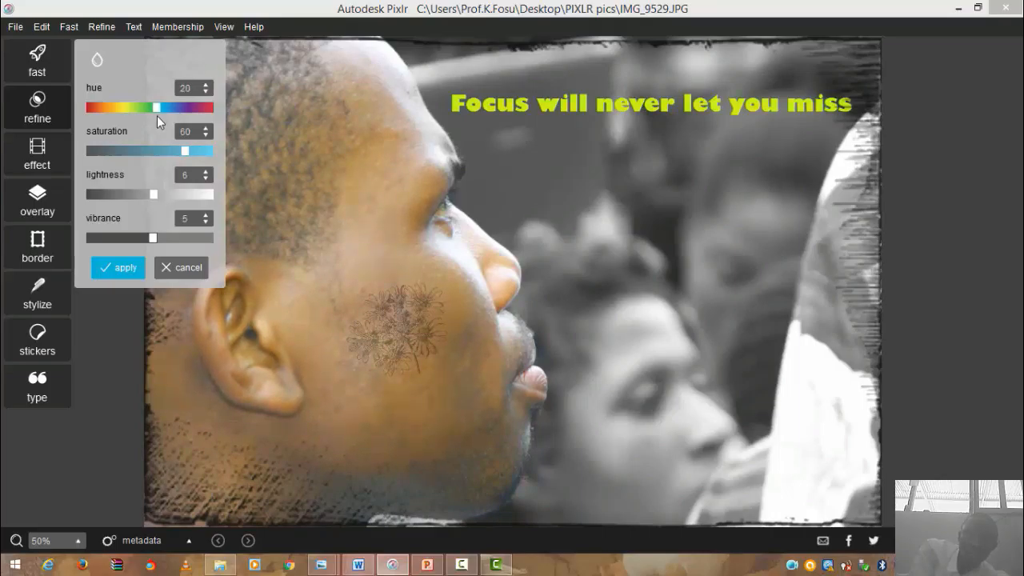
pyautogui.moveTo(157, 115); pyautogui.dragTo(157, 116)
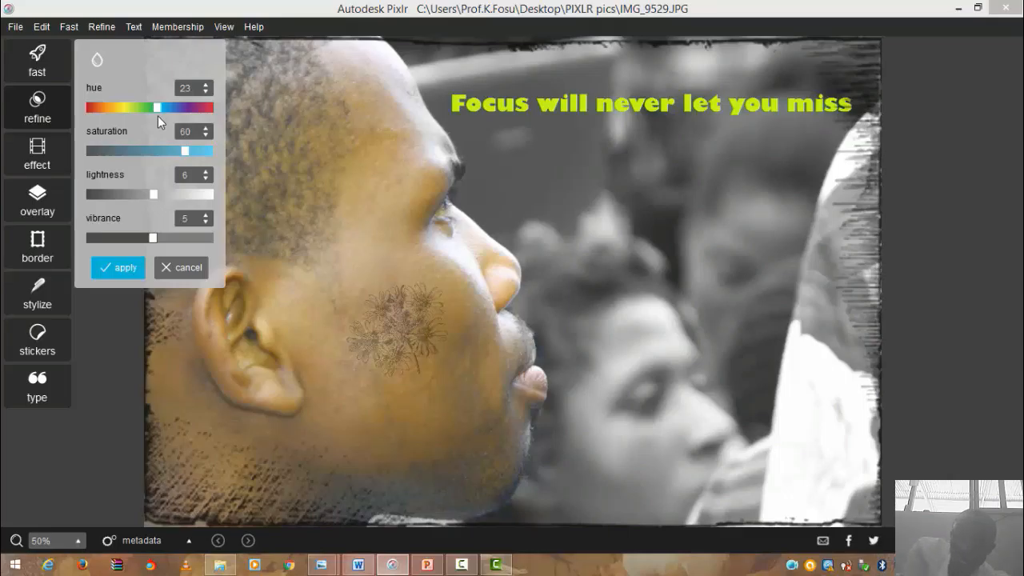
pyautogui.moveTo(158, 116); pyautogui.dragTo(156, 116)
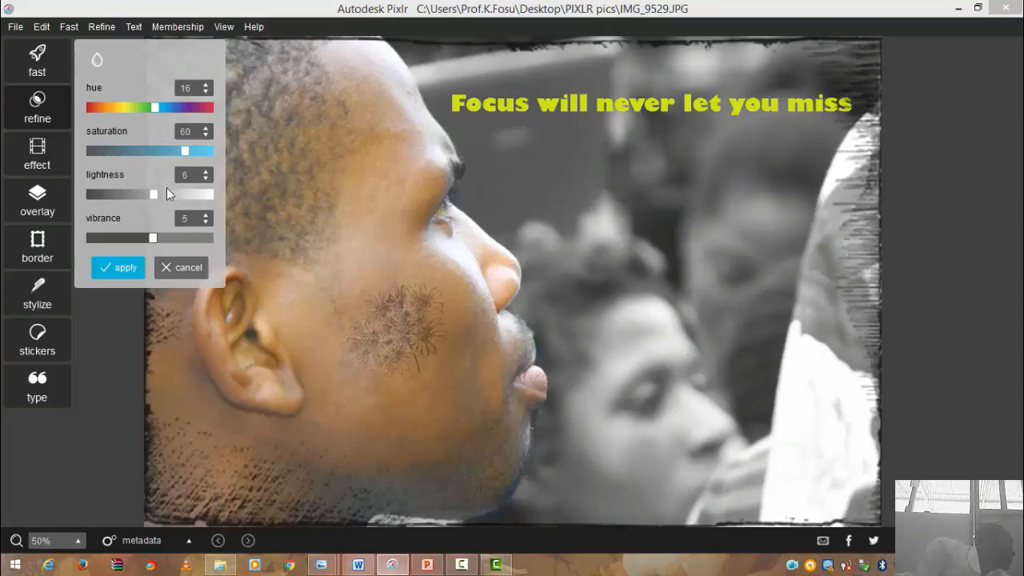
pyautogui.click(126, 268)
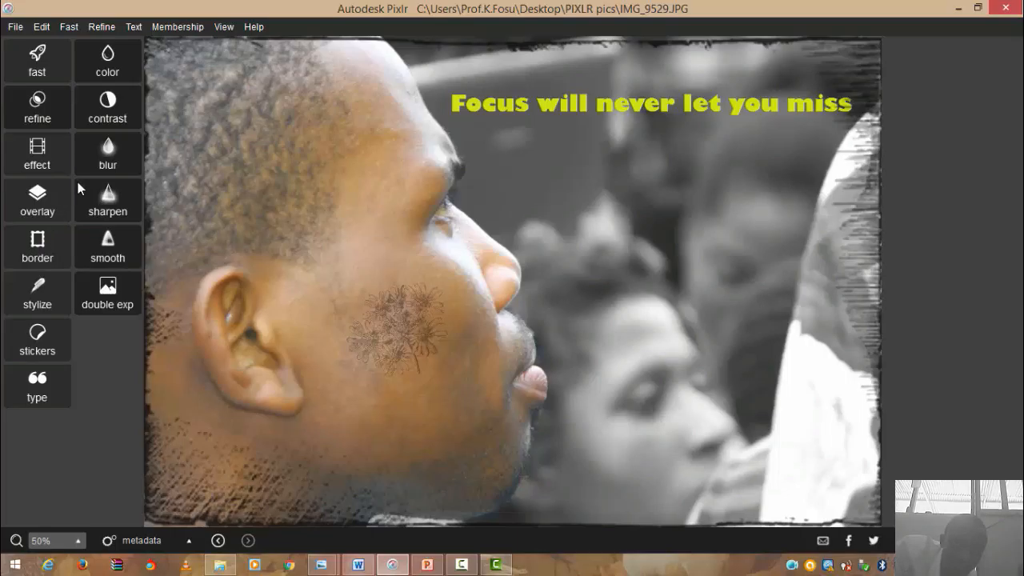
pyautogui.click(109, 141)
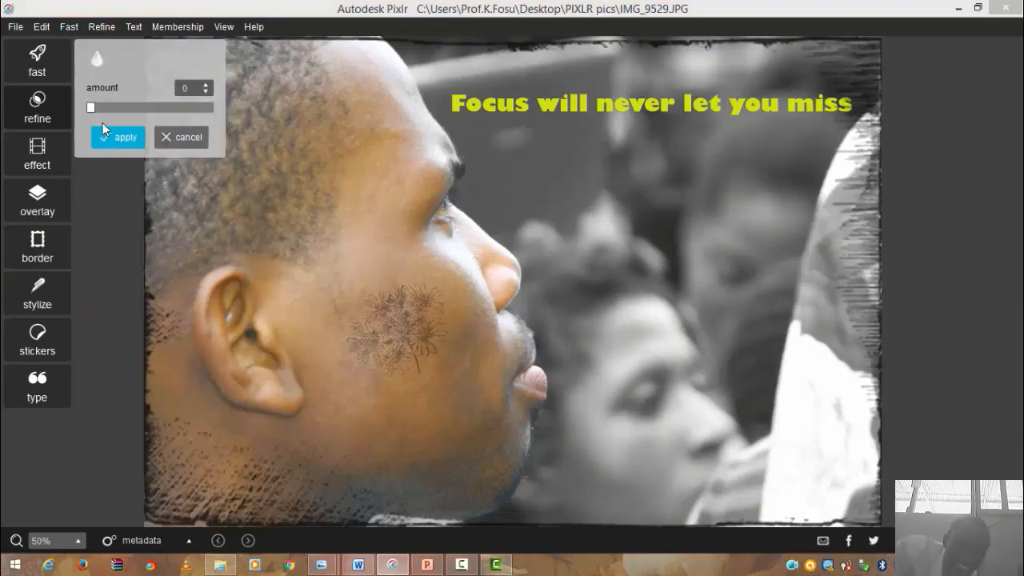
pyautogui.moveTo(88, 107); pyautogui.dragTo(128, 114)
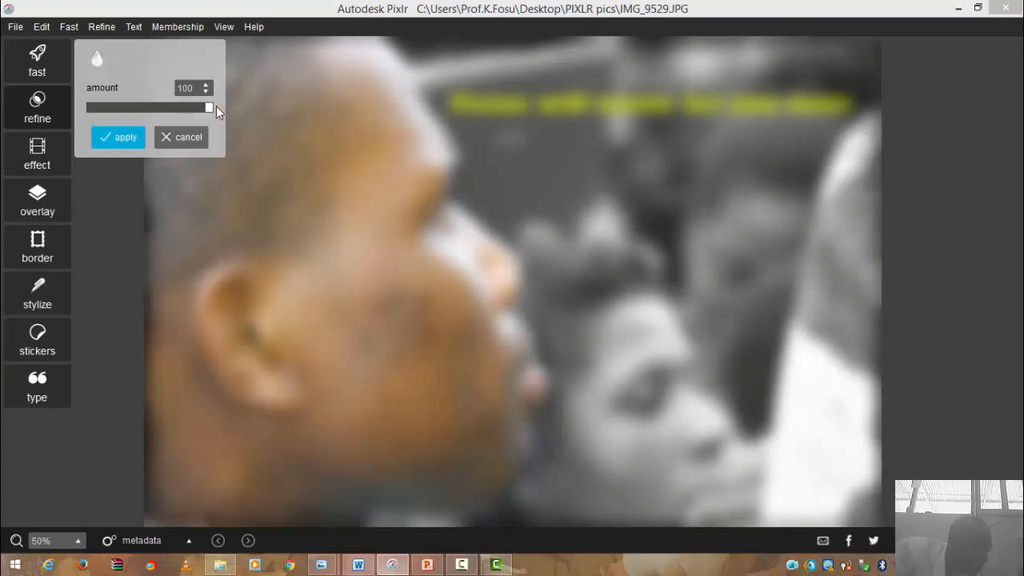
pyautogui.moveTo(207, 111); pyautogui.dragTo(80, 107)
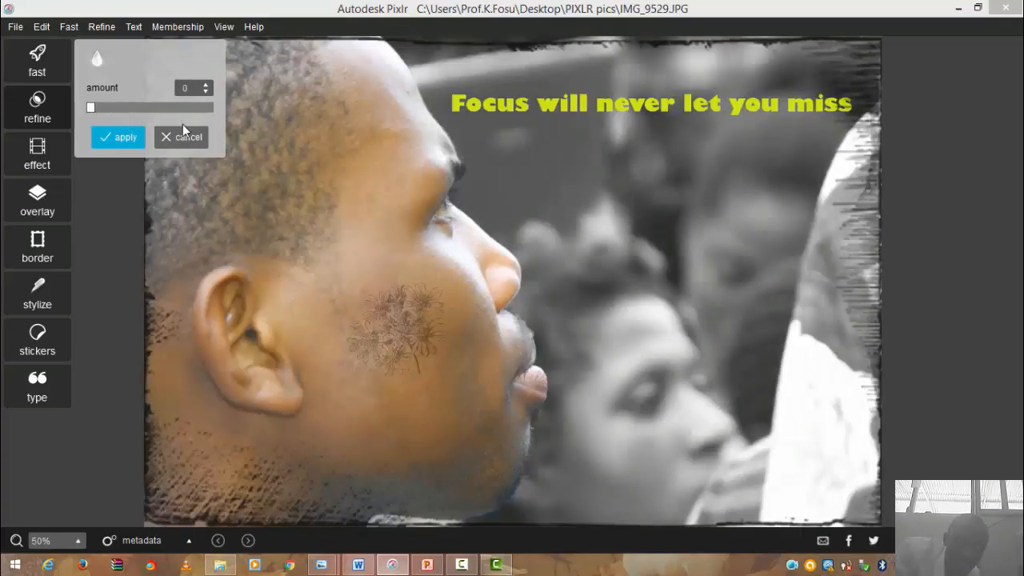
pyautogui.click(182, 136)
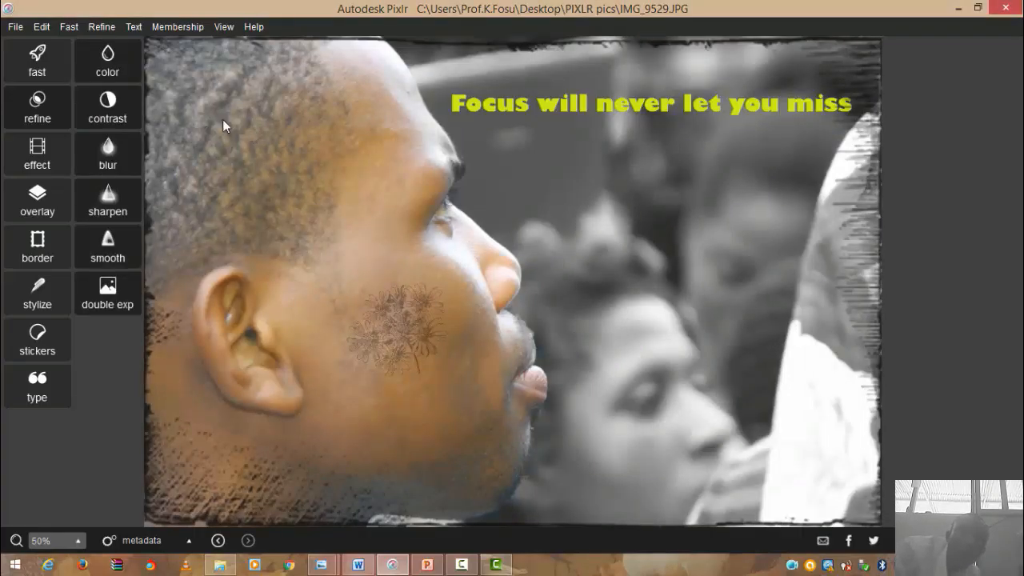
# - Save the image as 'good' in JPEG format in the PIXLR pics folder, accepting the JPG options
pyautogui.click(18, 30)
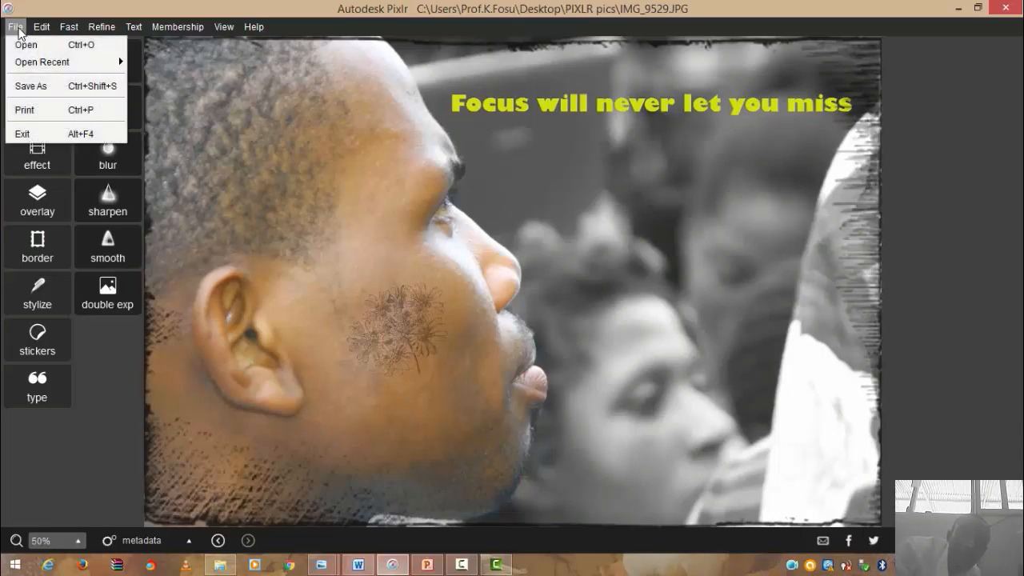
pyautogui.click(30, 88)
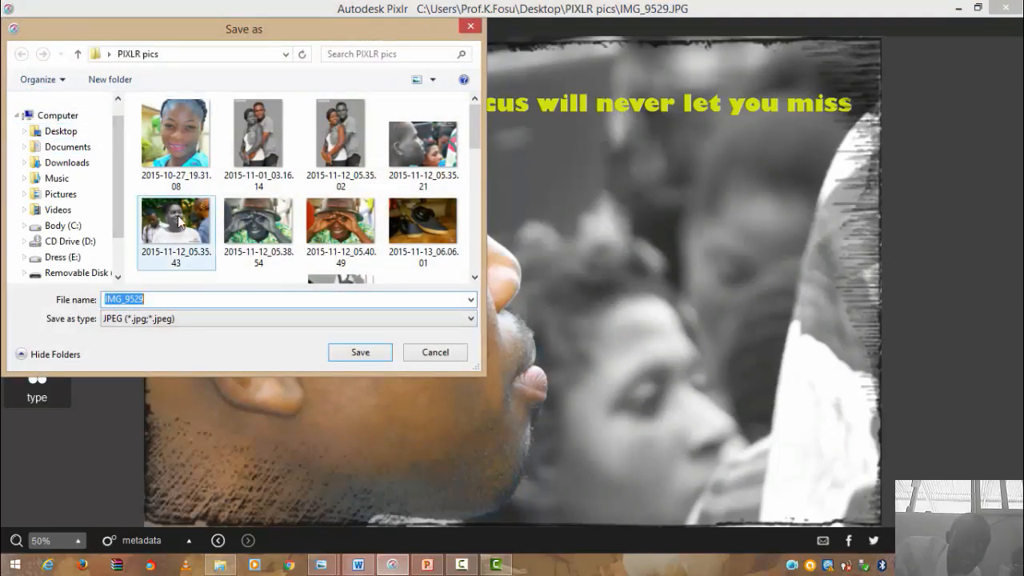
pyautogui.click(195, 300)
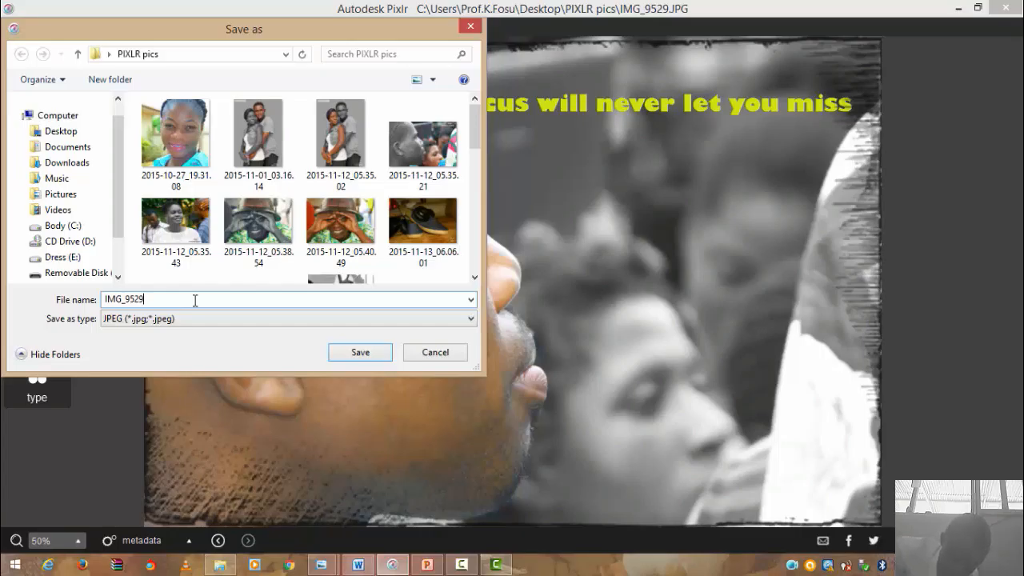
pyautogui.write('g')
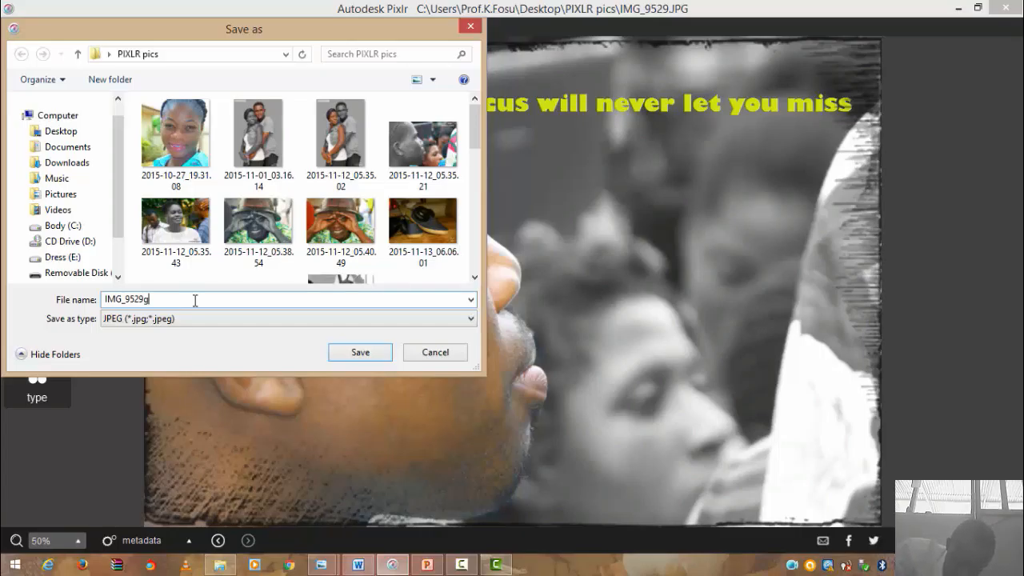
pyautogui.write('ood')
pyautogui.press('BackSpace')
pyautogui.press('BackSpace')
pyautogui.press('BackSpace')
pyautogui.press('BackSpace')
pyautogui.press('BackSpace')
pyautogui.press('BackSpace')
pyautogui.press('BackSpace')
pyautogui.press('BackSpace')
pyautogui.press('BackSpace')
pyautogui.press('BackSpace')
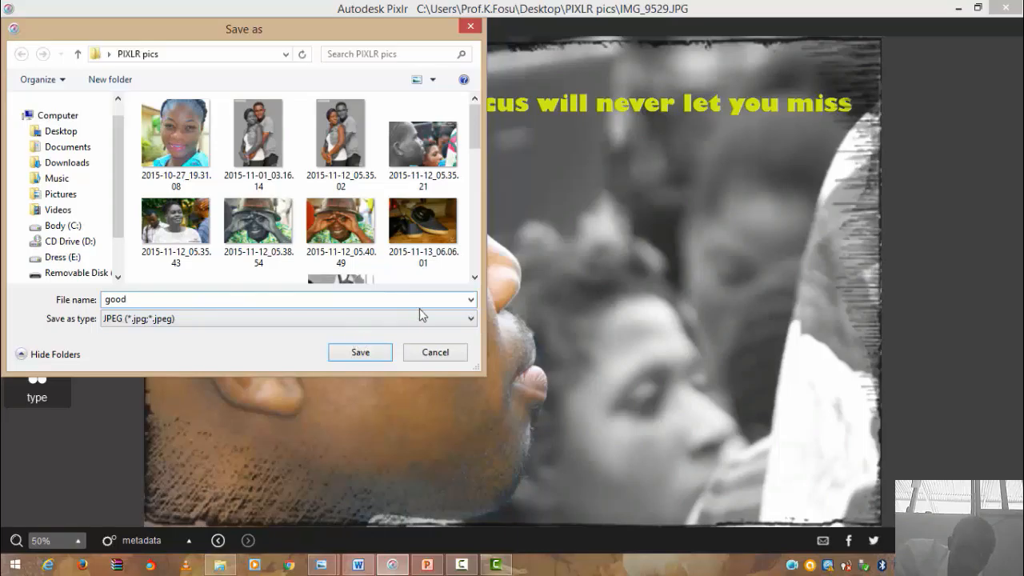
pyautogui.click(470, 319)
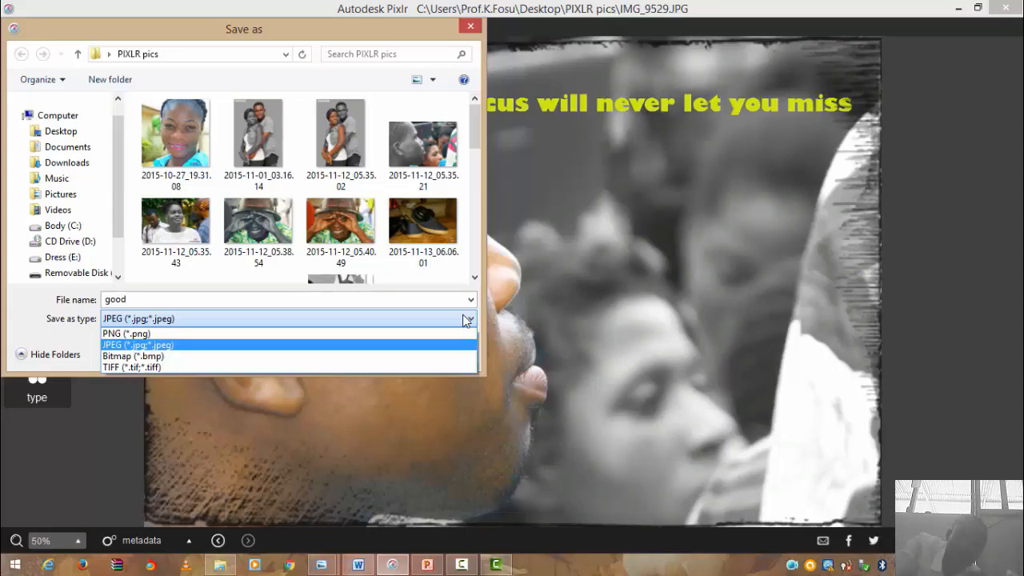
pyautogui.click(416, 347)
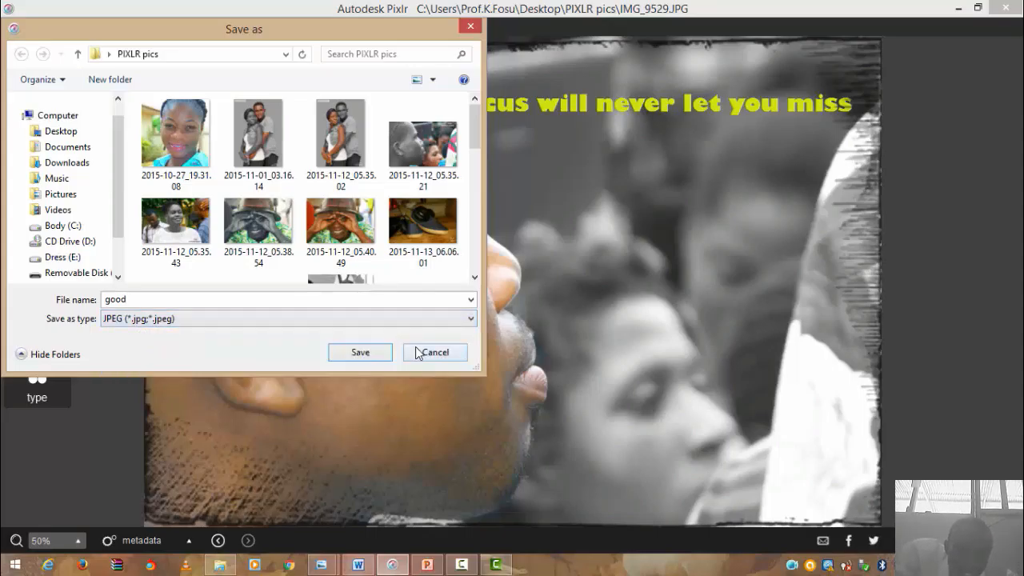
pyautogui.click(381, 349)
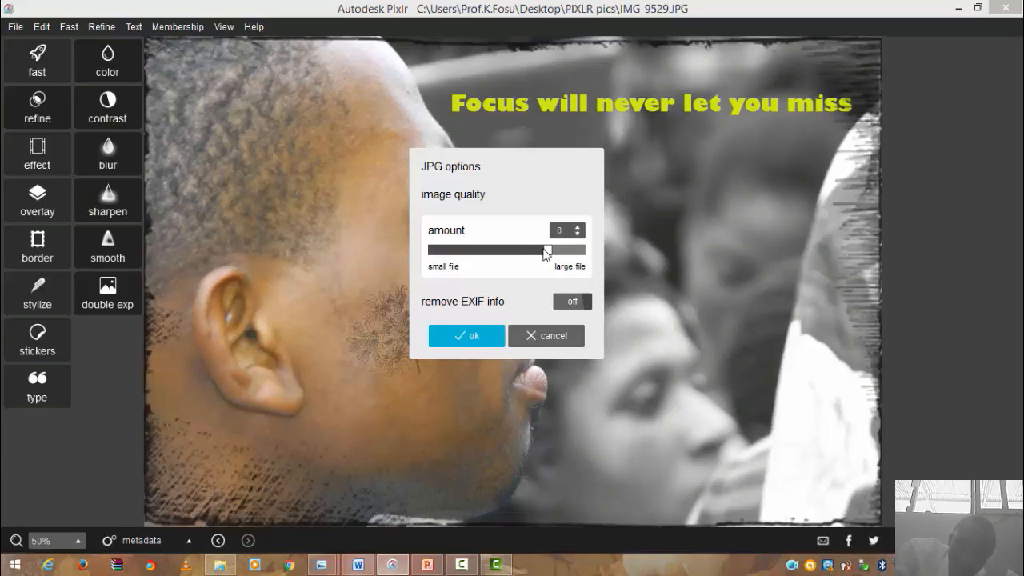
pyautogui.click(485, 335)
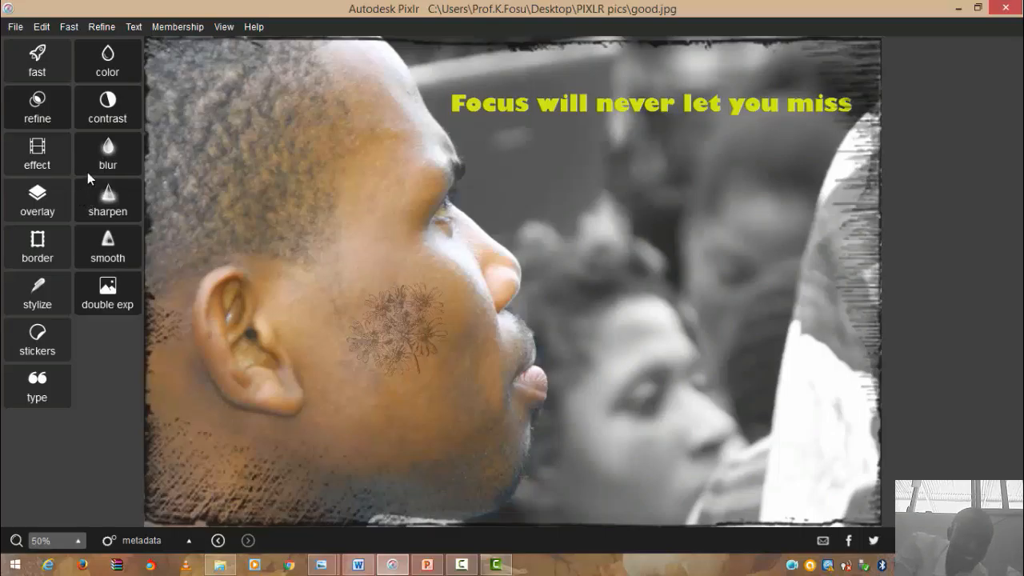
# - Apply a full-strength blur to the entire picture
pyautogui.click(111, 160)
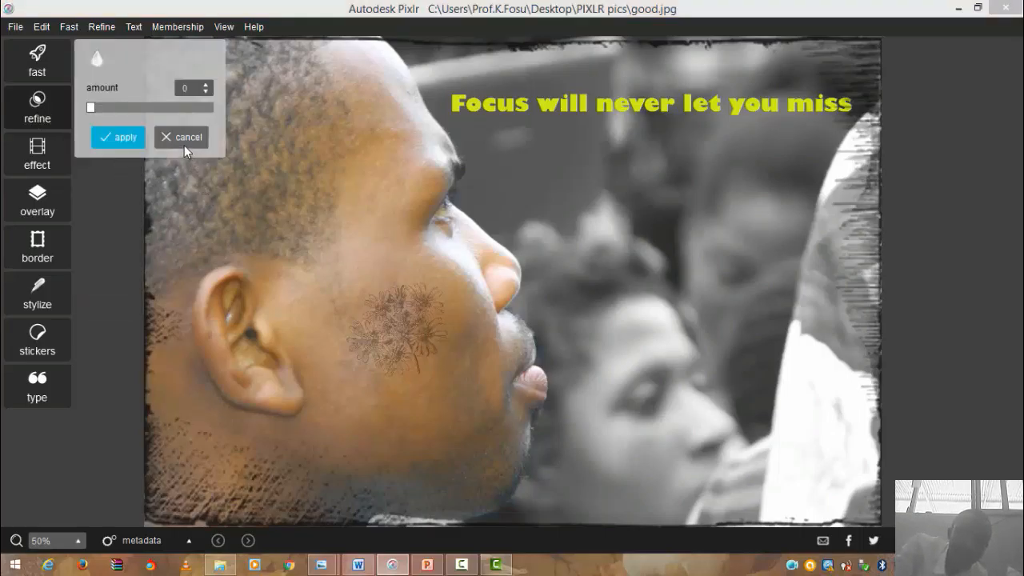
pyautogui.moveTo(90, 108); pyautogui.dragTo(146, 121)
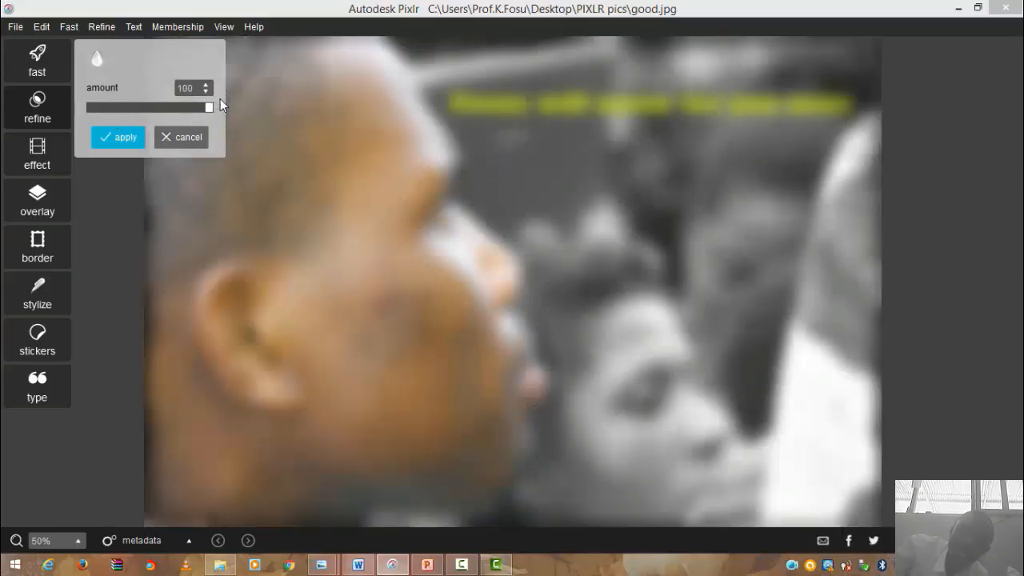
pyautogui.click(118, 138)
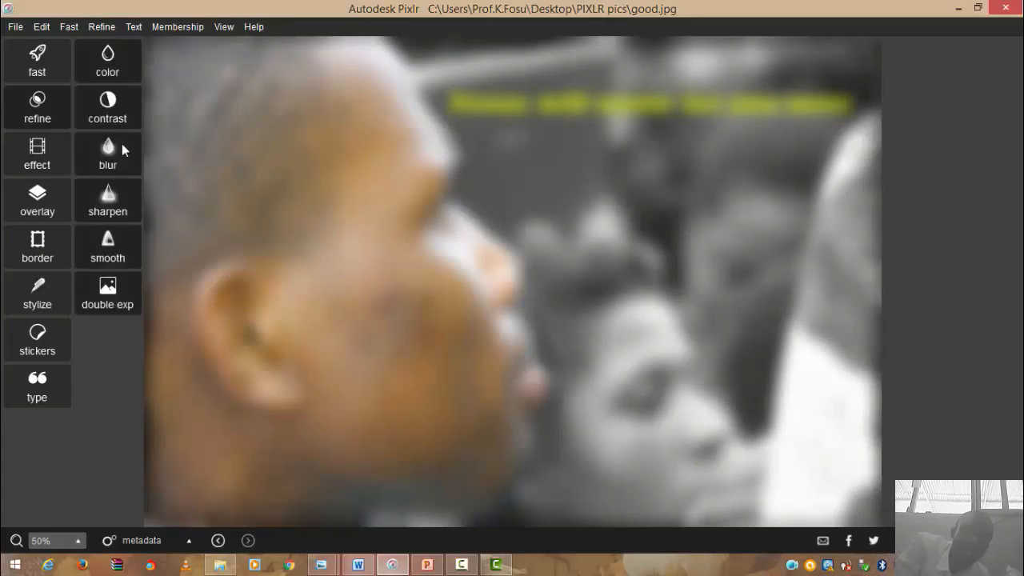
pyautogui.click(108, 292)
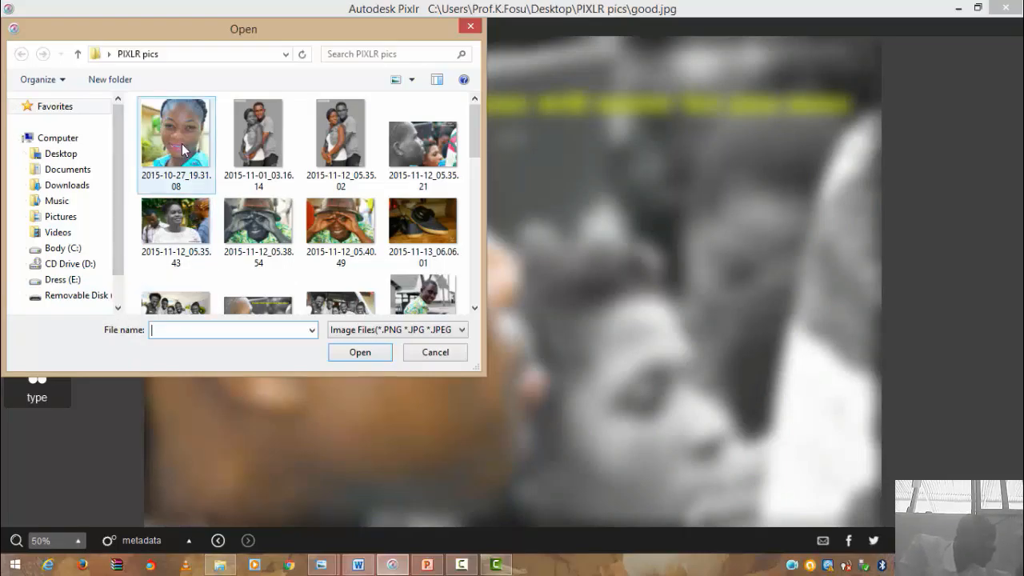
# - Load the 2015-11-12_05.38.54 hard-hat photo as a double-exposure overlay
pyautogui.doubleClick(254, 229)
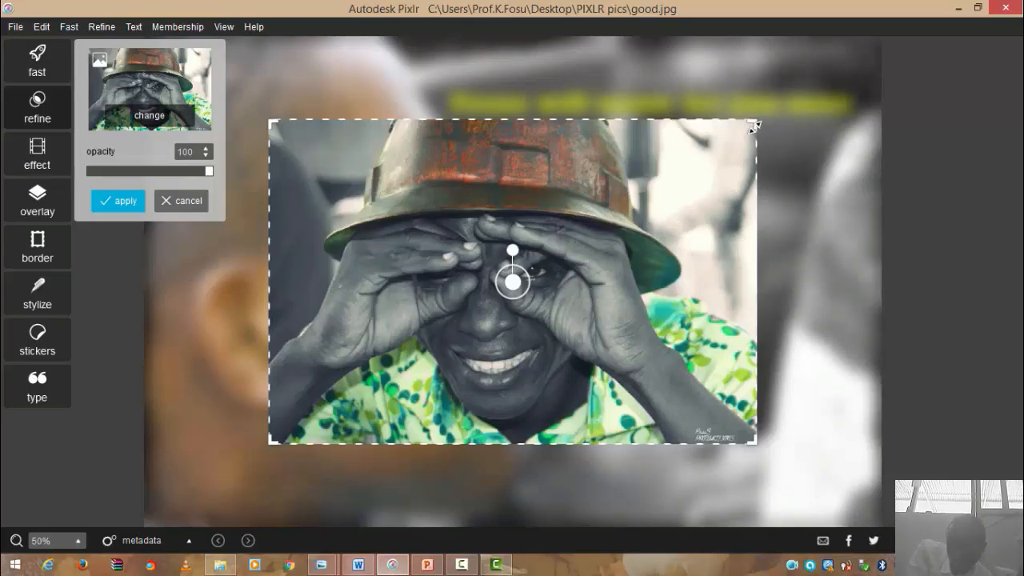
# - Shrink the hard-hat overlay into the top right, fade it to about 57 opacity, and apply
pyautogui.moveTo(754, 126); pyautogui.dragTo(640, 196)
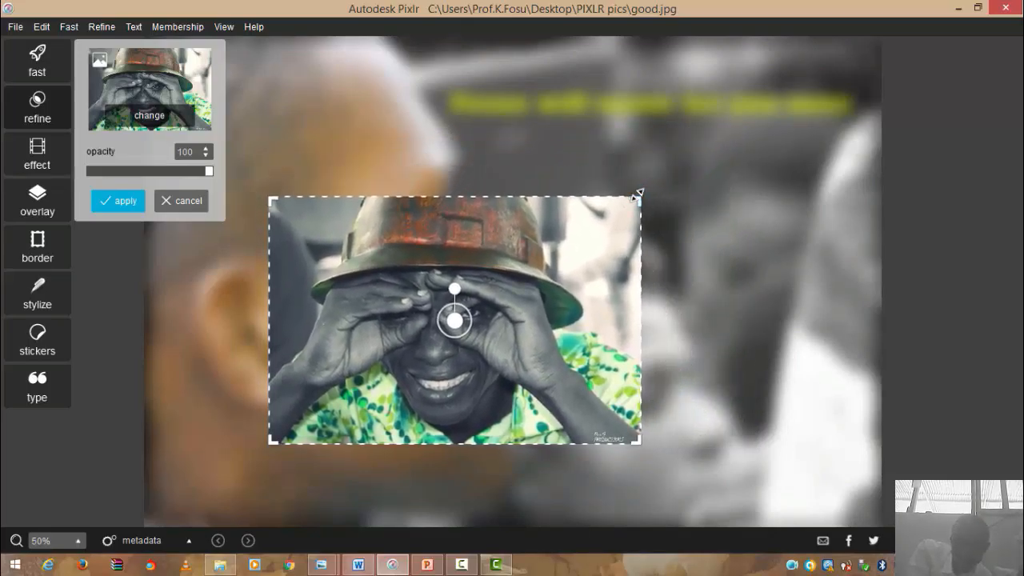
pyautogui.moveTo(452, 320); pyautogui.dragTo(373, 171)
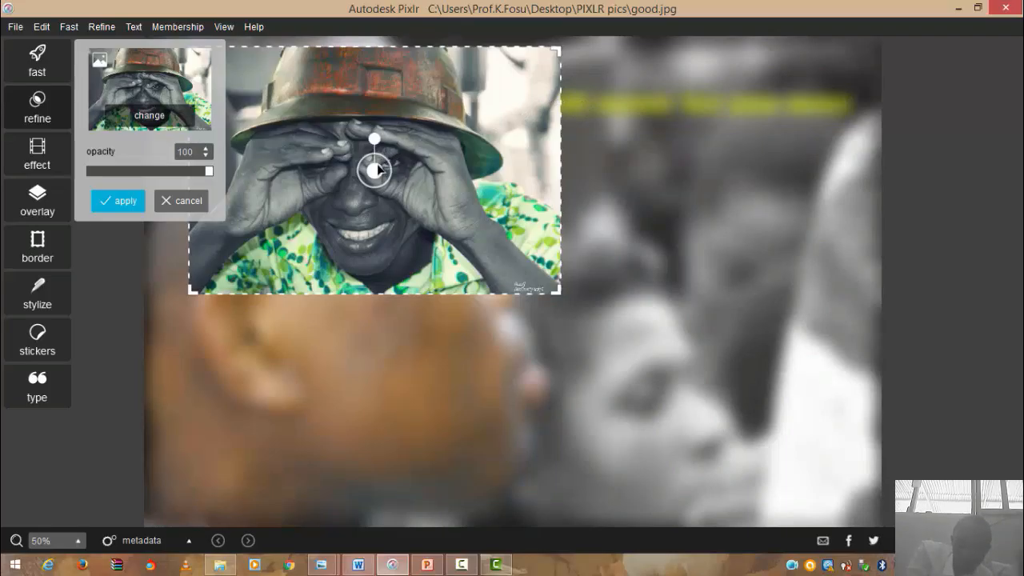
pyautogui.moveTo(379, 169); pyautogui.dragTo(687, 166)
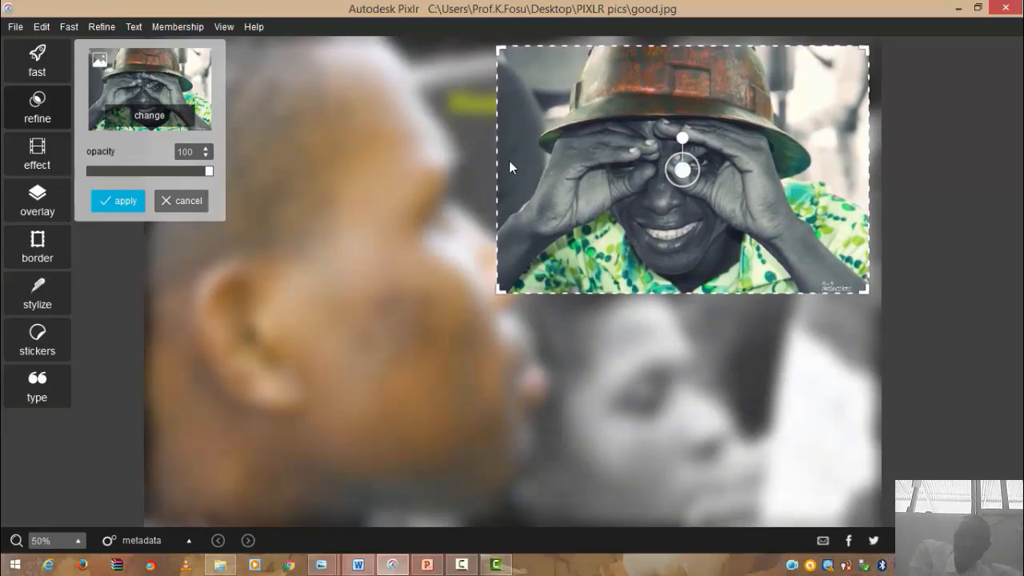
pyautogui.moveTo(500, 160); pyautogui.dragTo(521, 160)
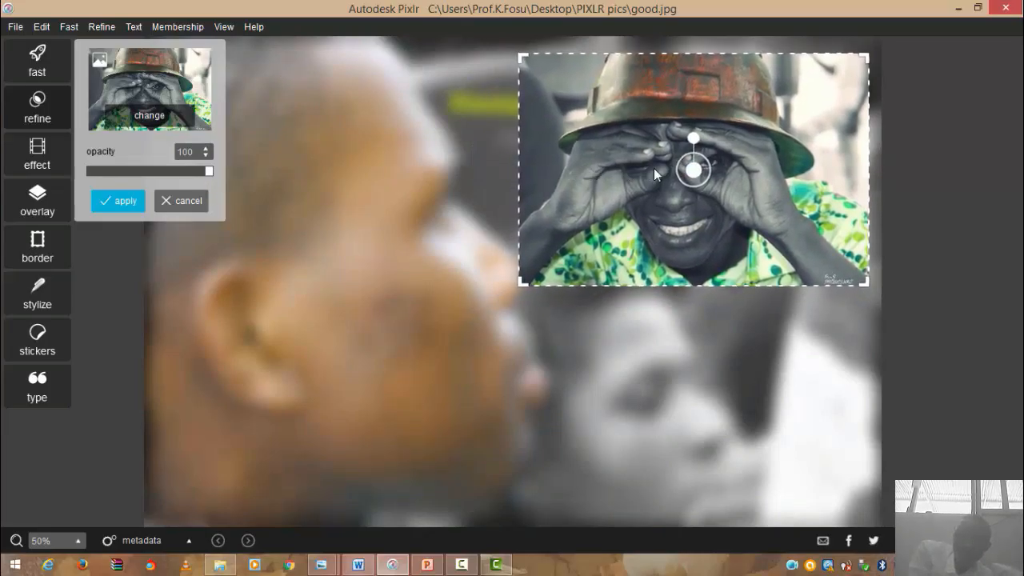
pyautogui.moveTo(695, 167); pyautogui.dragTo(697, 160)
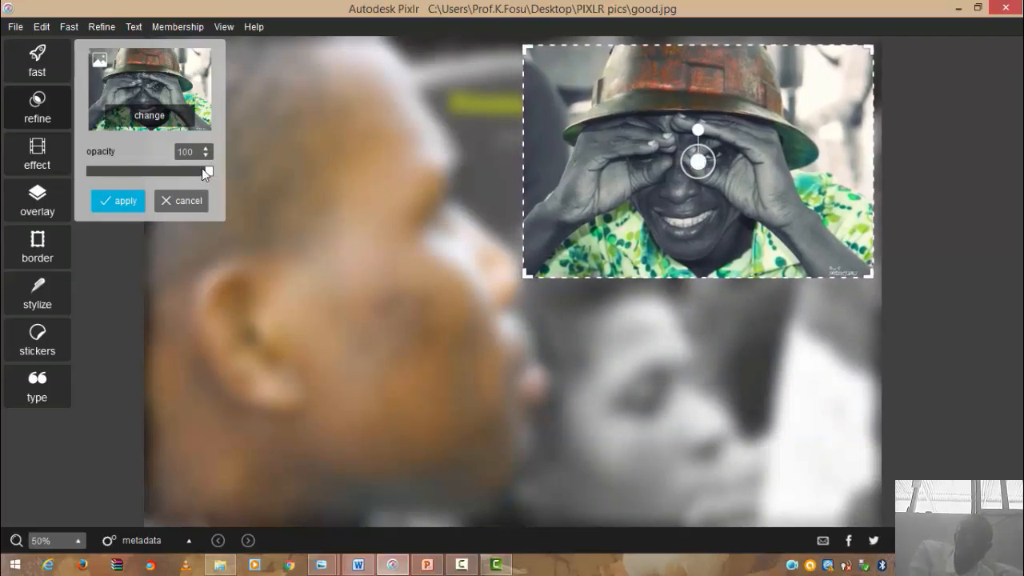
pyautogui.moveTo(206, 169); pyautogui.dragTo(152, 173)
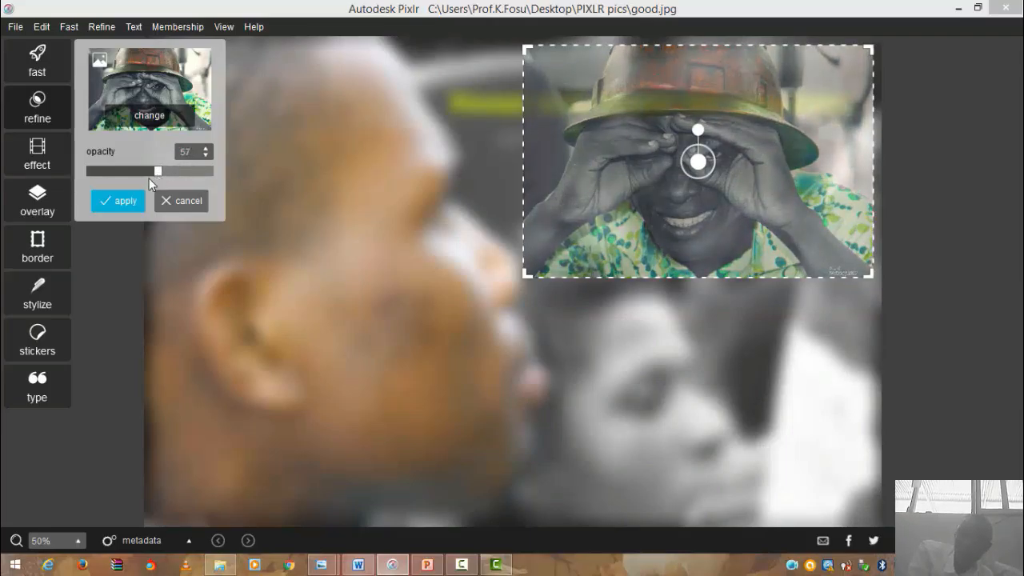
pyautogui.click(128, 201)
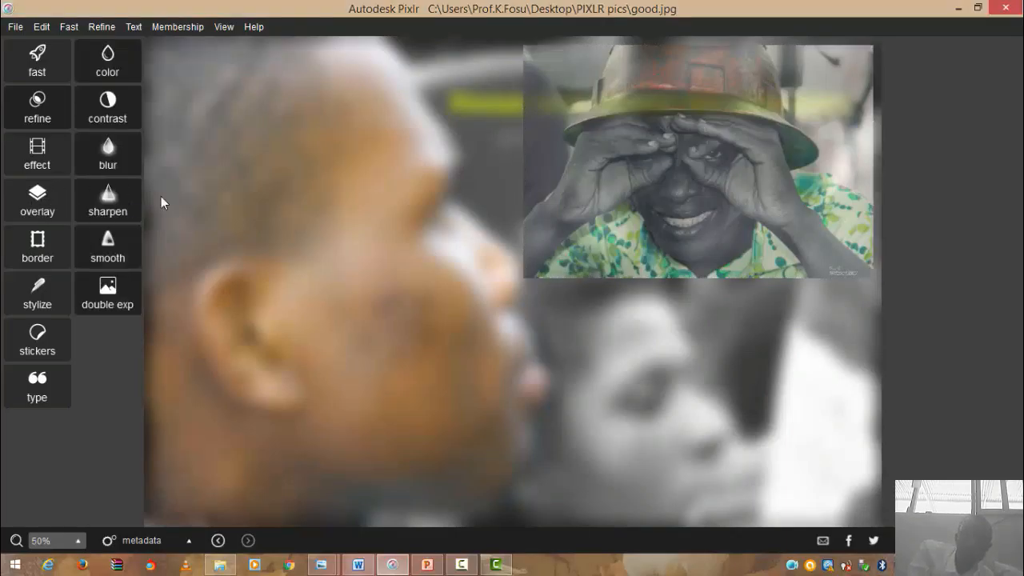
# - Load IMG_20160428_152809.JPG as a second double-exposure overlay
pyautogui.click(111, 295)
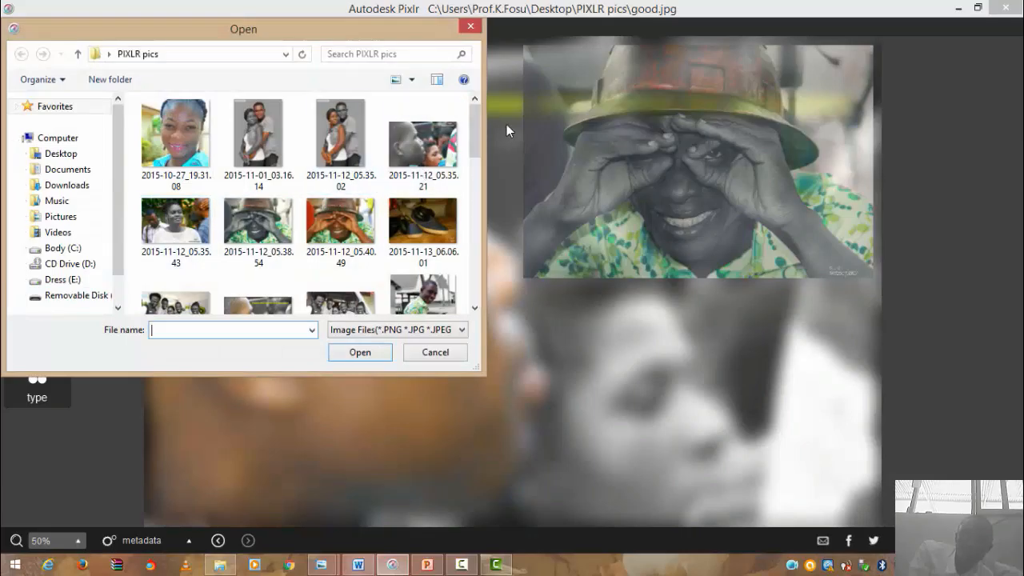
pyautogui.moveTo(475, 135); pyautogui.dragTo(486, 218)
pyautogui.click(371, 205)
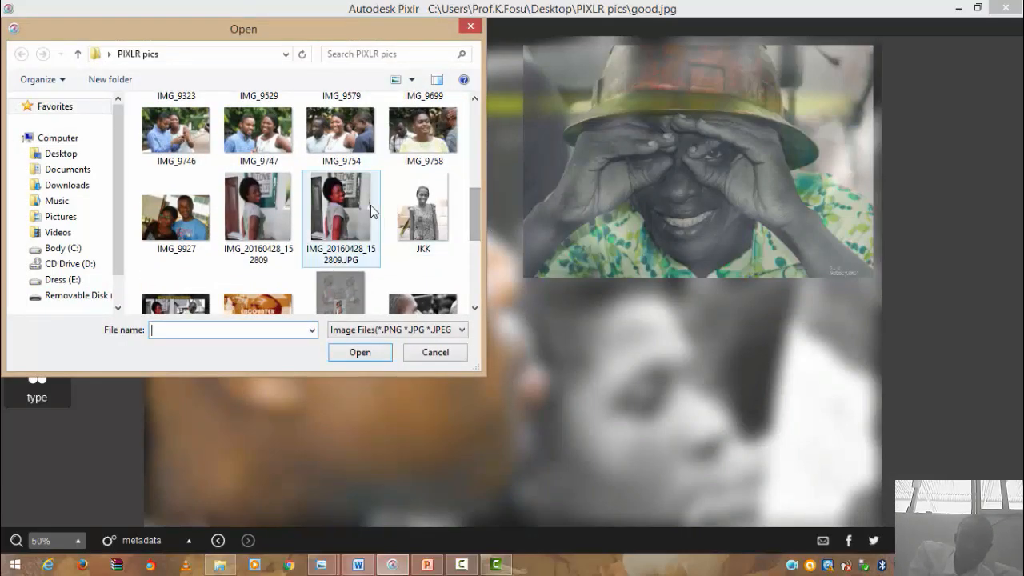
pyautogui.doubleClick(370, 205)
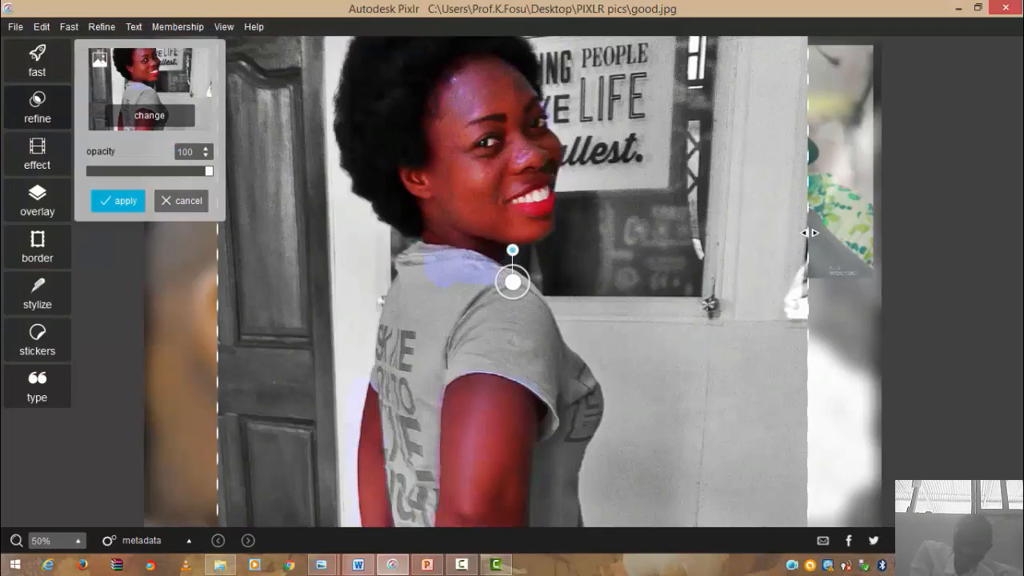
# - Resize the woman's photo into the lower left, fade it to about 51 opacity, and apply
pyautogui.moveTo(810, 233); pyautogui.dragTo(549, 164)
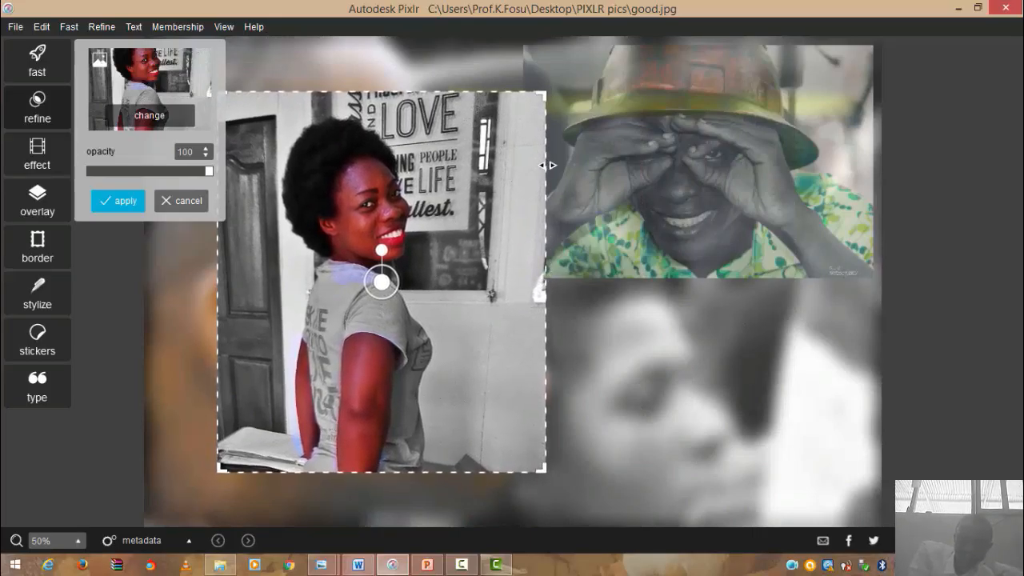
pyautogui.moveTo(545, 93); pyautogui.dragTo(519, 120)
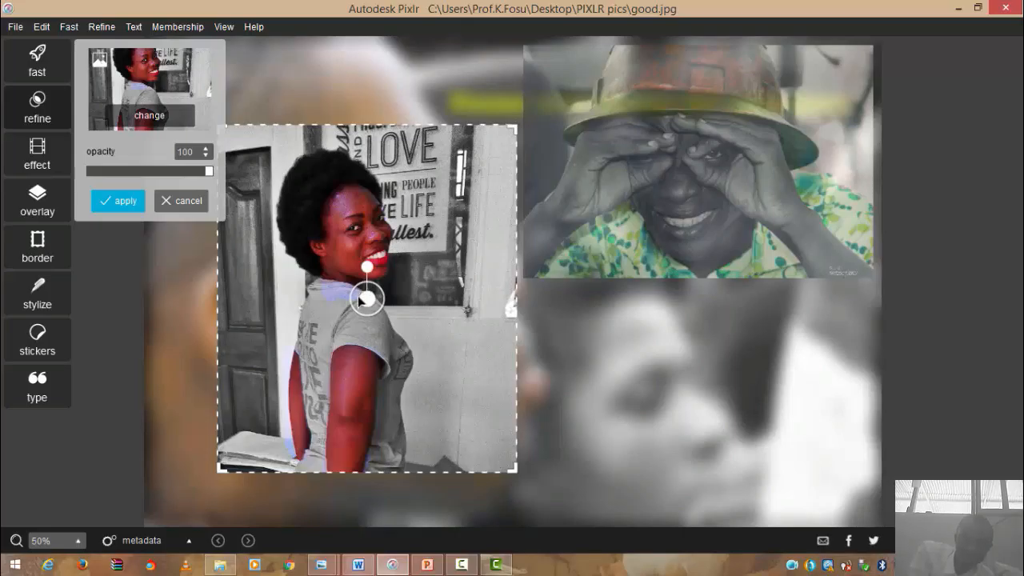
pyautogui.moveTo(366, 301); pyautogui.dragTo(302, 355)
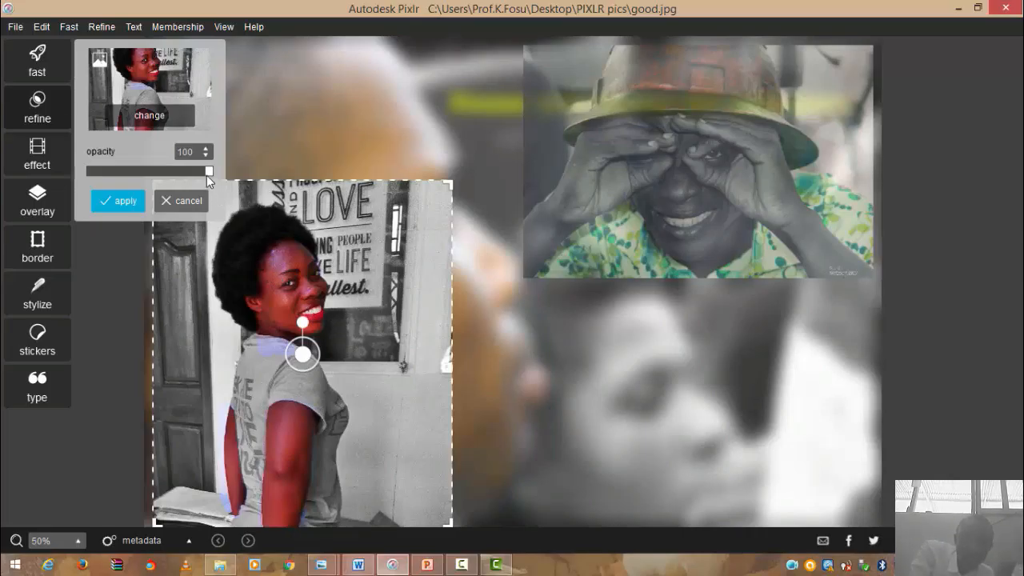
pyautogui.moveTo(209, 171); pyautogui.dragTo(155, 190)
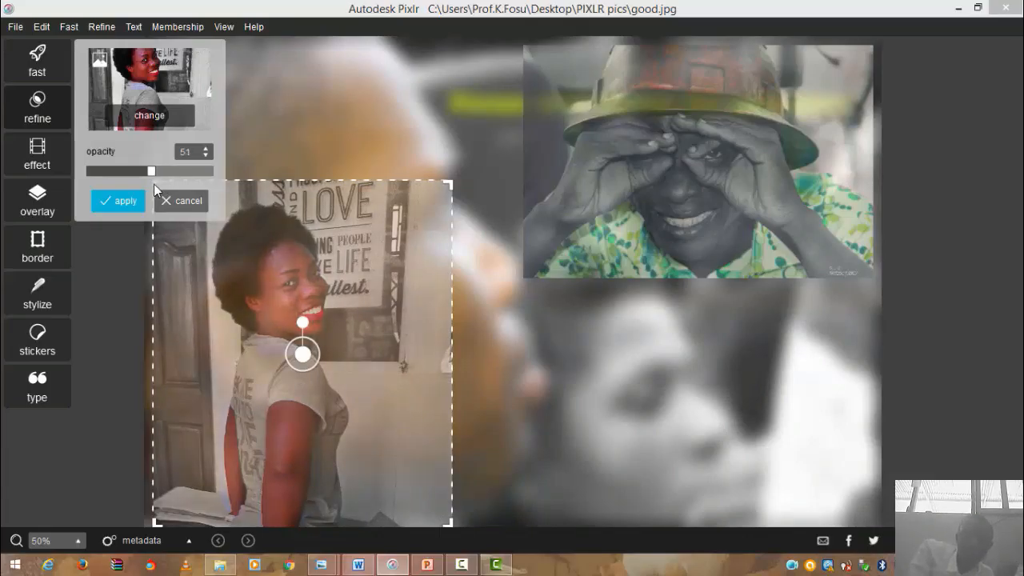
pyautogui.click(125, 201)
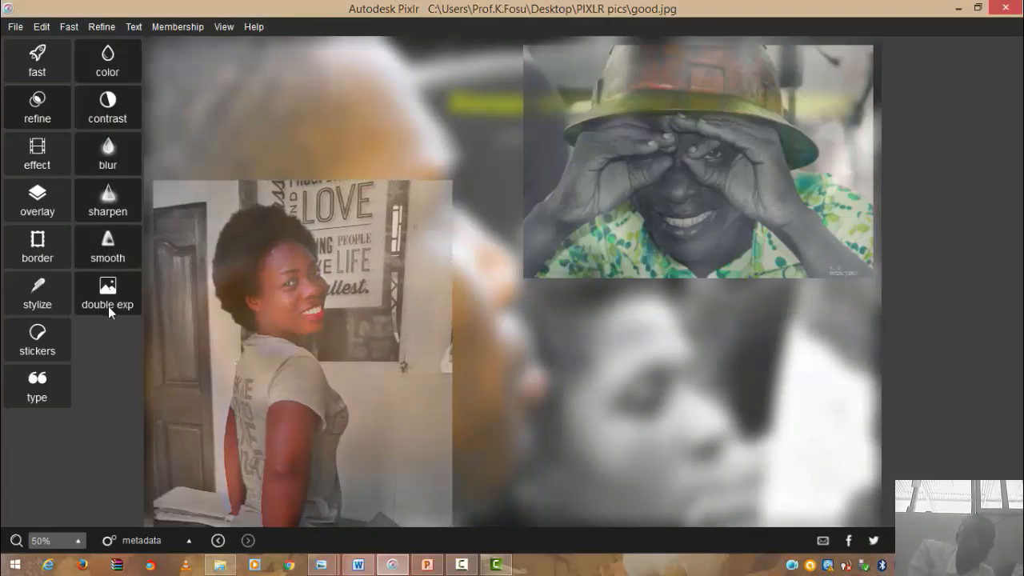
# - Load the short-haired woman's photo as a third double-exposure overlay
pyautogui.click(111, 305)
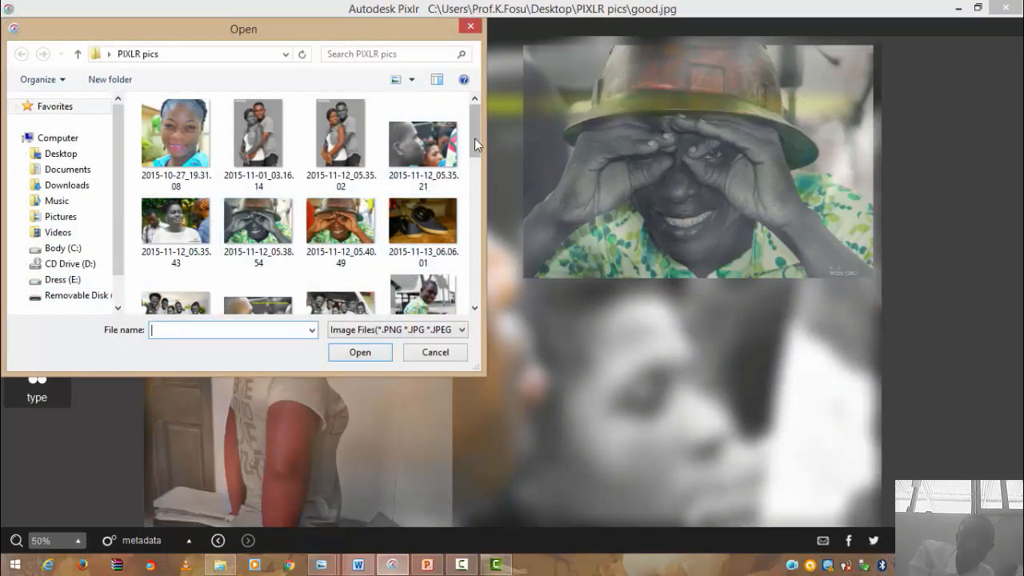
pyautogui.moveTo(475, 138); pyautogui.dragTo(478, 168)
pyautogui.doubleClick(166, 284)
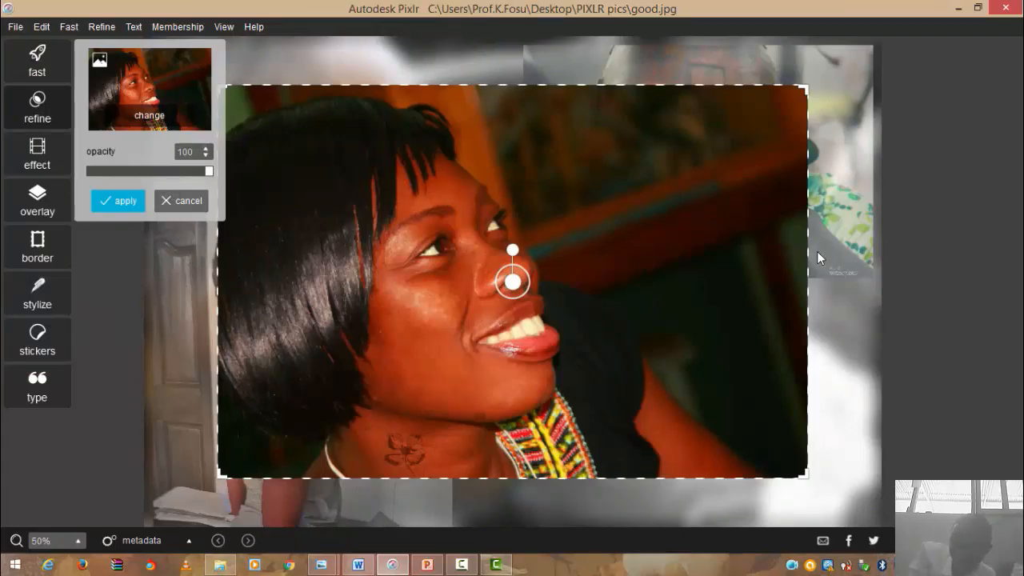
# - Place and enlarge the close-up at lower right, fade it to about 38 opacity, and apply
pyautogui.moveTo(806, 253); pyautogui.dragTo(578, 261)
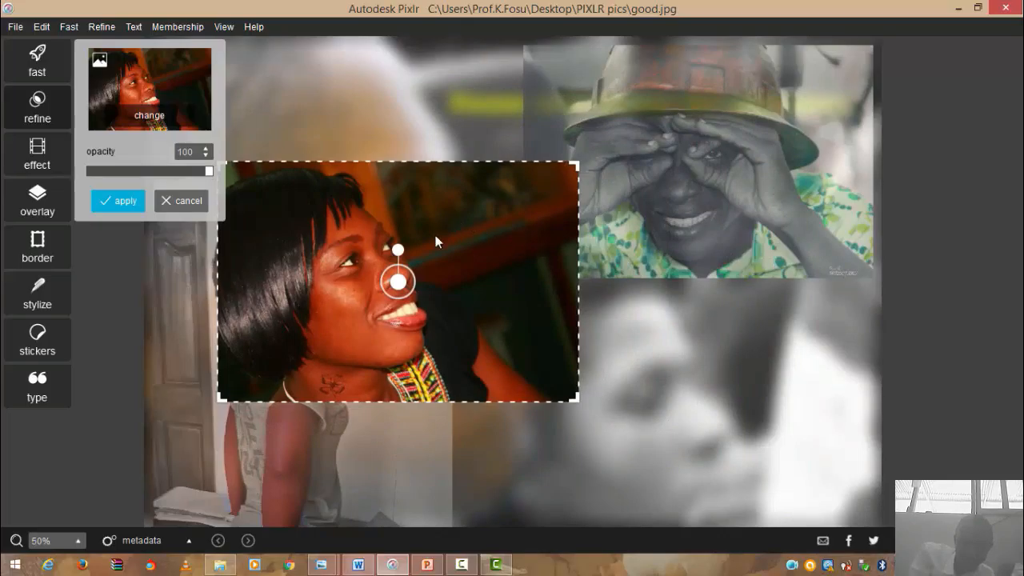
pyautogui.moveTo(403, 280); pyautogui.dragTo(373, 157)
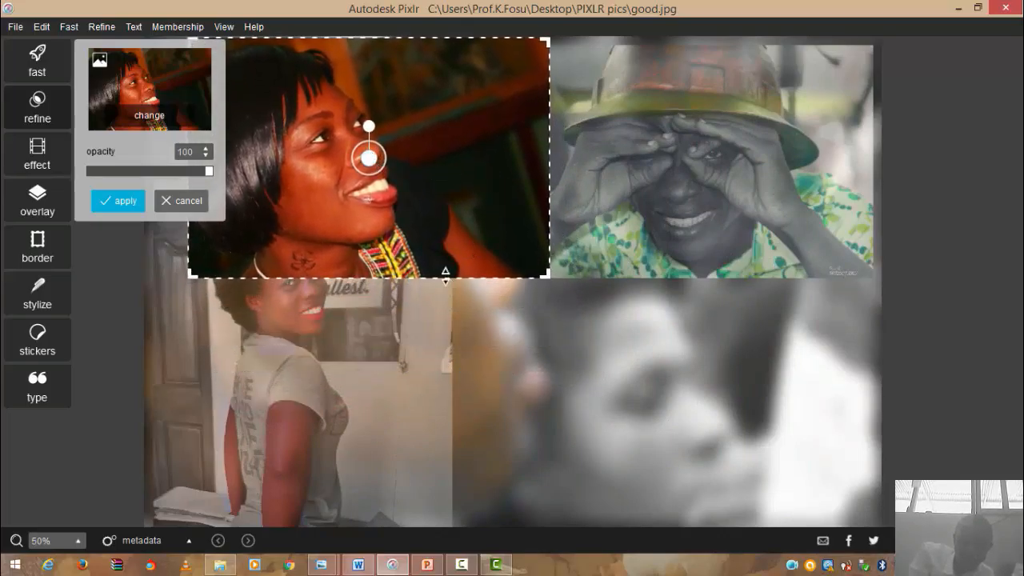
pyautogui.moveTo(448, 277); pyautogui.dragTo(379, 168)
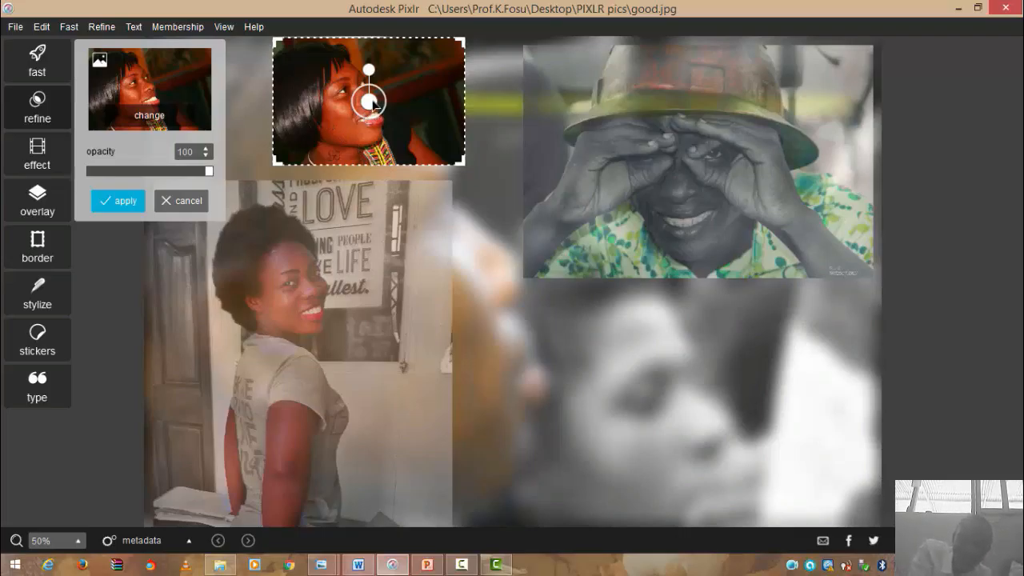
pyautogui.moveTo(370, 102); pyautogui.dragTo(628, 408)
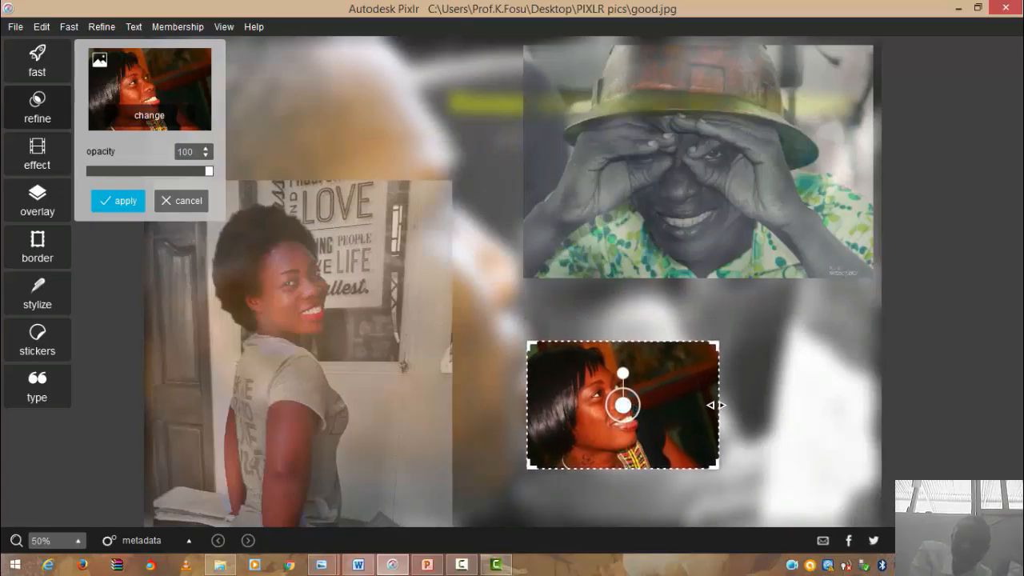
pyautogui.moveTo(721, 409); pyautogui.dragTo(817, 421)
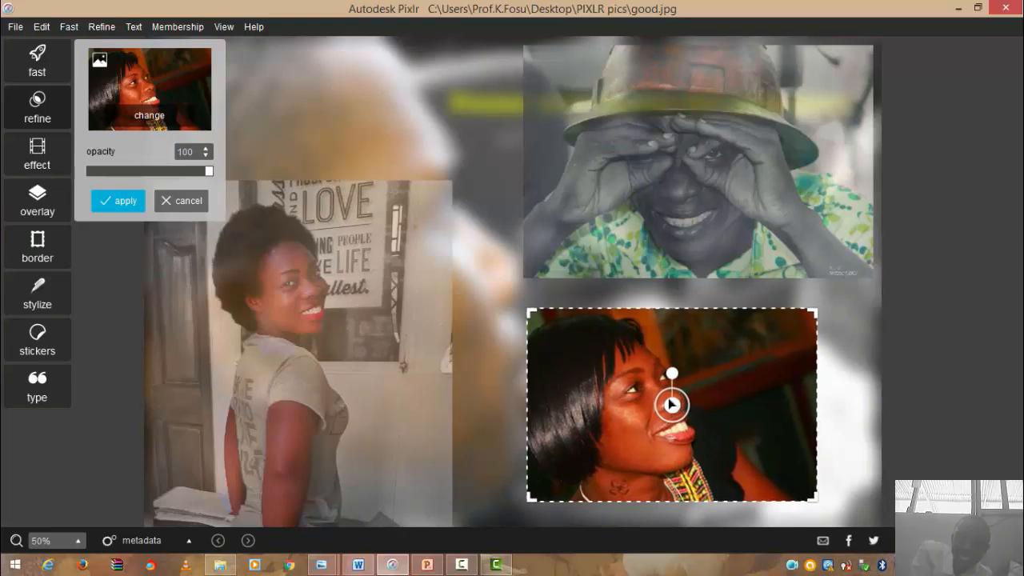
pyautogui.moveTo(671, 405); pyautogui.dragTo(650, 406)
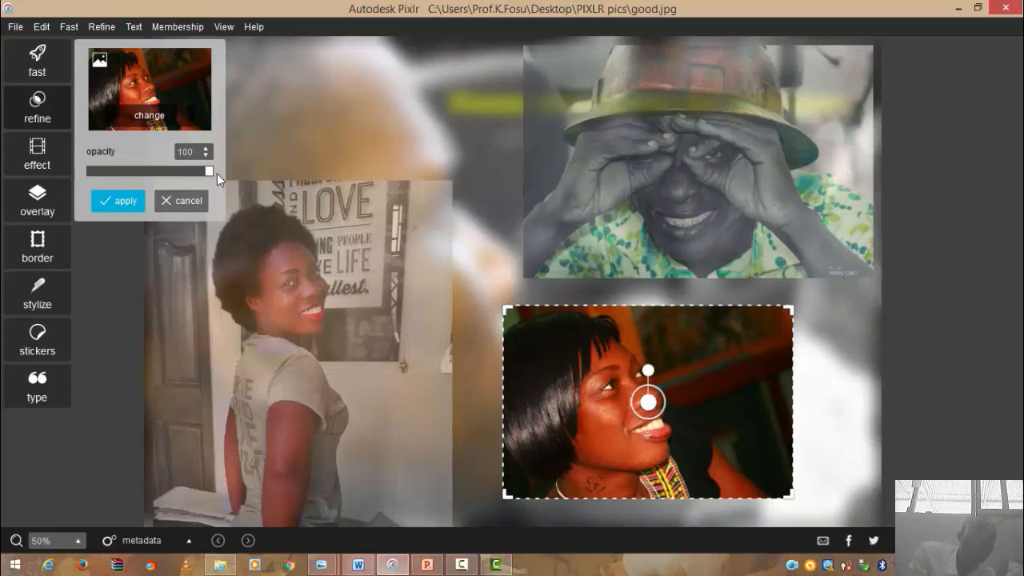
pyautogui.moveTo(208, 172); pyautogui.dragTo(134, 182)
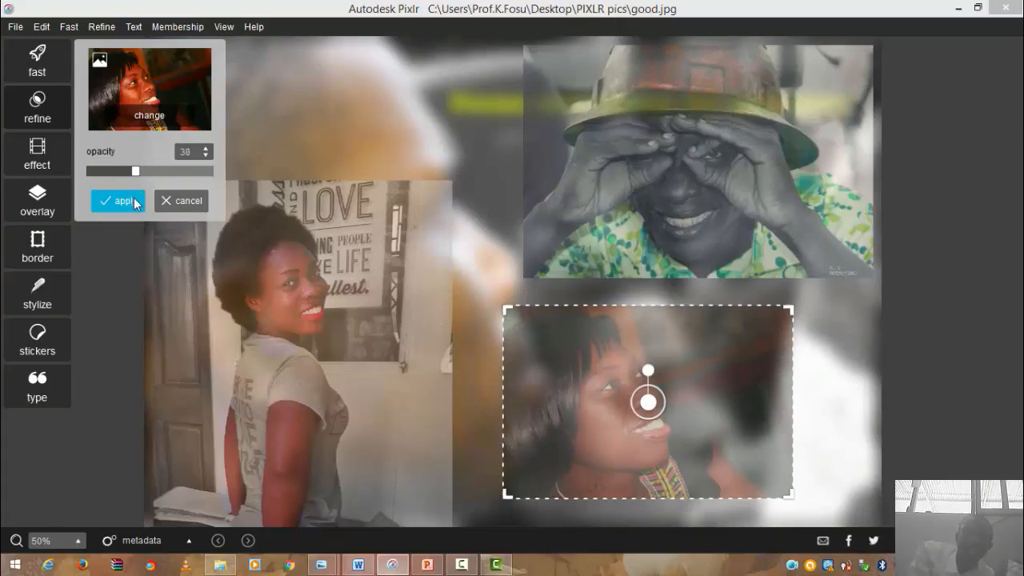
pyautogui.click(134, 200)
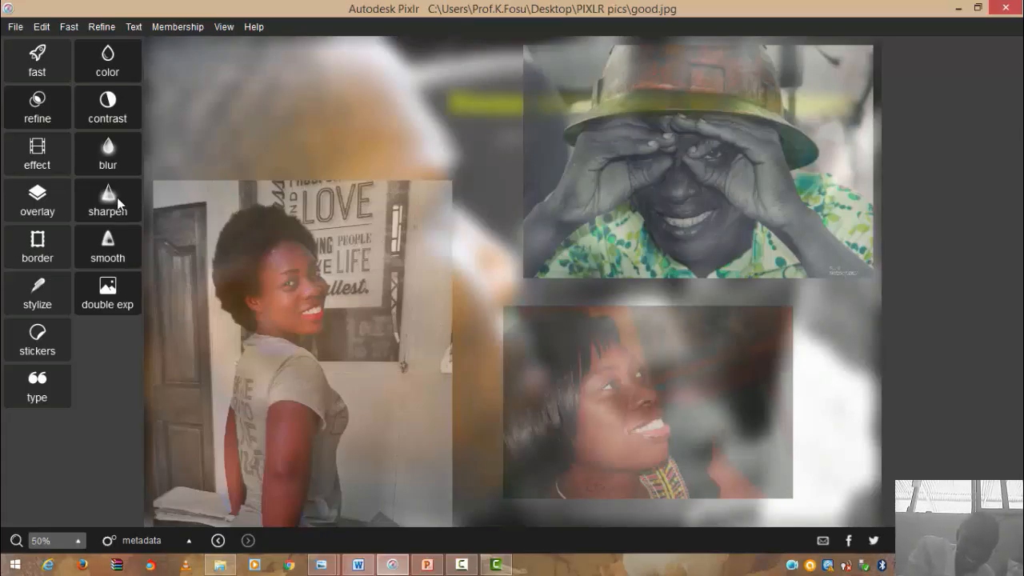
# - Load IMG_0963 as a fourth double-exposure overlay
pyautogui.click(124, 301)
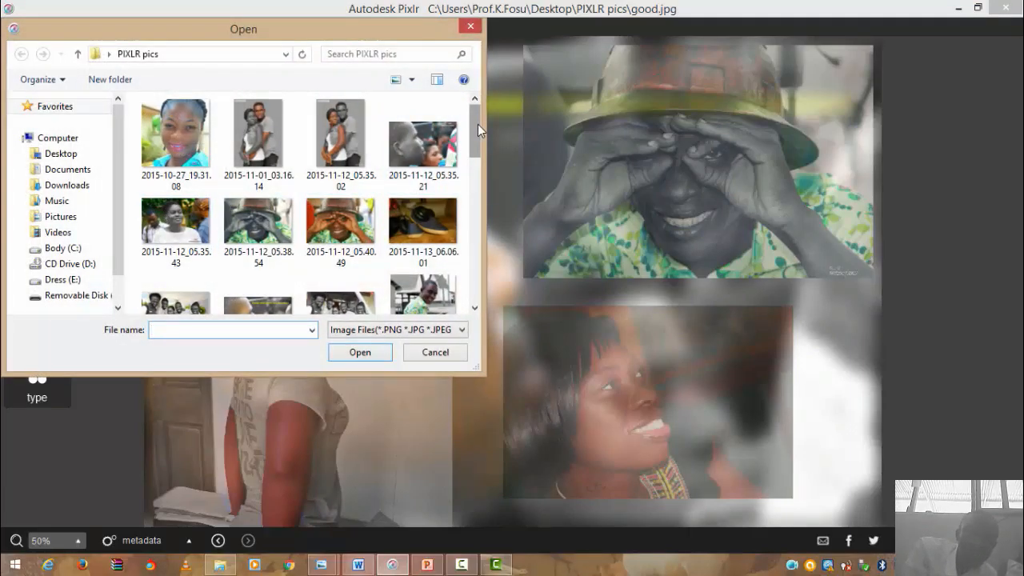
pyautogui.moveTo(477, 144); pyautogui.dragTo(490, 247)
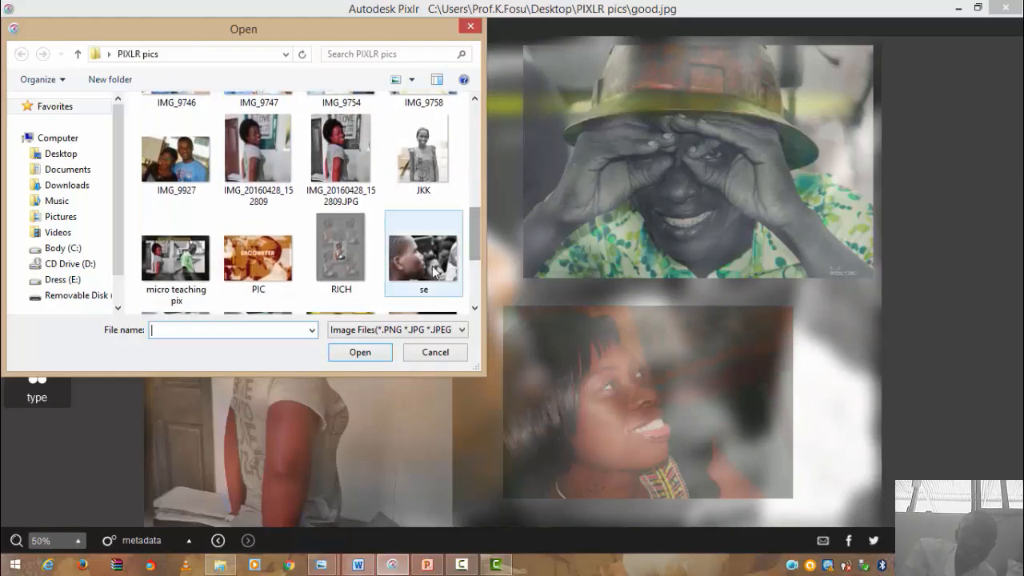
pyautogui.moveTo(474, 253); pyautogui.dragTo(483, 180)
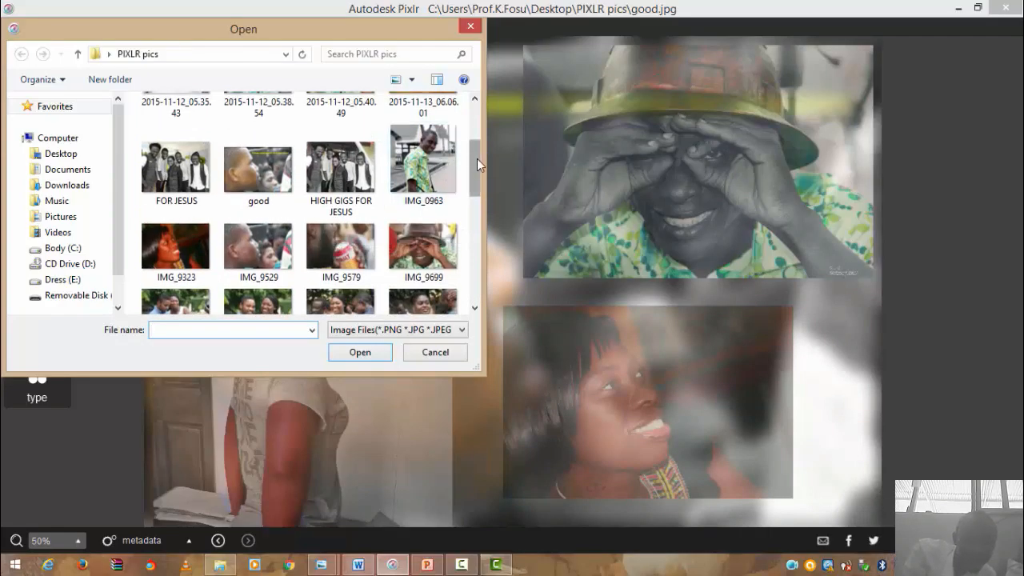
pyautogui.doubleClick(432, 164)
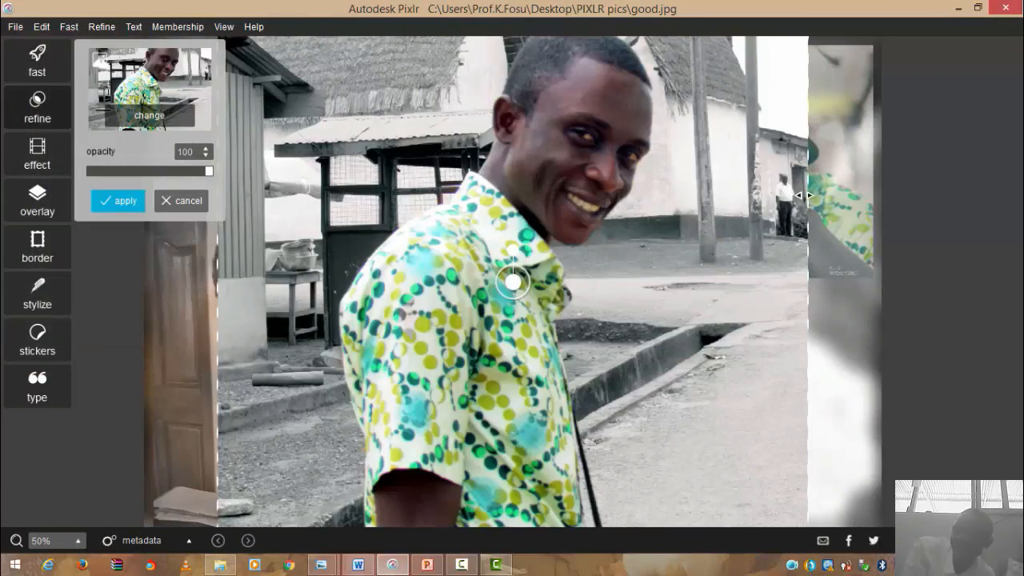
# - Shrink the man's photo into the top-left corner, fade it to 50 opacity, and apply
pyautogui.moveTo(804, 196); pyautogui.dragTo(452, 244)
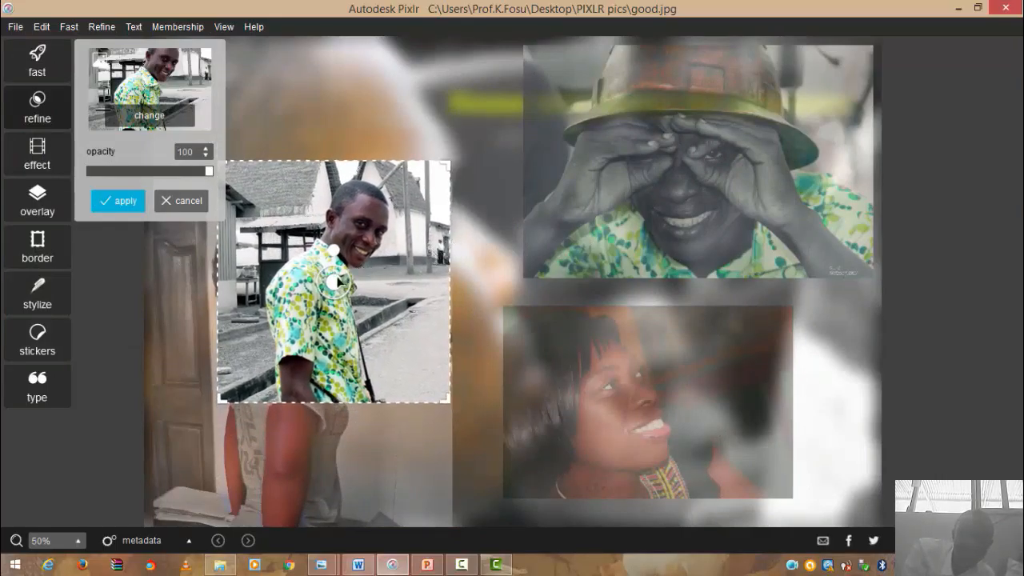
pyautogui.moveTo(338, 280); pyautogui.dragTo(316, 187)
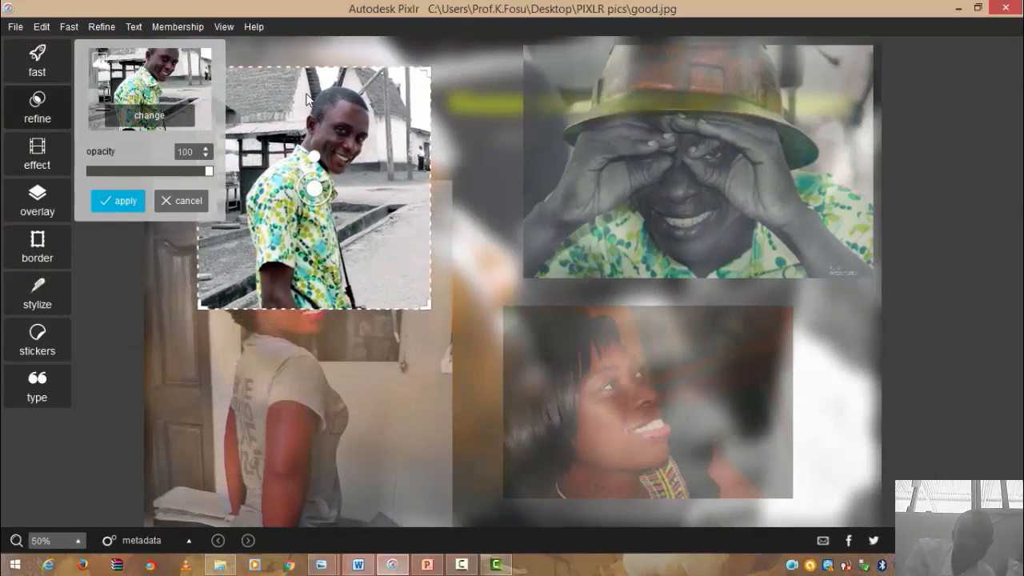
pyautogui.moveTo(306, 69); pyautogui.dragTo(306, 120)
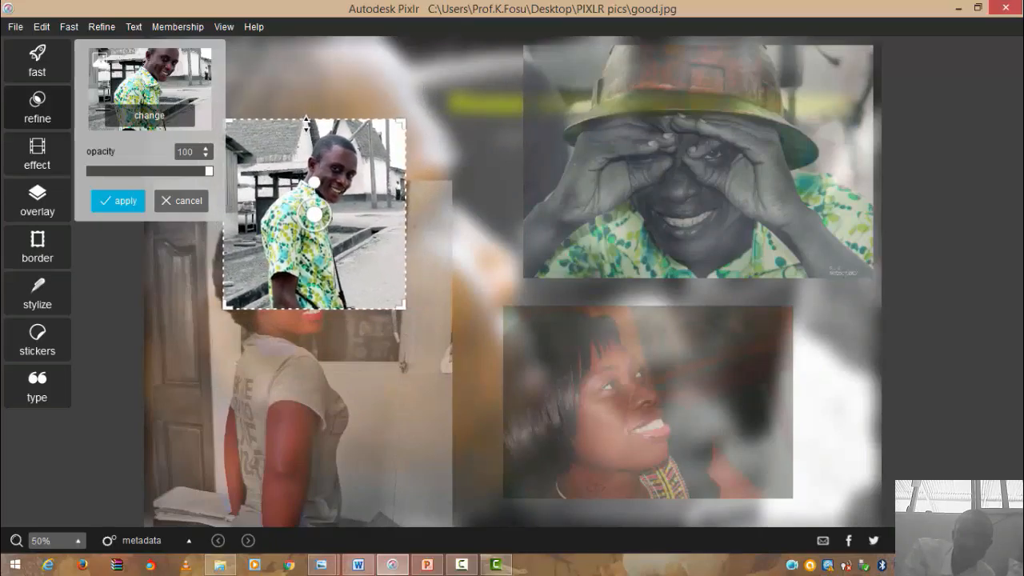
pyautogui.moveTo(316, 211); pyautogui.dragTo(338, 128)
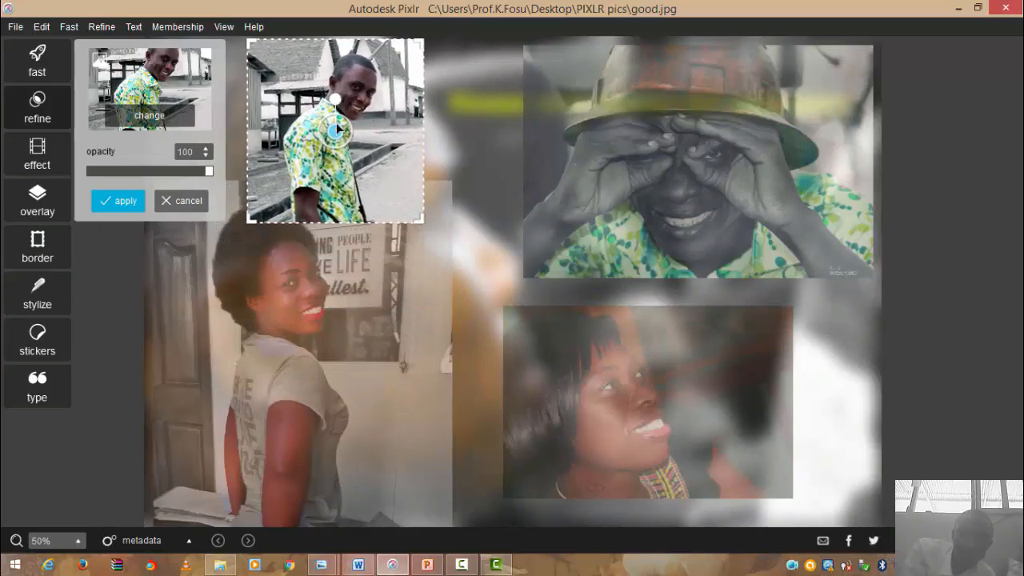
pyautogui.moveTo(336, 39); pyautogui.dragTo(335, 78)
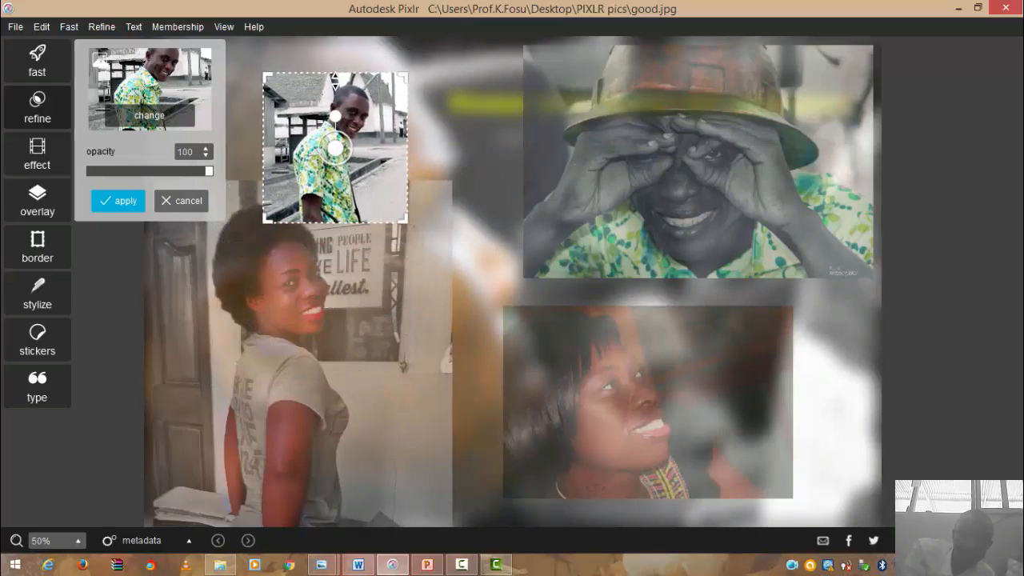
pyautogui.moveTo(334, 148); pyautogui.dragTo(321, 108)
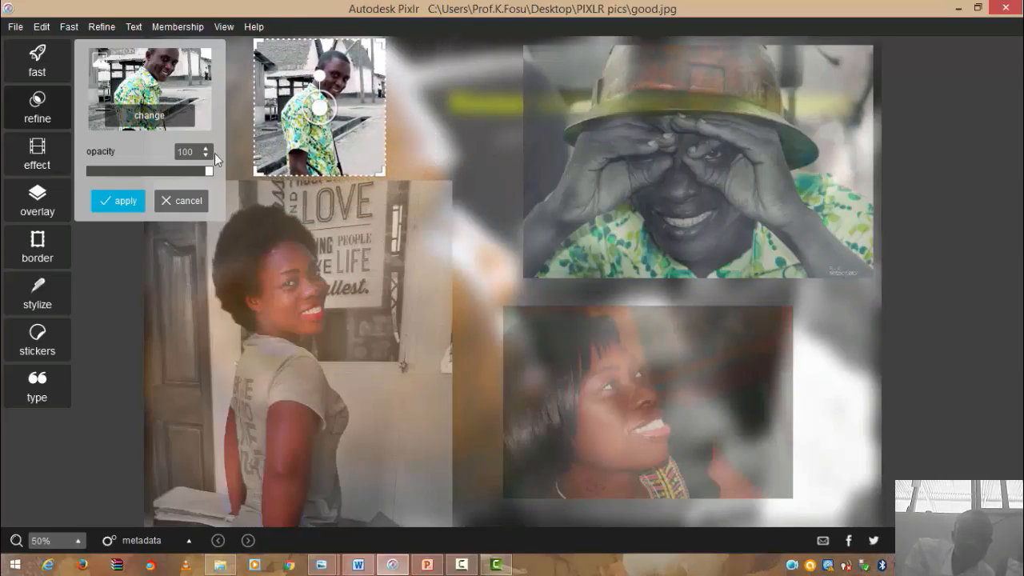
pyautogui.moveTo(209, 167); pyautogui.dragTo(150, 172)
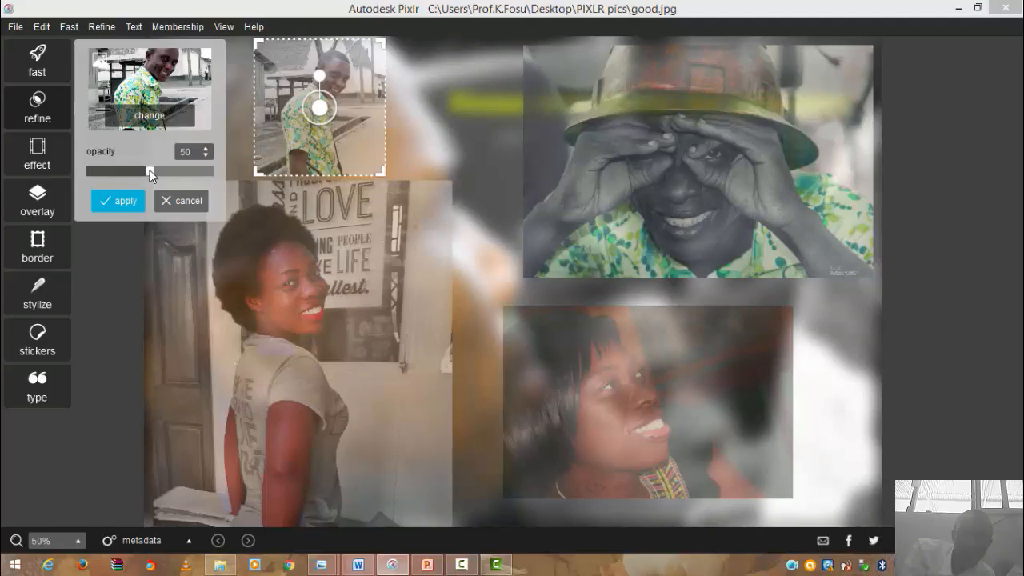
pyautogui.click(127, 203)
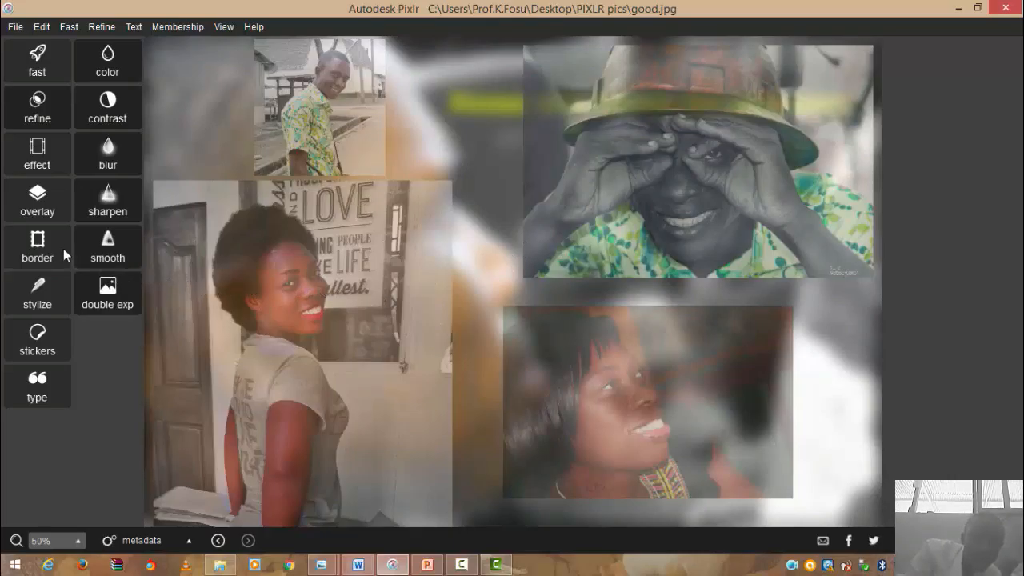
# - Apply the Anne preset from the default effects to the whole collage at 99 opacity
pyautogui.click(50, 160)
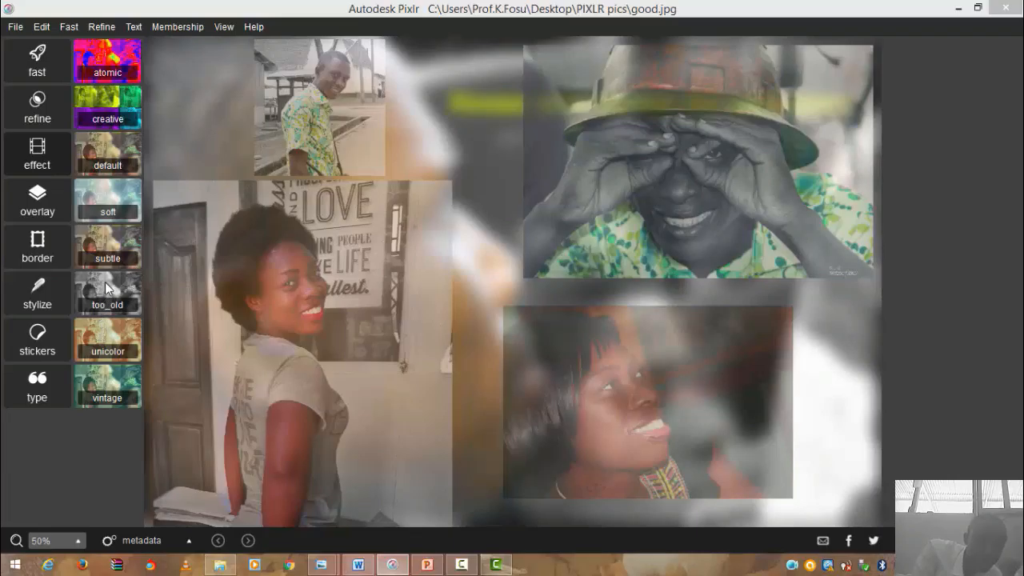
pyautogui.click(134, 154)
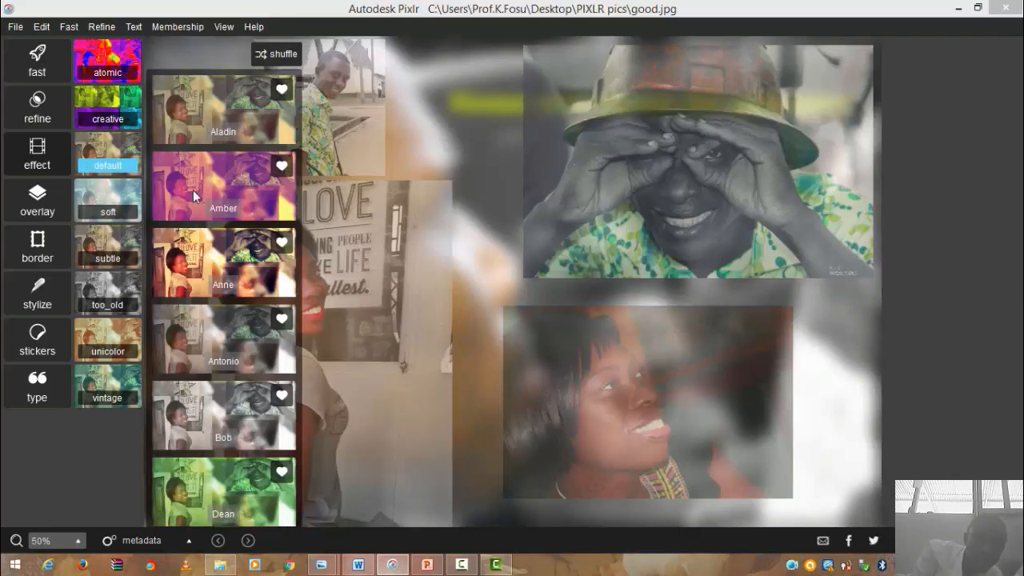
pyautogui.click(228, 166)
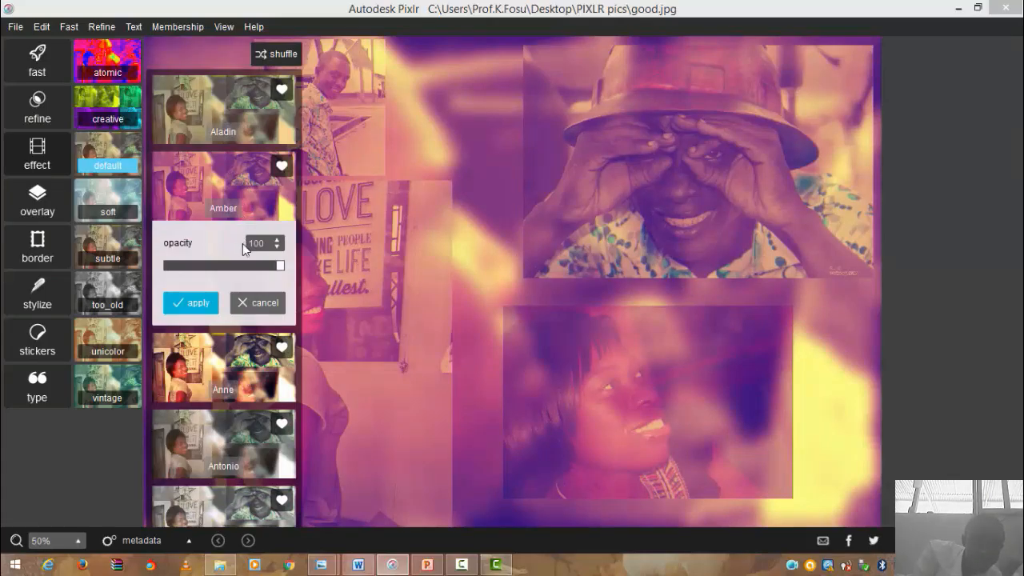
pyautogui.click(204, 391)
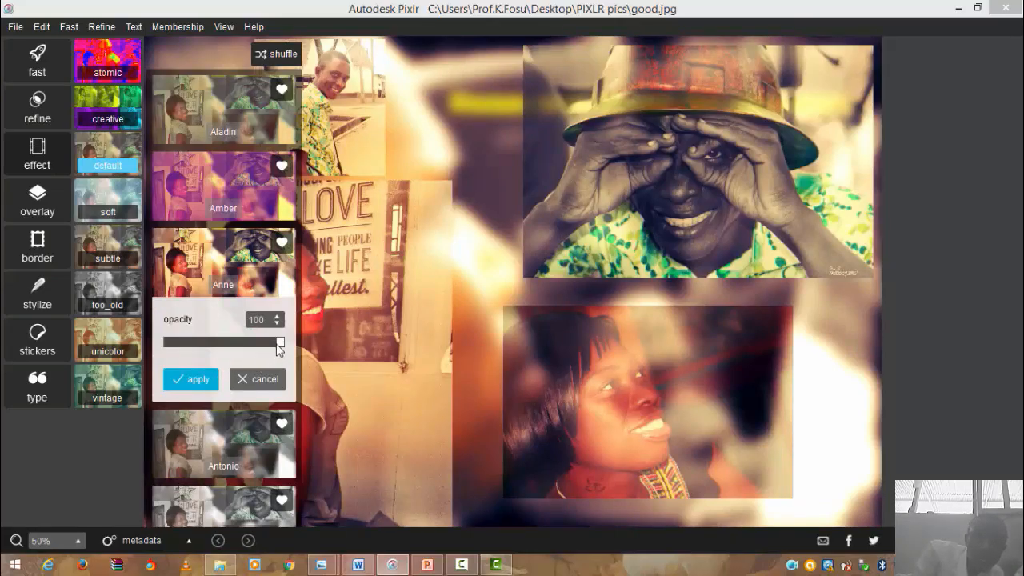
pyautogui.moveTo(273, 350); pyautogui.dragTo(281, 343)
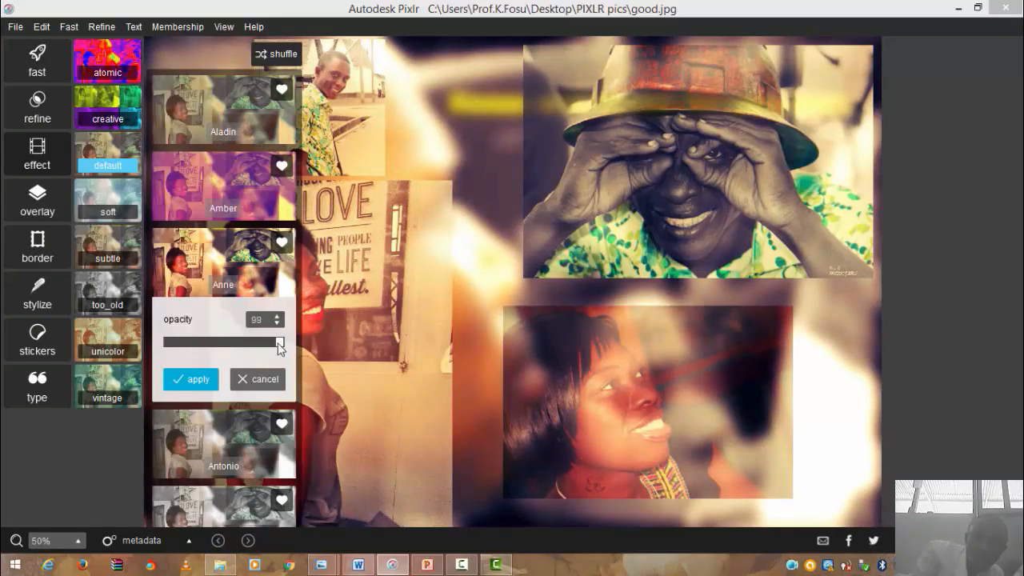
pyautogui.click(207, 385)
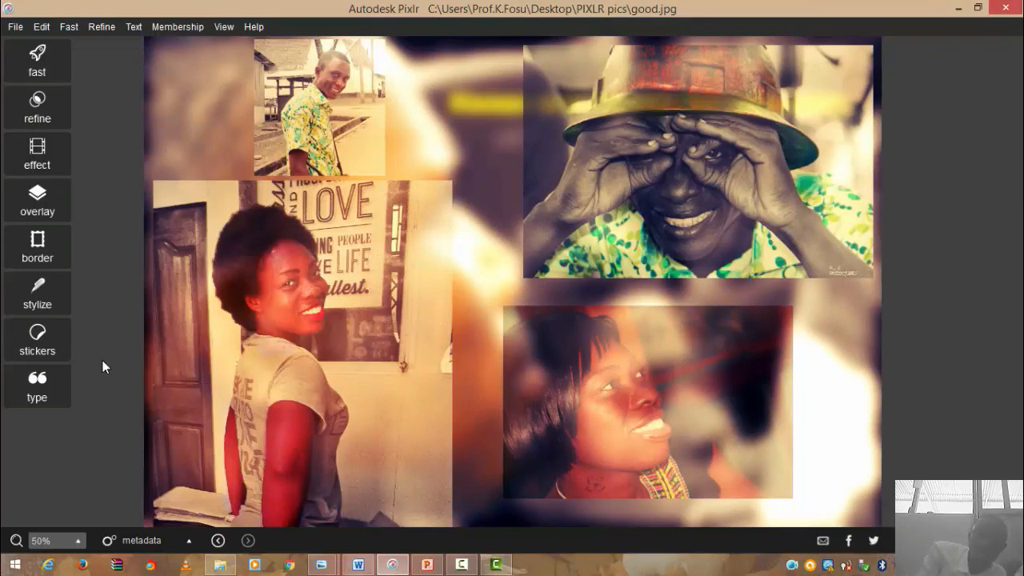
# - Add the text 'Smiles will let you live long' and drag it up over the helmet photo
pyautogui.click(47, 387)
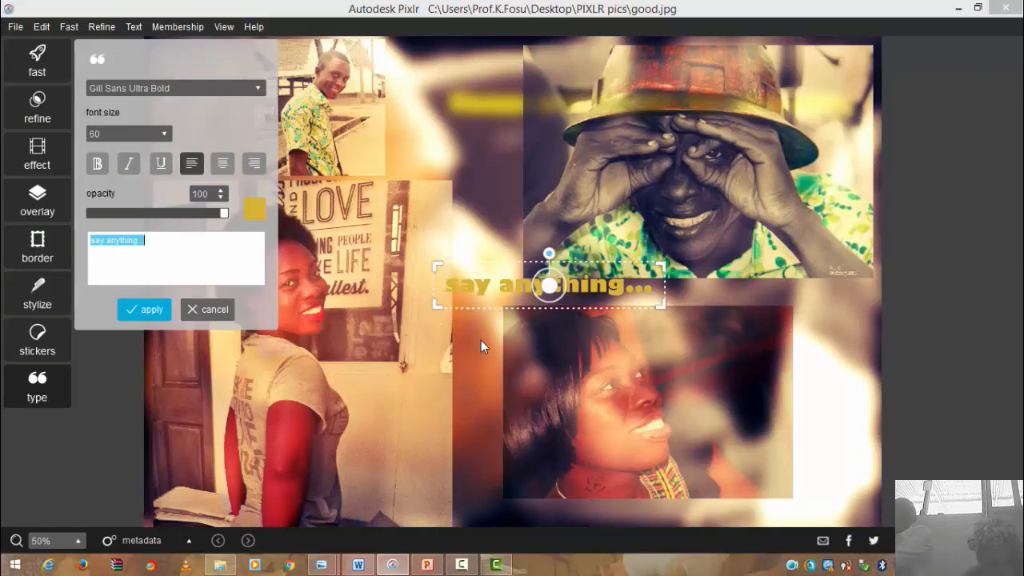
pyautogui.write('Smi')
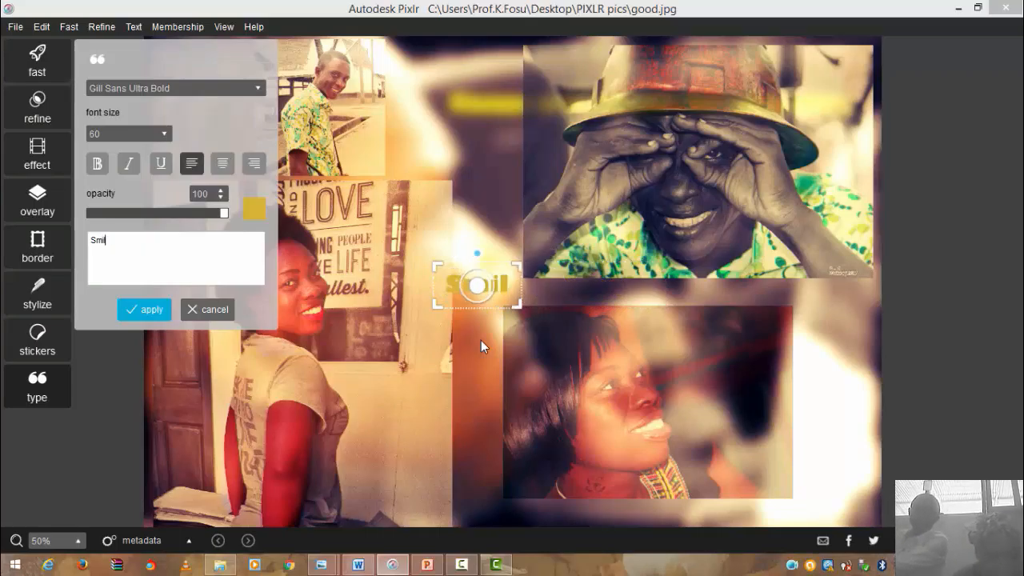
pyautogui.write('les will')
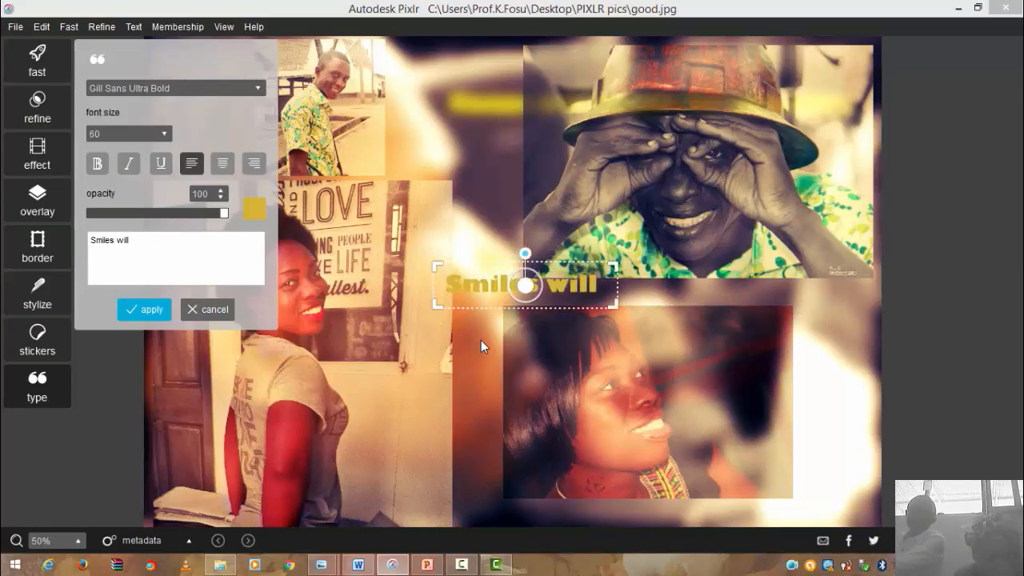
pyautogui.write(' let you I')
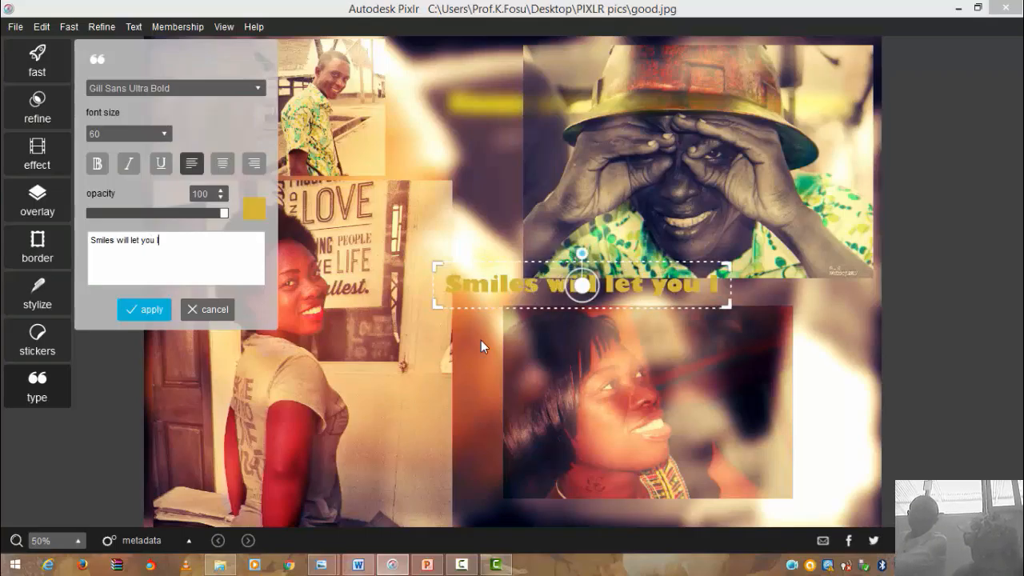
pyautogui.write('liv')
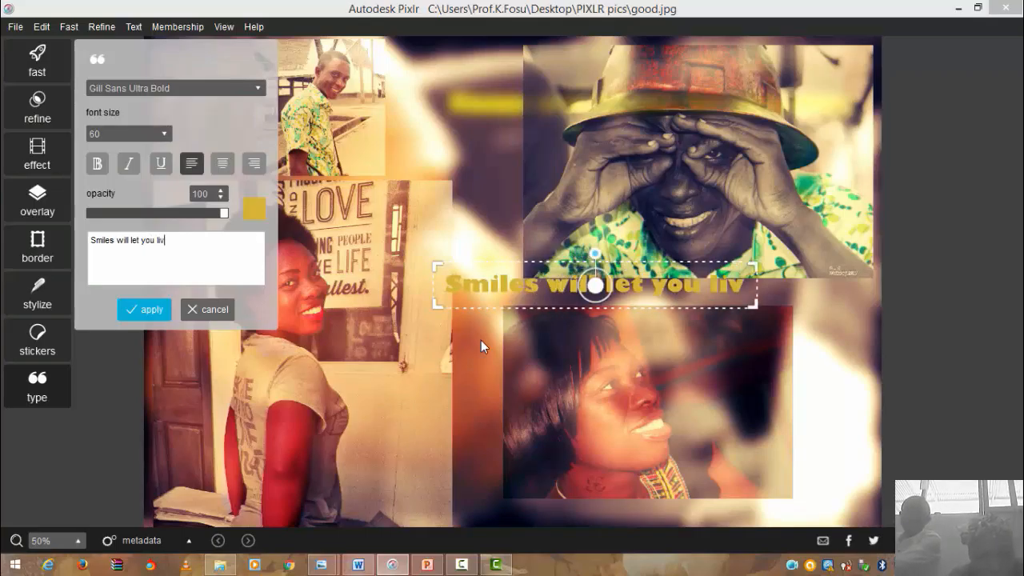
pyautogui.write('e long')
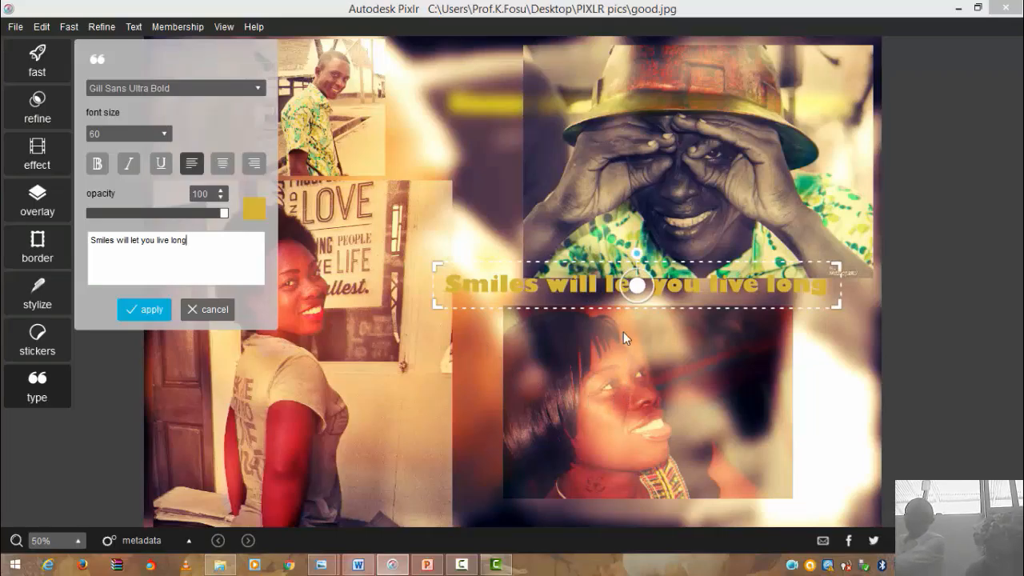
pyautogui.moveTo(637, 286); pyautogui.dragTo(566, 79)
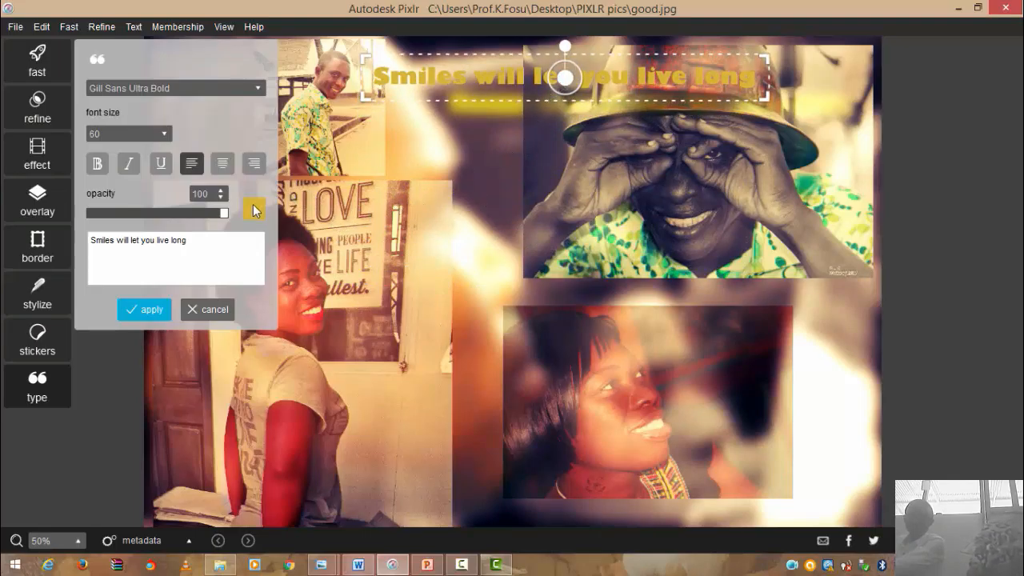
# - Set the caption's font size to 72
pyautogui.click(163, 136)
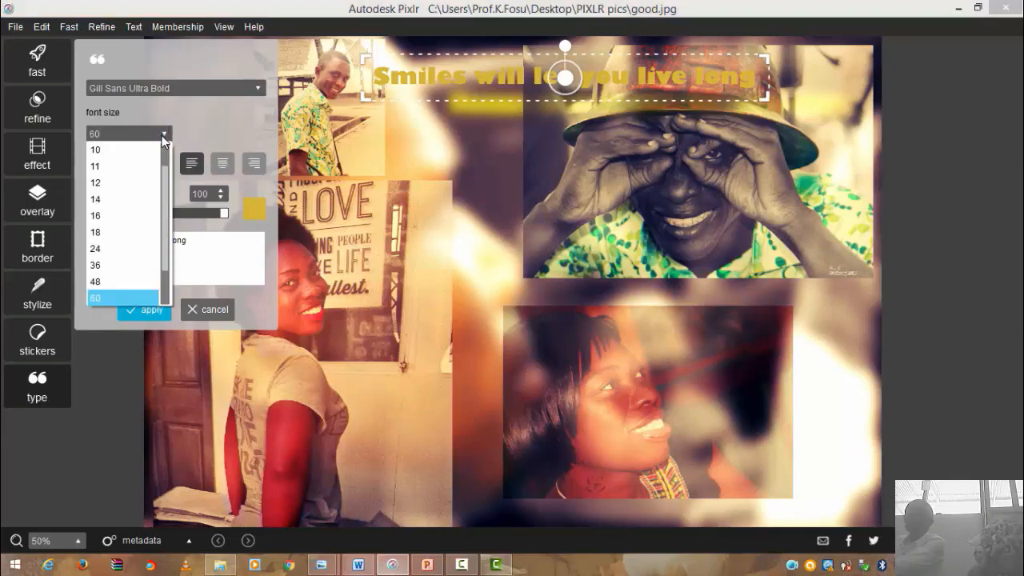
pyautogui.scroll(-1, 160, 280)
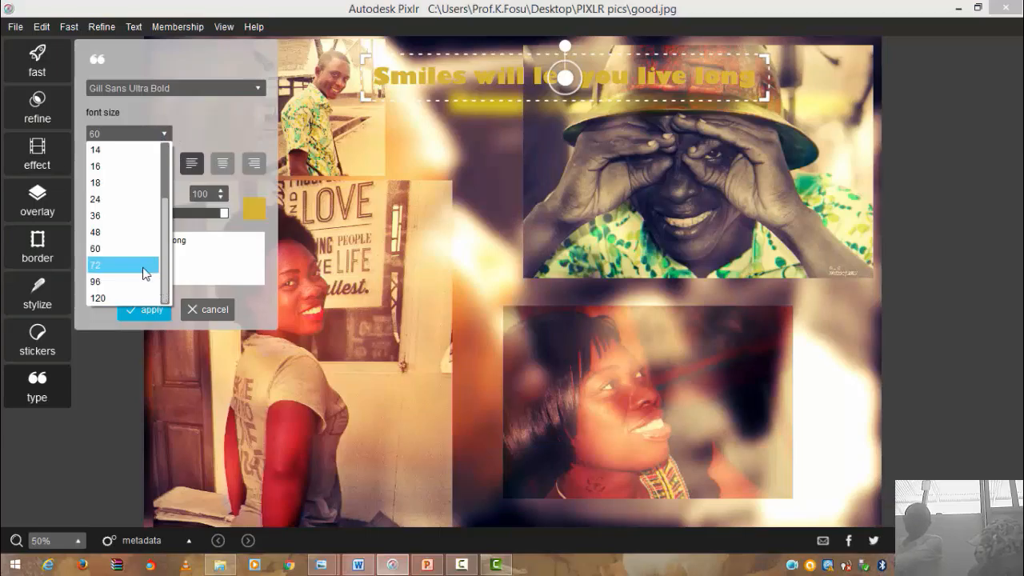
pyautogui.click(143, 266)
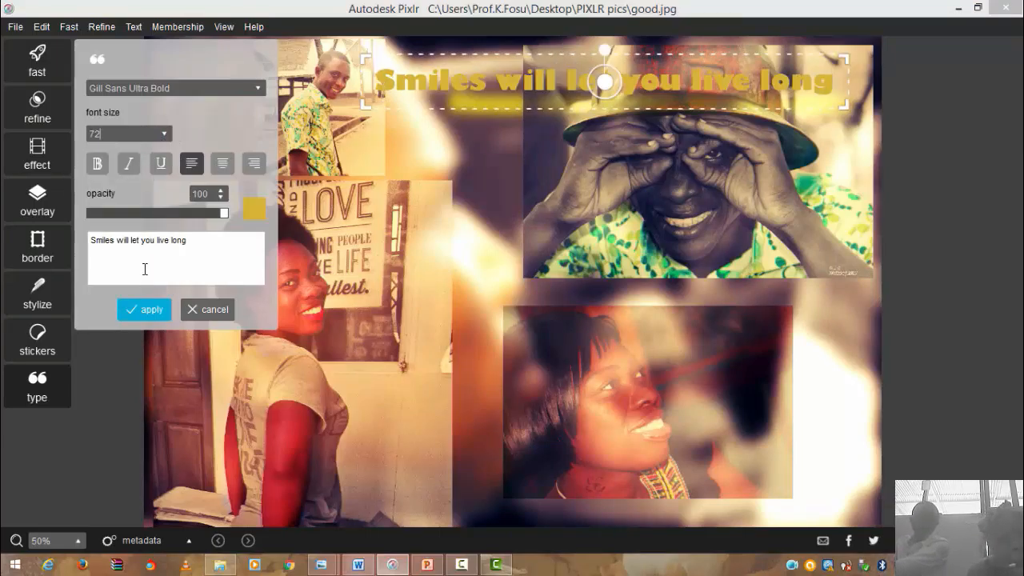
# - Shift the caption colour from yellow toward green on the colour wheel
pyautogui.click(253, 214)
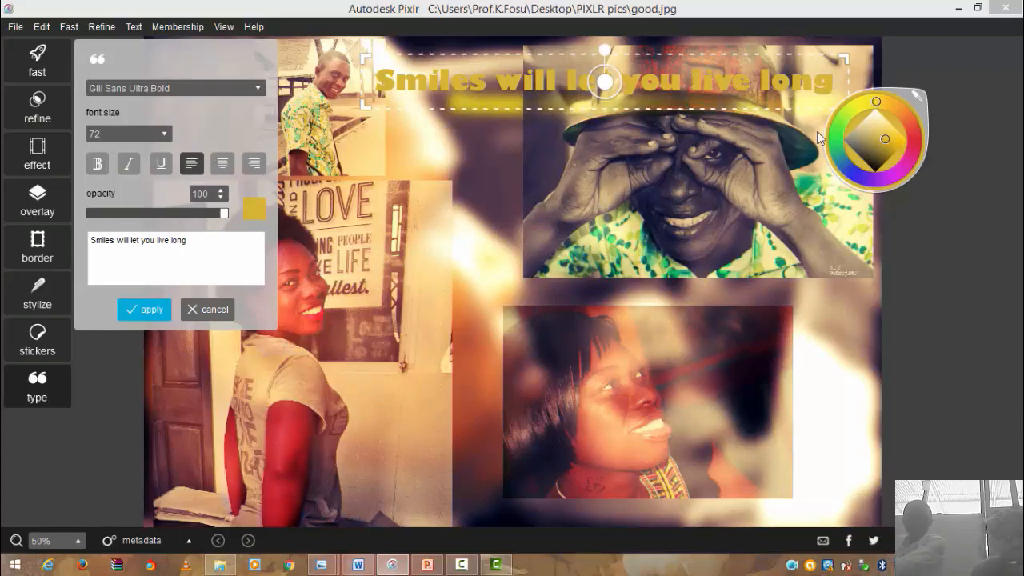
pyautogui.click(881, 146)
pyautogui.moveTo(883, 145)
pyautogui.mouseDown()
pyautogui.moveTo(876, 160)
pyautogui.moveTo(864, 140)
pyautogui.moveTo(871, 130)
pyautogui.moveTo(881, 144)
pyautogui.mouseUp()
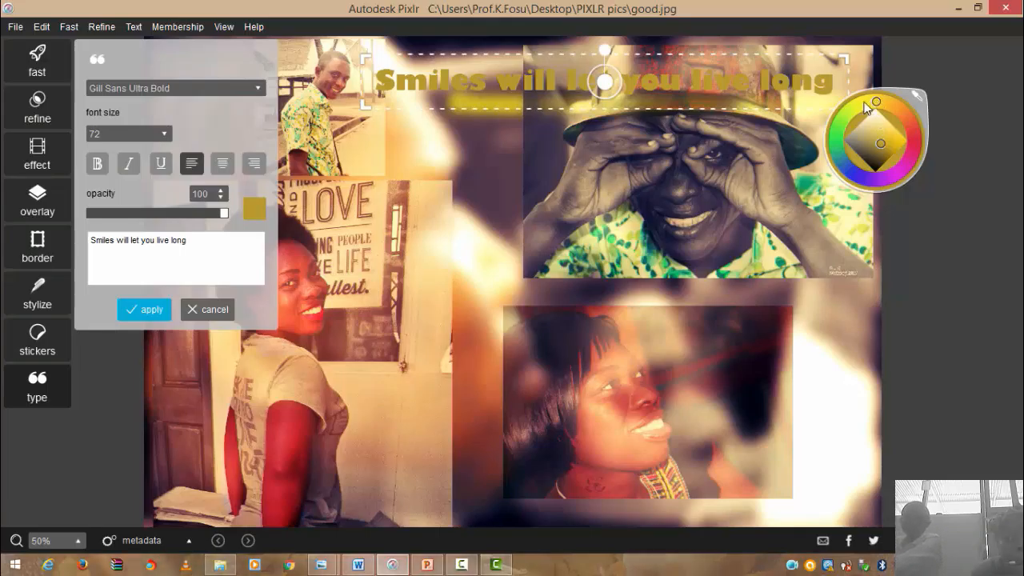
pyautogui.moveTo(878, 104); pyautogui.dragTo(842, 154)
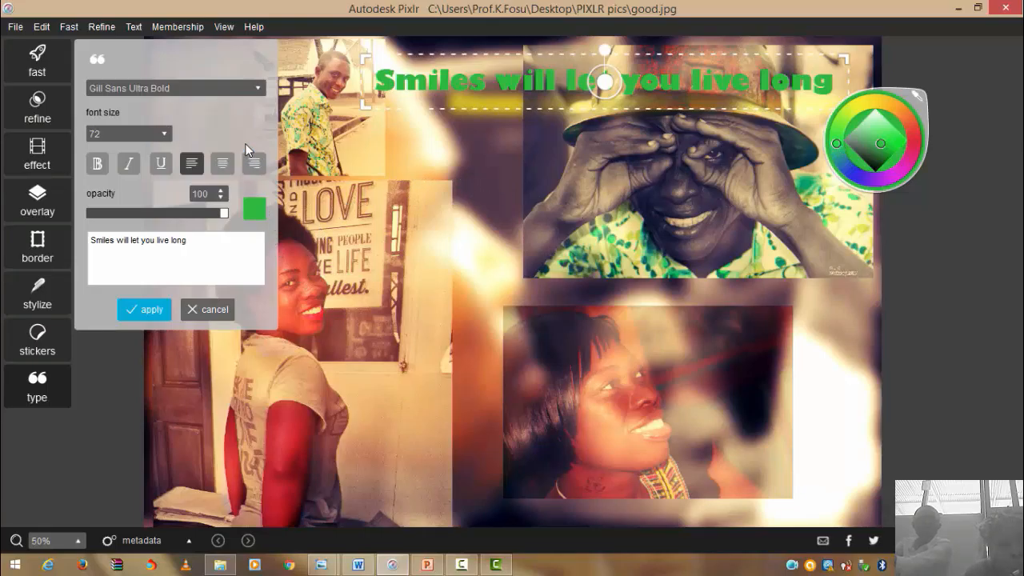
# - Centre-align the caption and try Bernard MT Condensed as its font
pyautogui.click(221, 171)
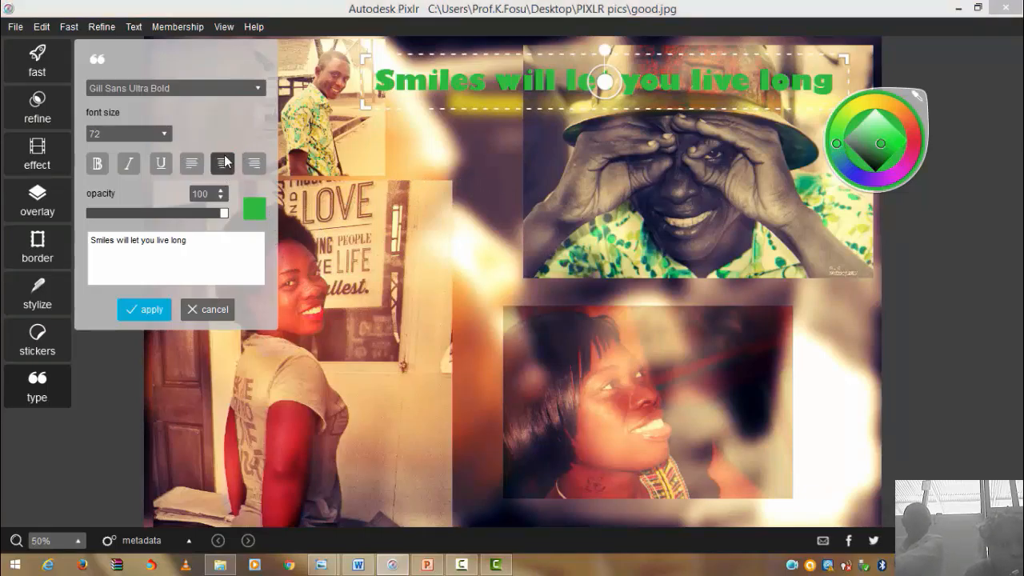
pyautogui.click(257, 90)
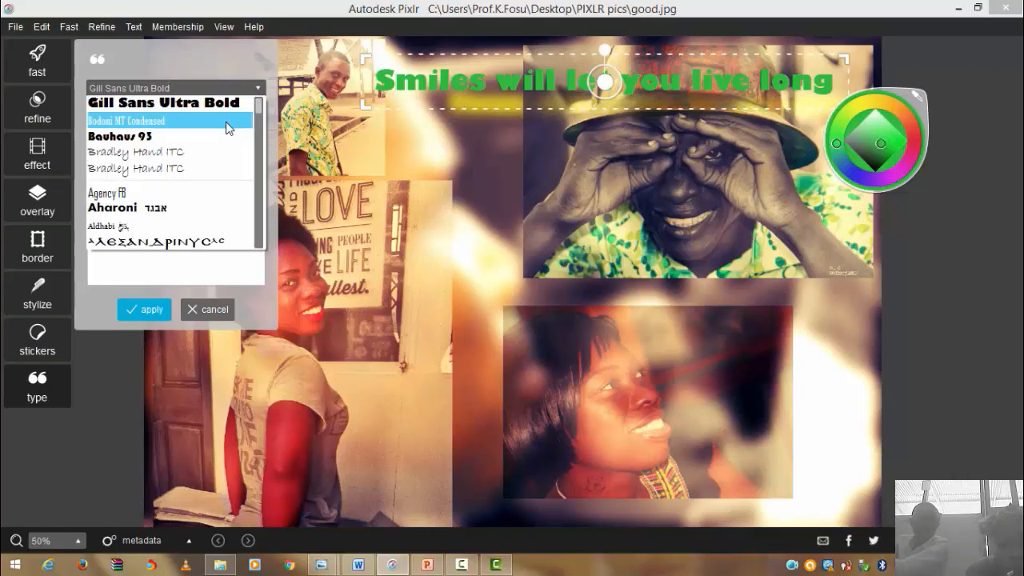
pyautogui.press('Down')
pyautogui.press('Down')
pyautogui.press('Down')
pyautogui.press('Down')
pyautogui.press('Down')
pyautogui.press('Down')
pyautogui.press('Down')
pyautogui.press('Down')
pyautogui.press('Down')
pyautogui.press('Down')
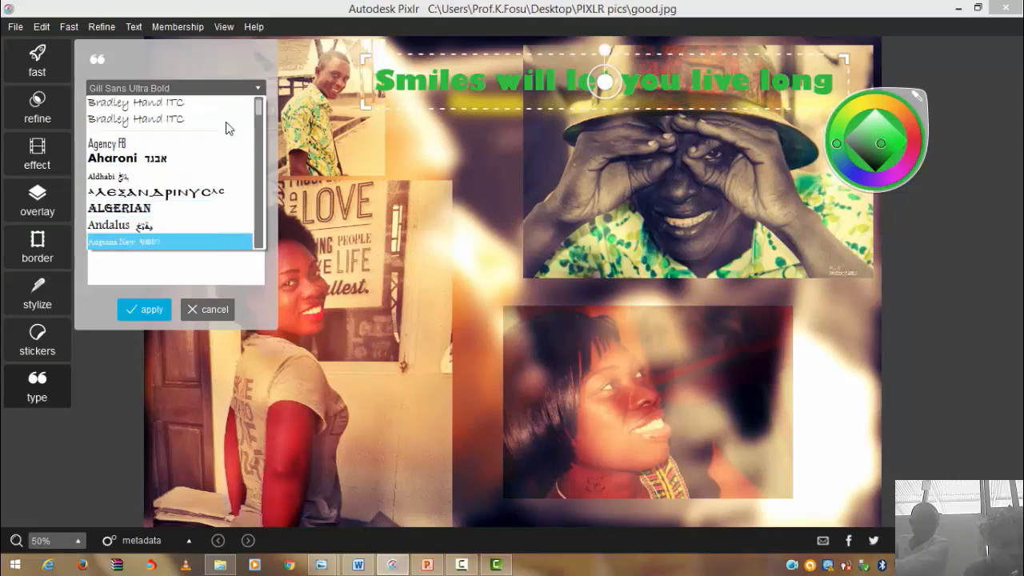
pyautogui.press('Down')
pyautogui.press('Down')
pyautogui.press('Down')
pyautogui.press('Down')
pyautogui.press('Down')
pyautogui.press('Down')
pyautogui.press('Down')
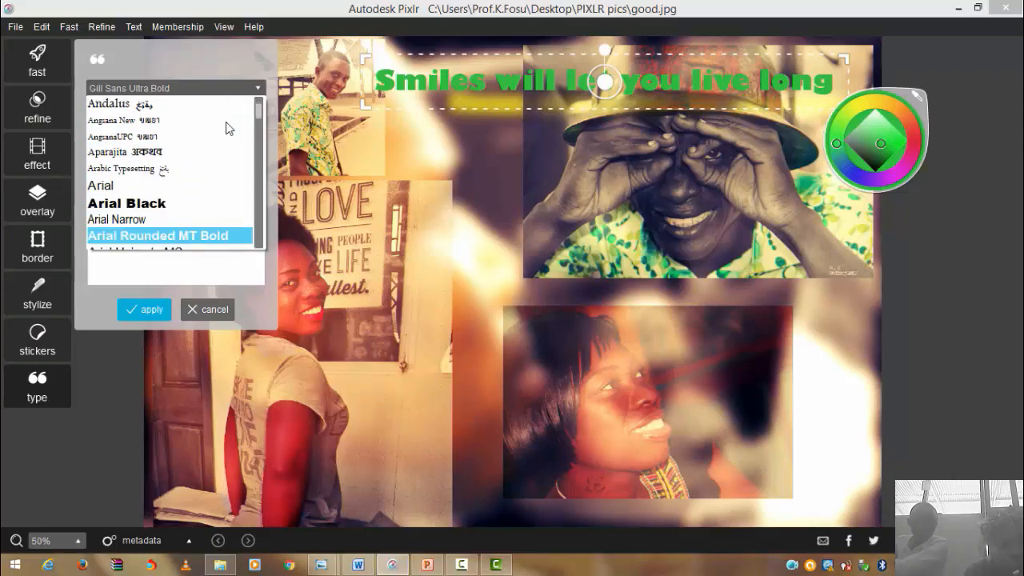
pyautogui.press('Down')
pyautogui.press('Down')
pyautogui.press('Down')
pyautogui.press('Down')
pyautogui.press('Down')
pyautogui.press('Down')
pyautogui.press('Down')
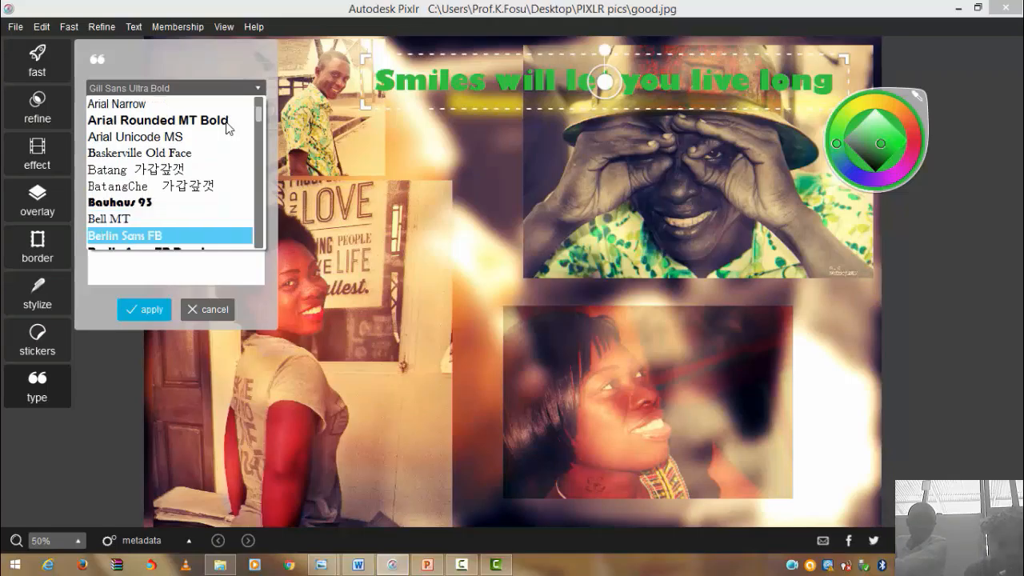
pyautogui.press('Down')
pyautogui.press('Down')
pyautogui.press('Down')
pyautogui.press('Down')
pyautogui.press('Down')
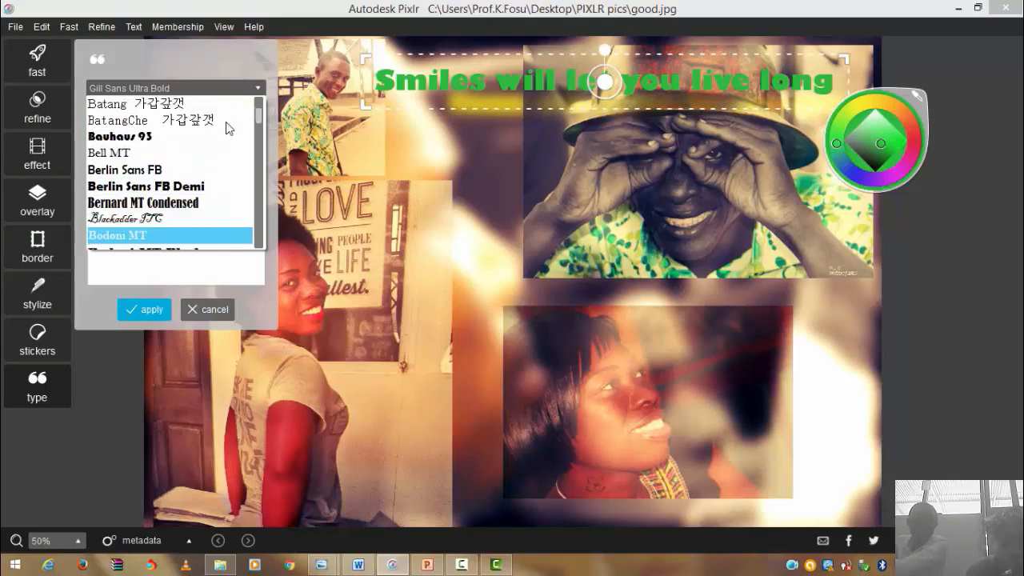
pyautogui.press('Down')
pyautogui.press('Down')
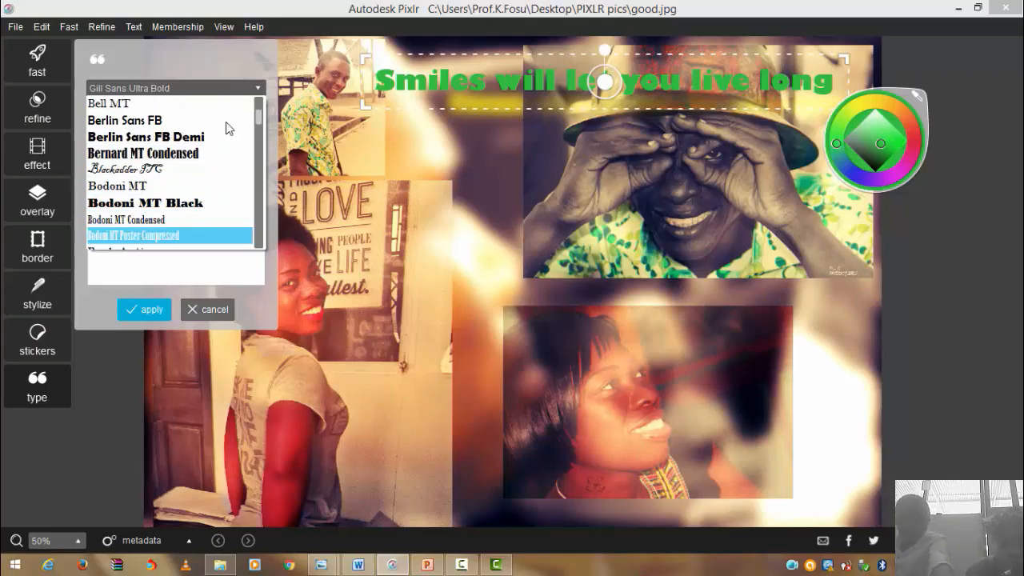
pyautogui.press('Up')
pyautogui.press('Up')
pyautogui.press('Up')
pyautogui.press('Up')
pyautogui.press('Up')
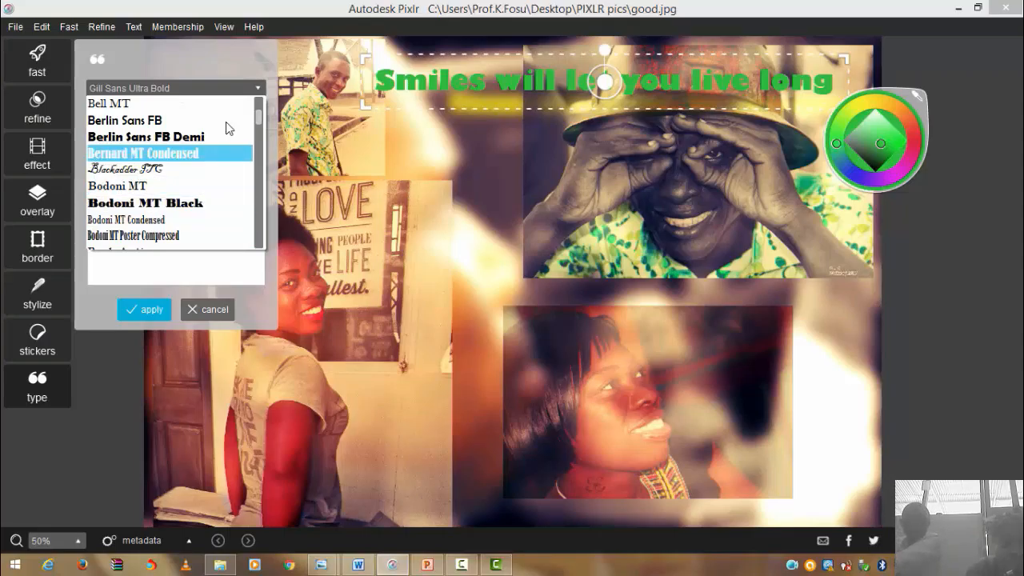
pyautogui.press('Return')
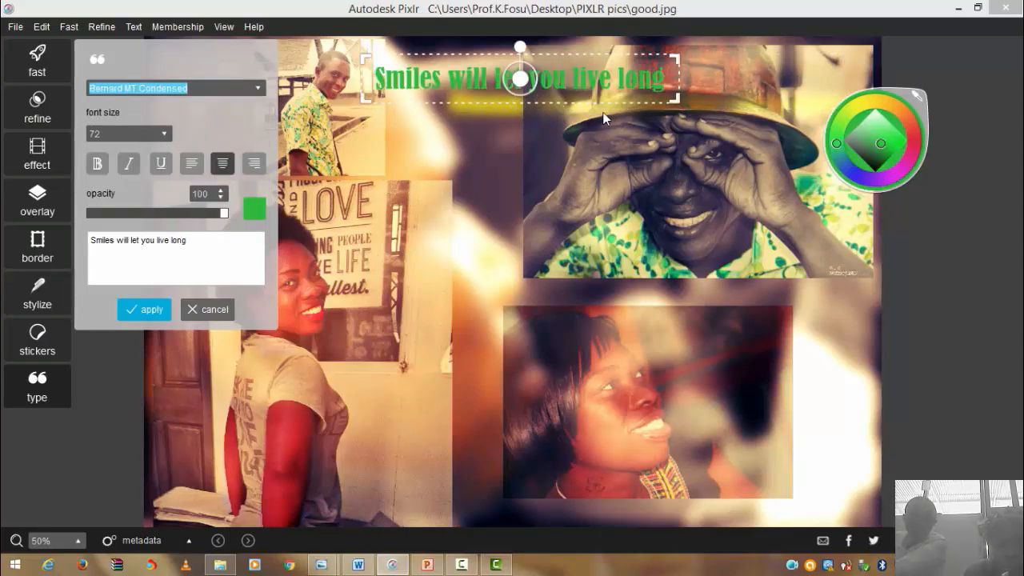
# - Switch the caption font to Comic Sans MS
pyautogui.click(256, 91)
pyautogui.press('Down')
pyautogui.press('Down')
pyautogui.press('Down')
pyautogui.press('Down')
pyautogui.press('Down')
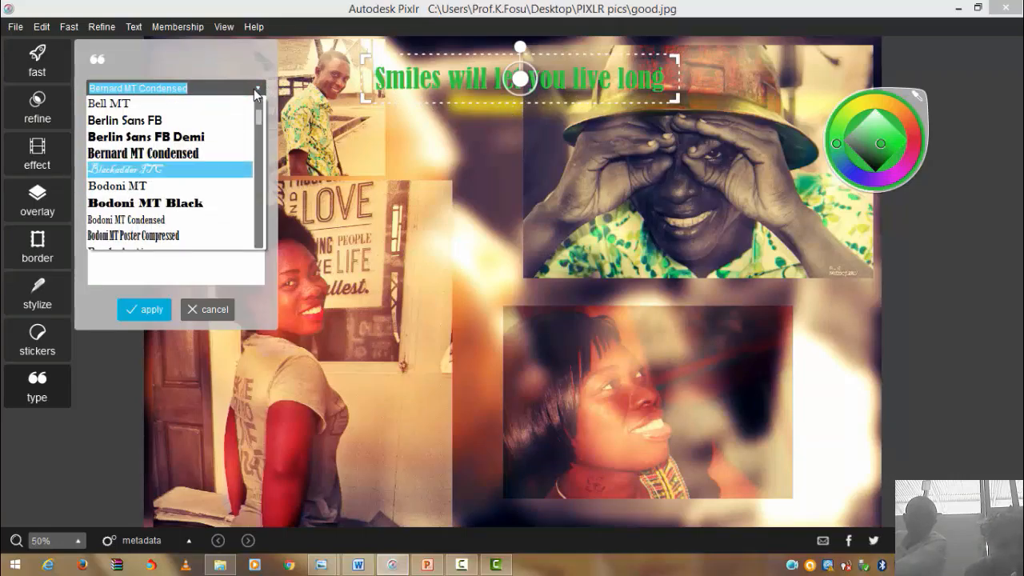
pyautogui.press('Down')
pyautogui.press('Down')
pyautogui.press('Down')
pyautogui.press('Down')
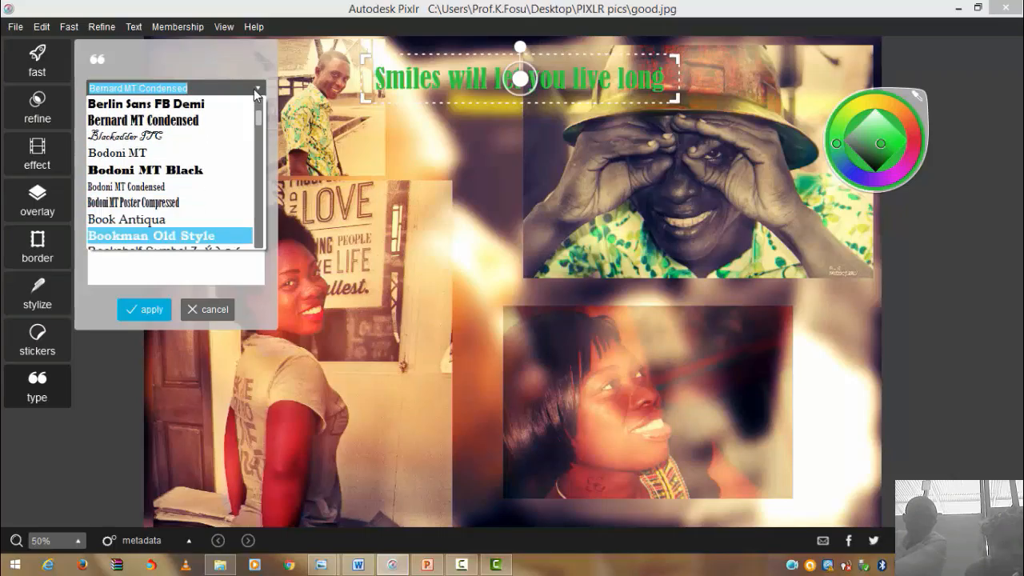
pyautogui.press('Down')
pyautogui.press('Down')
pyautogui.press('Down')
pyautogui.press('Down')
pyautogui.press('Down')
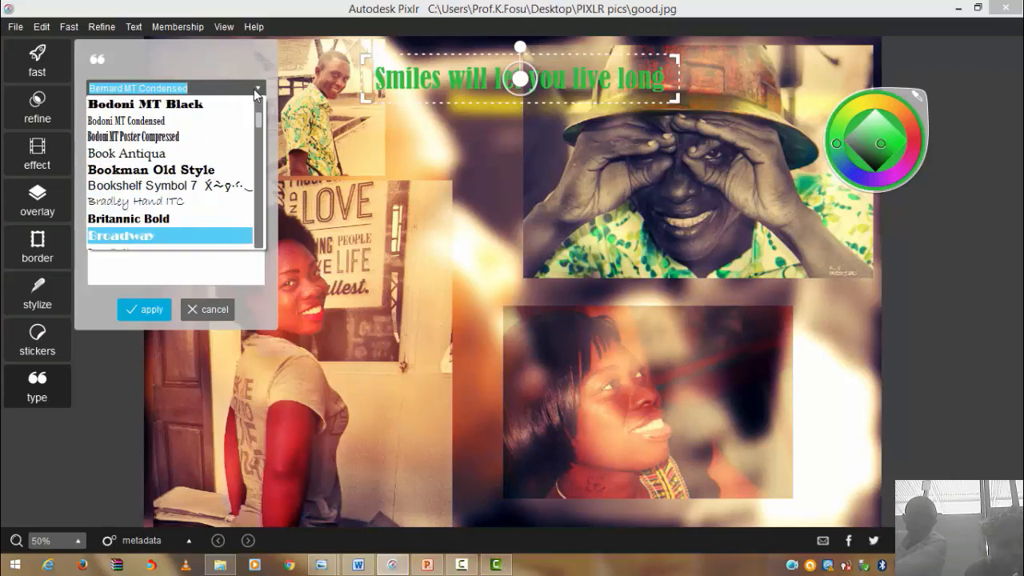
pyautogui.press('Down')
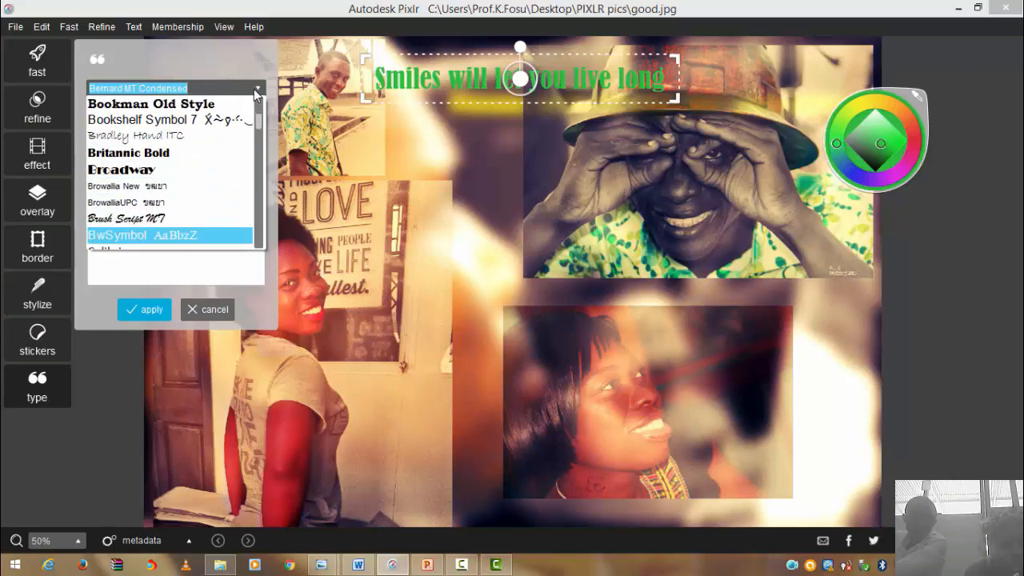
pyautogui.press('Down')
pyautogui.press('Down')
pyautogui.press('Down')
pyautogui.press('Down')
pyautogui.press('Down')
pyautogui.press('Down')
pyautogui.press('Down')
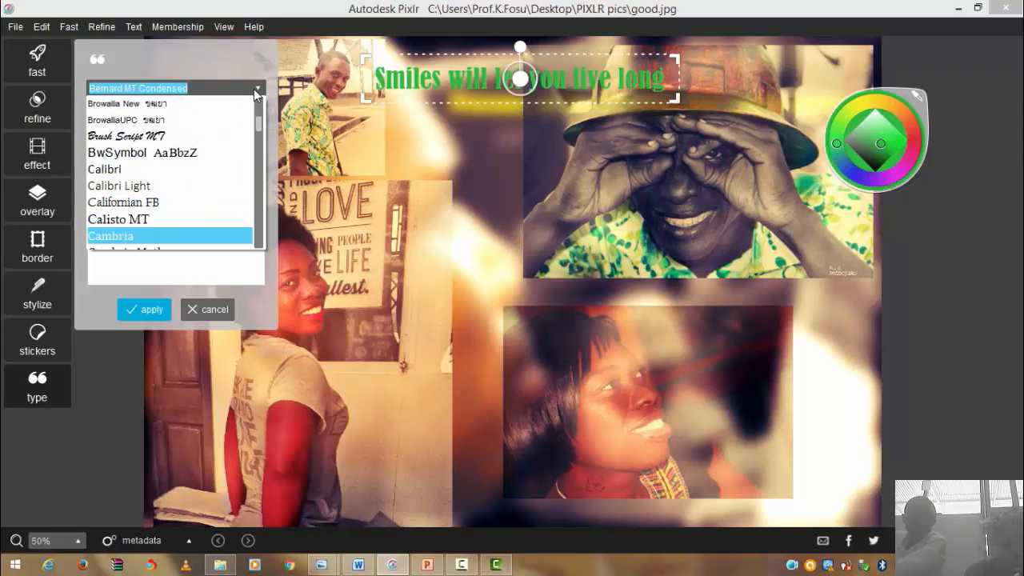
pyautogui.press('Down')
pyautogui.press('Down')
pyautogui.press('Down')
pyautogui.press('Down')
pyautogui.press('Down')
pyautogui.press('Down')
pyautogui.press('Down')
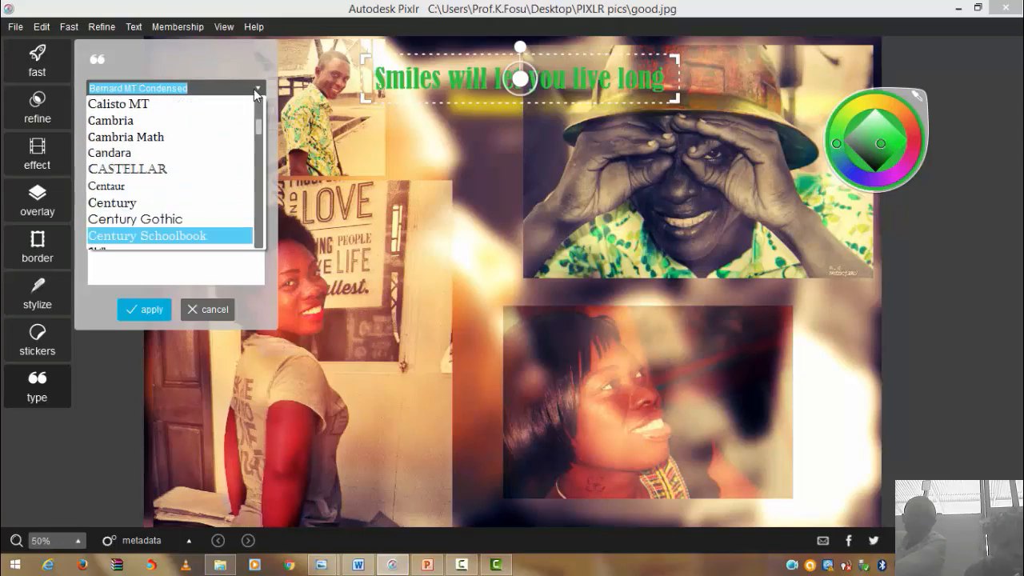
pyautogui.press('Down')
pyautogui.press('Down')
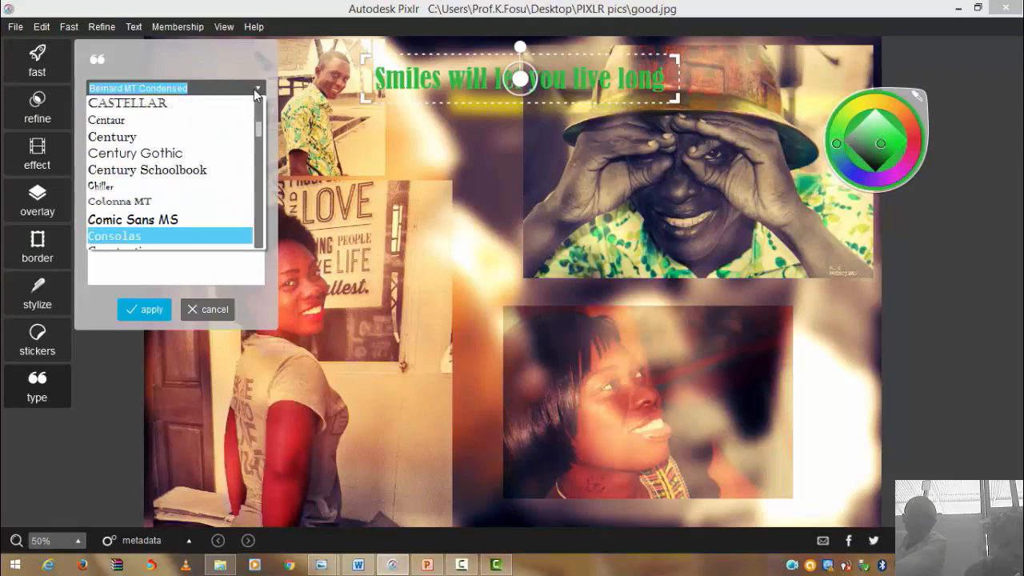
pyautogui.press('Up')
pyautogui.press('Return')
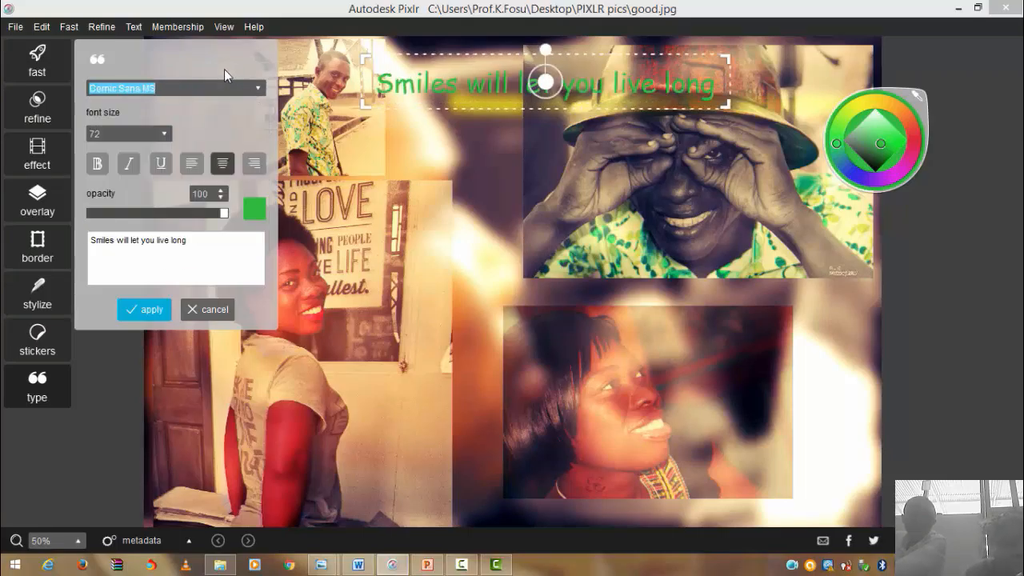
# - Try Copperplate Gothic Bold, then settle on Cooper Black for the caption
pyautogui.click(256, 90)
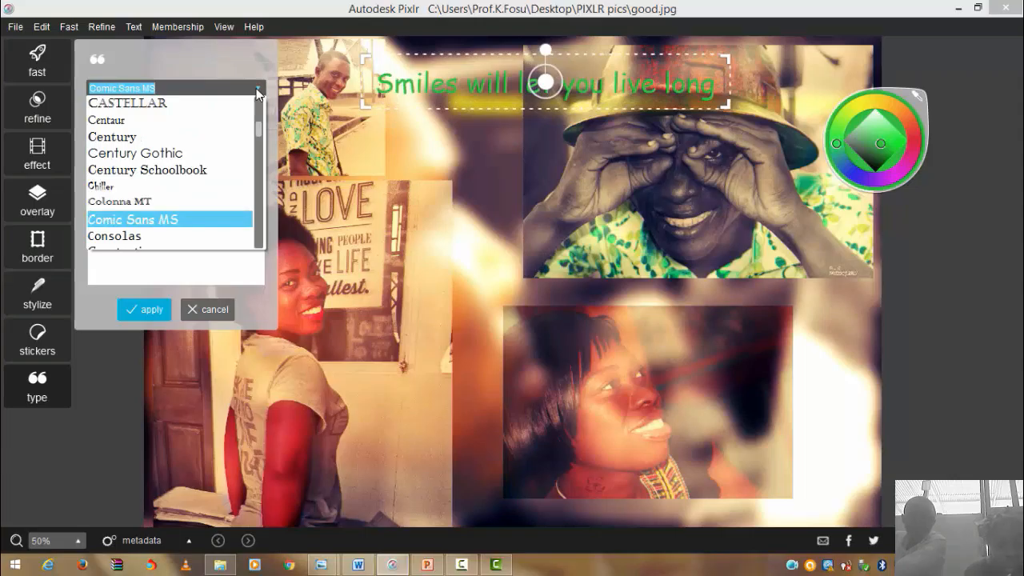
pyautogui.press('Down')
pyautogui.press('Down')
pyautogui.press('Down')
pyautogui.press('Down')
pyautogui.press('Down')
pyautogui.press('Down')
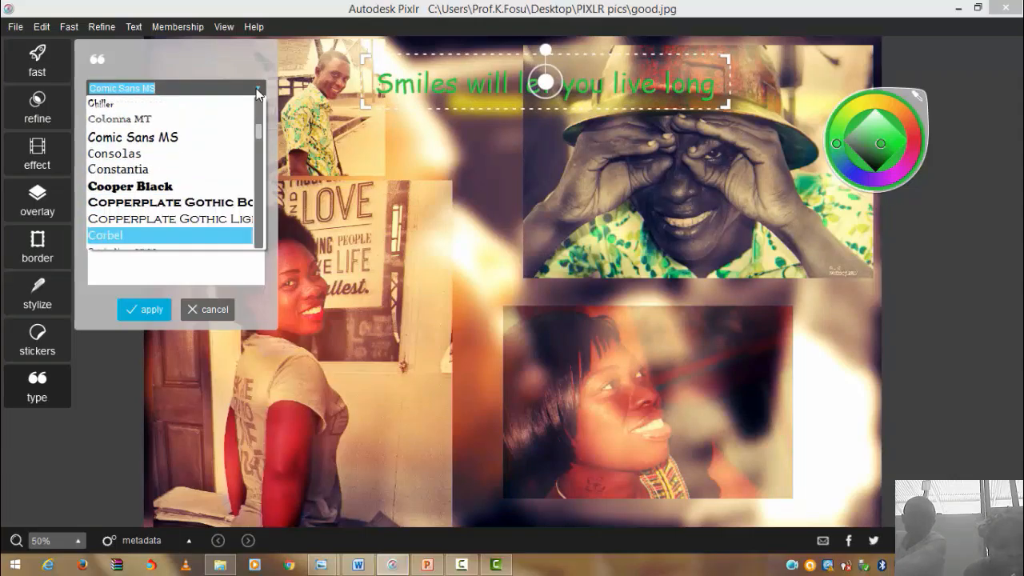
pyautogui.press('Up')
pyautogui.press('Up')
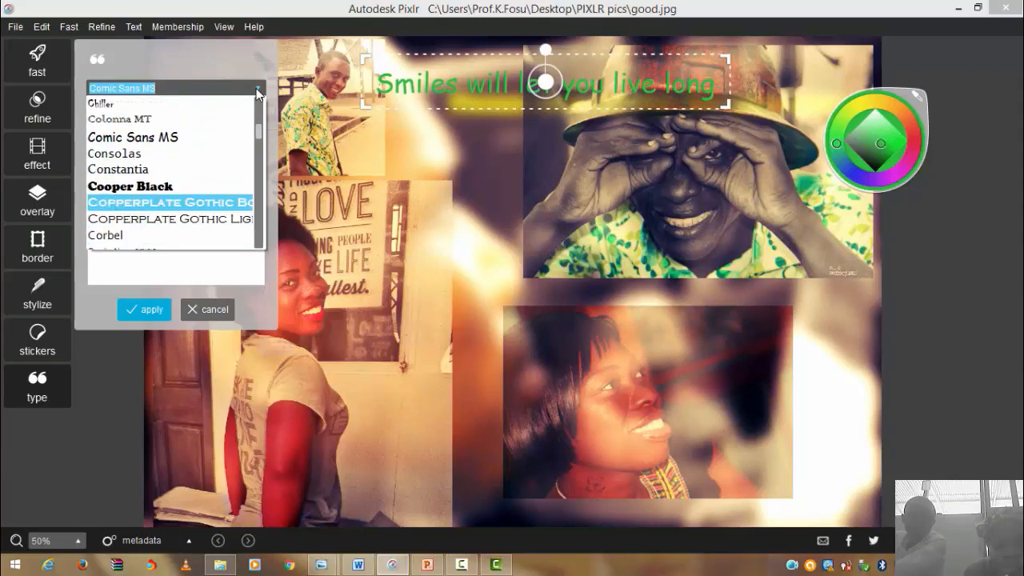
pyautogui.press('Return')
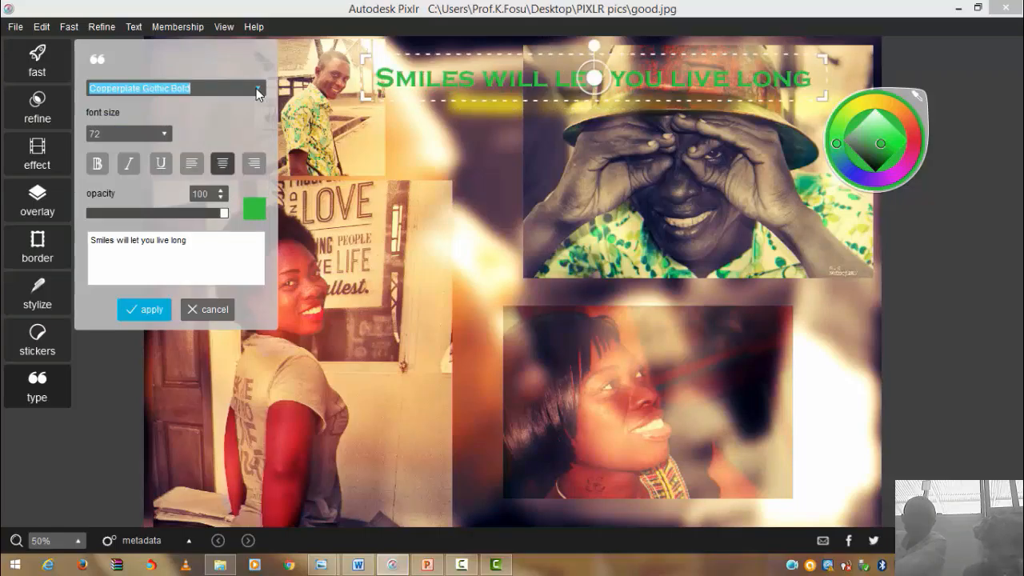
pyautogui.click(256, 88)
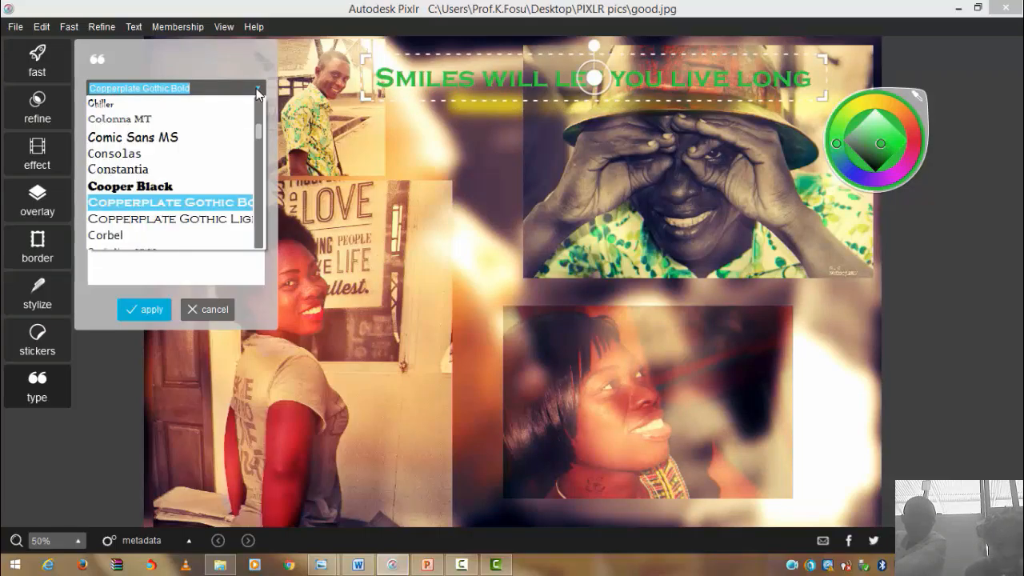
pyautogui.press('Up')
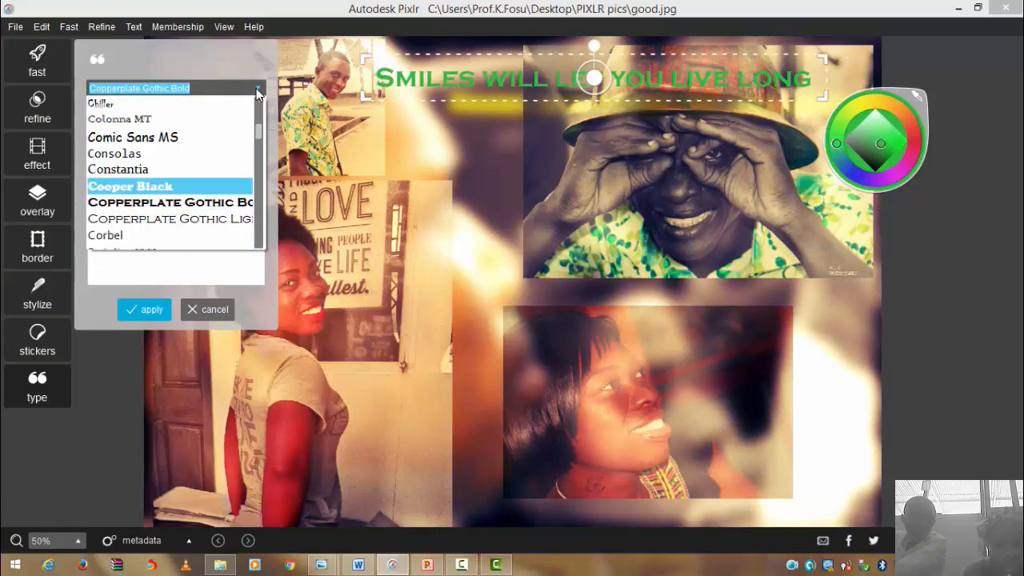
pyautogui.press('Return')
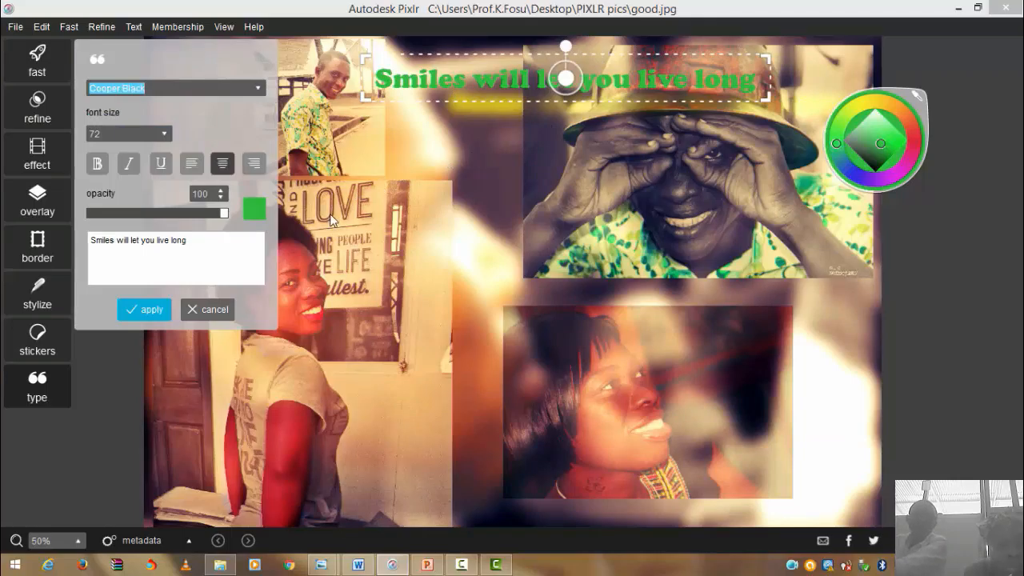
# - Enlarge the caption to size 96, move it slightly left and down, and apply it
pyautogui.click(163, 136)
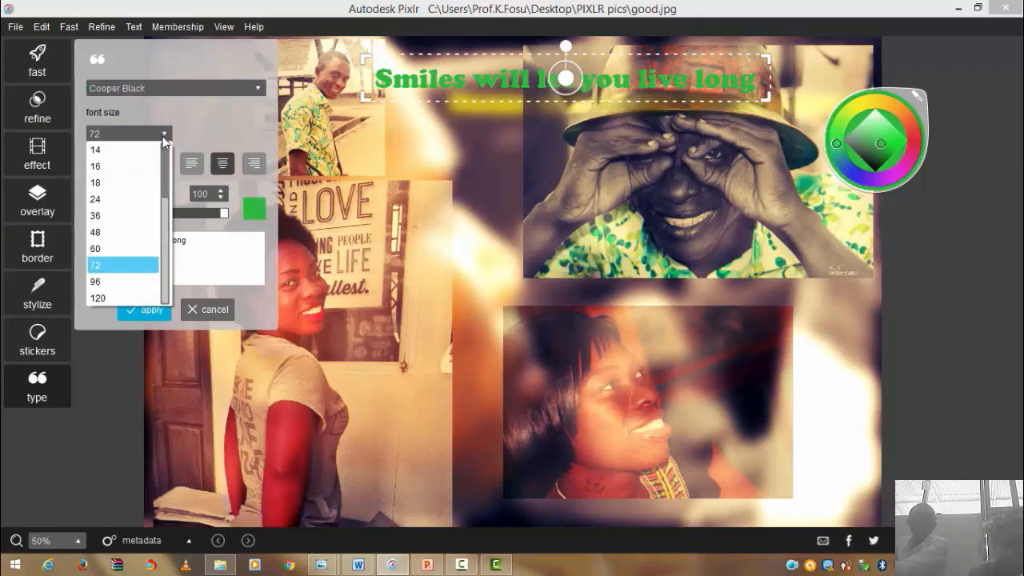
pyautogui.click(111, 280)
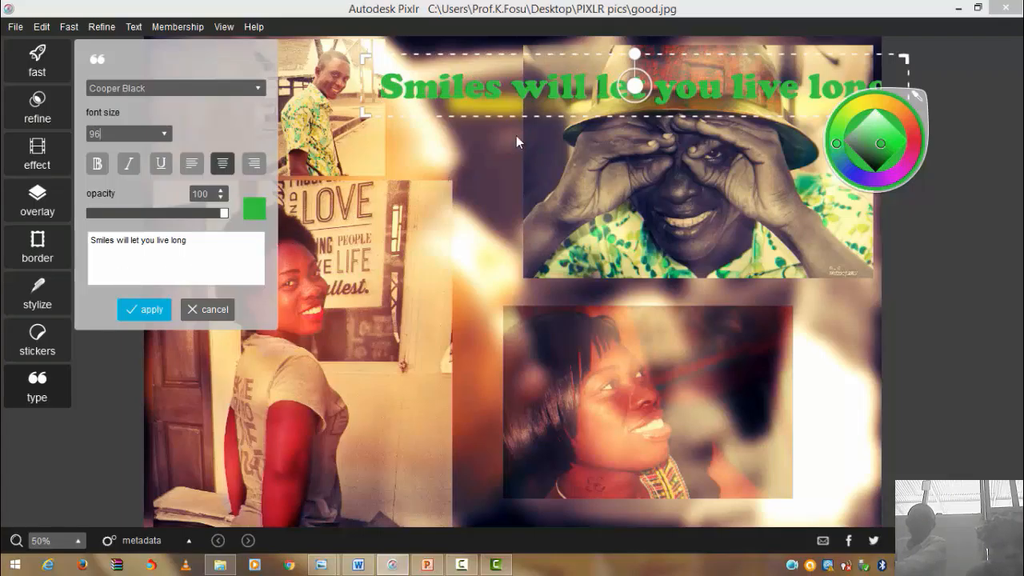
pyautogui.moveTo(635, 84); pyautogui.dragTo(608, 77)
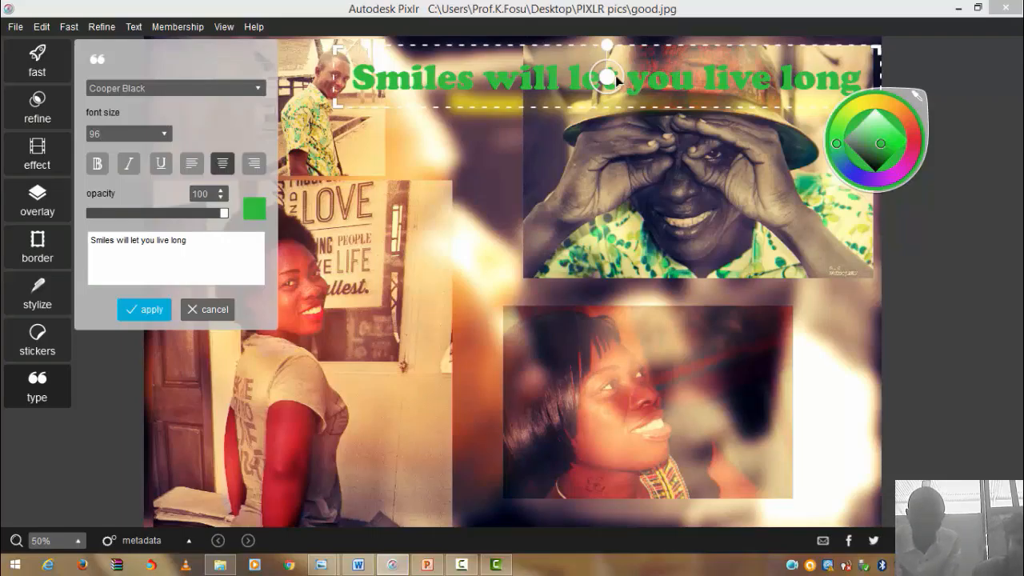
pyautogui.moveTo(613, 76); pyautogui.dragTo(540, 112)
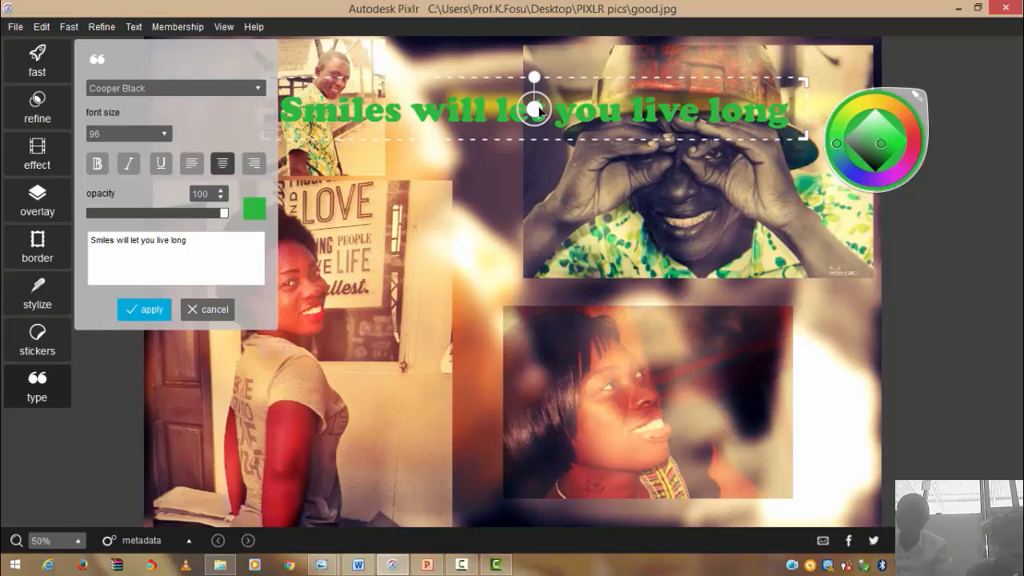
pyautogui.click(167, 308)
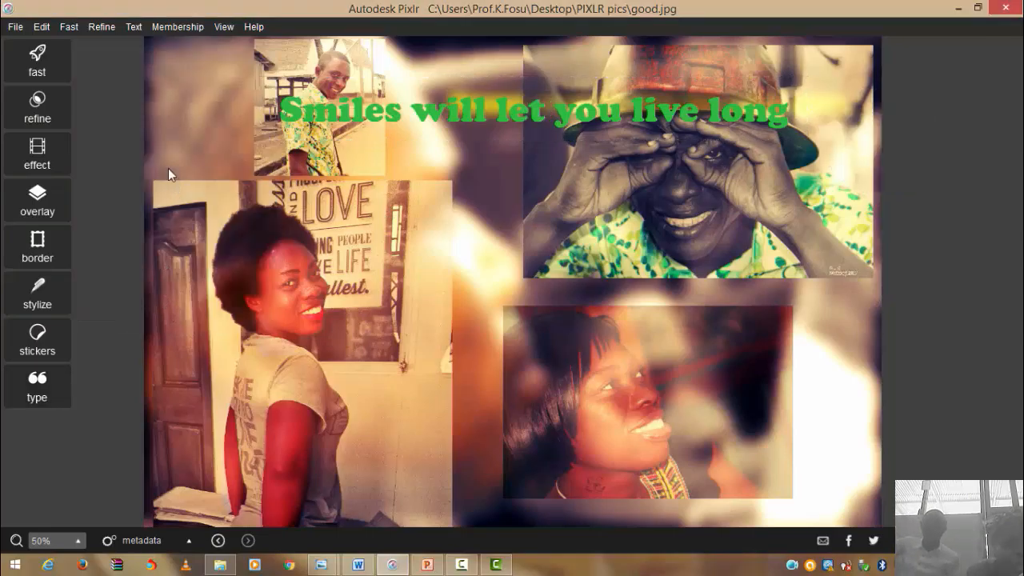
# - Add a new text box reading 'Venue: KNUST GREAT HALL'
pyautogui.click(34, 395)
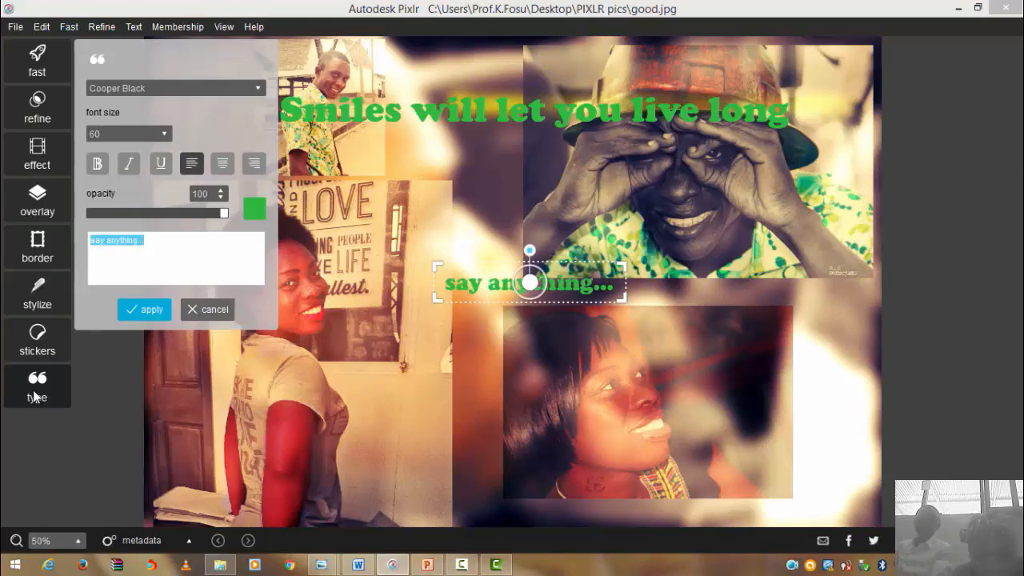
pyautogui.write('venu')
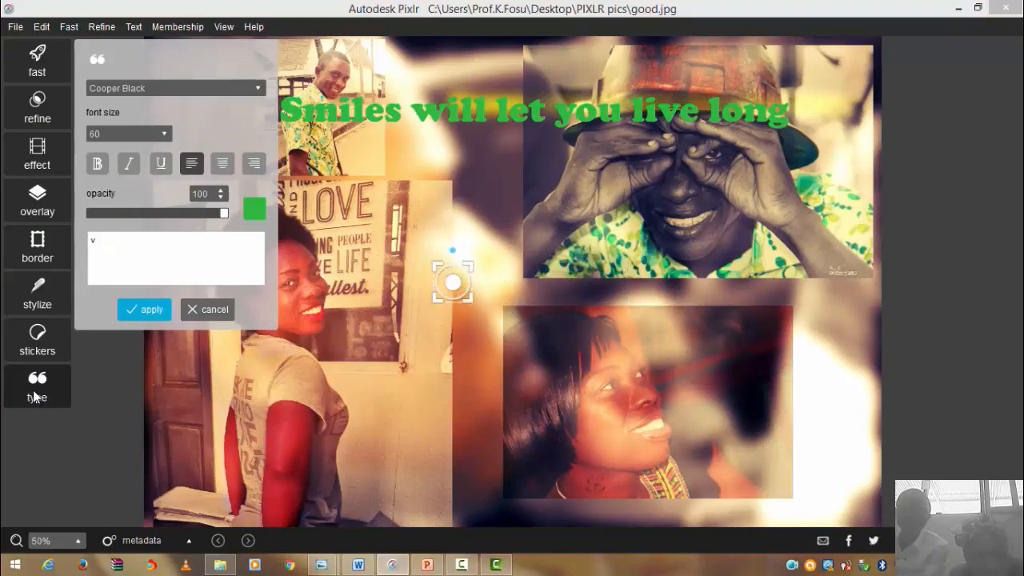
pyautogui.press('BackSpace')
pyautogui.press('BackSpace')
pyautogui.press('BackSpace')
pyautogui.press('BackSpace')
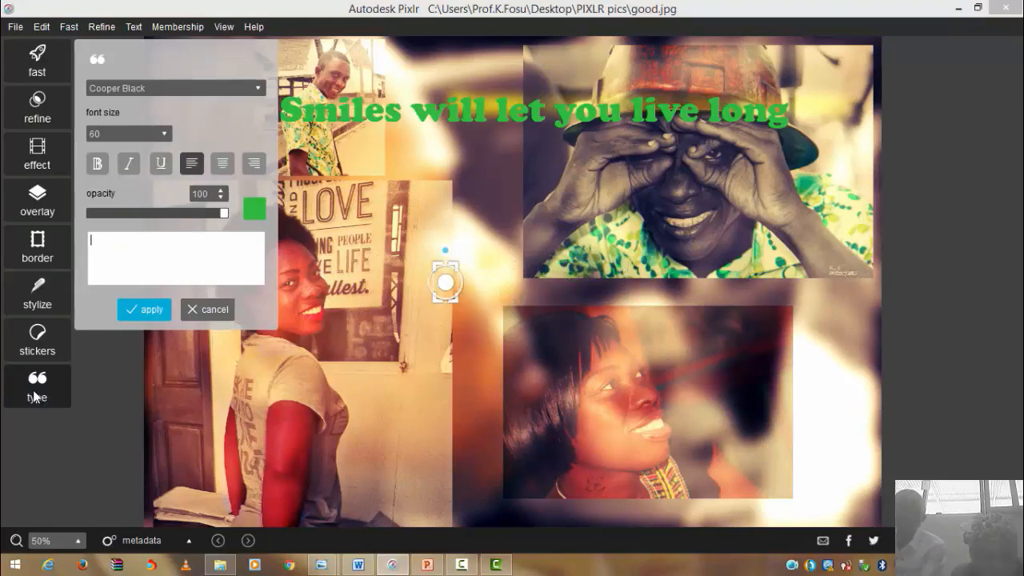
pyautogui.write('Venu')
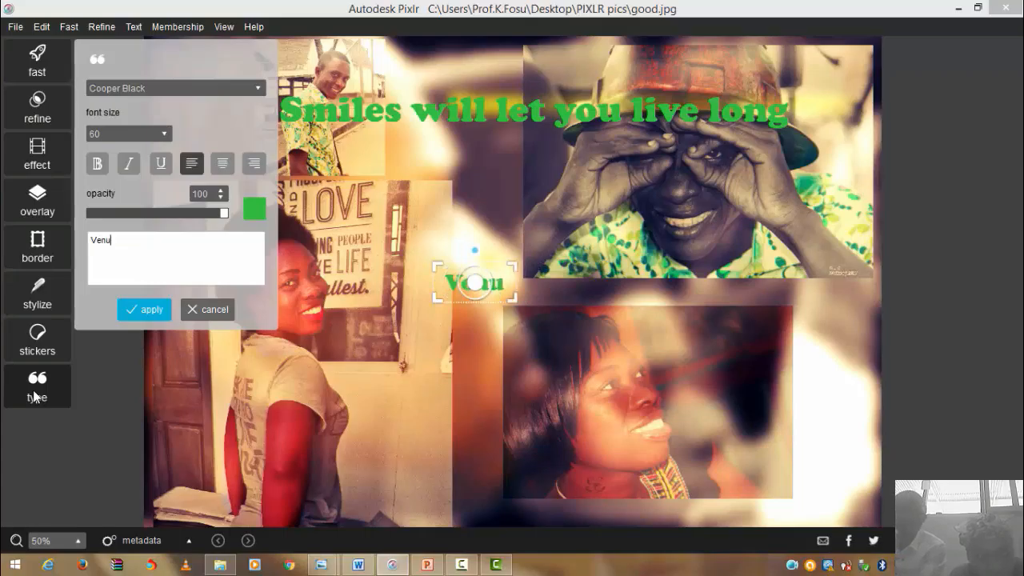
pyautogui.write('e:')
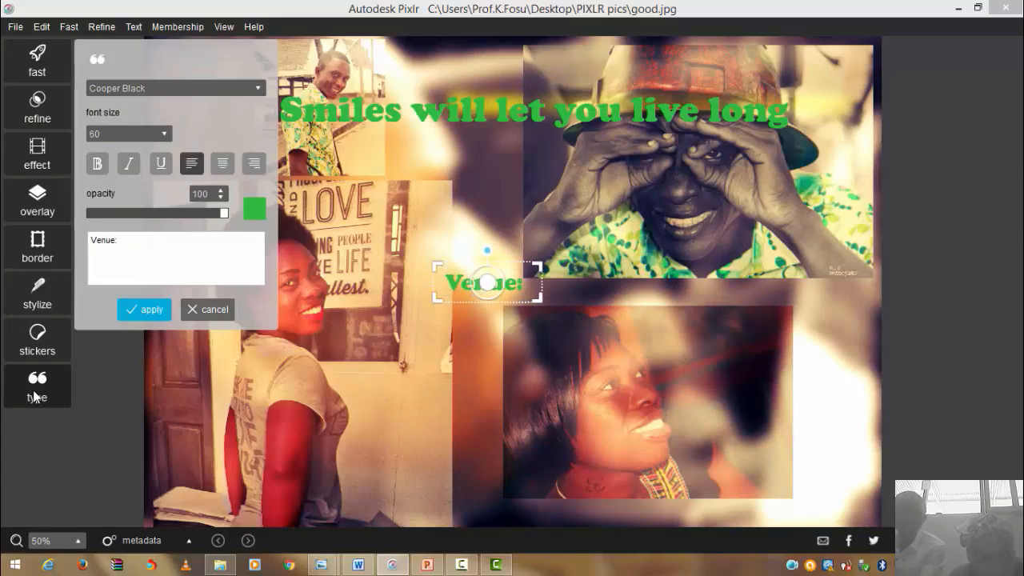
pyautogui.write(' K')
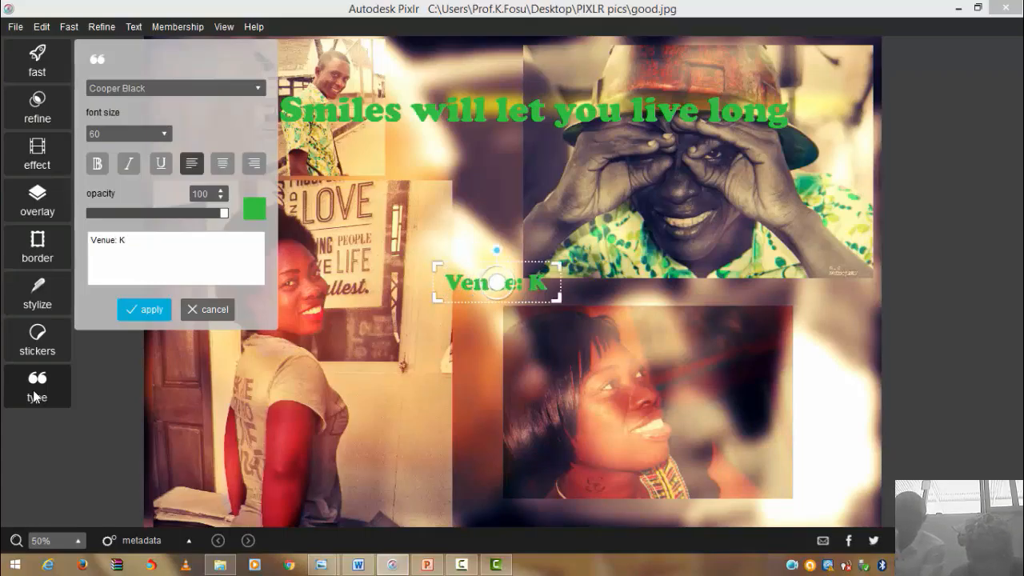
pyautogui.write('NUST')
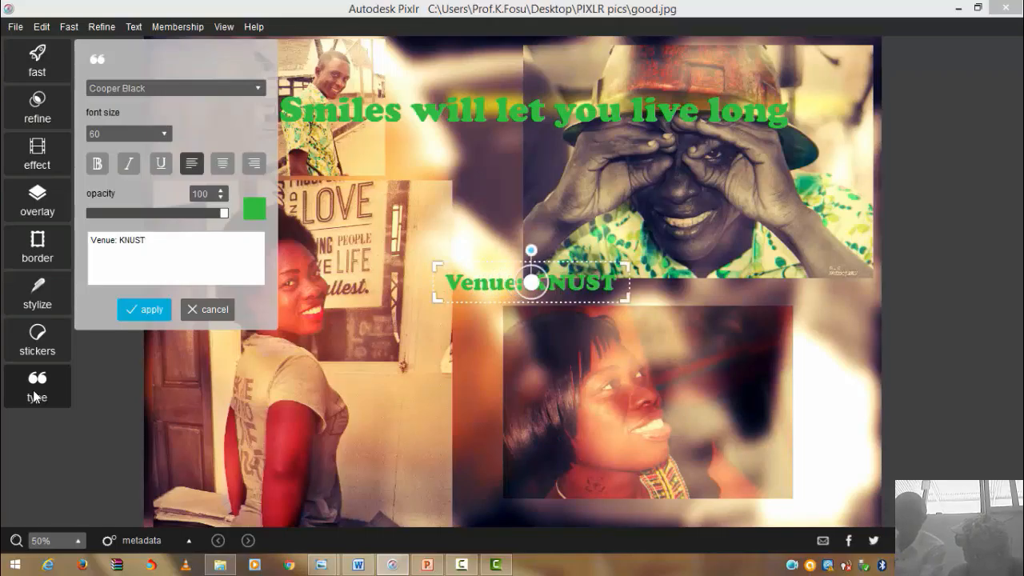
pyautogui.write(' GRE')
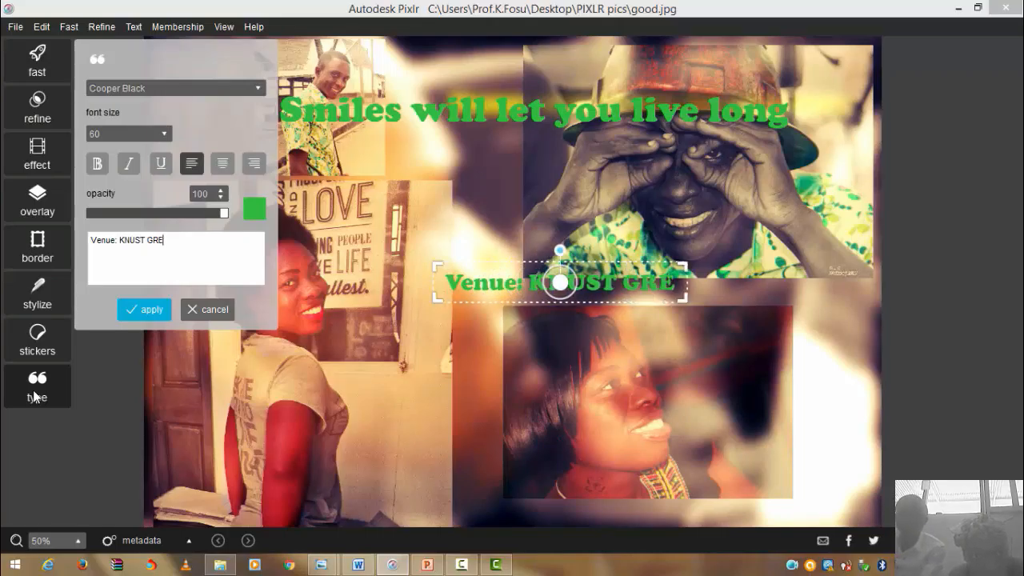
pyautogui.write('AT HALL')
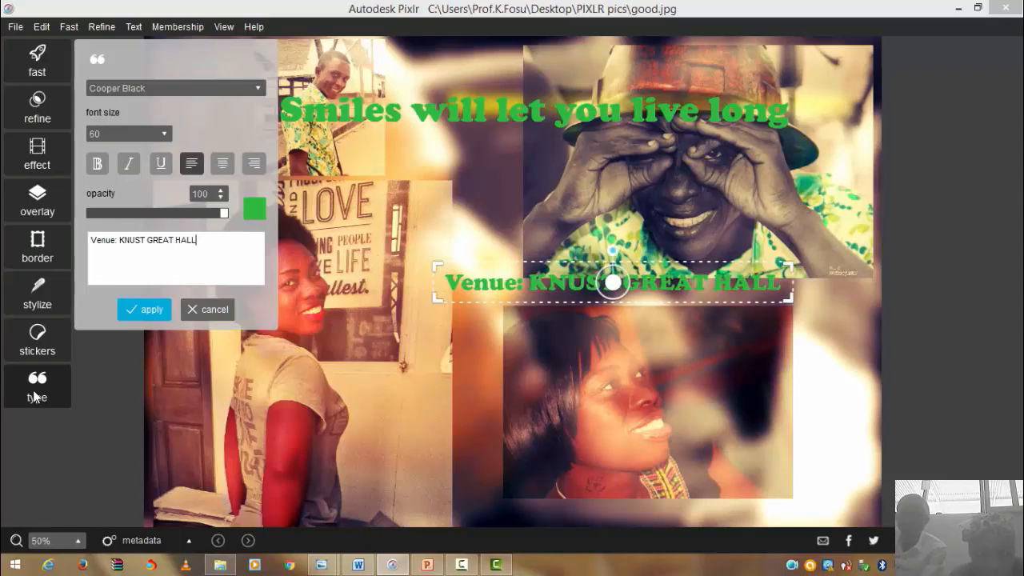
pyautogui.press('Return')
# - Add the lines 'Date: 26th May, 2016' and 'Time: 12 Midnight' below the venue
pyautogui.write('D')
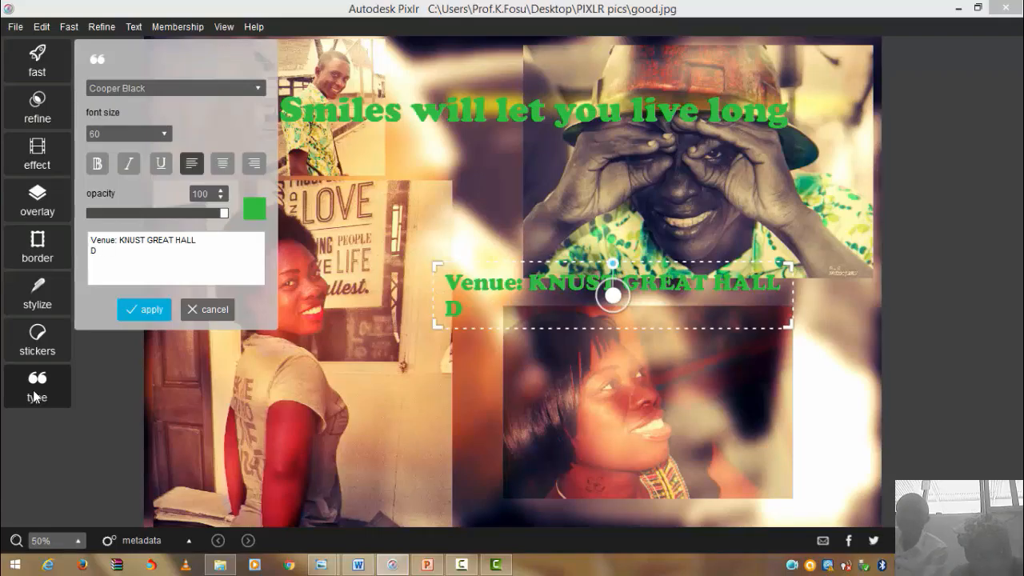
pyautogui.write('Aate')
pyautogui.write(':')
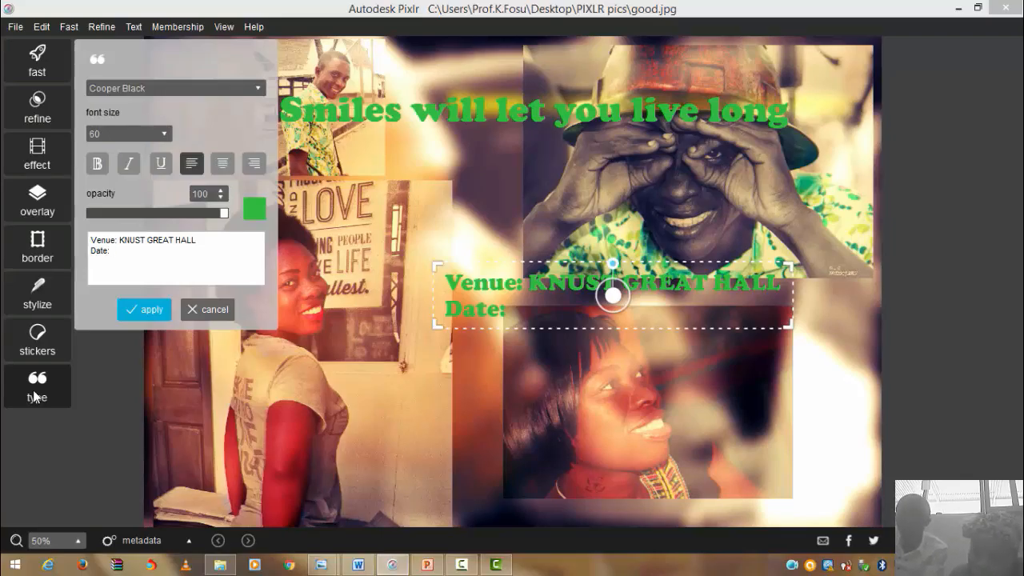
pyautogui.write(' th')
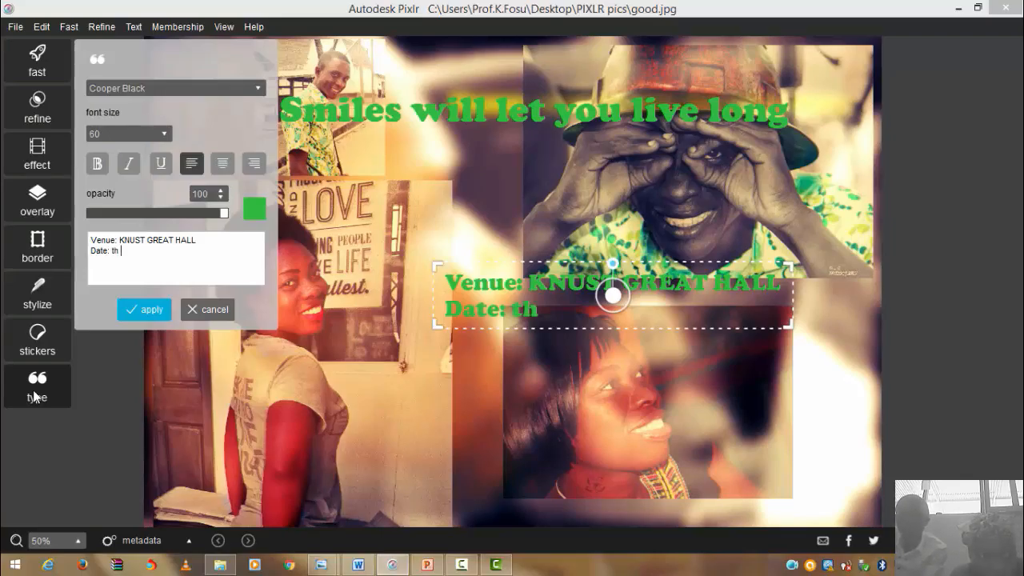
pyautogui.press('BackSpace')
pyautogui.press('BackSpace')
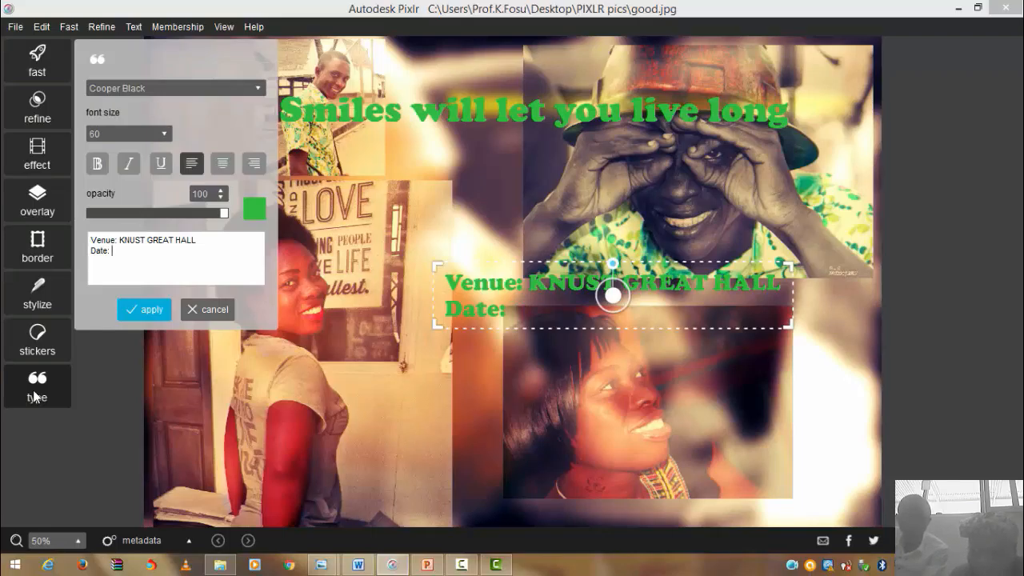
pyautogui.write('26th ')
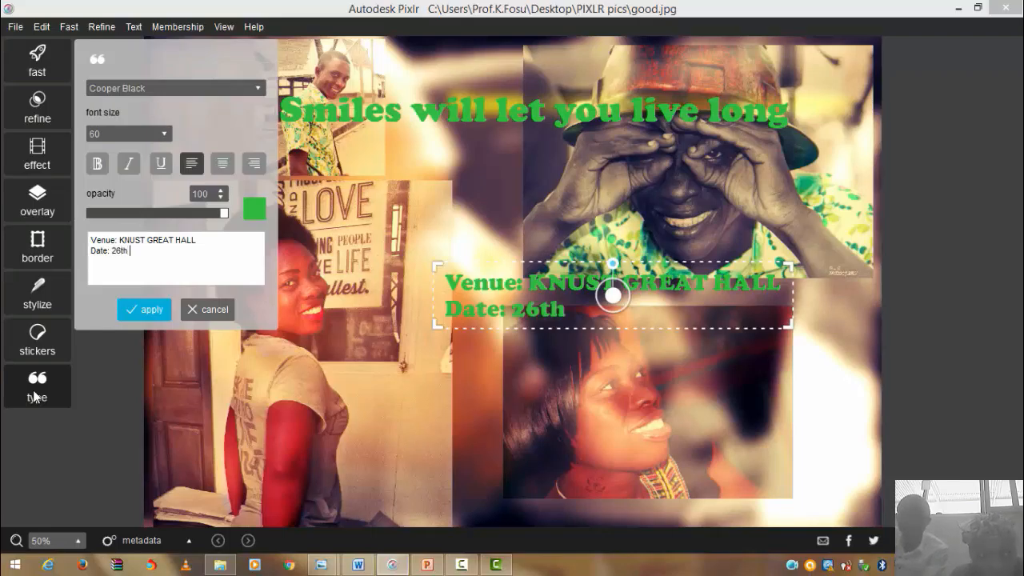
pyautogui.write('May')
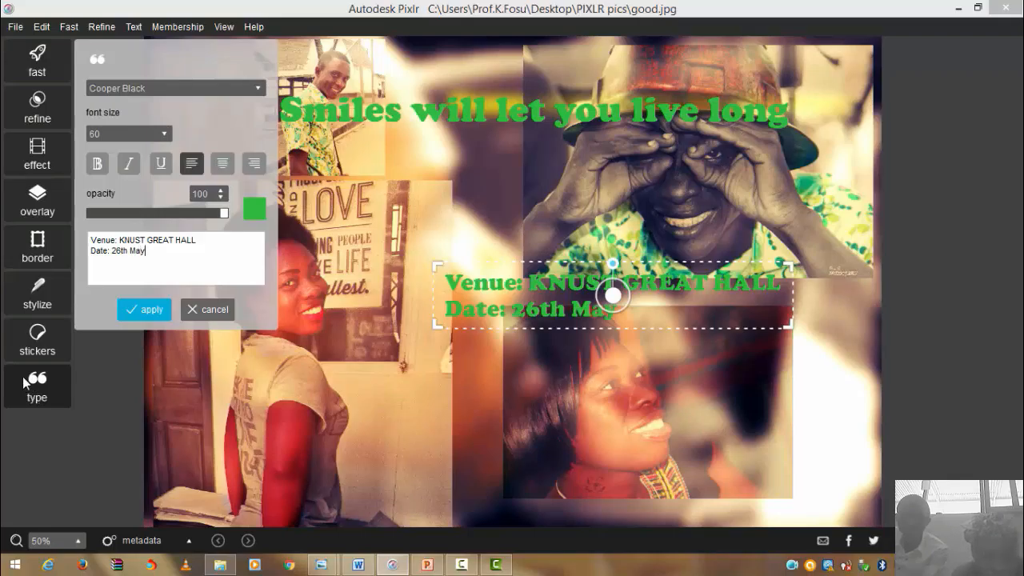
pyautogui.write(', 2016')
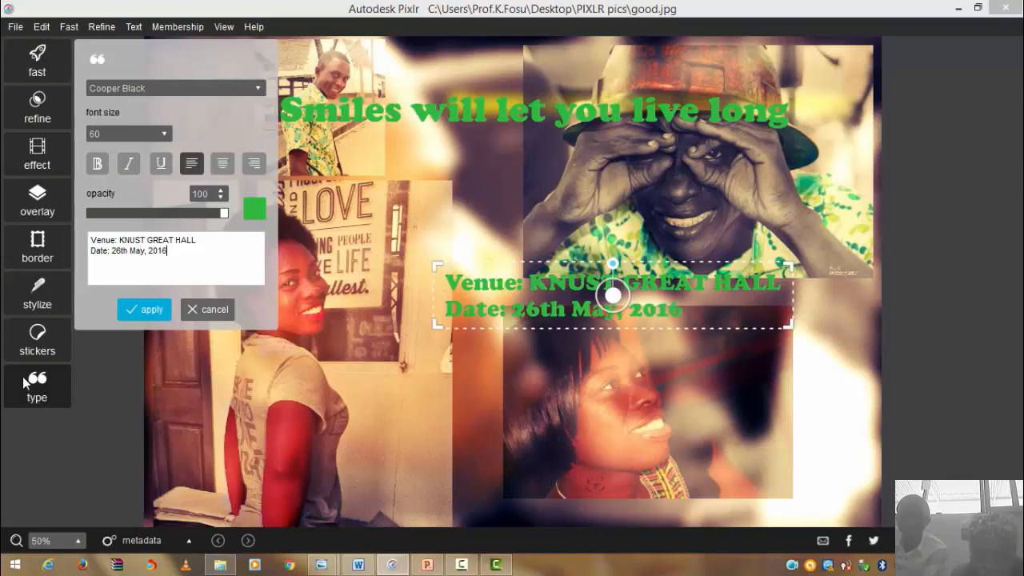
pyautogui.press('Return')
pyautogui.write('Time')
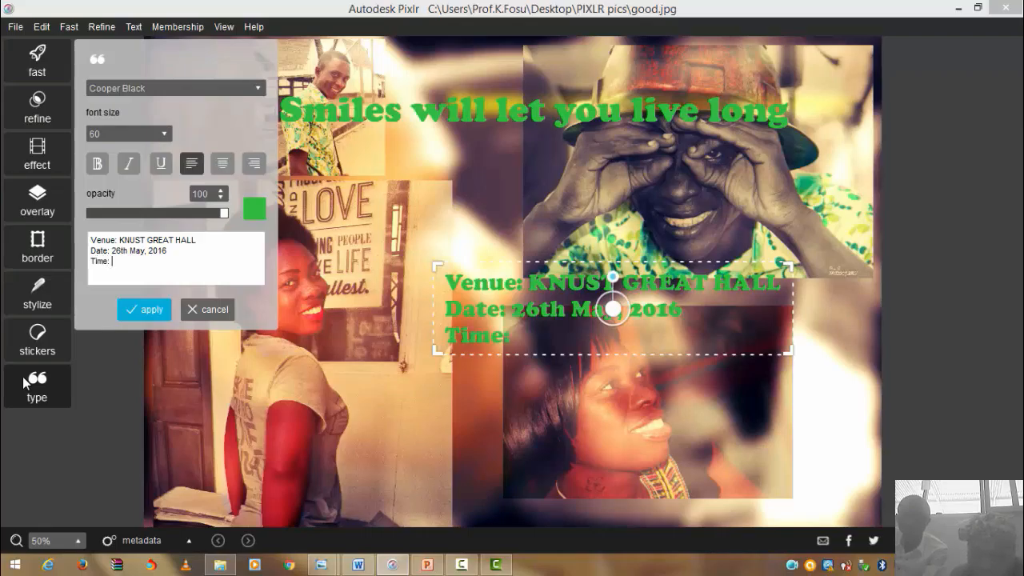
pyautogui.write(': 12 Mid')
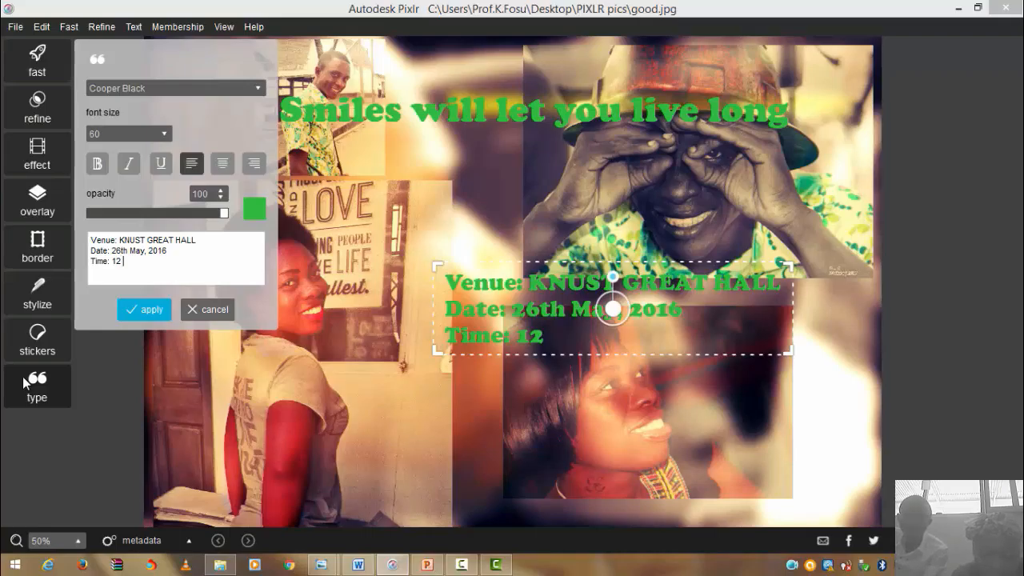
pyautogui.write('night')
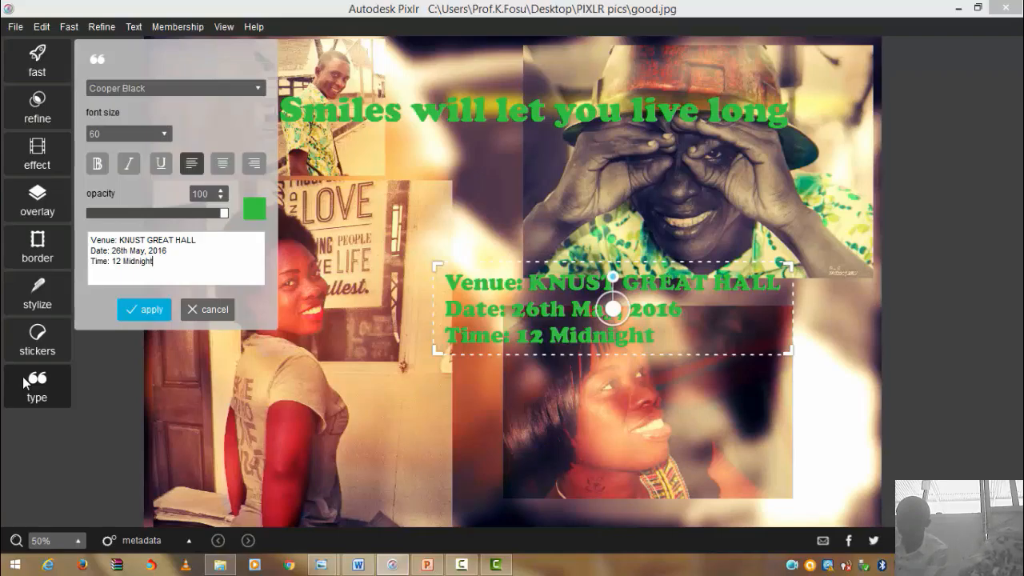
pyautogui.press('Return')
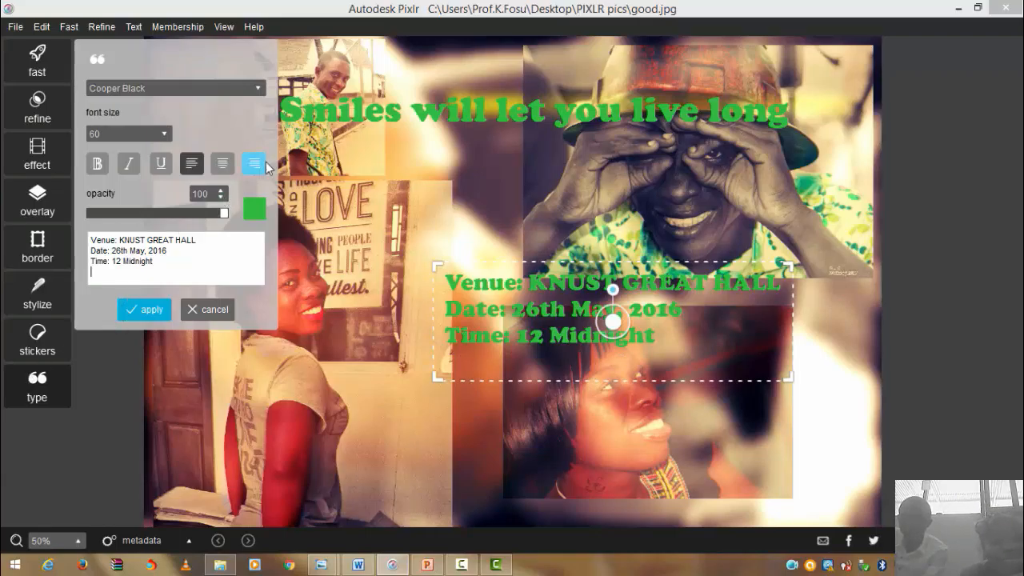
# - Recolour the venue, date and time text to a pale pinkish magenta on the colour wheel
pyautogui.click(256, 211)
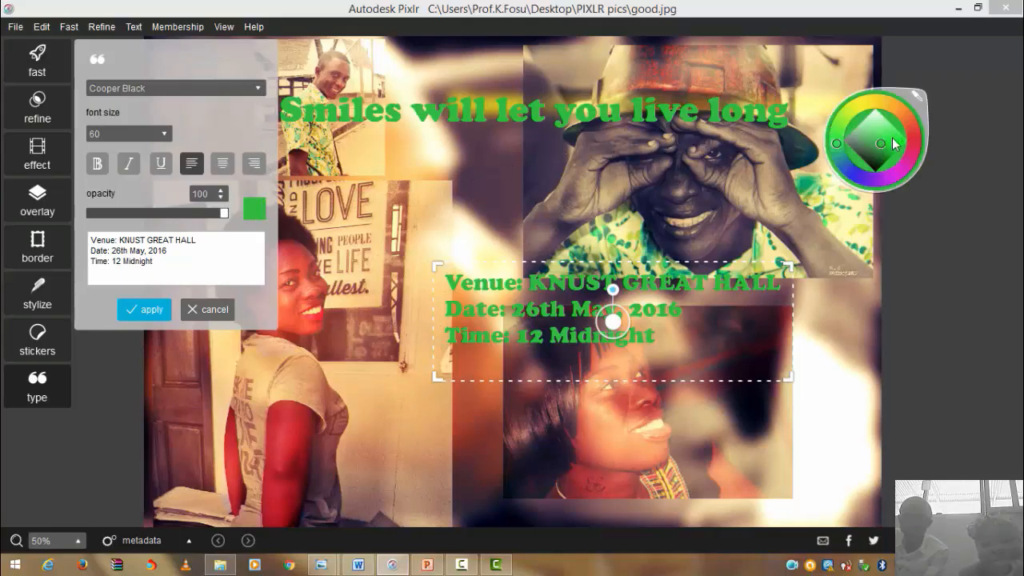
pyautogui.moveTo(884, 144)
pyautogui.mouseDown()
pyautogui.moveTo(883, 125)
pyautogui.moveTo(881, 134)
pyautogui.mouseUp()
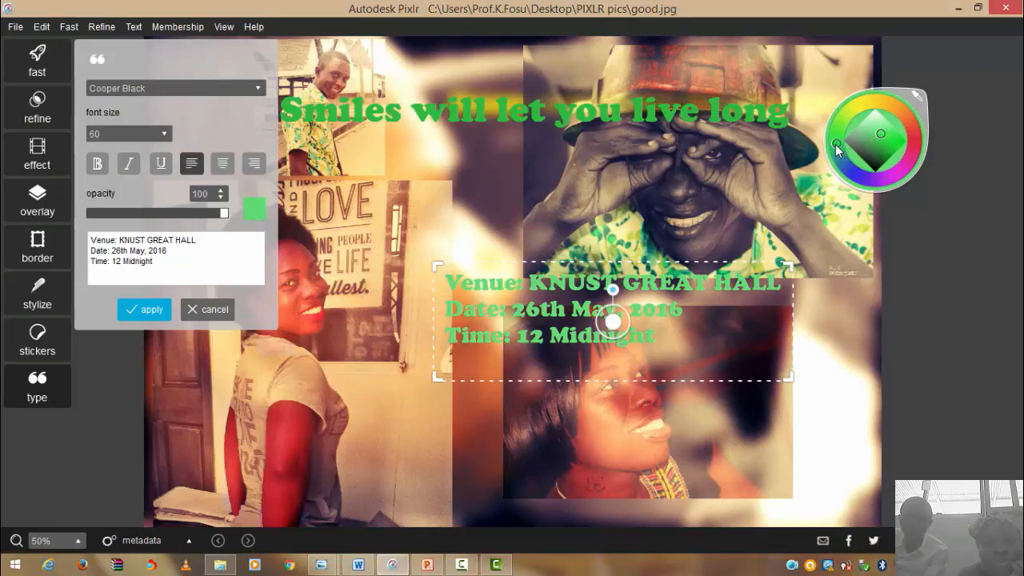
pyautogui.moveTo(840, 157)
pyautogui.mouseDown()
pyautogui.moveTo(851, 166)
pyautogui.moveTo(838, 144)
pyautogui.moveTo(838, 156)
pyautogui.moveTo(844, 170)
pyautogui.moveTo(849, 109)
pyautogui.moveTo(880, 95)
pyautogui.moveTo(896, 104)
pyautogui.moveTo(907, 142)
pyautogui.mouseUp()
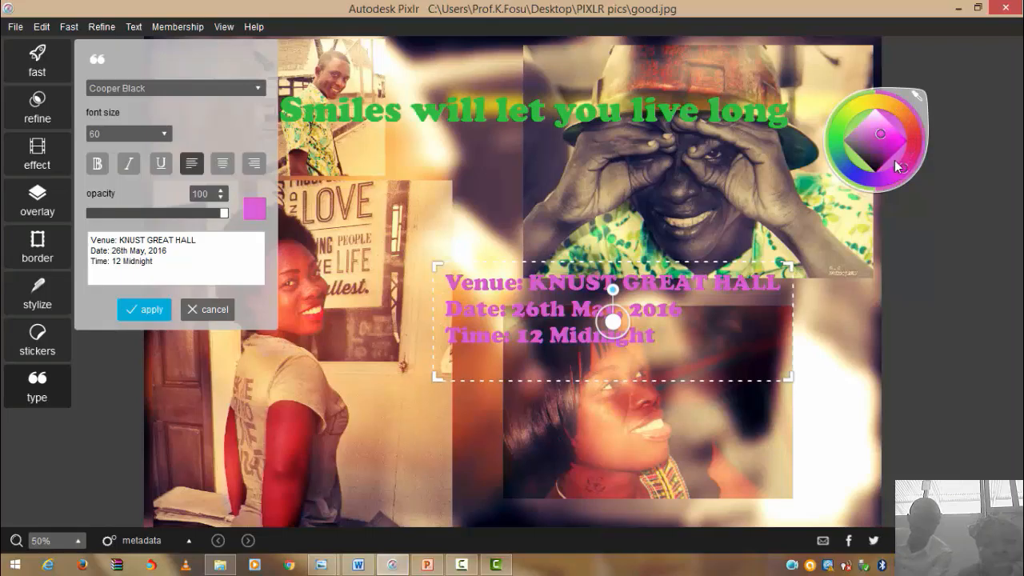
pyautogui.moveTo(894, 165); pyautogui.dragTo(891, 171)
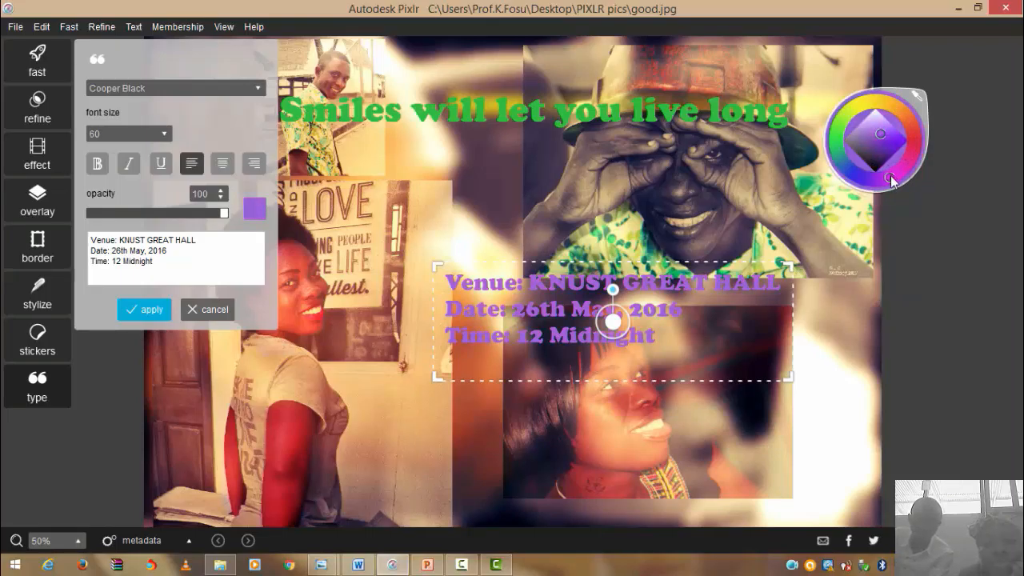
pyautogui.click(900, 172)
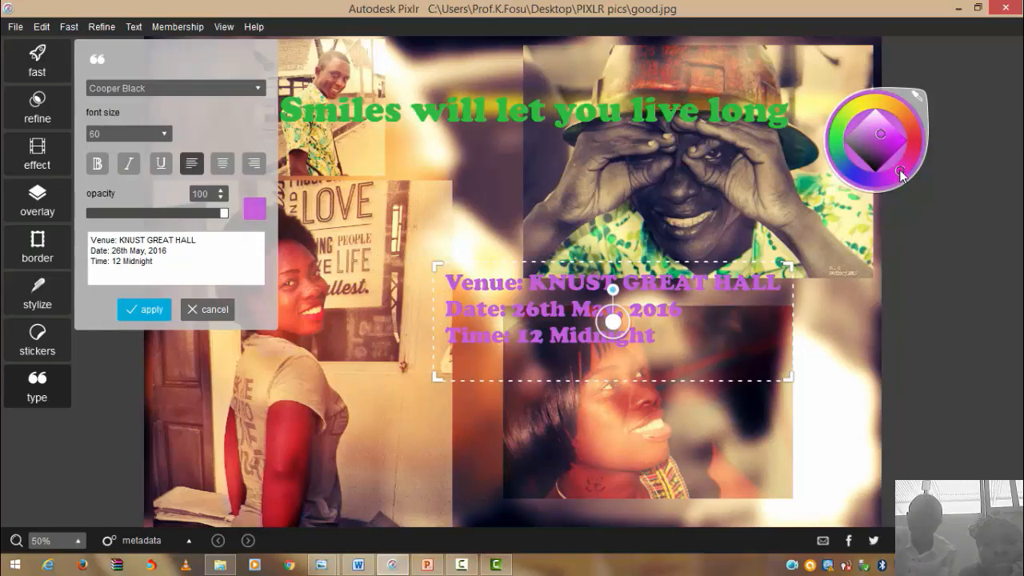
pyautogui.click(878, 124)
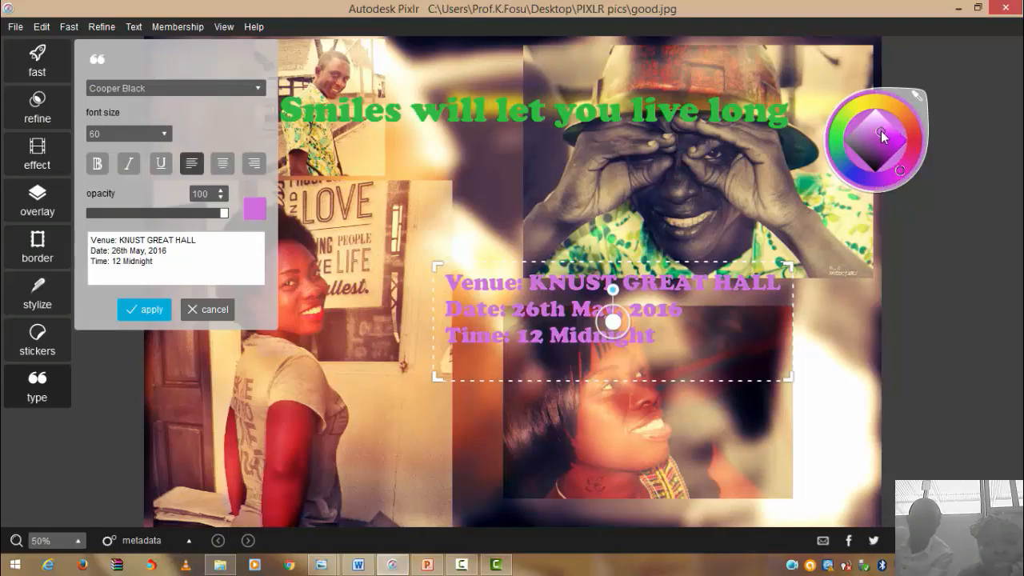
pyautogui.click(877, 128)
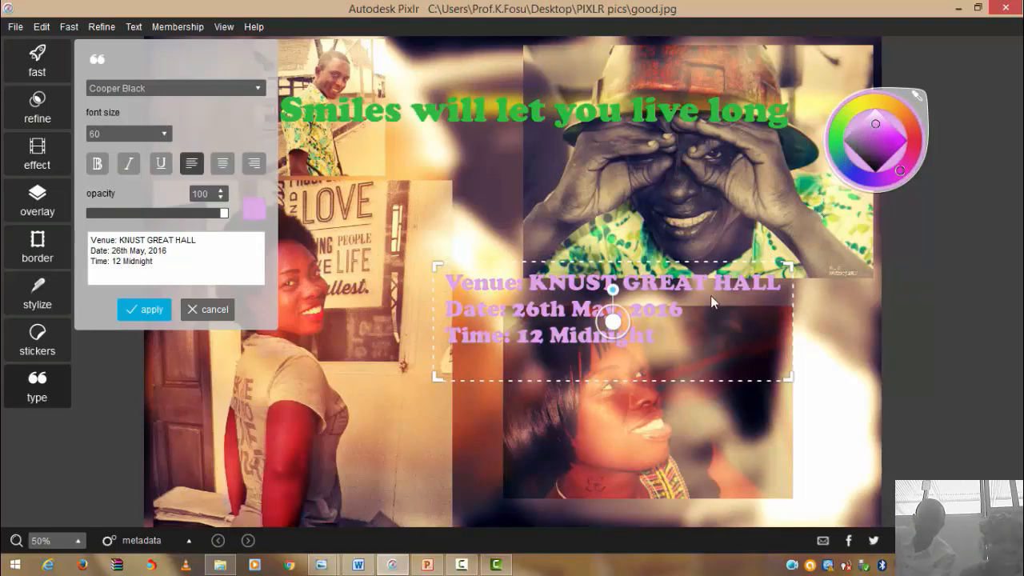
# - Set the event details in bold Bodoni MT Condensed and position them over the bottom photos
pyautogui.moveTo(616, 327); pyautogui.dragTo(519, 466)
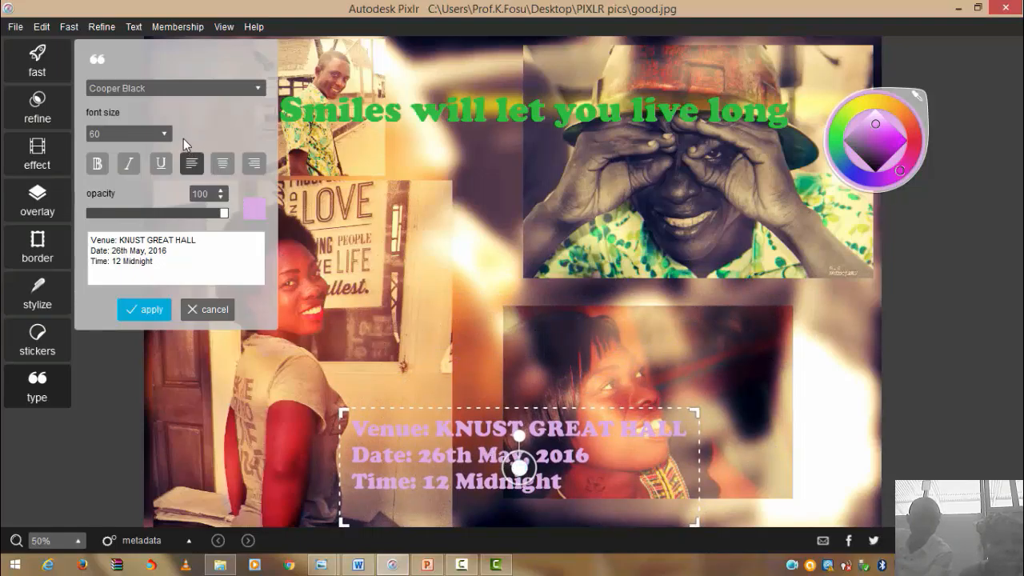
pyautogui.click(258, 89)
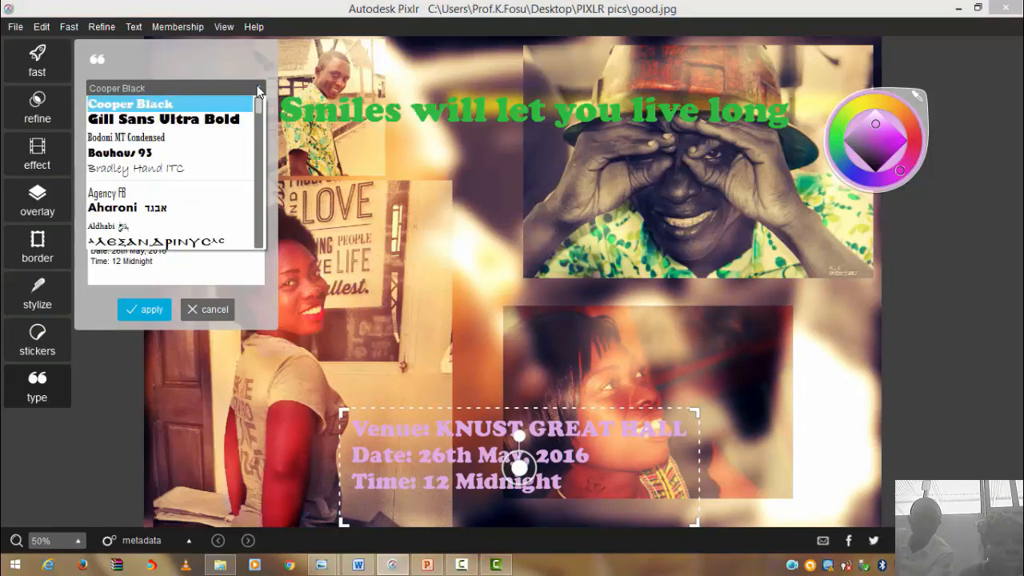
pyautogui.click(227, 136)
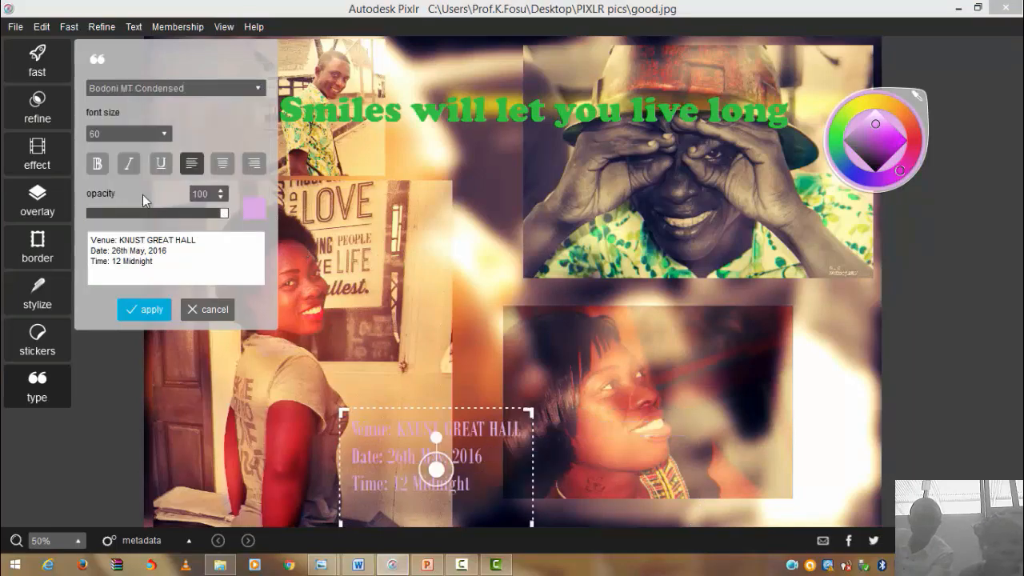
pyautogui.click(98, 165)
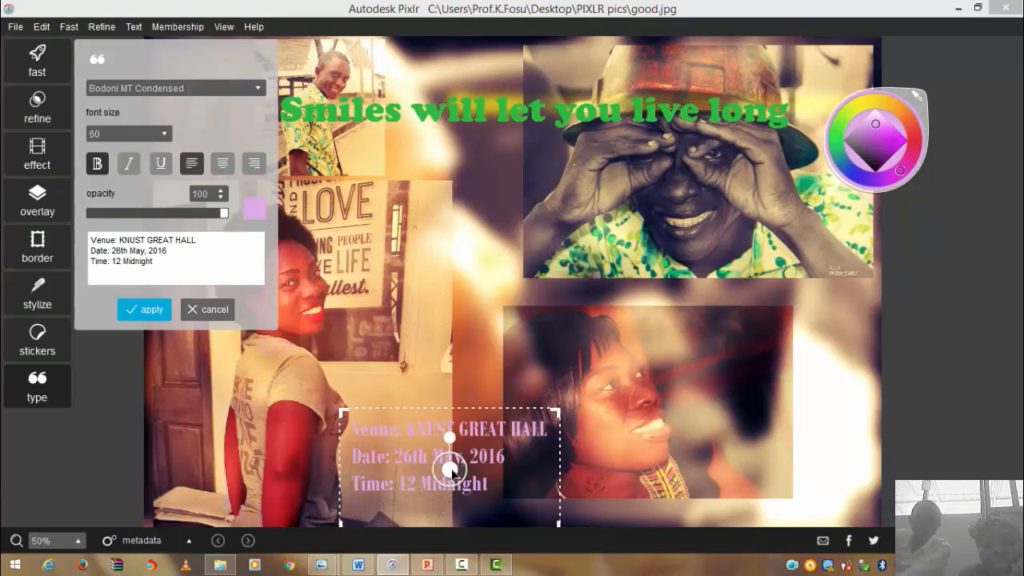
pyautogui.moveTo(451, 470); pyautogui.dragTo(456, 452)
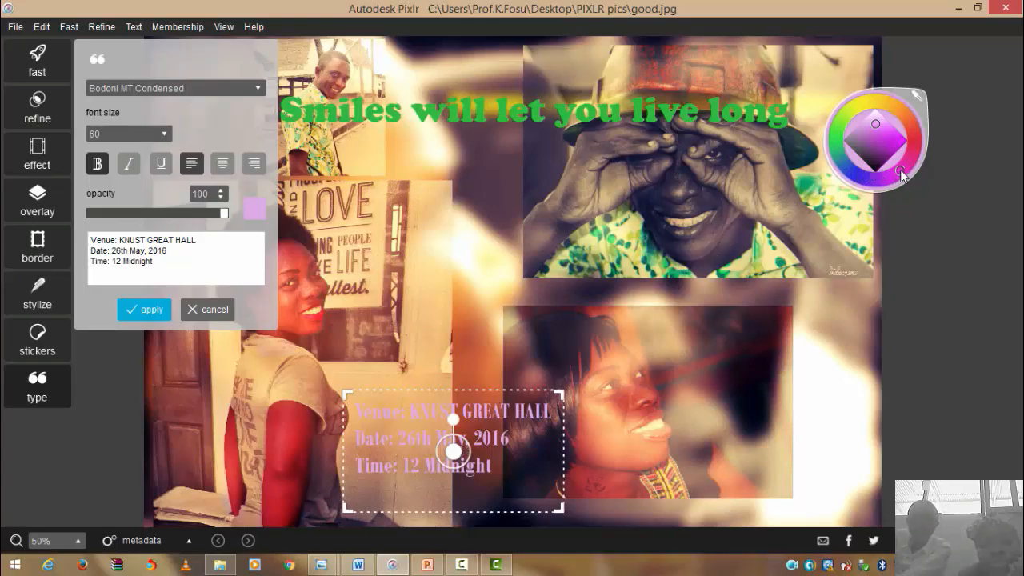
# - Adjust the event text colour to a brighter magenta and commit it to the collage
pyautogui.moveTo(901, 175)
pyautogui.mouseDown()
pyautogui.moveTo(886, 183)
pyautogui.moveTo(901, 165)
pyautogui.mouseUp()
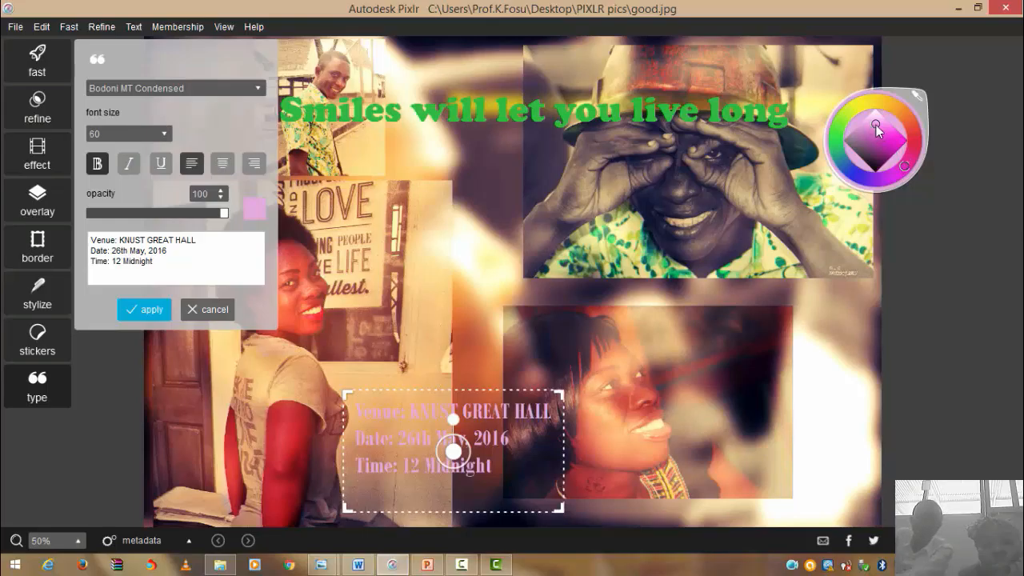
pyautogui.moveTo(879, 130)
pyautogui.mouseDown()
pyautogui.moveTo(883, 143)
pyautogui.moveTo(849, 146)
pyautogui.moveTo(871, 153)
pyautogui.mouseUp()
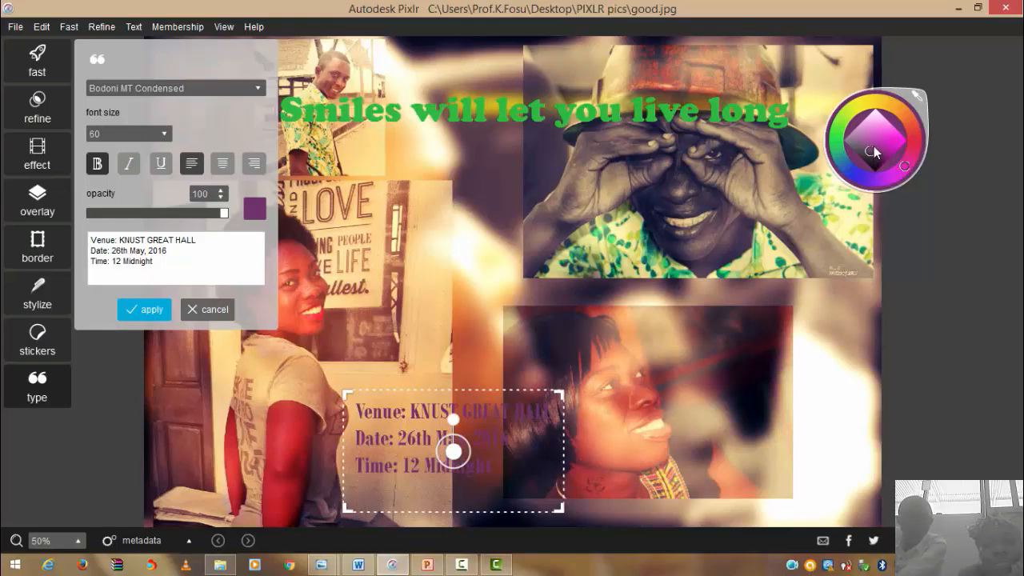
pyautogui.moveTo(872, 152); pyautogui.dragTo(878, 144)
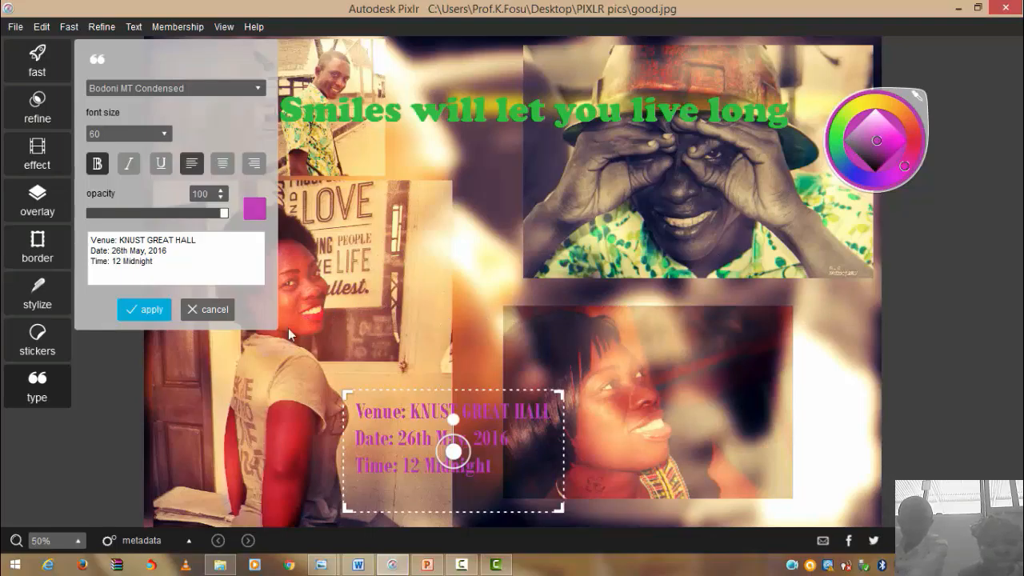
pyautogui.click(150, 309)
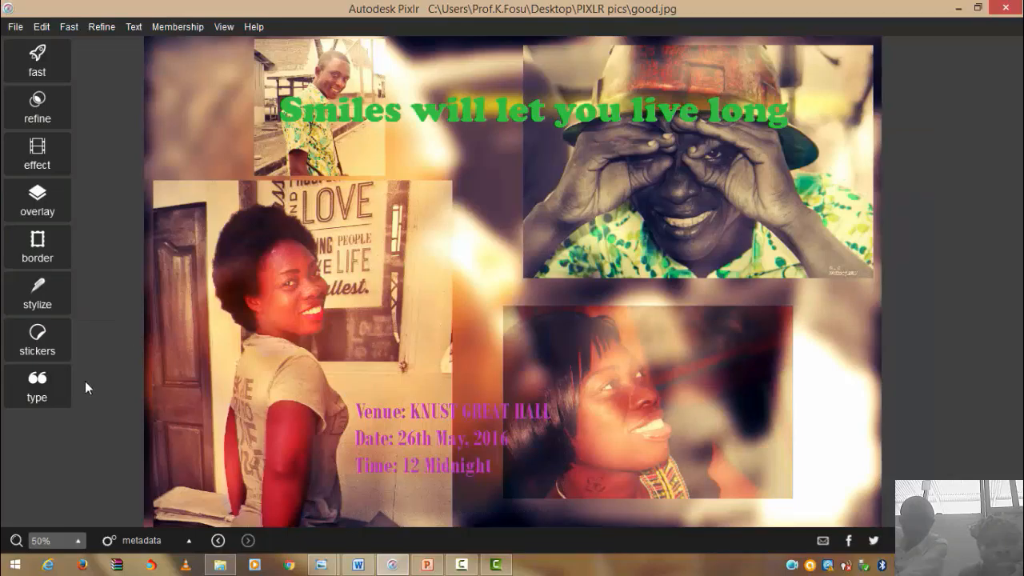
# - Add a text block with 'BOOK LAUNCH', 'by :' and the two authors' names
pyautogui.click(63, 383)
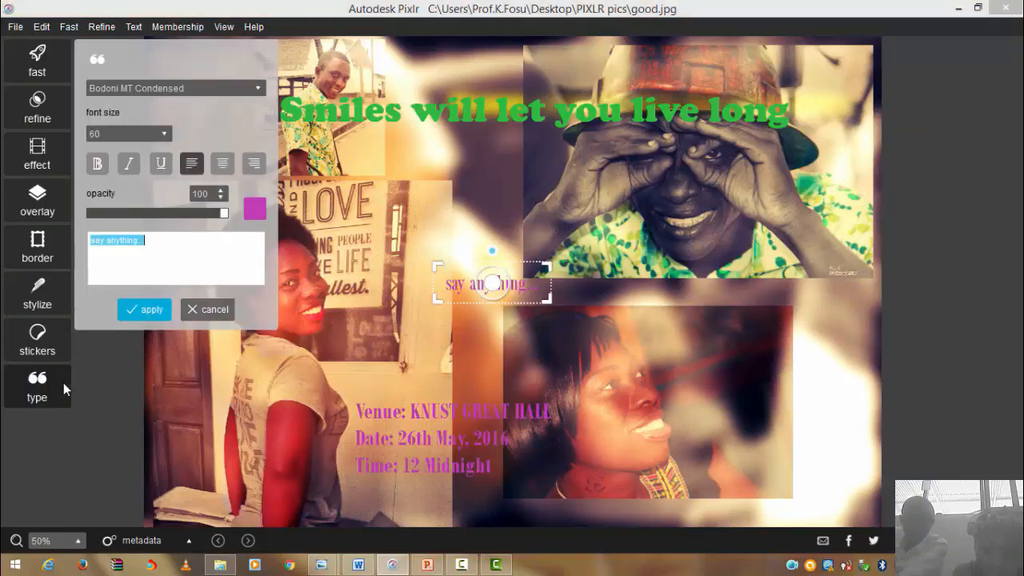
pyautogui.write('BOOK LAUN')
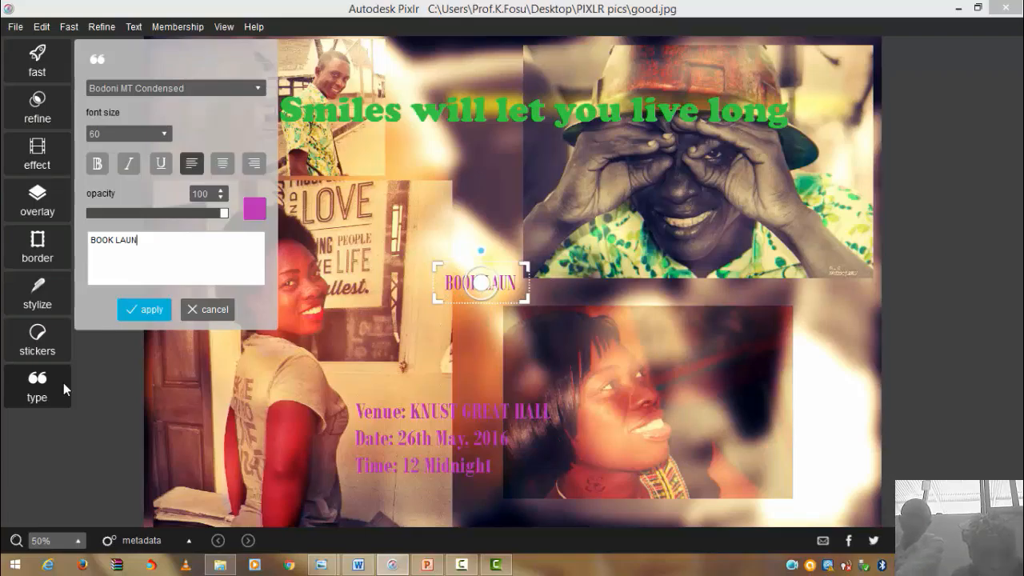
pyautogui.write('CH')
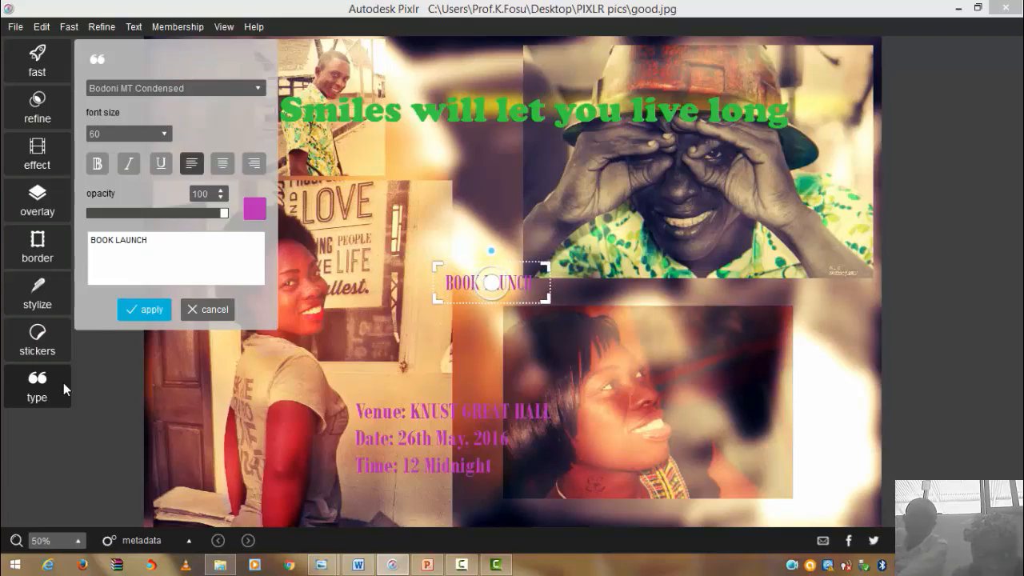
pyautogui.press('Return')
pyautogui.write('by')
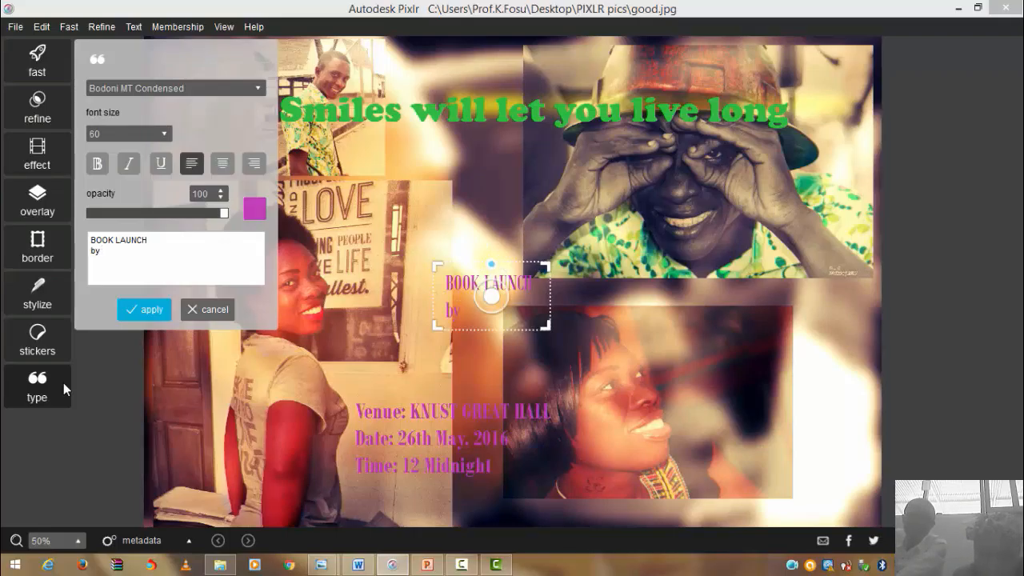
pyautogui.write(' :')
pyautogui.press('Return')
pyautogui.write('D')
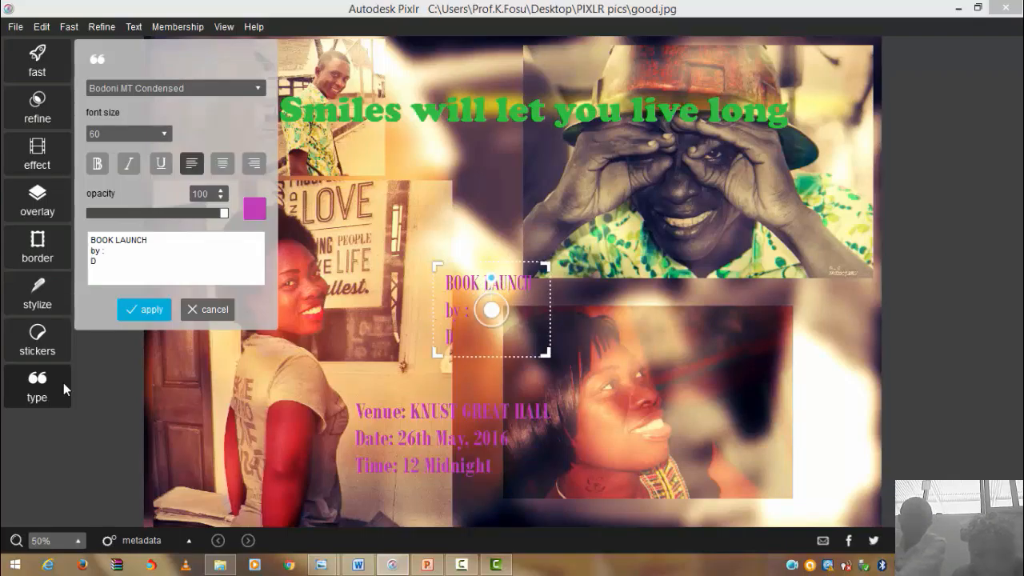
pyautogui.write('rs.')
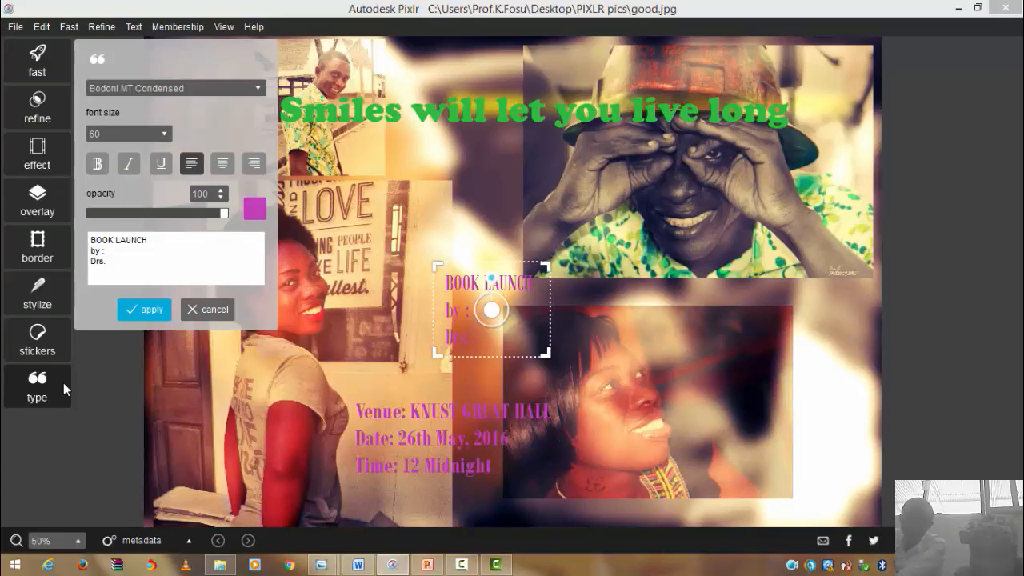
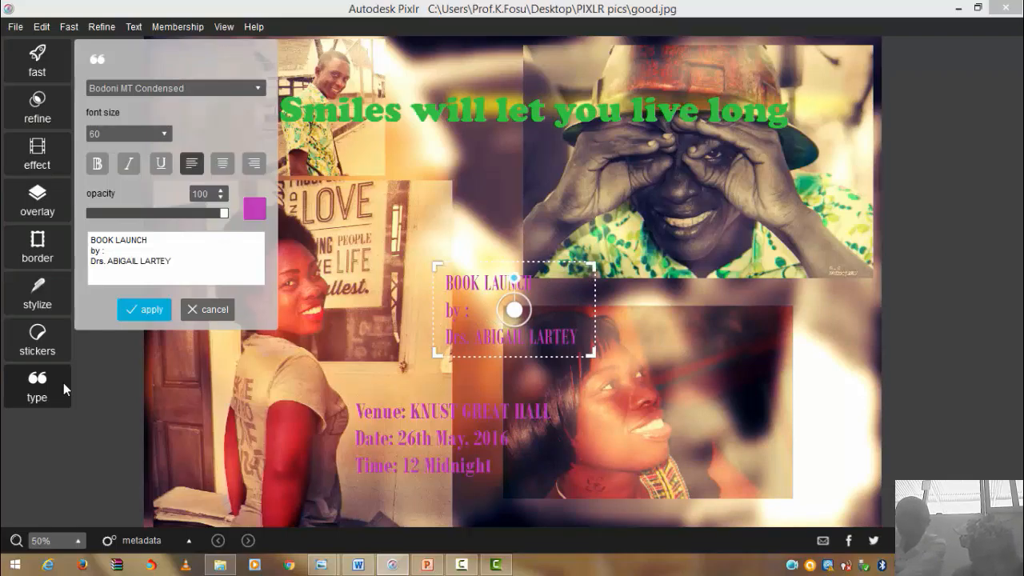
pyautogui.write(' &')
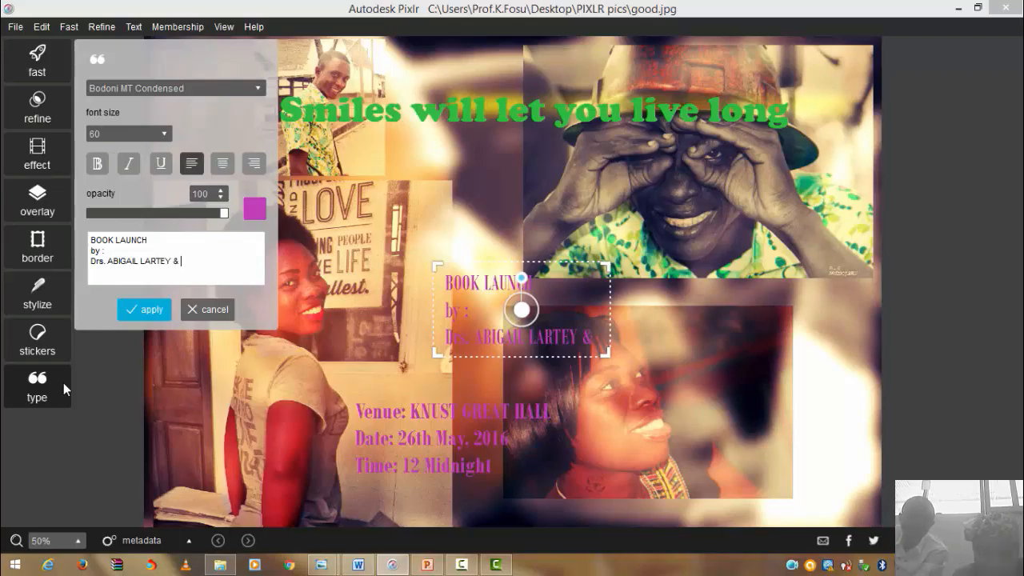
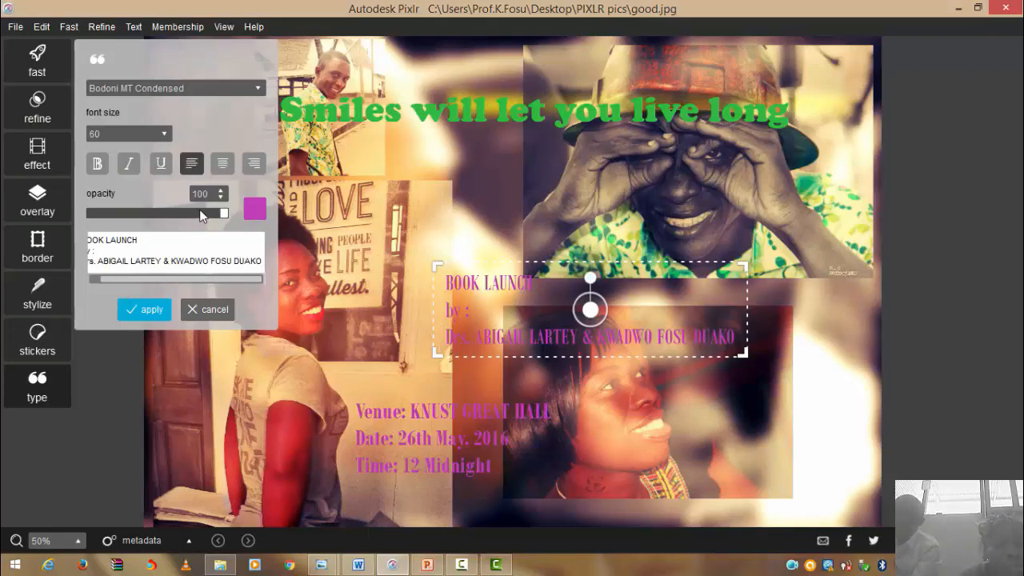
# - Centre the book launch text, move it up and left, and set it to Arial Black size 36
pyautogui.click(225, 166)
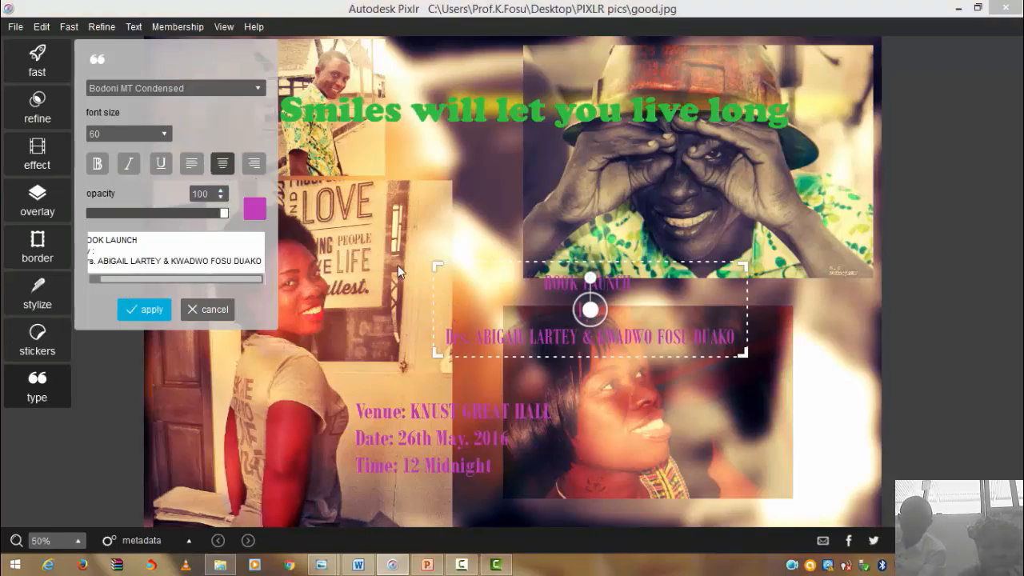
pyautogui.moveTo(593, 314); pyautogui.dragTo(487, 242)
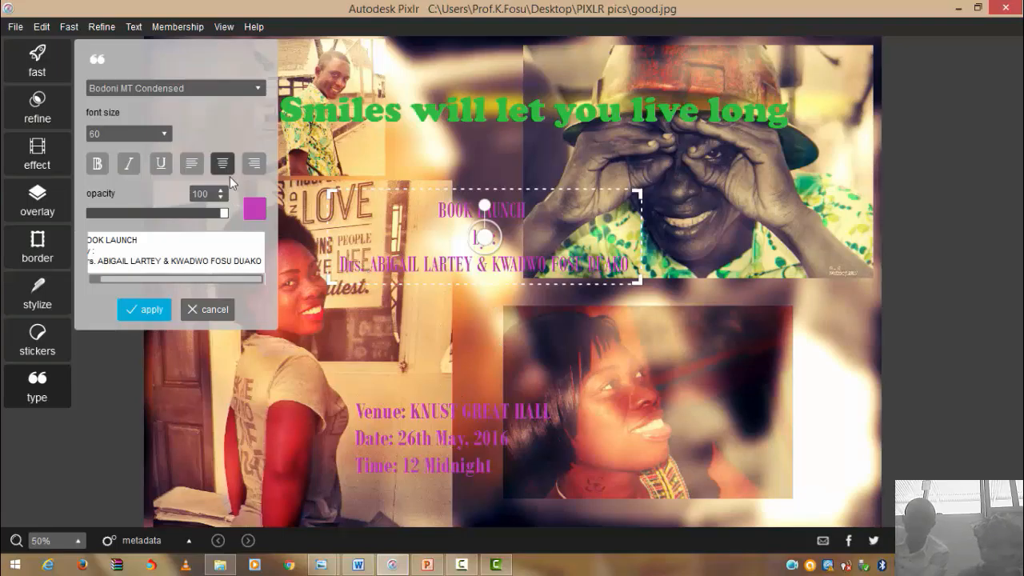
pyautogui.click(256, 85)
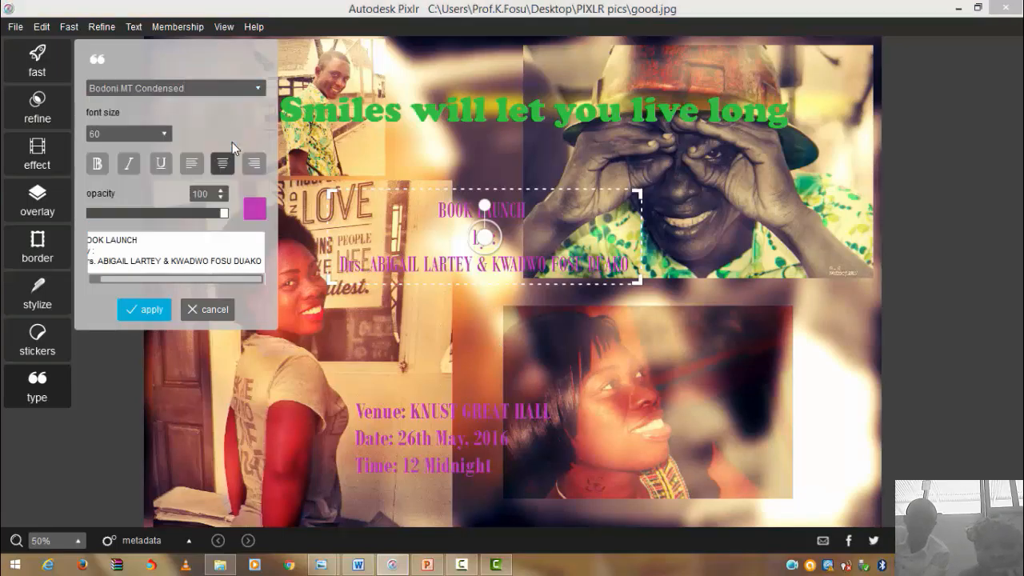
pyautogui.click(261, 87)
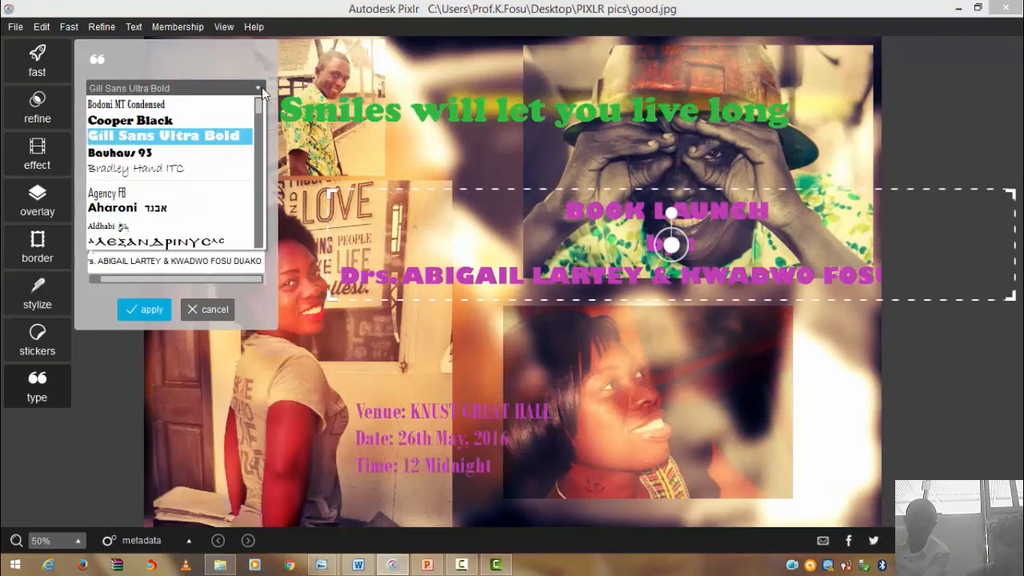
pyautogui.click(217, 154)
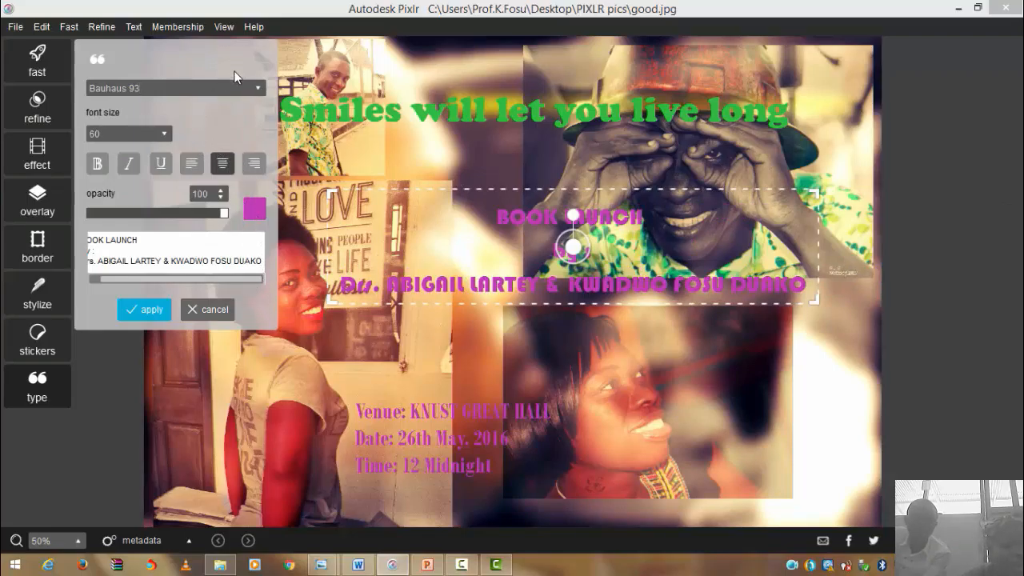
pyautogui.click(167, 134)
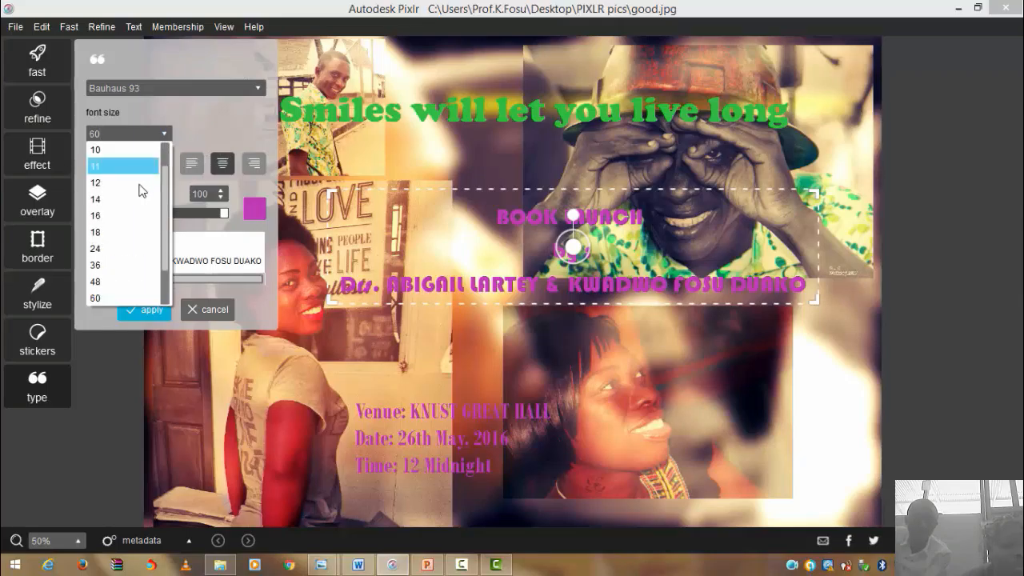
pyautogui.click(125, 268)
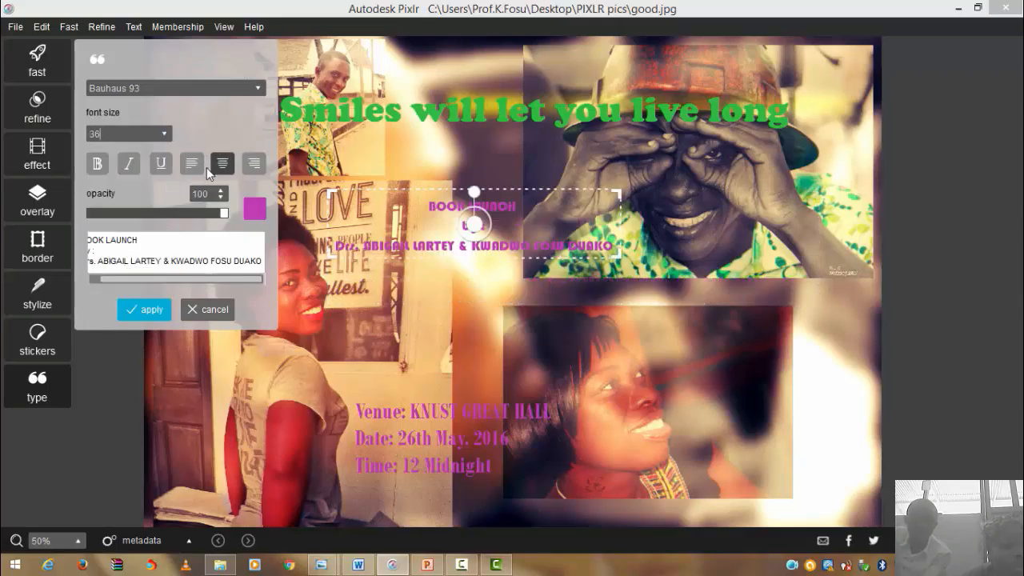
pyautogui.click(258, 89)
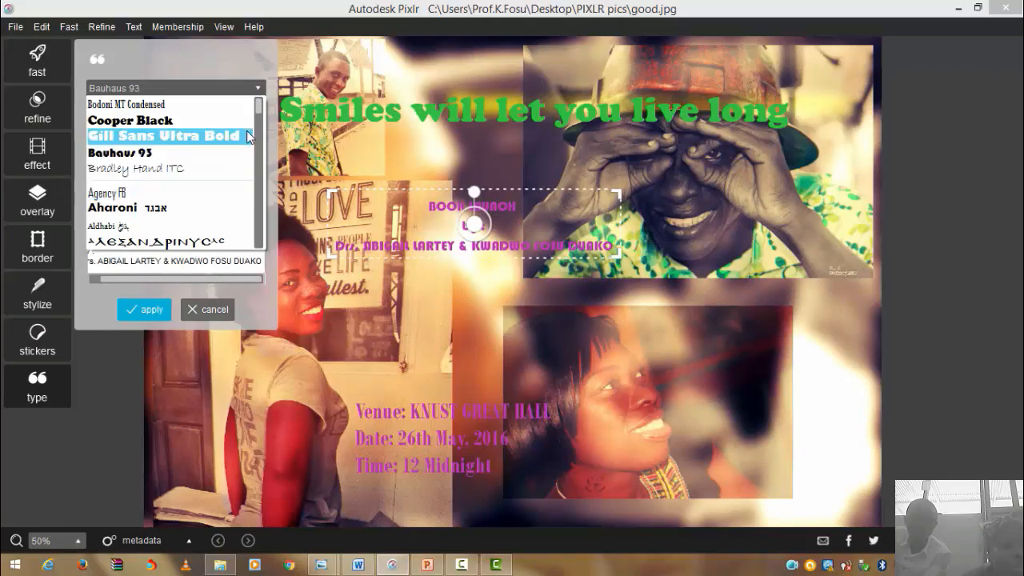
pyautogui.scroll(-3, 262, 228)
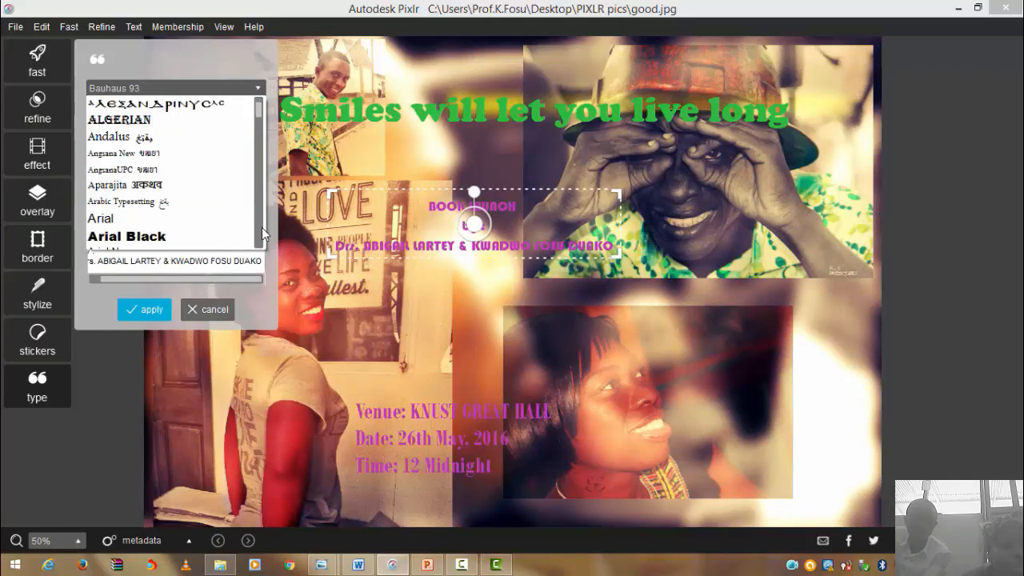
pyautogui.click(219, 235)
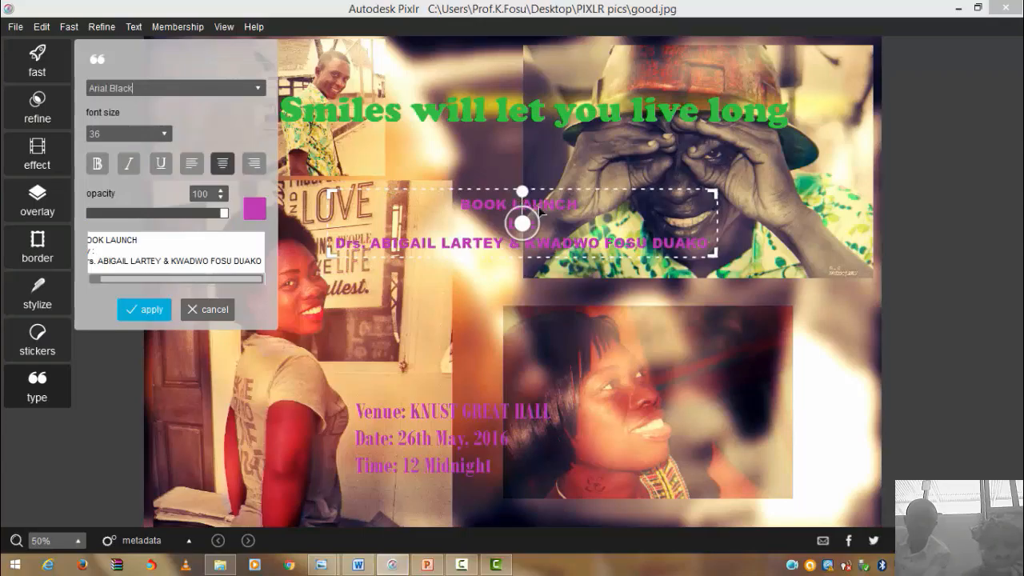
# - Put the ampersand and second author on separate lines and enlarge the book-launch text to size 57
pyautogui.click(163, 261)
pyautogui.press('Return')
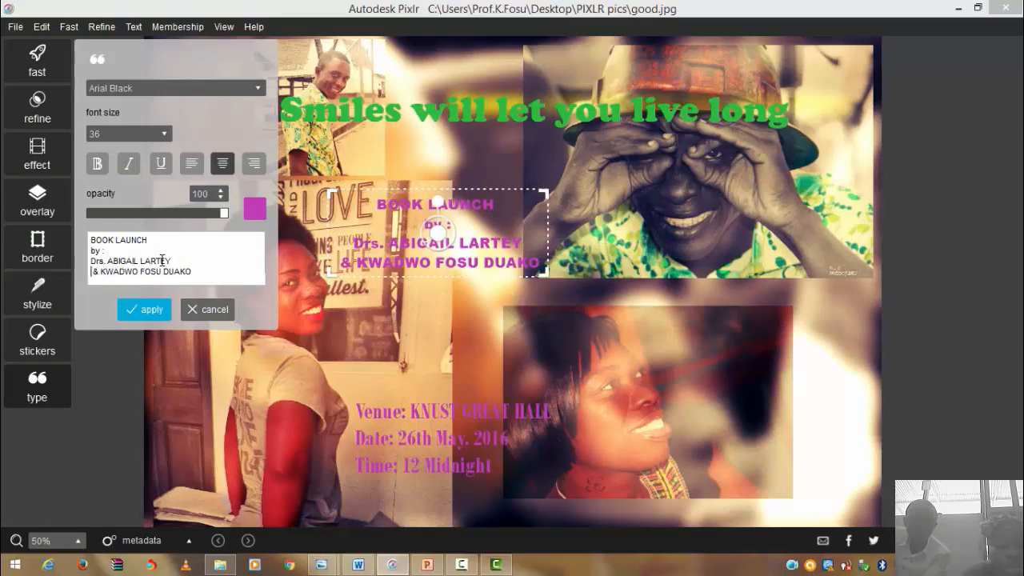
pyautogui.press('Delete')
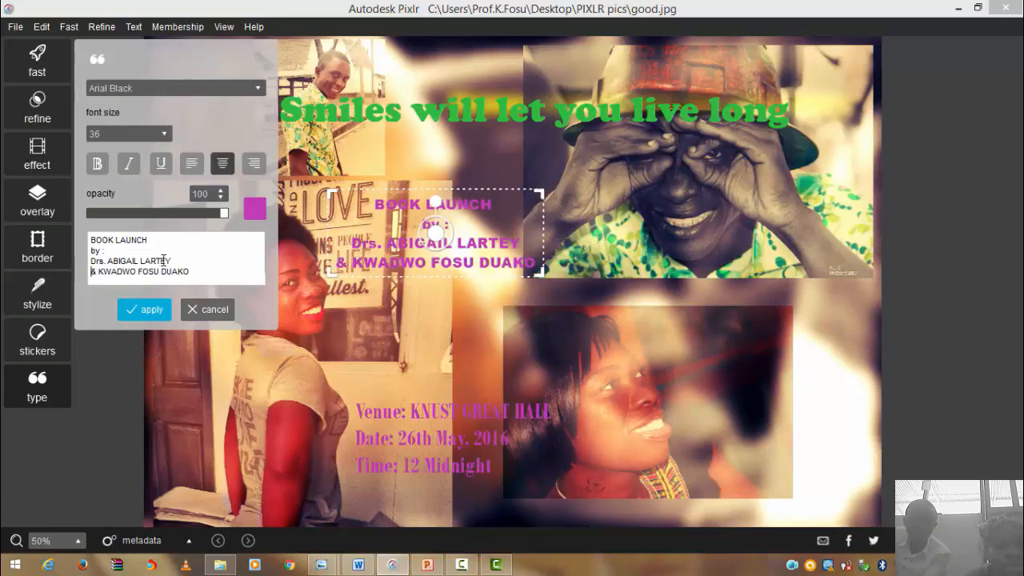
pyautogui.click(97, 273)
pyautogui.press('Return')
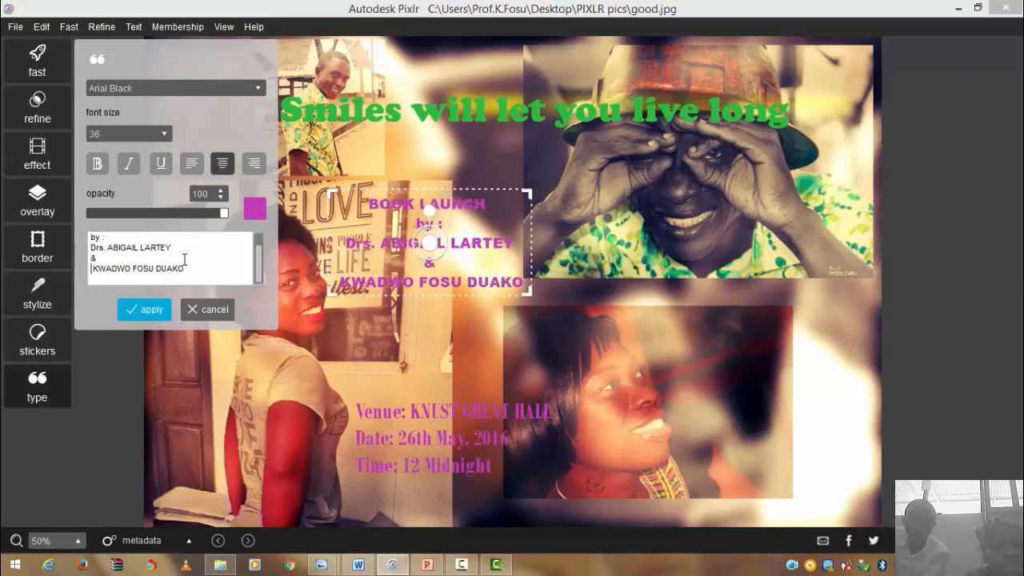
pyautogui.moveTo(190, 266); pyautogui.dragTo(92, 225)
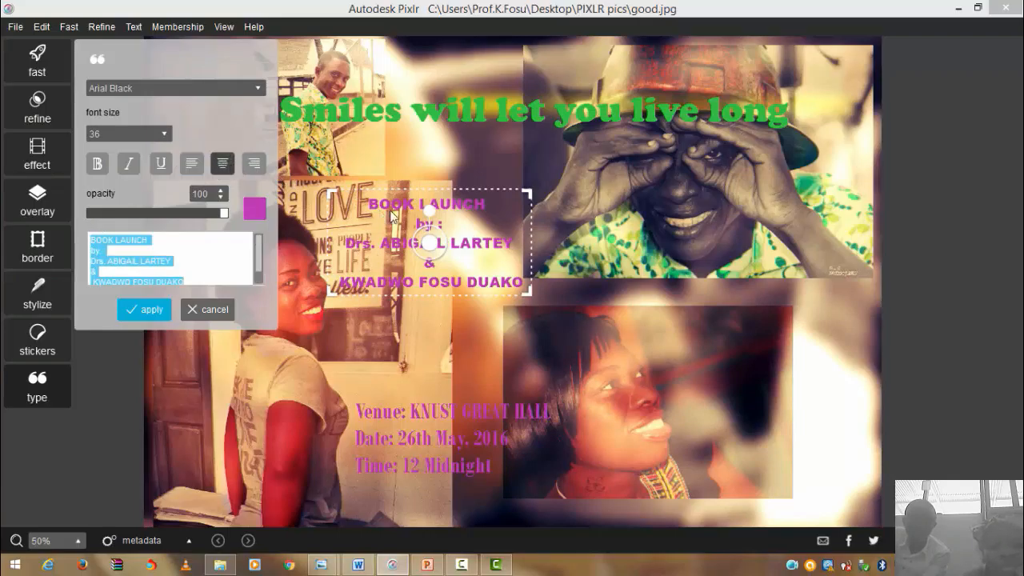
pyautogui.moveTo(432, 249); pyautogui.dragTo(449, 255)
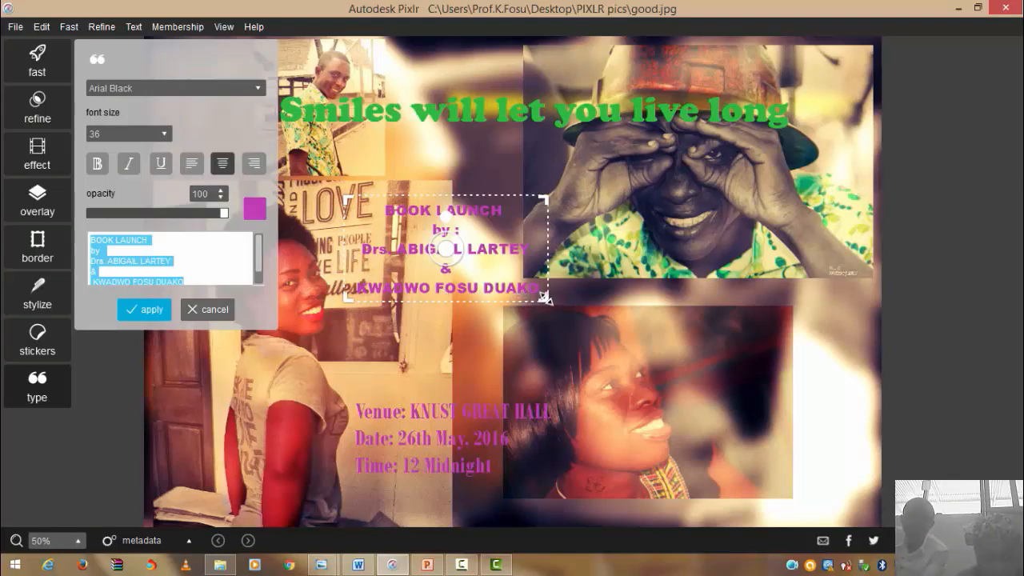
pyautogui.moveTo(551, 299); pyautogui.dragTo(675, 353)
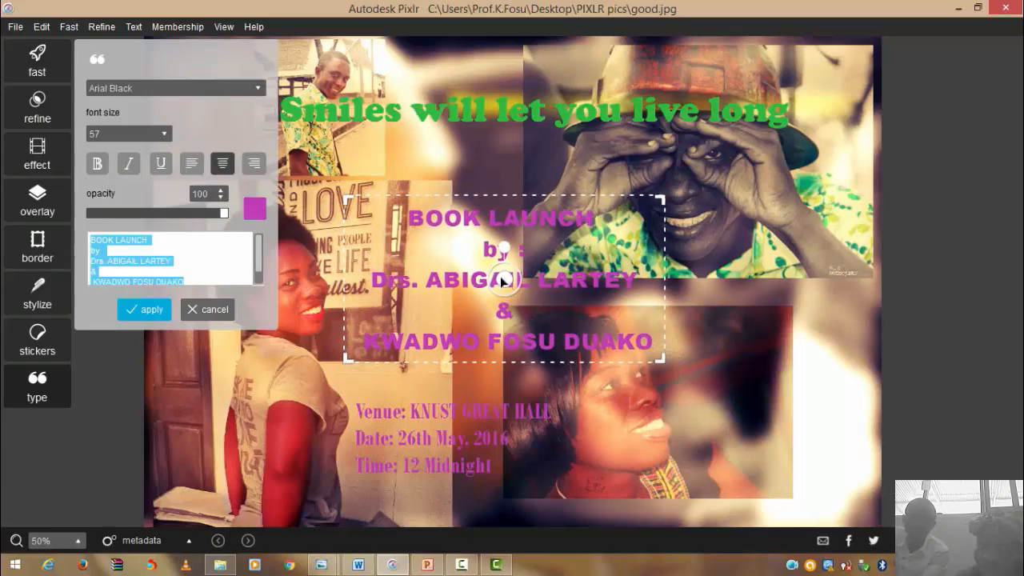
# - Nudge the book-launch text up-left and recolour it a deeper crimson-magenta
pyautogui.moveTo(502, 280); pyautogui.dragTo(481, 273)
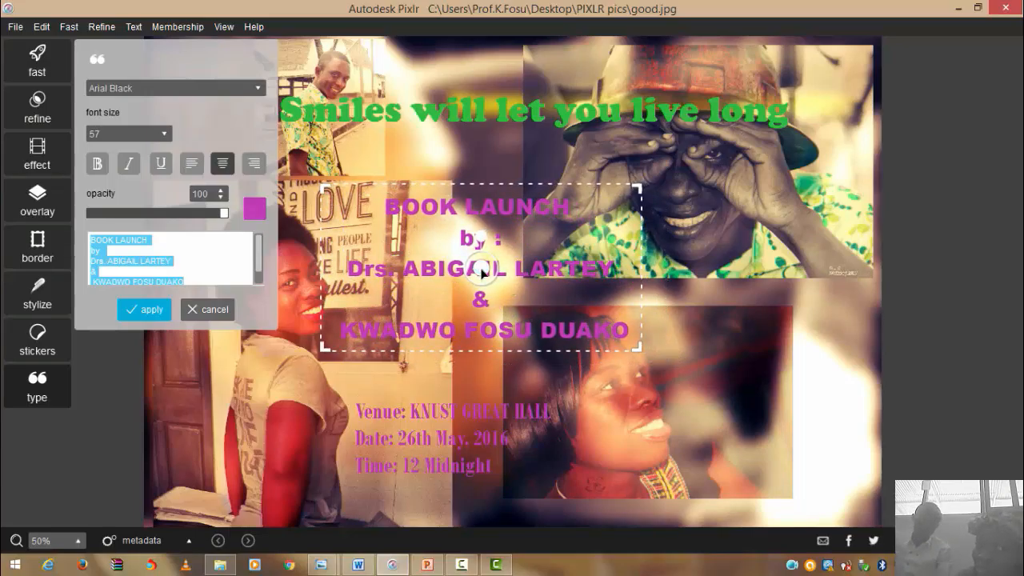
pyautogui.click(258, 211)
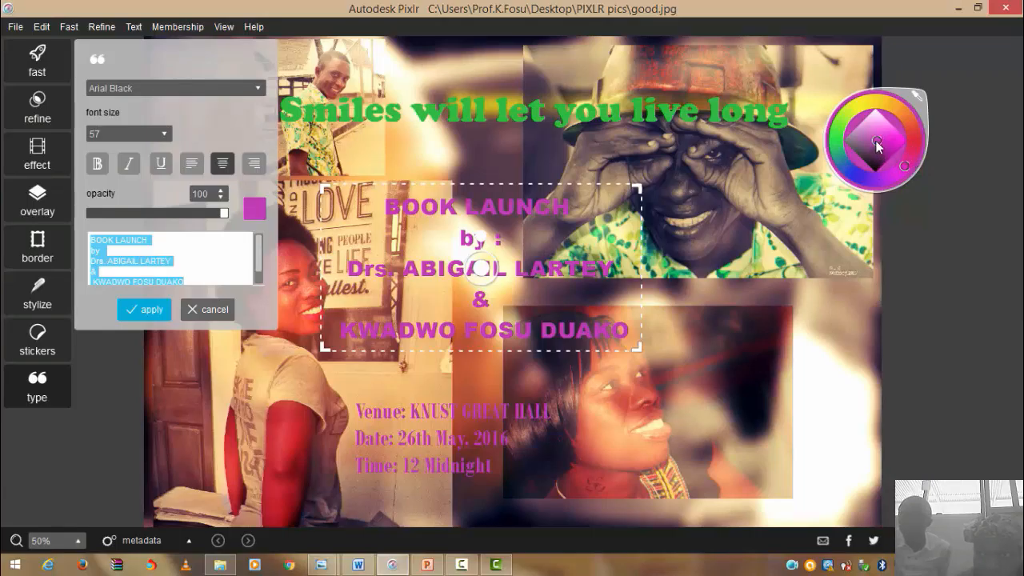
pyautogui.moveTo(881, 142); pyautogui.dragTo(880, 152)
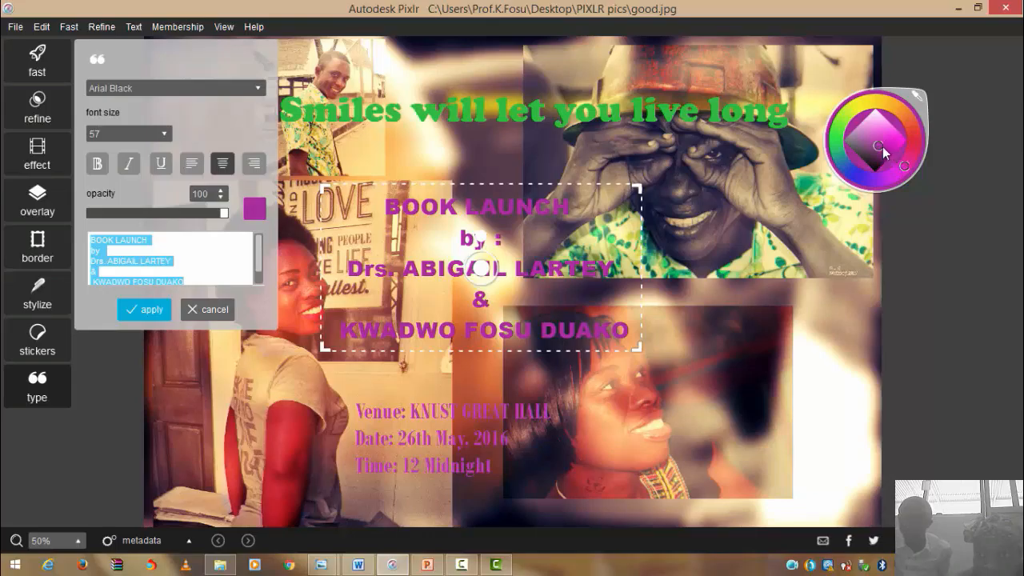
pyautogui.moveTo(881, 146); pyautogui.dragTo(886, 147)
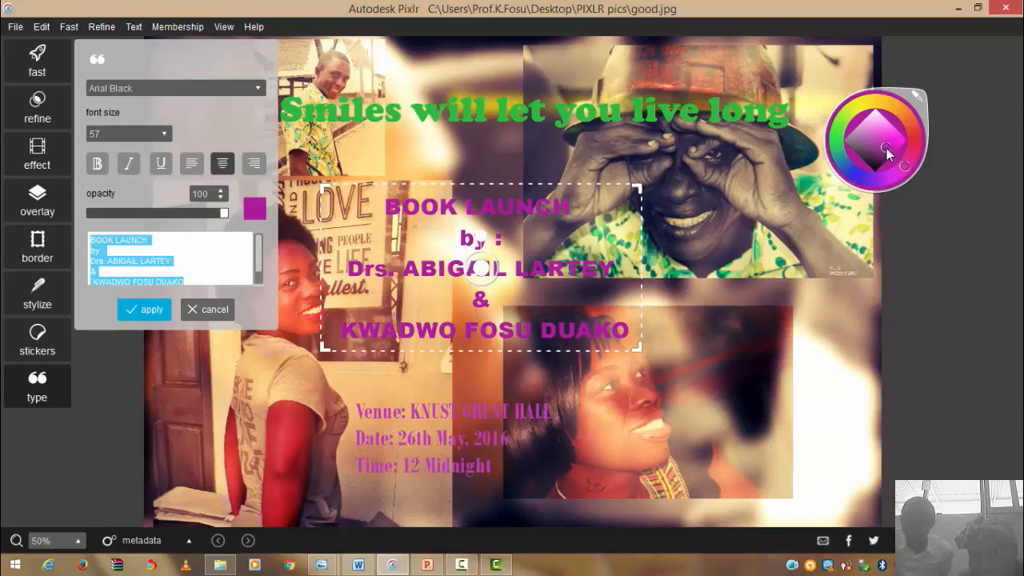
pyautogui.click(887, 149)
pyautogui.moveTo(909, 170)
pyautogui.mouseDown()
pyautogui.moveTo(915, 156)
pyautogui.moveTo(910, 164)
pyautogui.mouseUp()
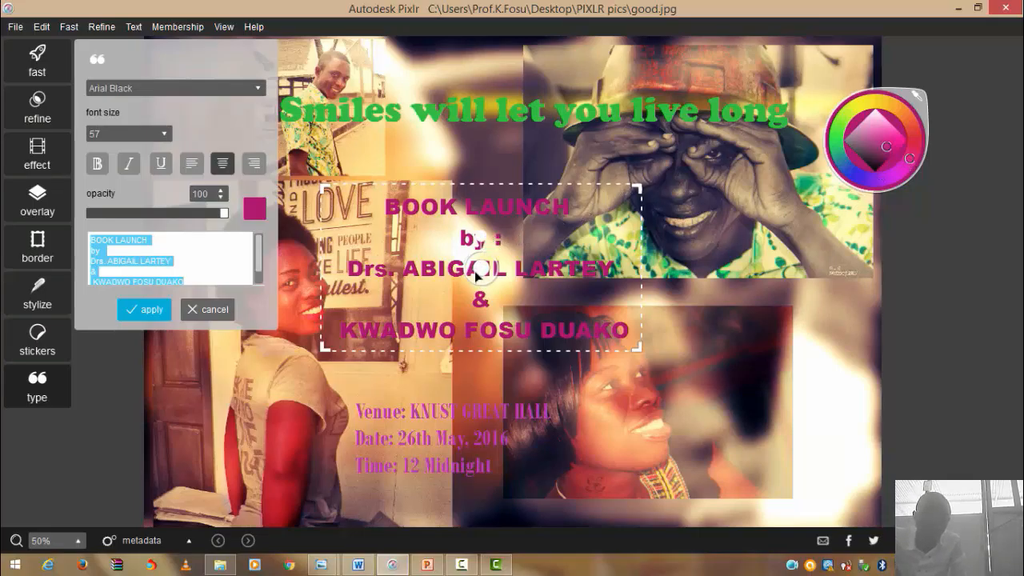
# - Reposition the book-launch text, make it bold, and apply it onto the collage
pyautogui.moveTo(475, 274)
pyautogui.mouseDown()
pyautogui.moveTo(498, 288)
pyautogui.moveTo(653, 309)
pyautogui.moveTo(721, 350)
pyautogui.moveTo(612, 257)
pyautogui.moveTo(601, 233)
pyautogui.moveTo(477, 260)
pyautogui.mouseUp()
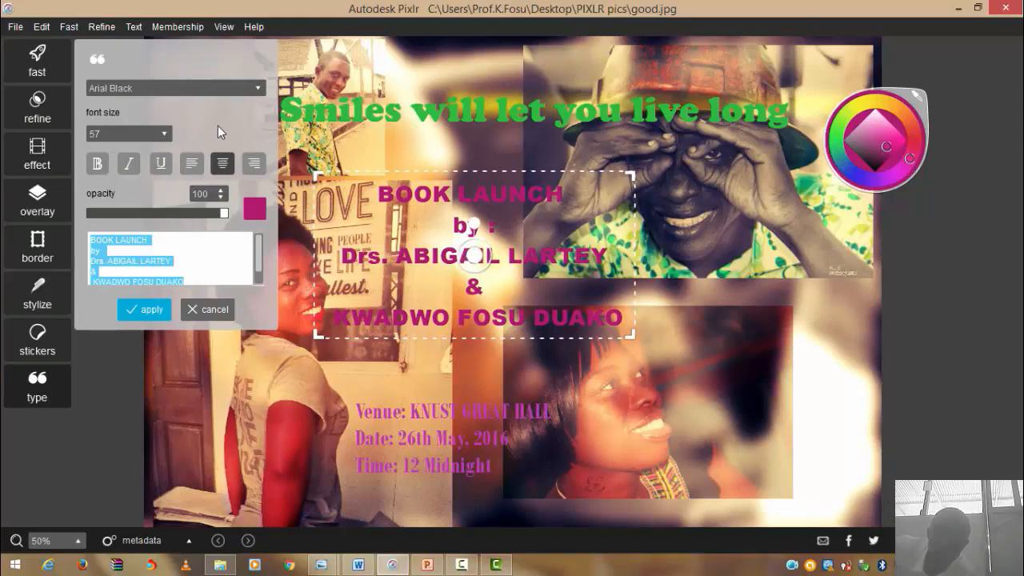
pyautogui.click(99, 165)
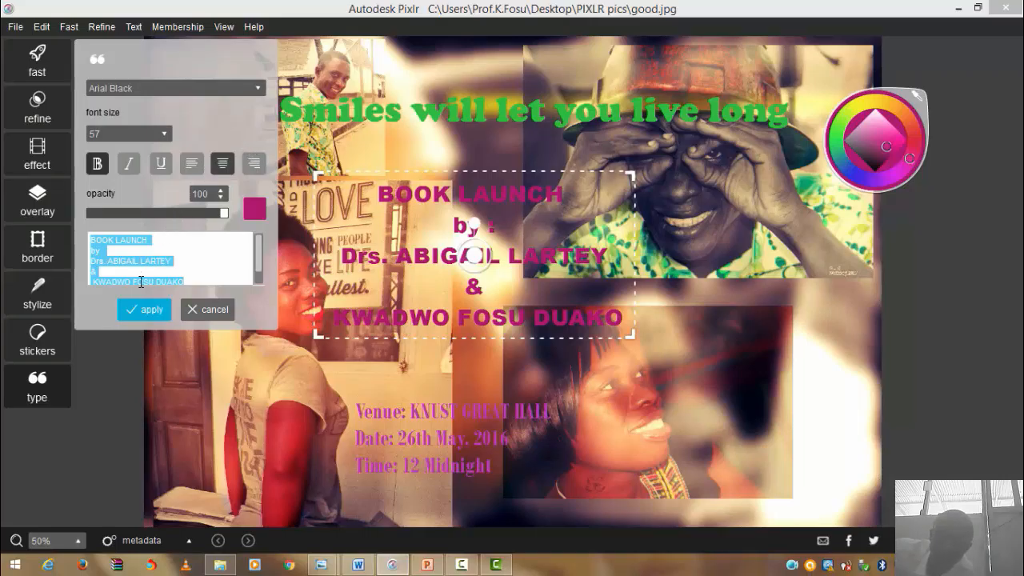
pyautogui.click(145, 319)
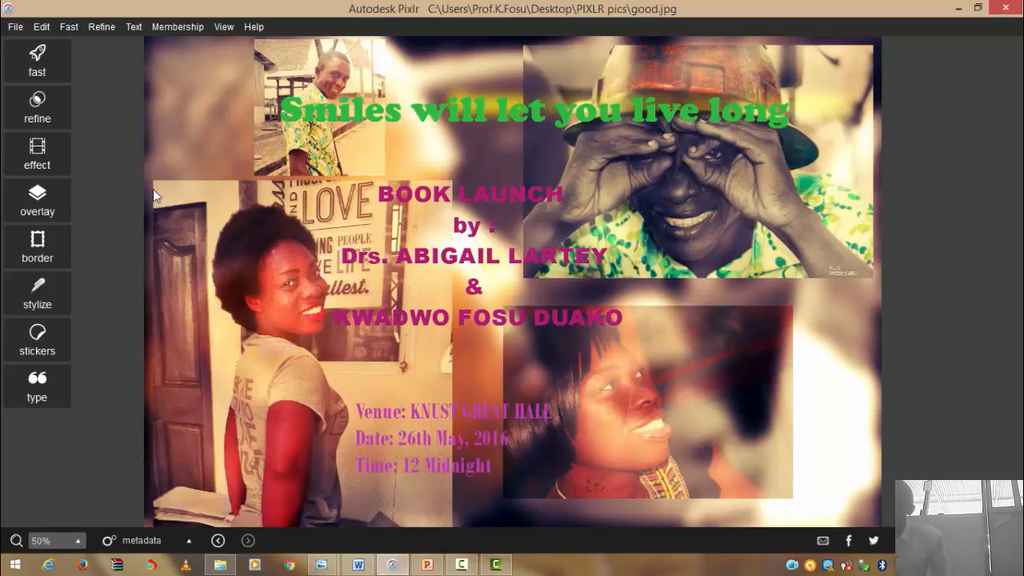
# - Save the collage under the name BOOK LAUNCH with JPEG as the file type
pyautogui.click(15, 27)
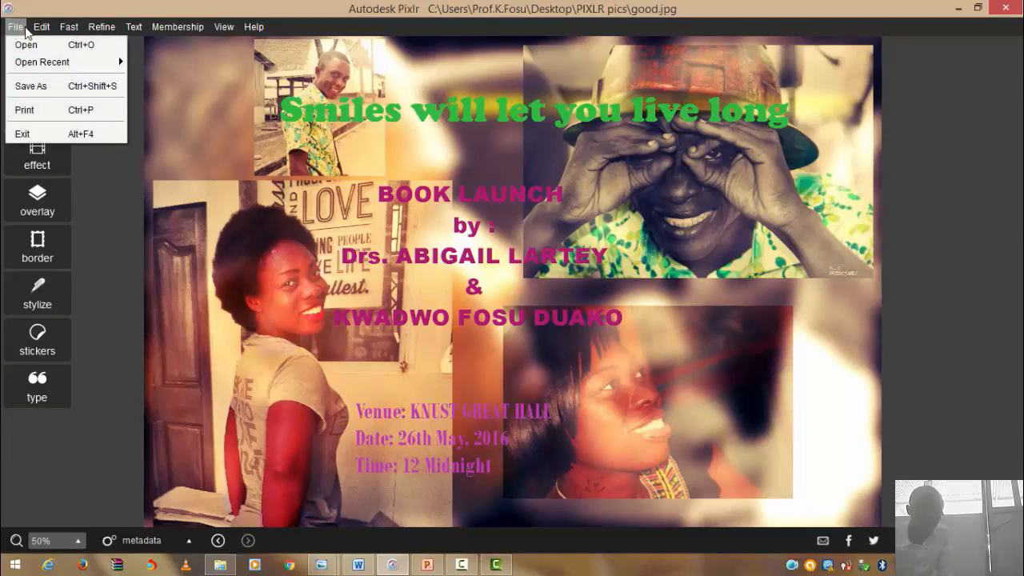
pyautogui.click(41, 26)
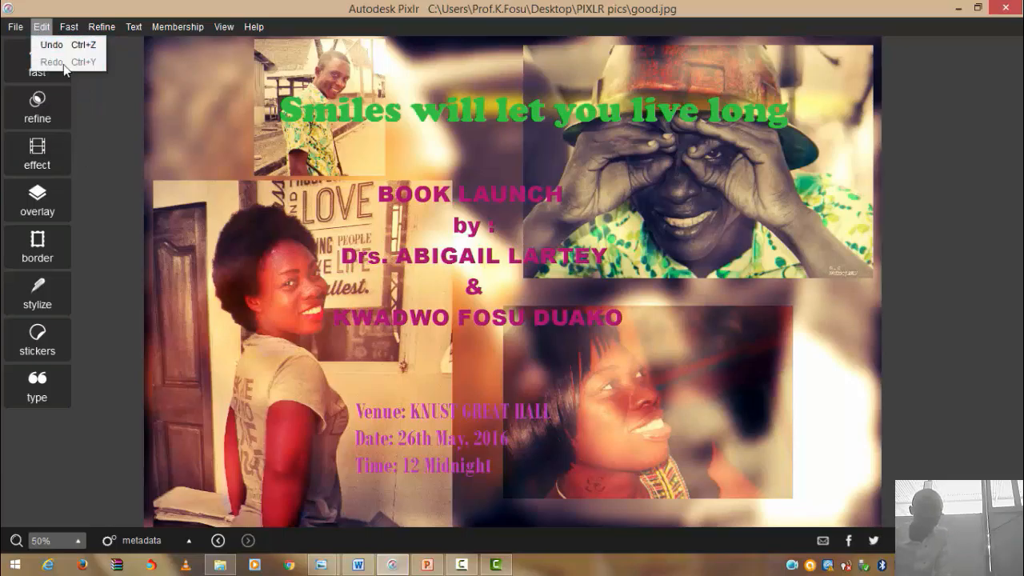
pyautogui.click(15, 26)
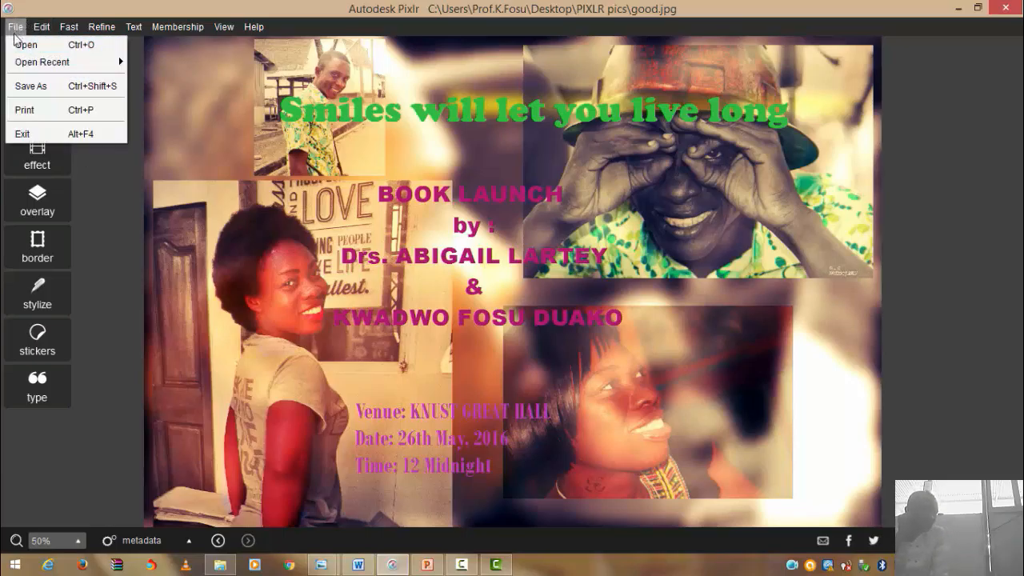
pyautogui.click(27, 93)
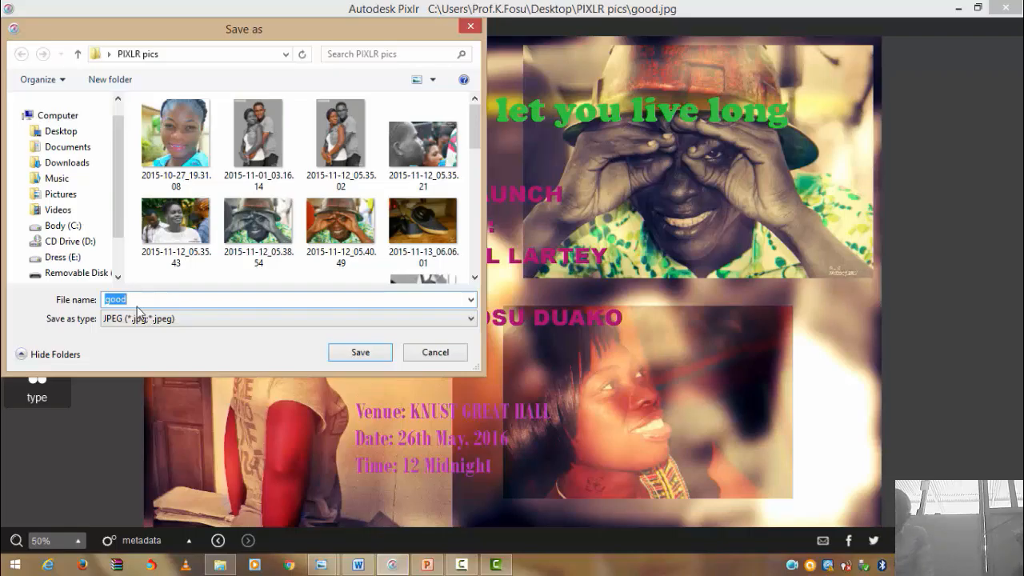
pyautogui.write('BOOK LAUNCH')
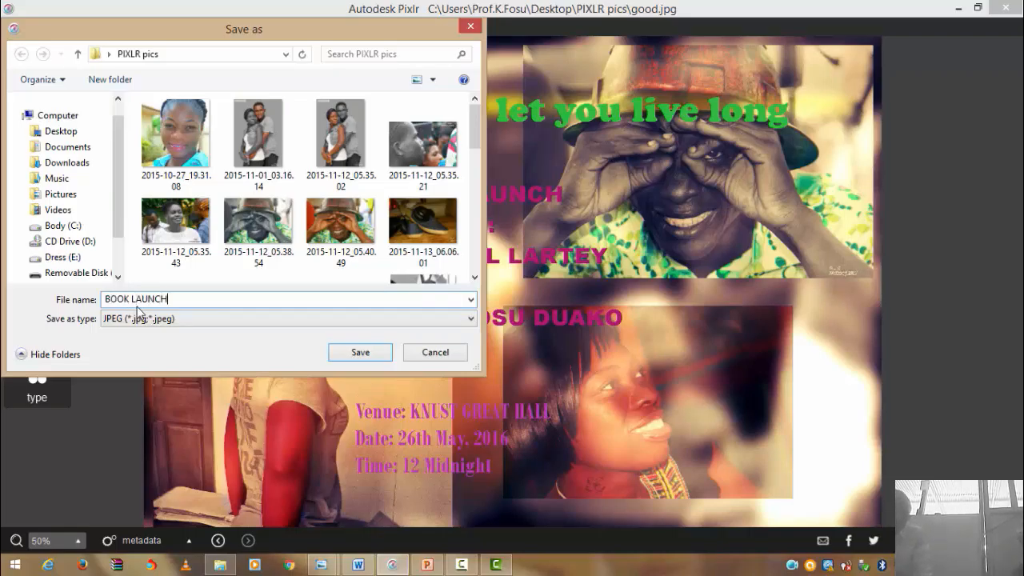
pyautogui.click(350, 324)
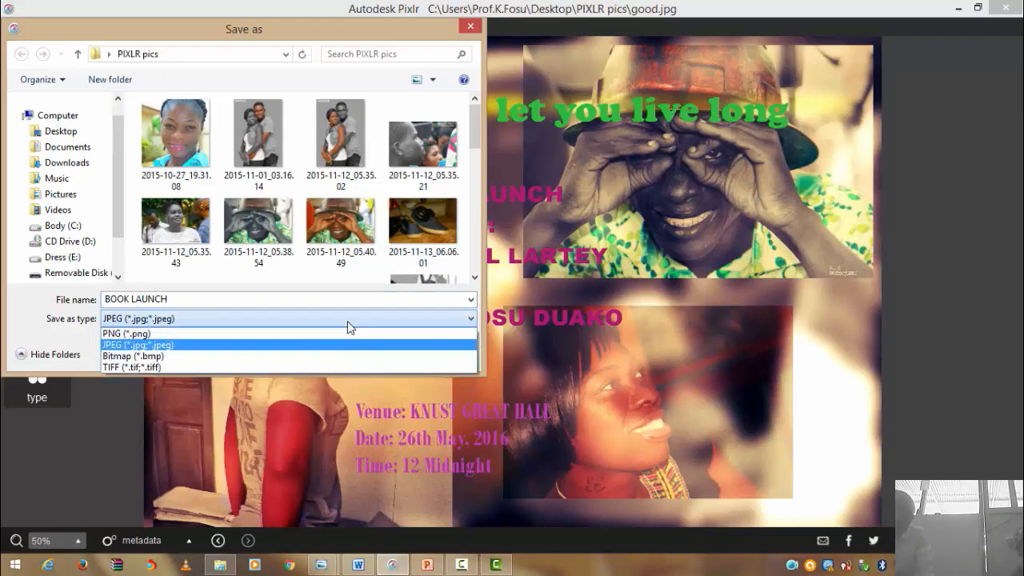
pyautogui.click(287, 333)
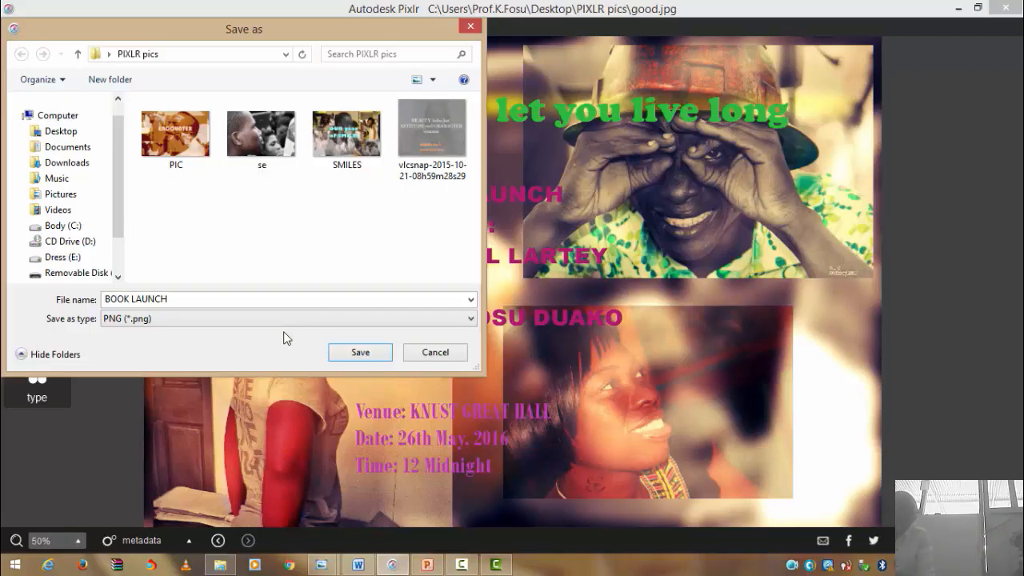
pyautogui.click(408, 321)
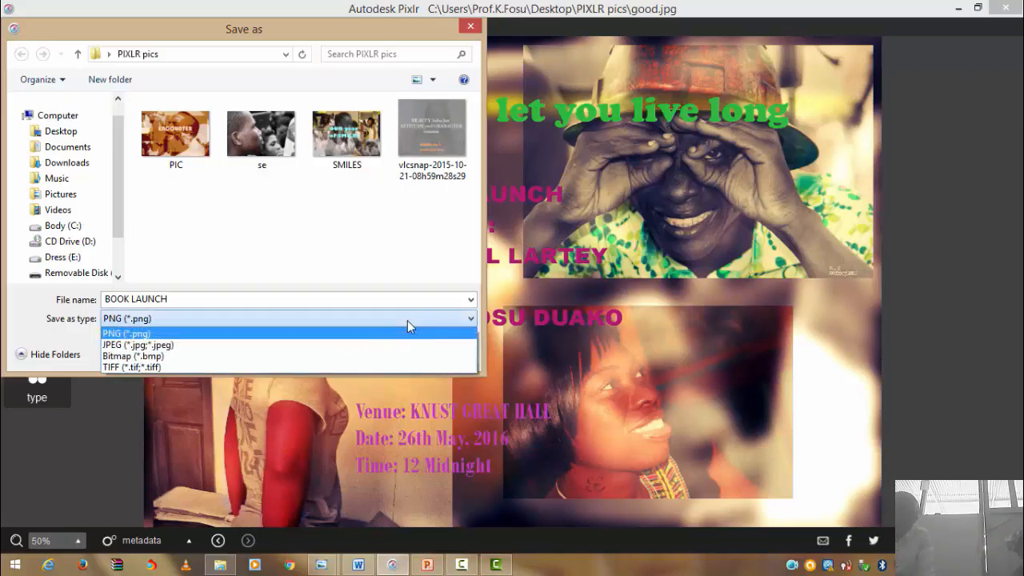
pyautogui.click(345, 356)
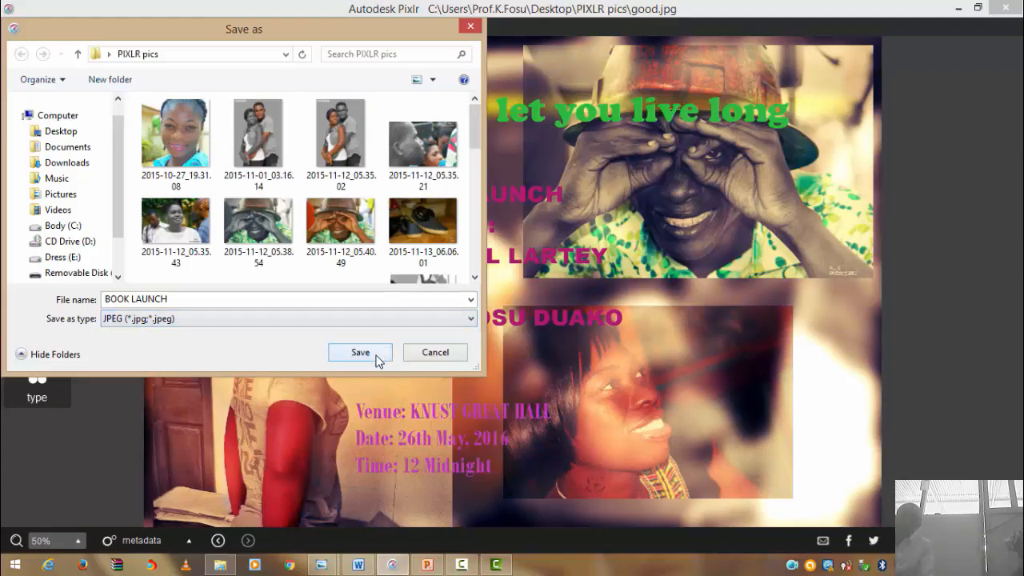
pyautogui.click(378, 361)
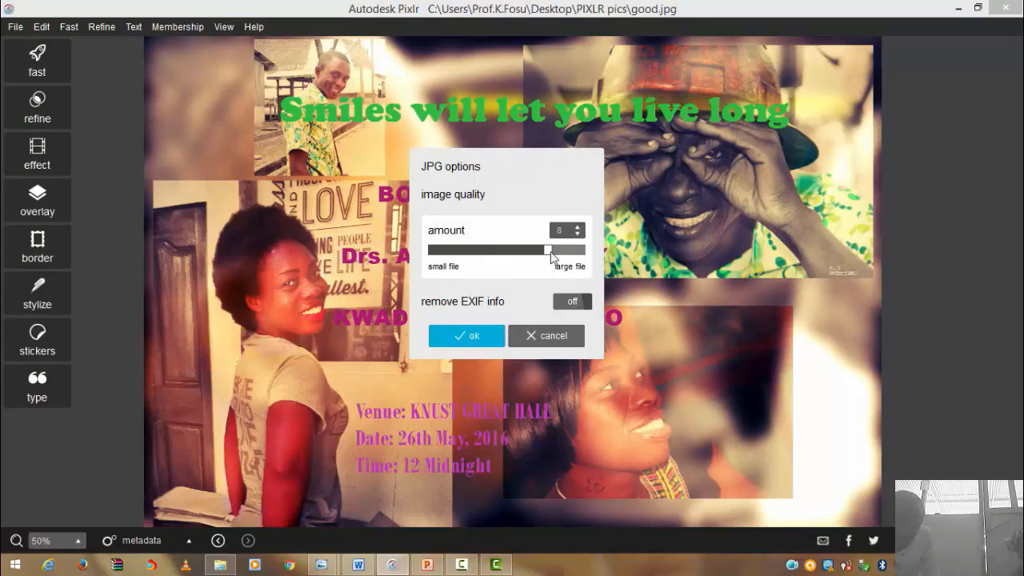
# - Accept JPG quality 8 to finish saving BOOK LAUNCH.jpg
pyautogui.click(478, 337)
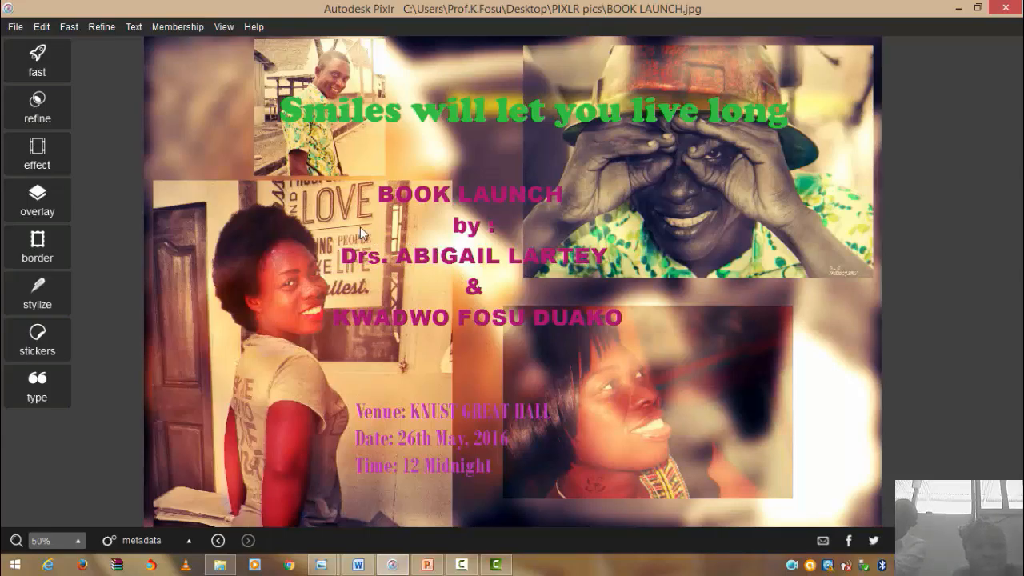
# - Preview the fast, refine, effect, overlay and border categories, leaving border styles displayed
pyautogui.click(48, 70)
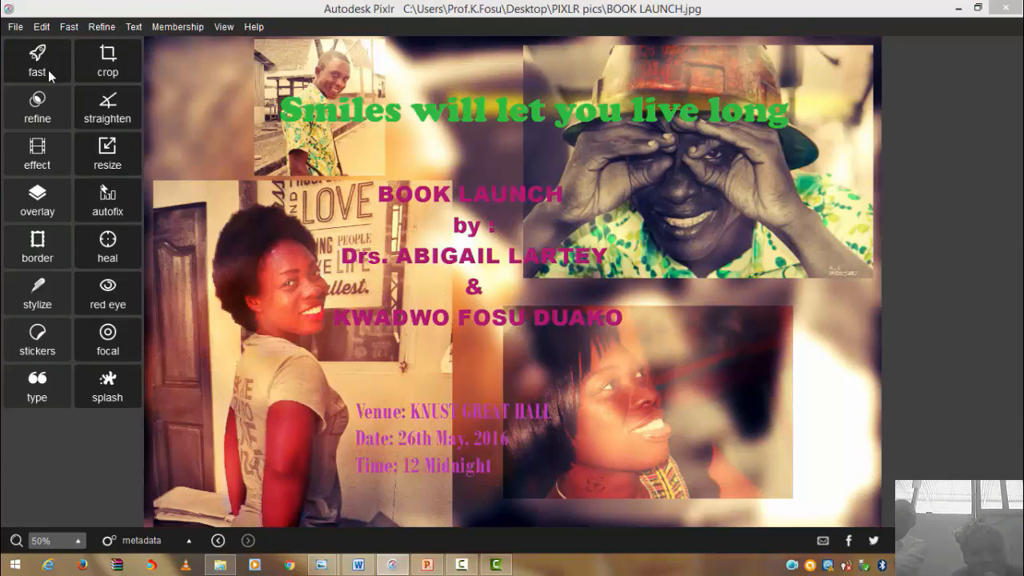
pyautogui.click(48, 101)
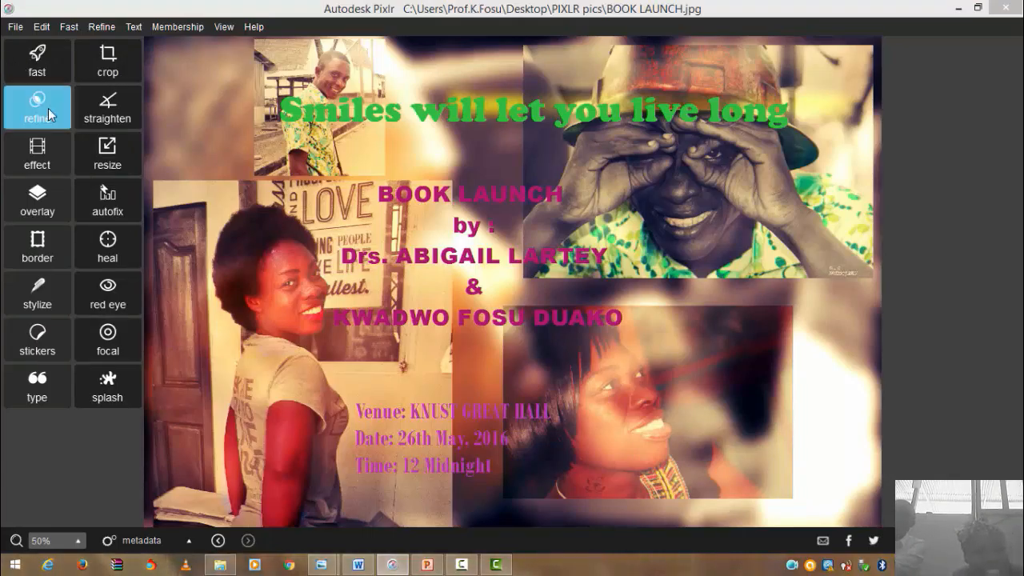
pyautogui.click(44, 166)
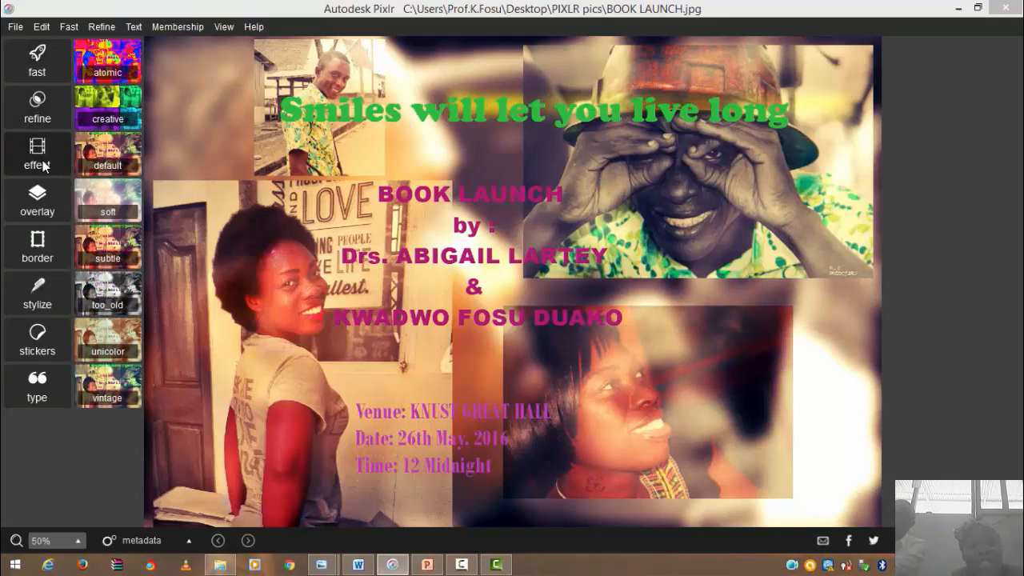
pyautogui.click(50, 197)
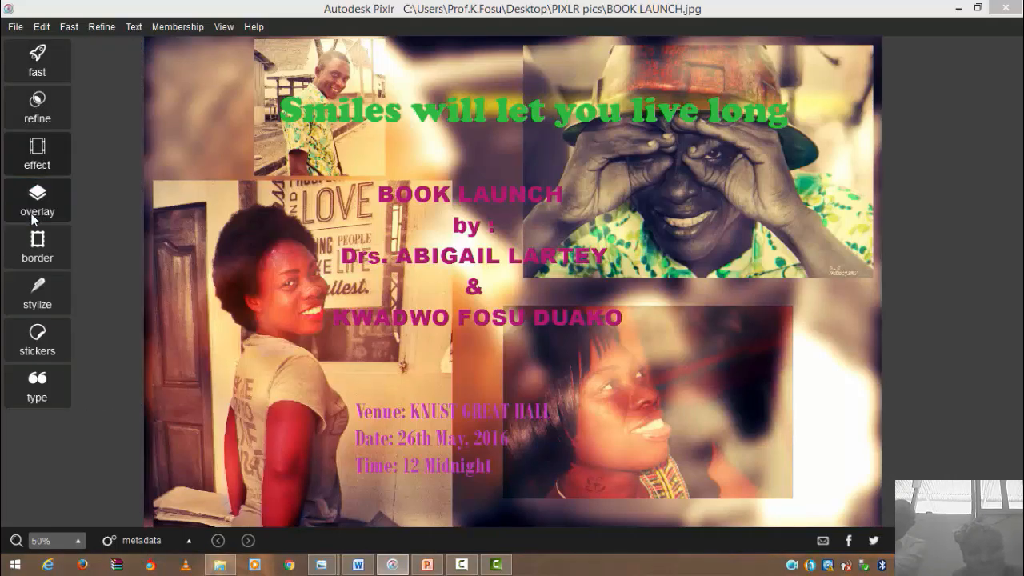
pyautogui.click(50, 262)
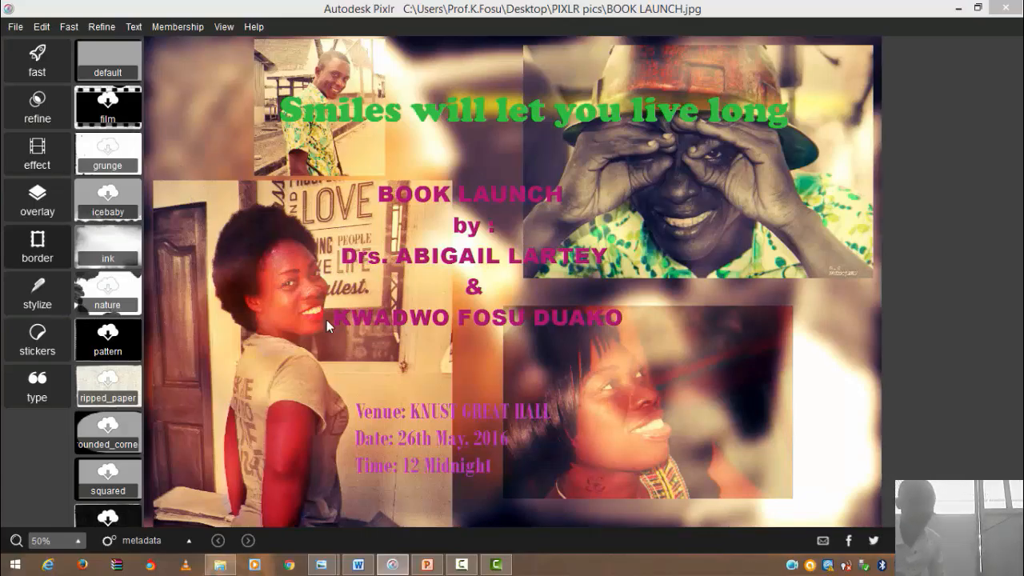
pyautogui.click(461, 565)
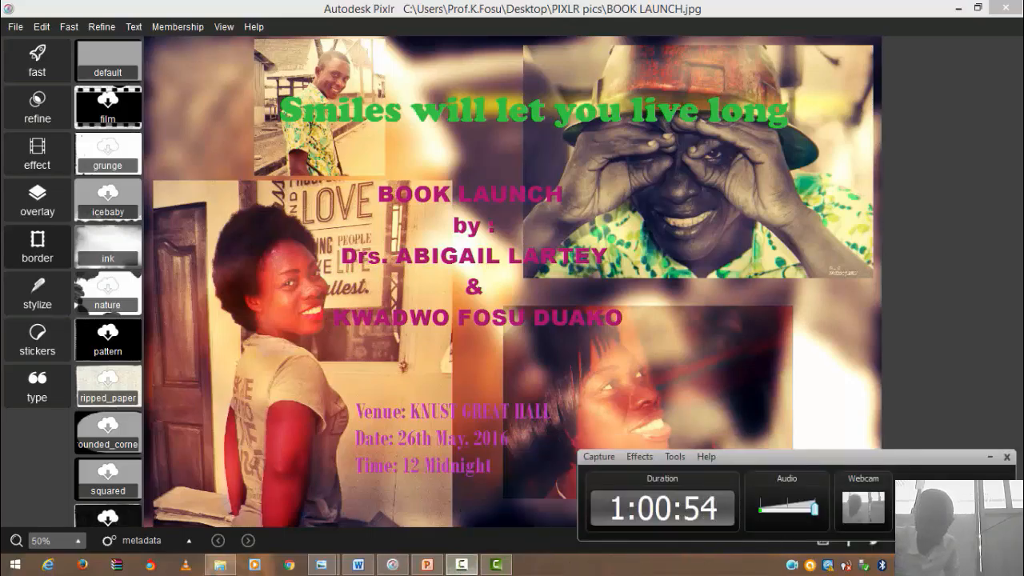